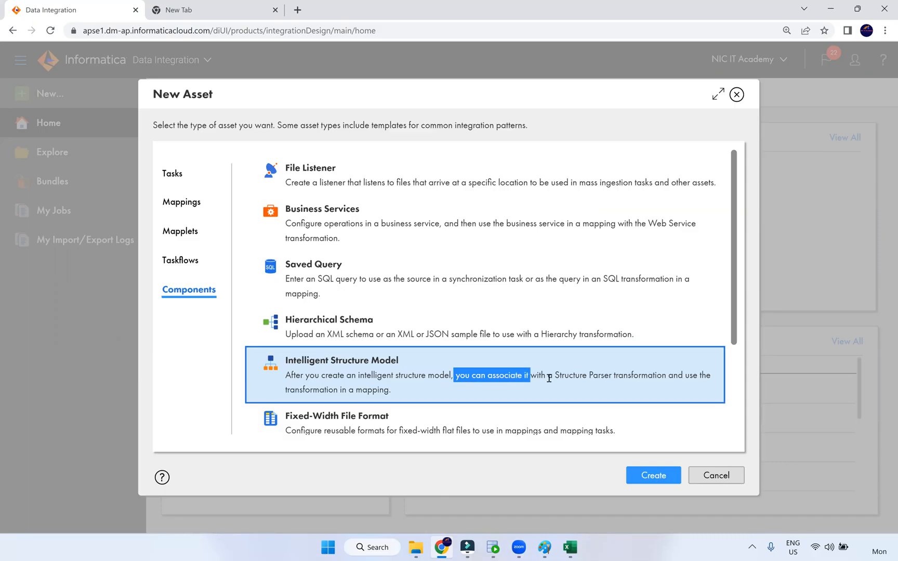
Leave the Intelligent Structure Model description and bring up the Excel workbook's txn sheet
left_click(563, 378)
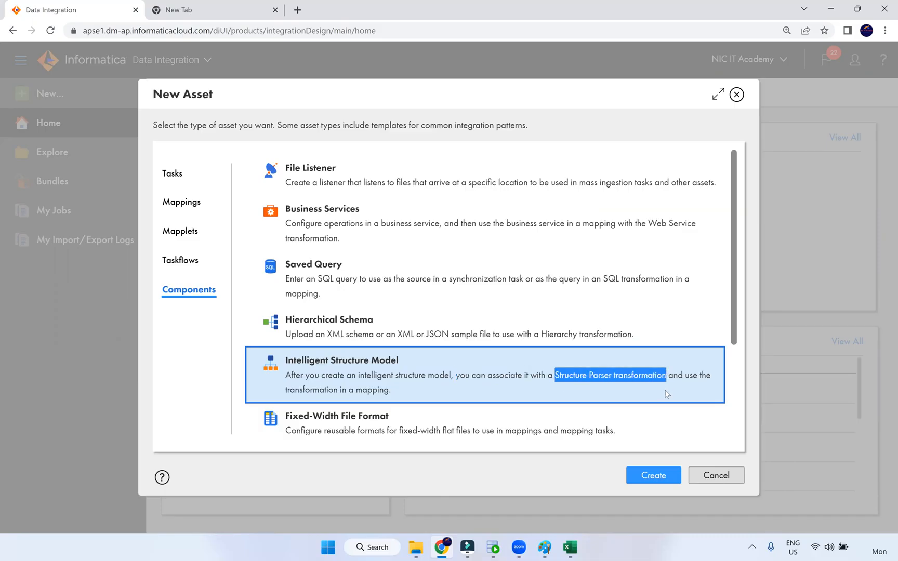
key("alt+Tab")
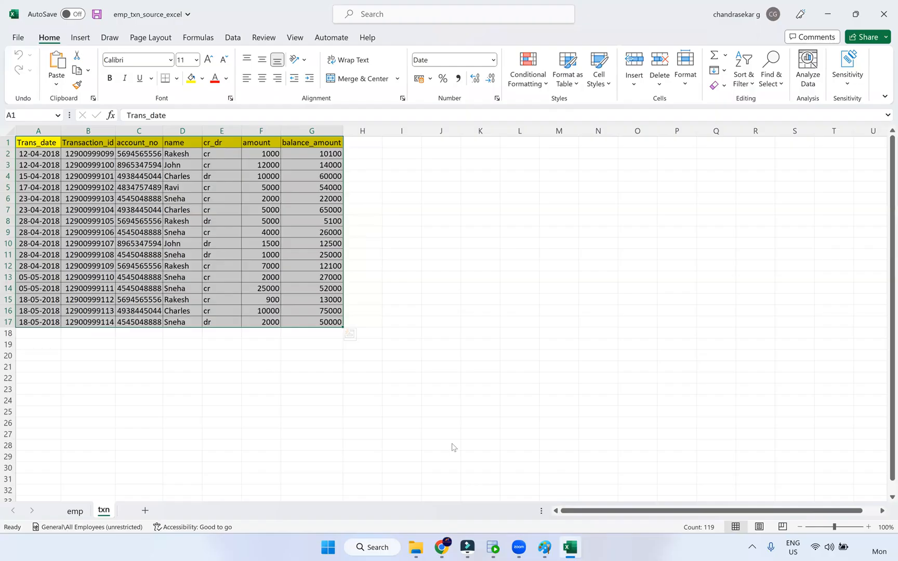
Add the note '2. Structure Parser transformation' on one line below item 1 in Paint
key("alt+Tab")
key("alt+Tab")
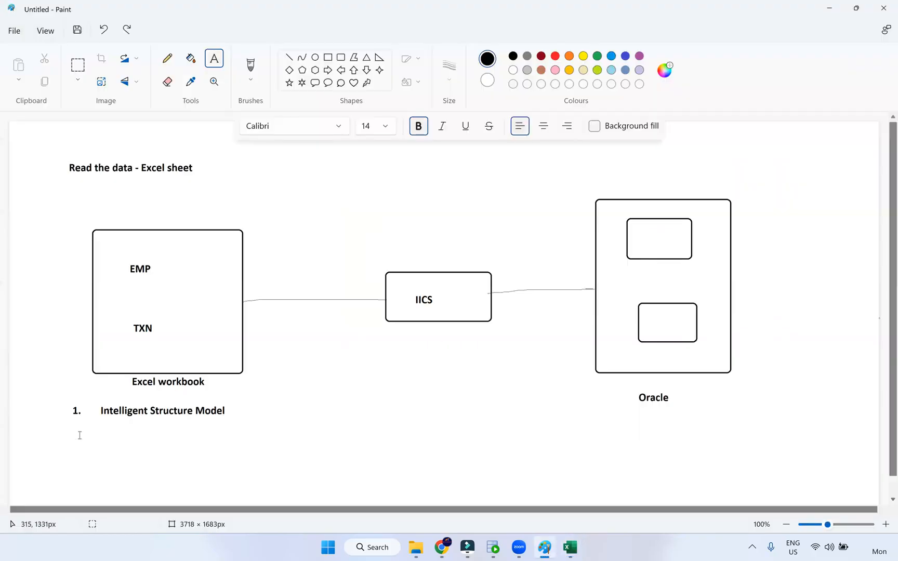
left_click(77, 435)
type("2.")
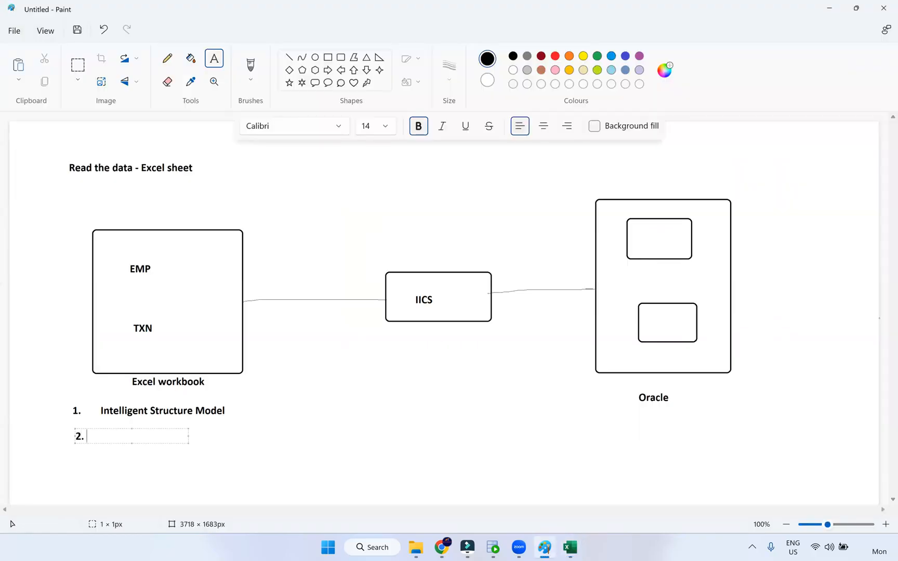
type("Structure Parser transformation")
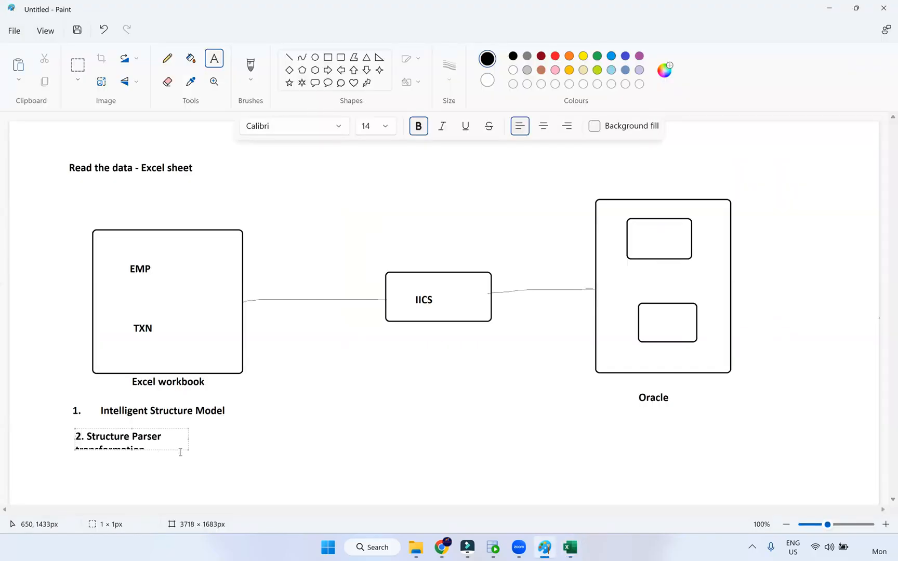
left_click_drag(188, 450, 260, 462)
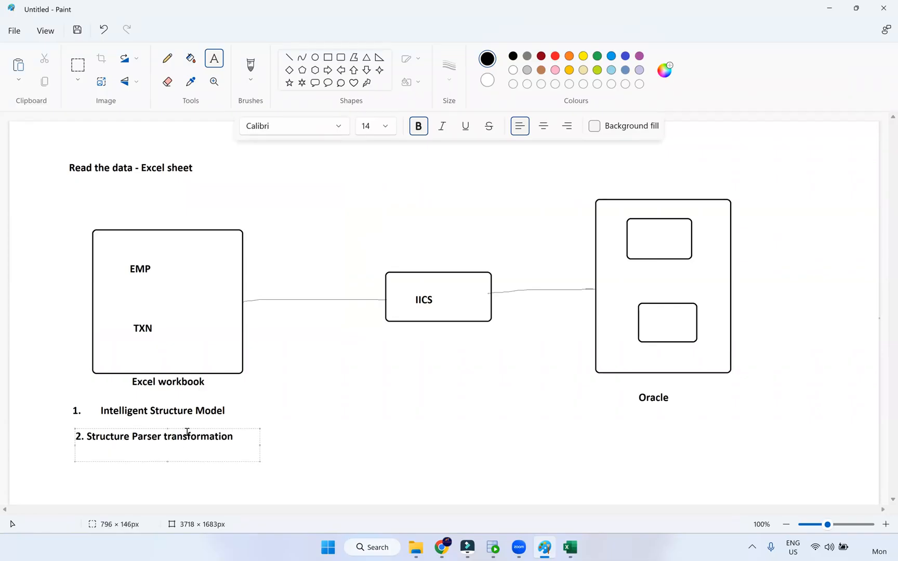
left_click_drag(187, 427, 182, 426)
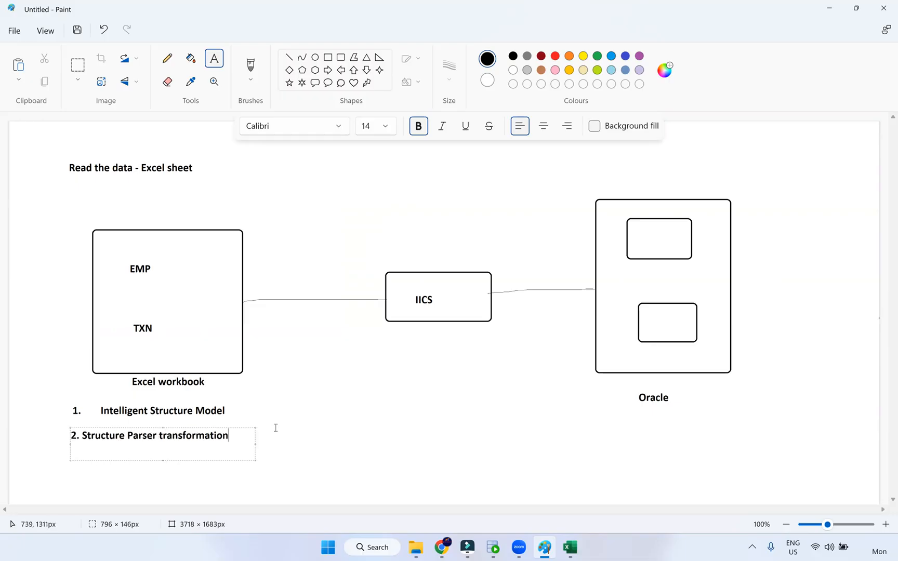
left_click(298, 427)
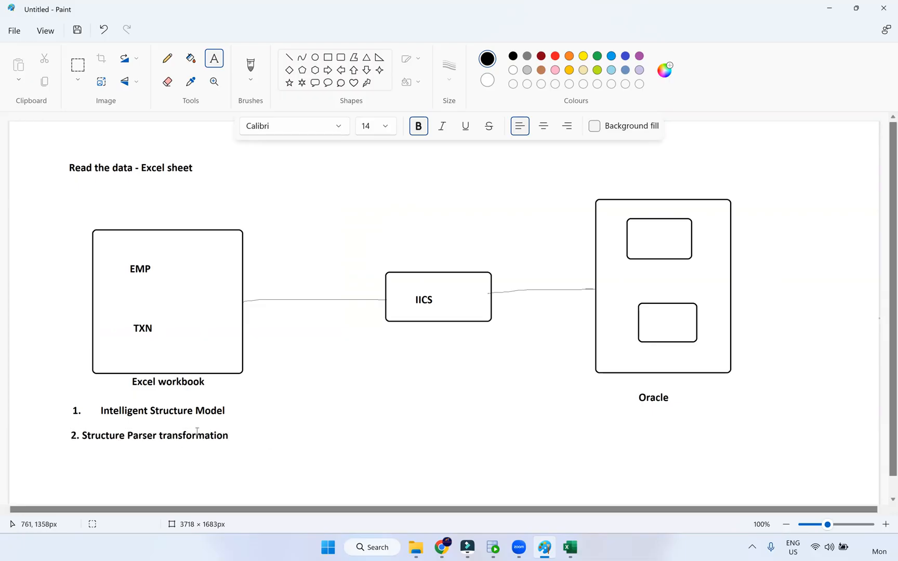
left_click(319, 429)
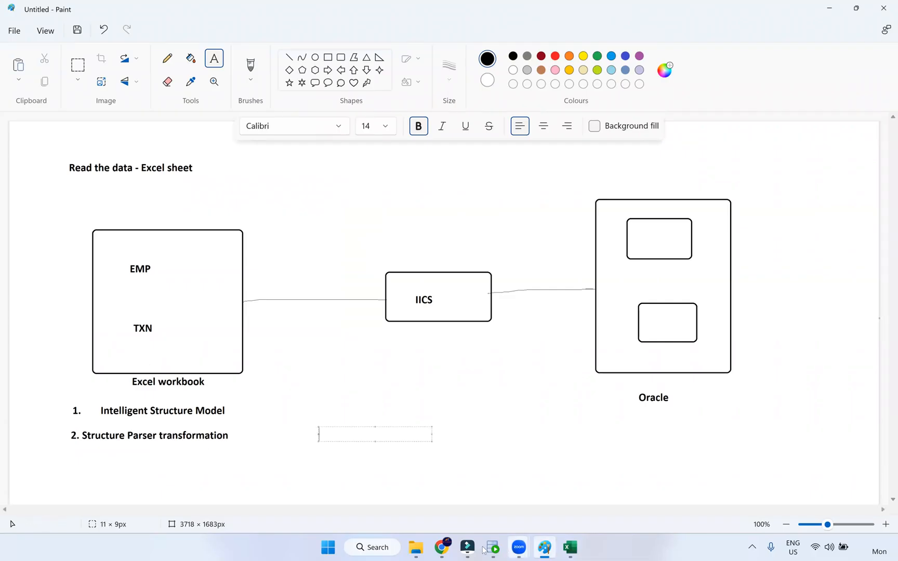
left_click(467, 547)
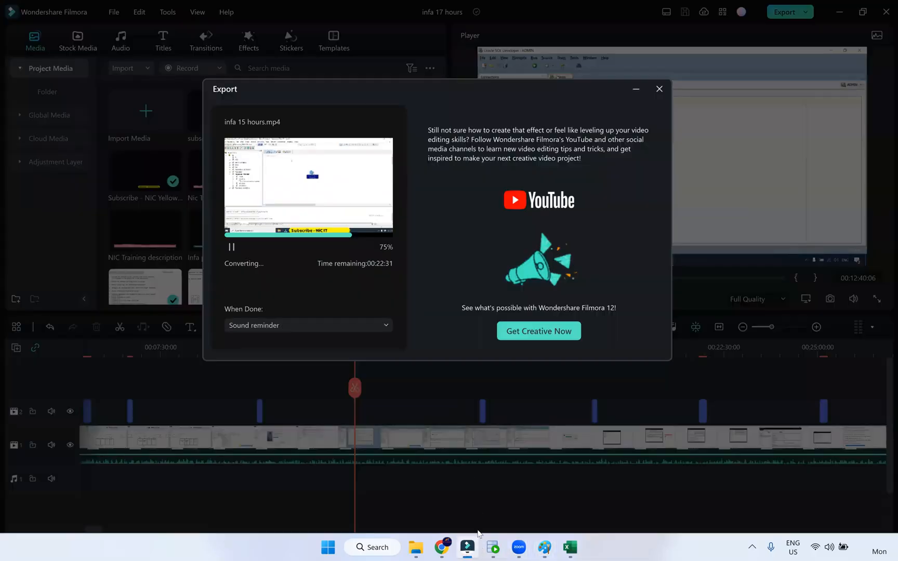
left_click(474, 545)
Create an Intelligent Structure Model named emp_txn_excel, based on 'Entire file or schema'
key("alt+Tab")
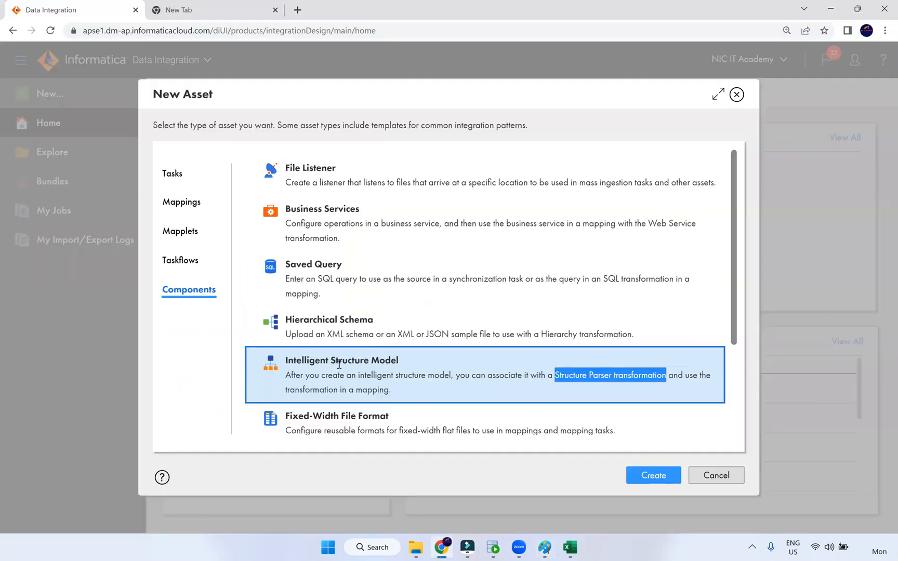
left_click(656, 479)
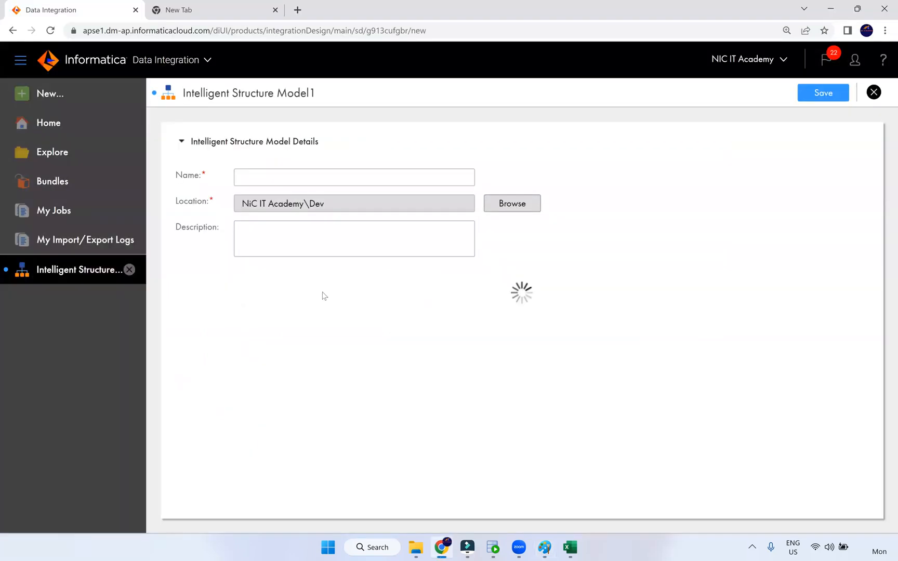
left_click(252, 180)
type("emp_txn_excel")
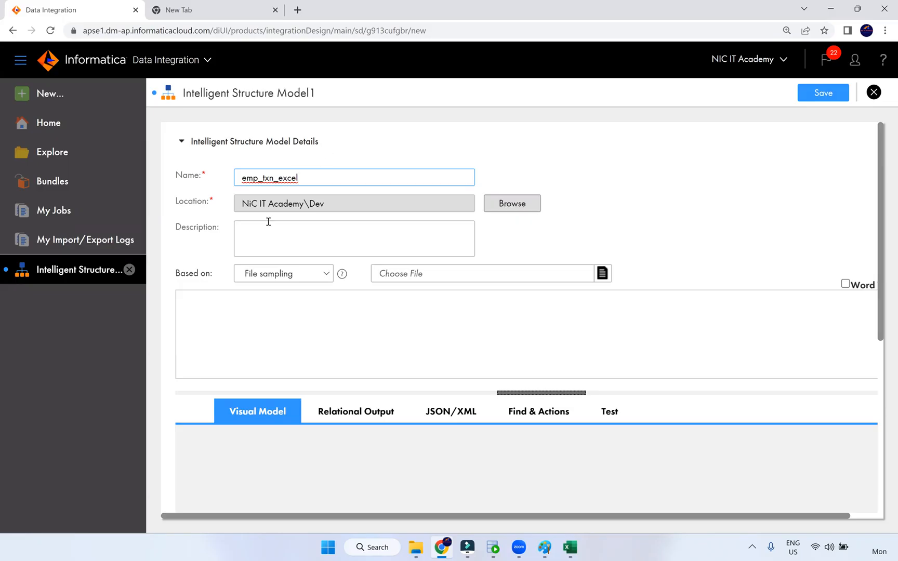
left_click(284, 274)
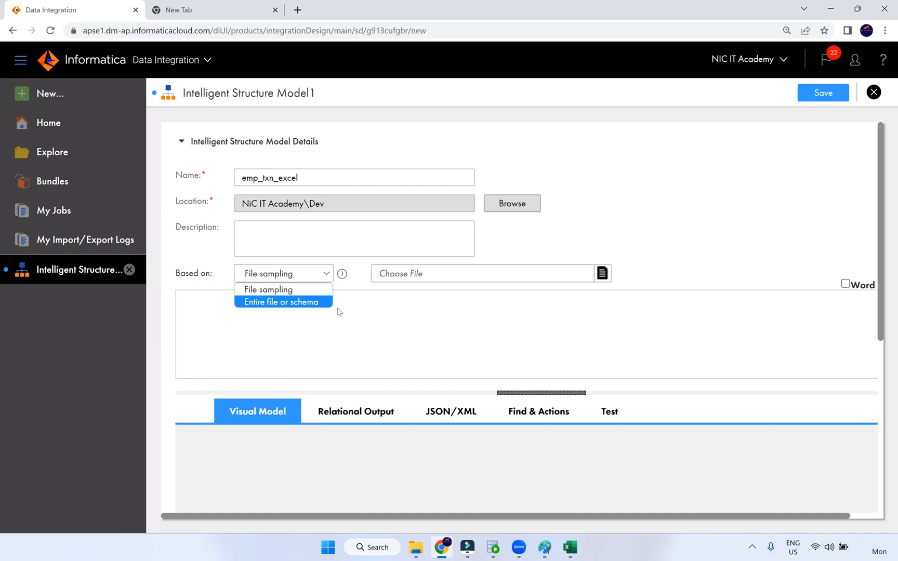
left_click(311, 302)
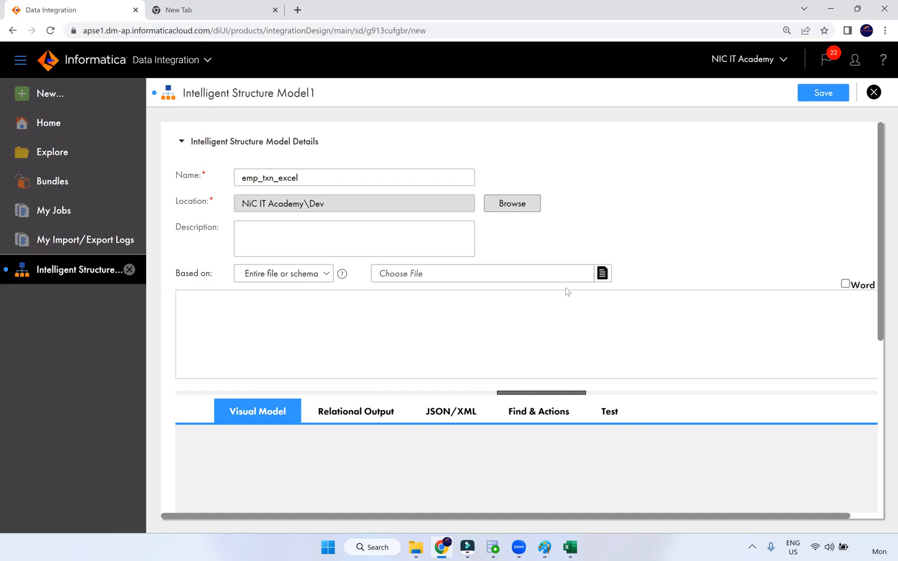
left_click(602, 274)
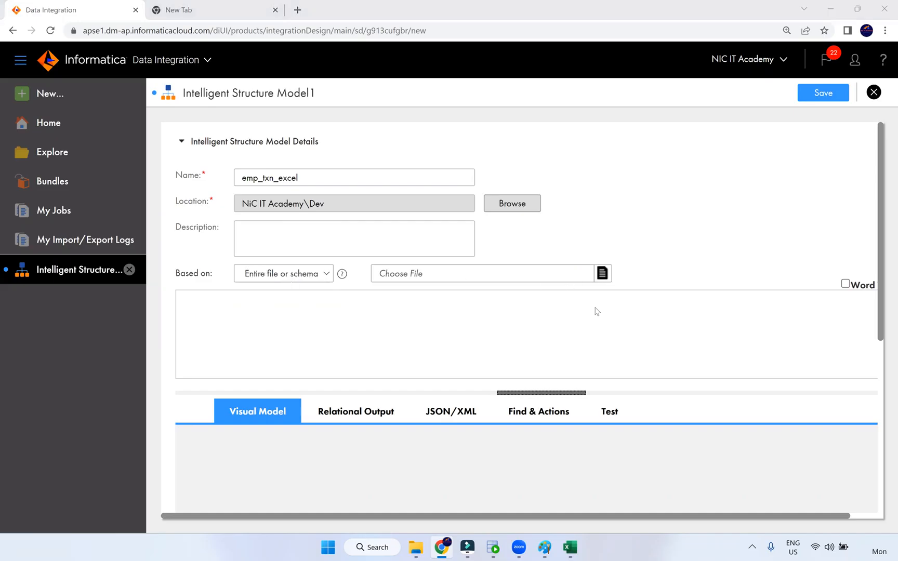
Pick emp_txn_source_excel from C:\Src_Files as the sample workbook to upload
left_click(415, 548)
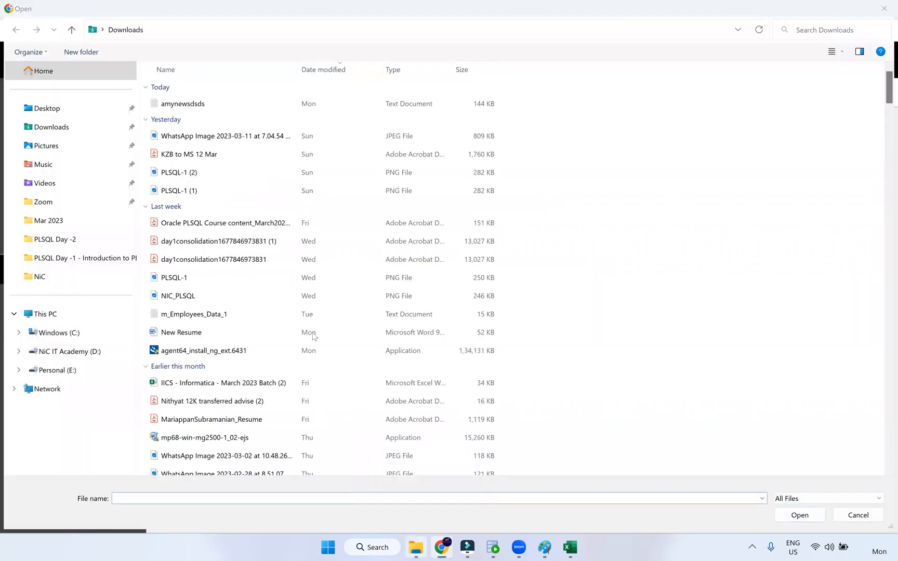
left_click(236, 71)
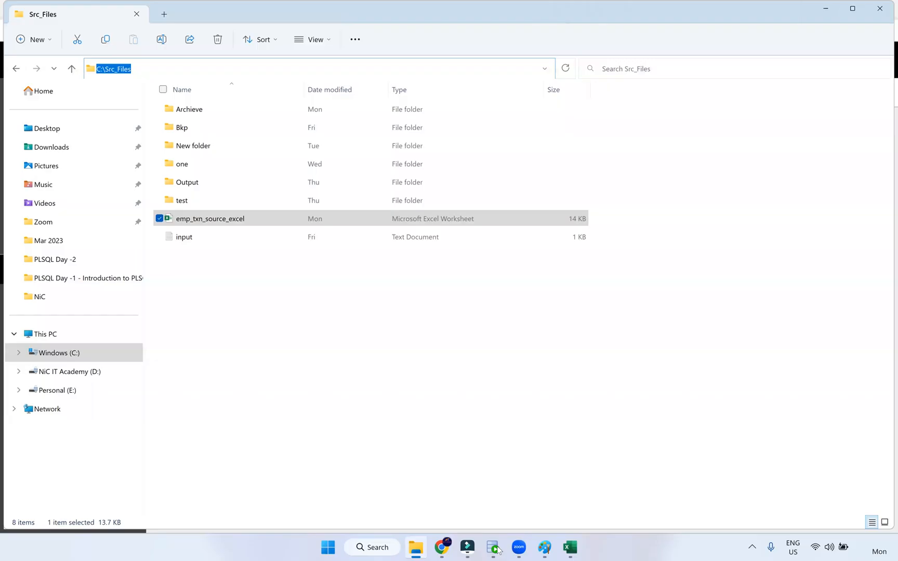
key("alt+Tab")
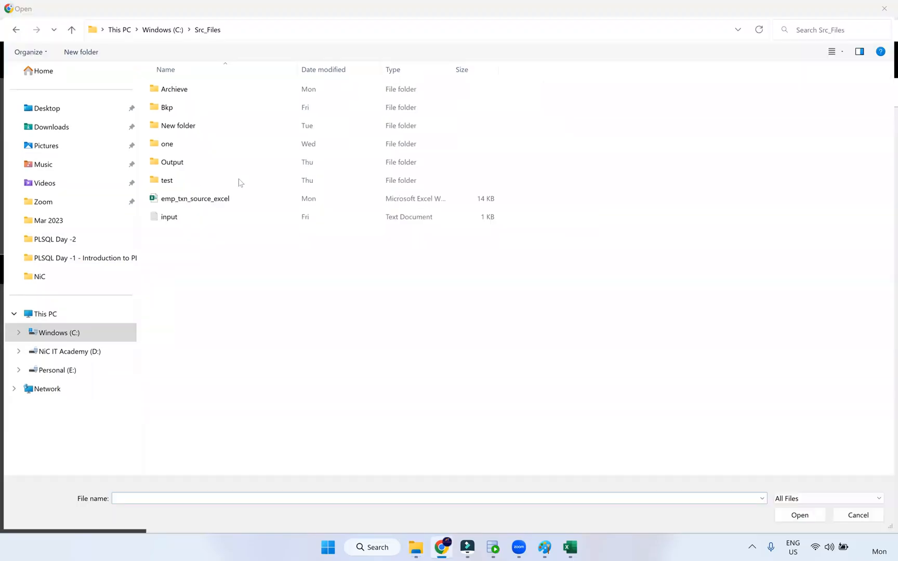
left_click(168, 200)
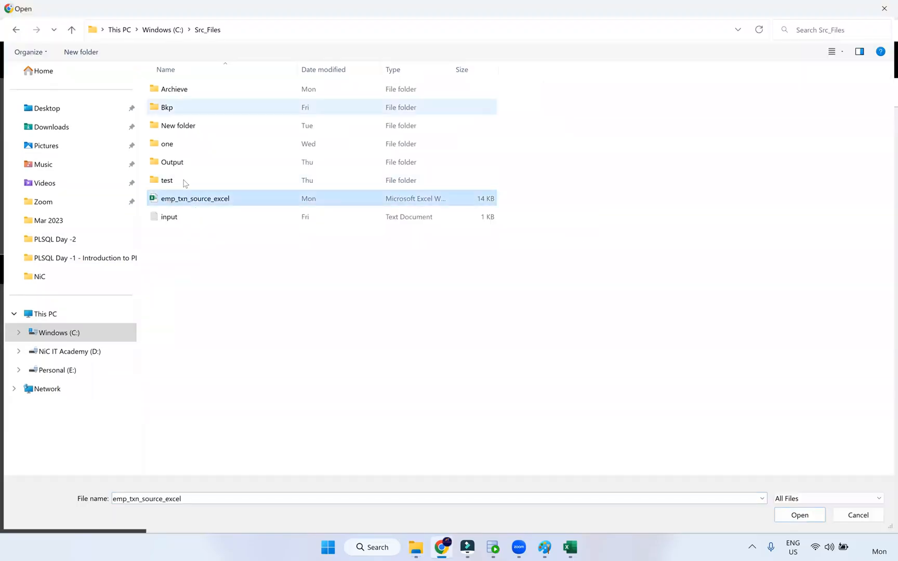
left_click(797, 515)
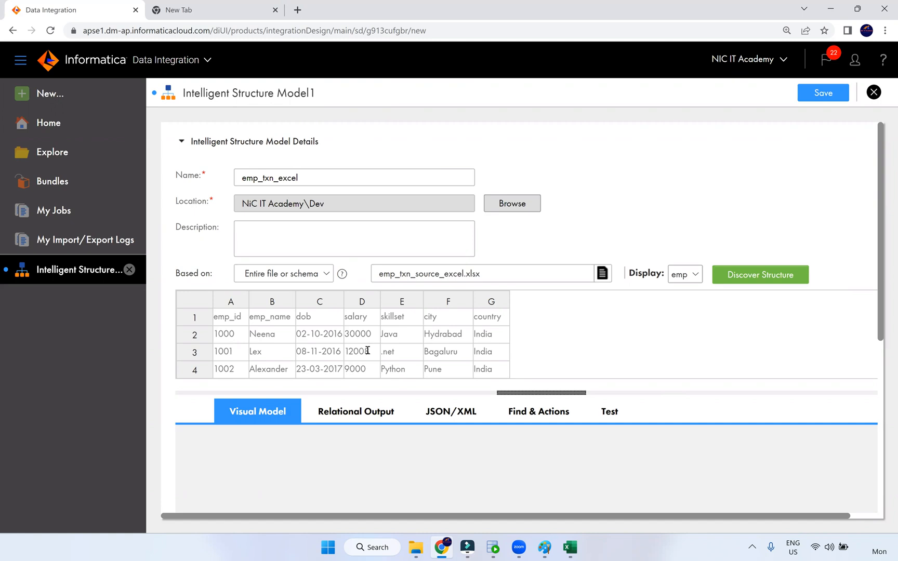
Preview the txn sheet and run Discover Structure on the workbook
left_click(689, 283)
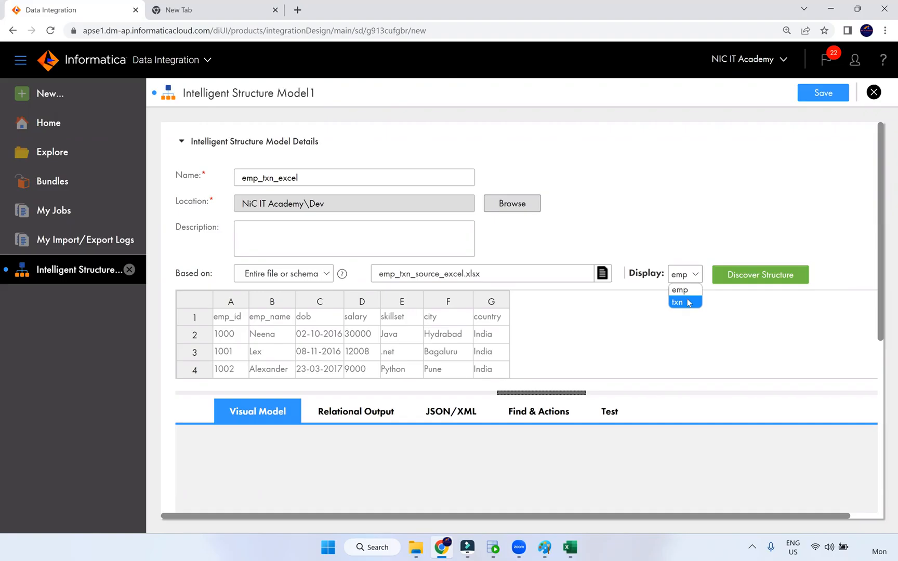
left_click(686, 302)
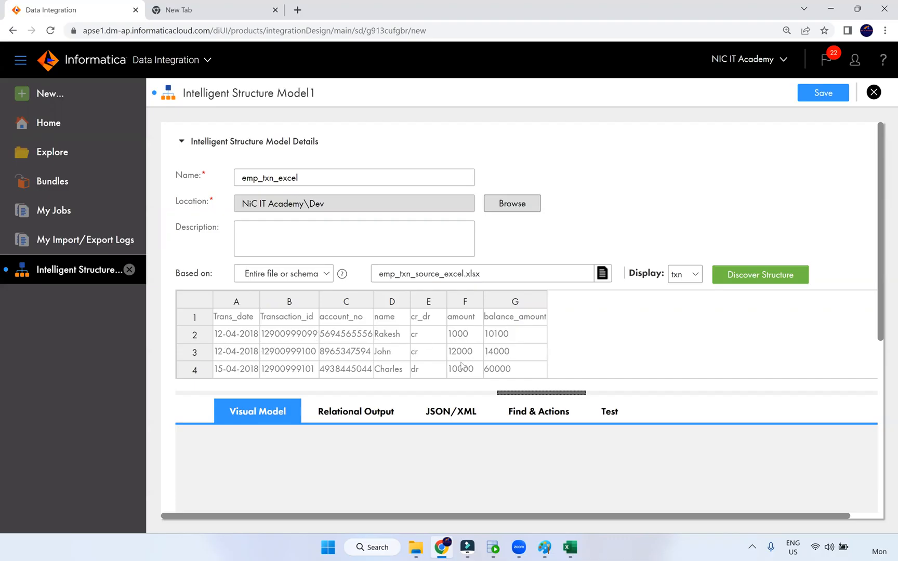
left_click(746, 280)
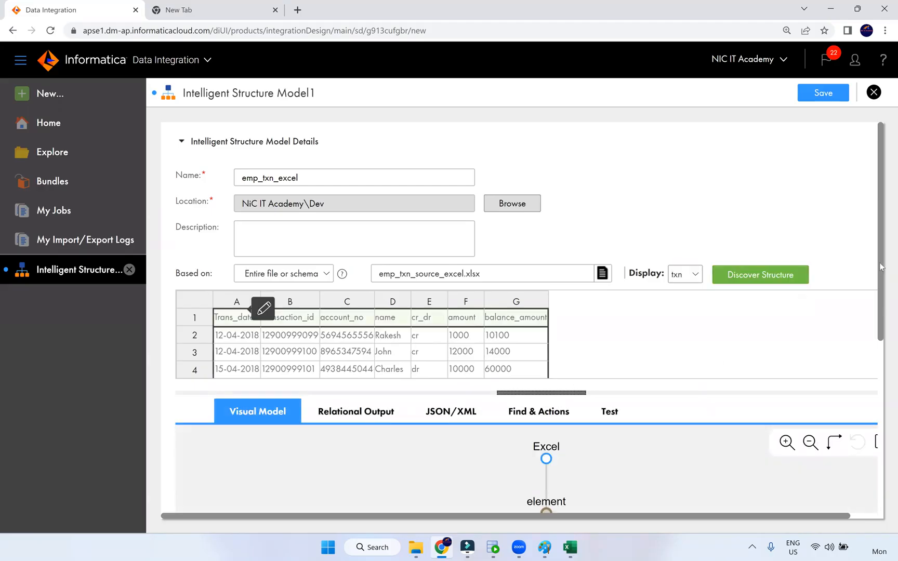
Expand the emp address node and txn element node to reveal both sheets' columns
left_click_drag(883, 305, 877, 402)
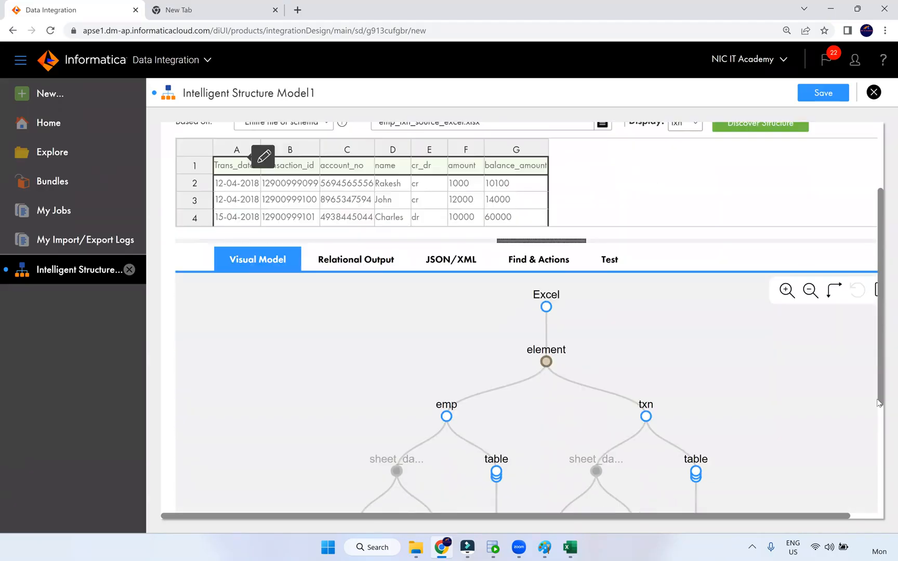
scroll(873, 400, "down", 2)
scroll(883, 321, "up", 3)
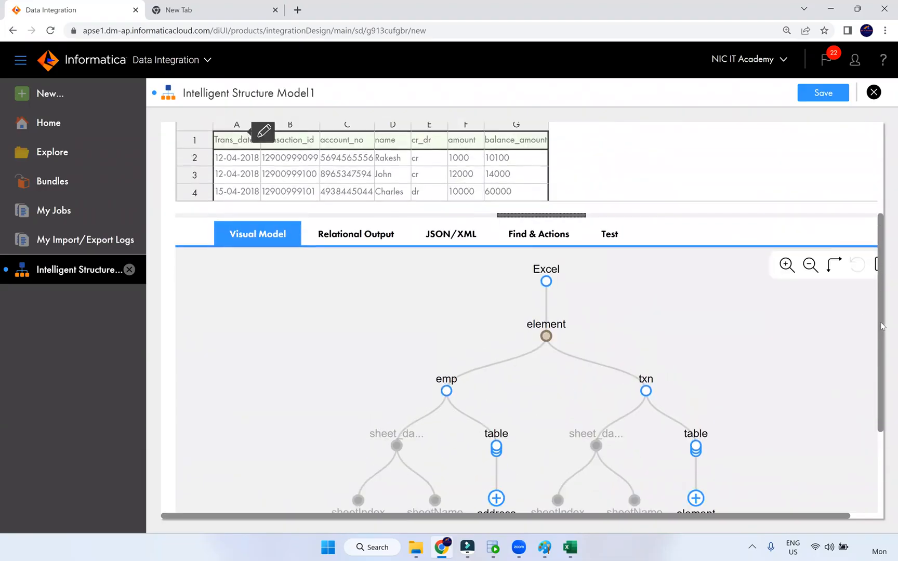
scroll(882, 326, "down", 3)
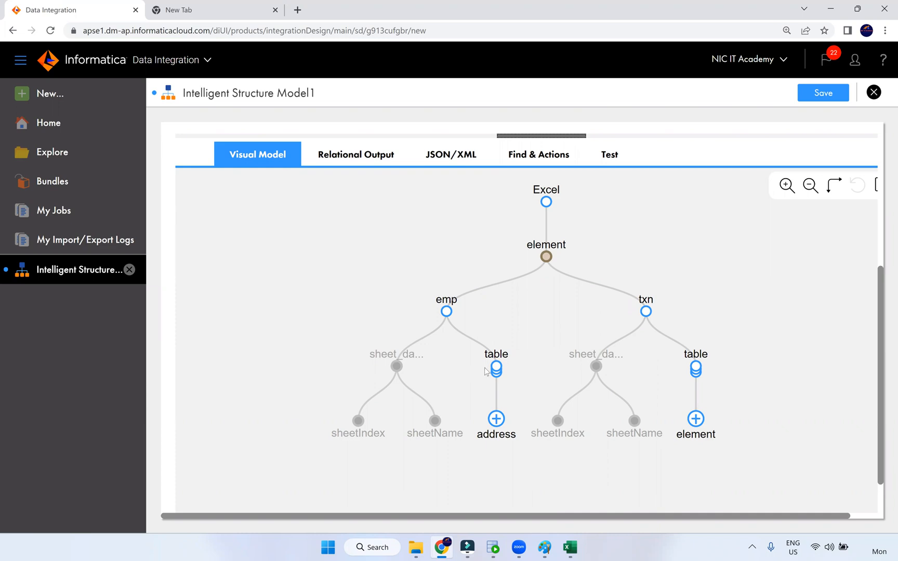
left_click(495, 419)
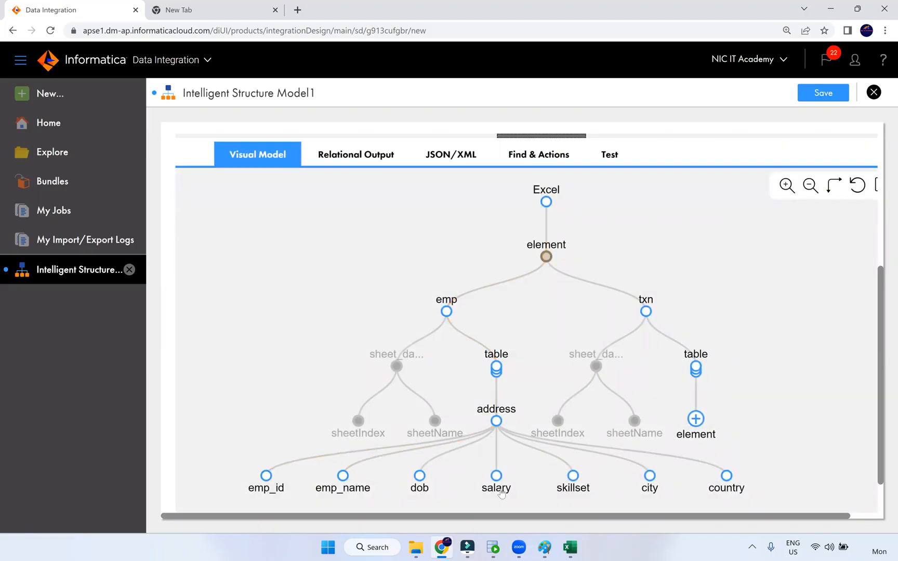
left_click(696, 419)
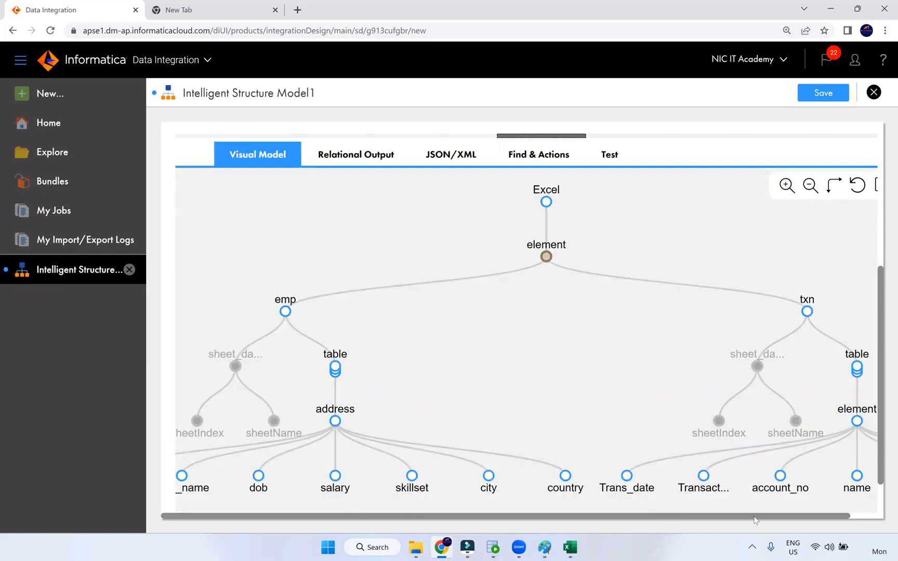
left_click_drag(754, 519, 783, 520)
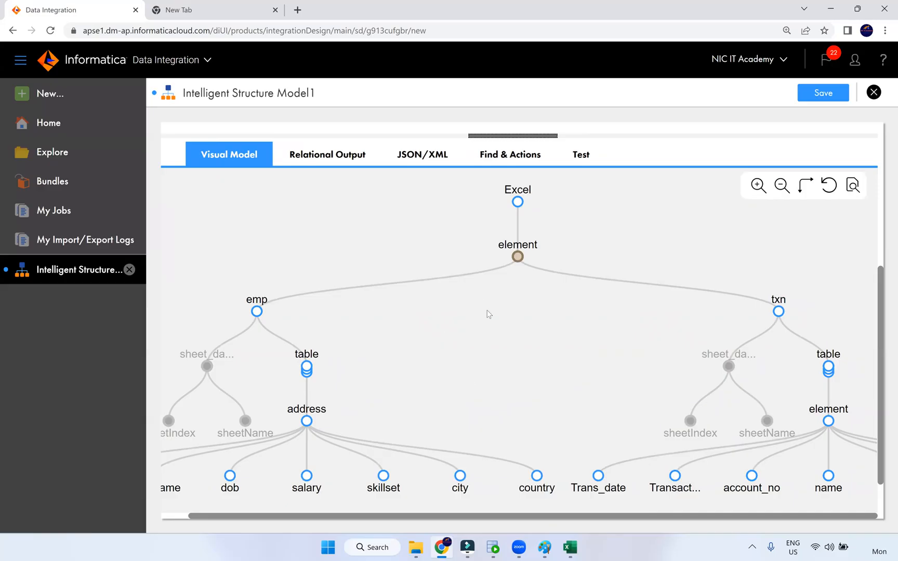
scroll(454, 373, "up", 2)
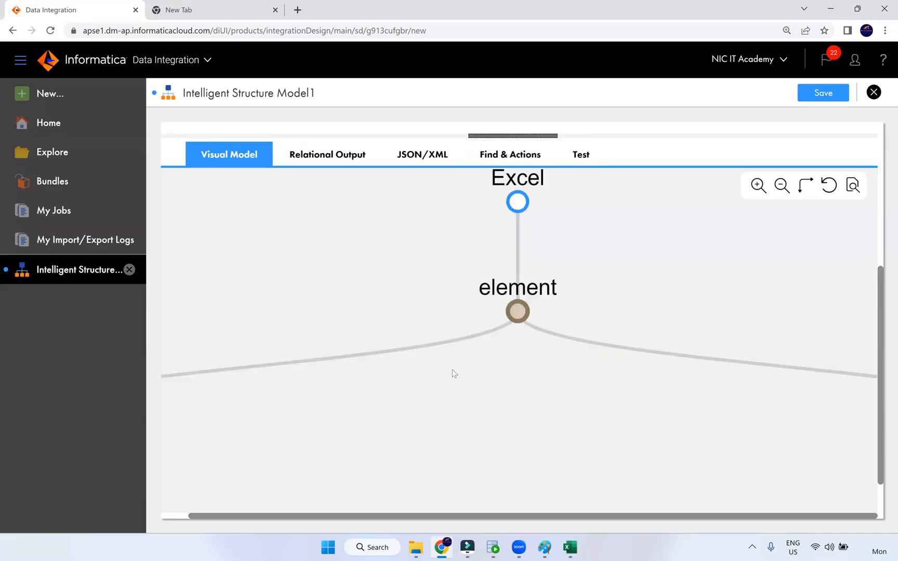
scroll(454, 379, "down", 2)
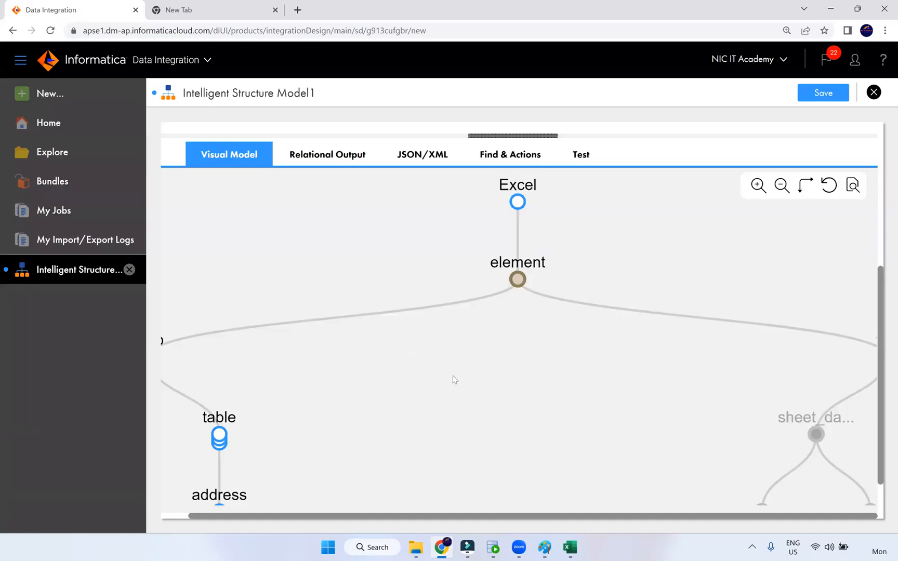
scroll(589, 317, "down", 1)
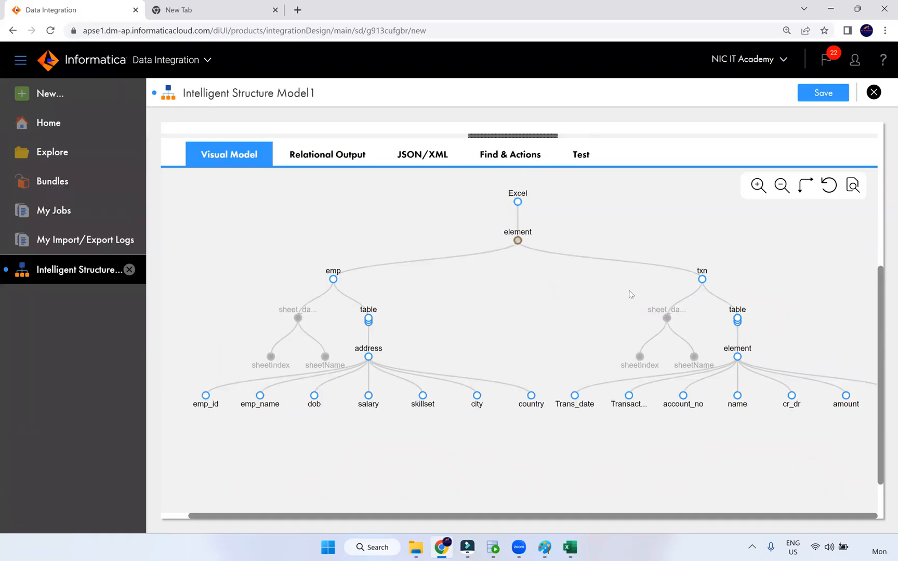
left_click_drag(880, 274, 884, 121)
Store the model under the name emp_txn_excel, then begin a new asset
left_click(830, 94)
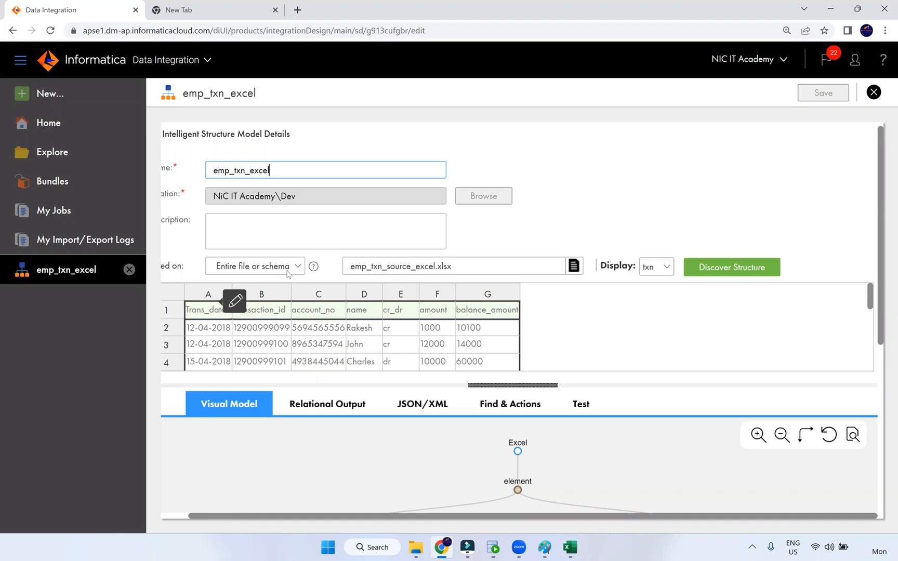
left_click(590, 217)
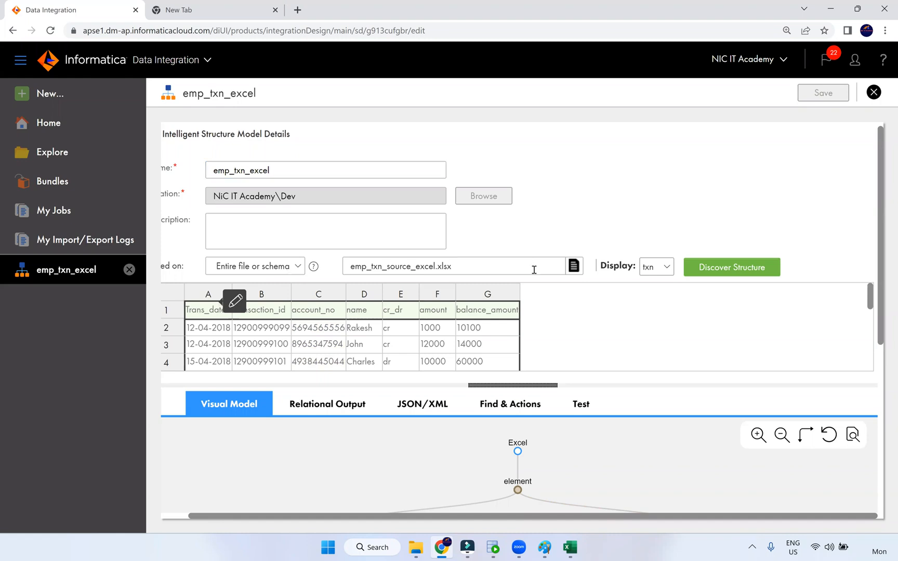
scroll(407, 296, "down", 3)
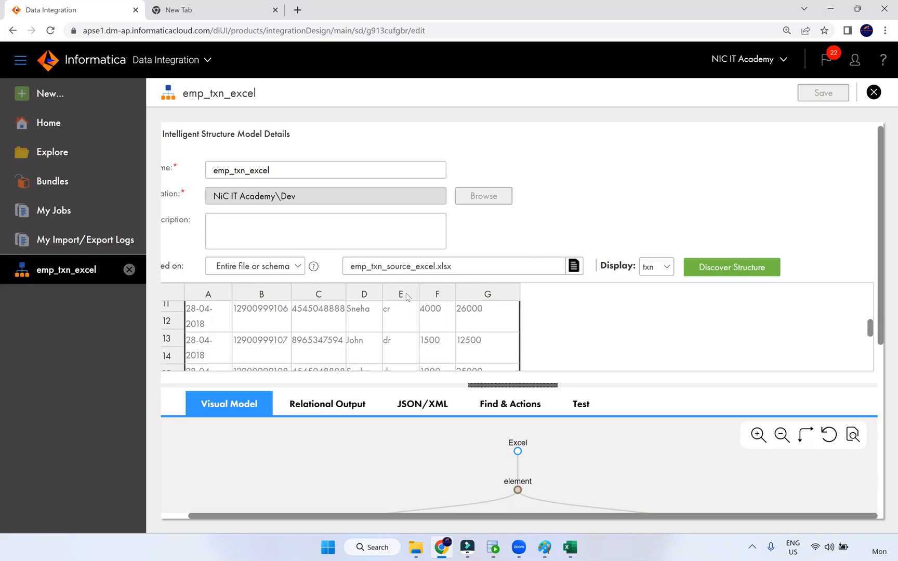
key("ctrl+minus")
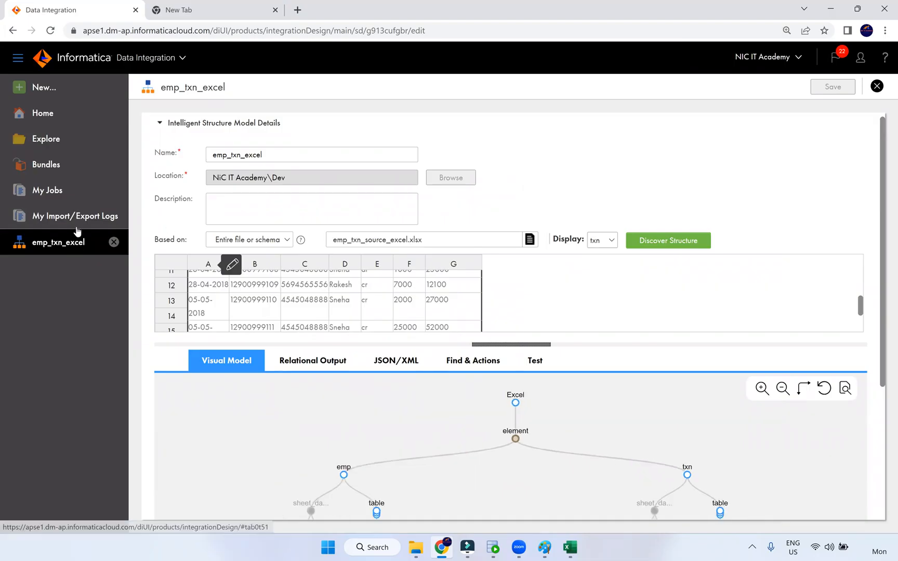
left_click(104, 96)
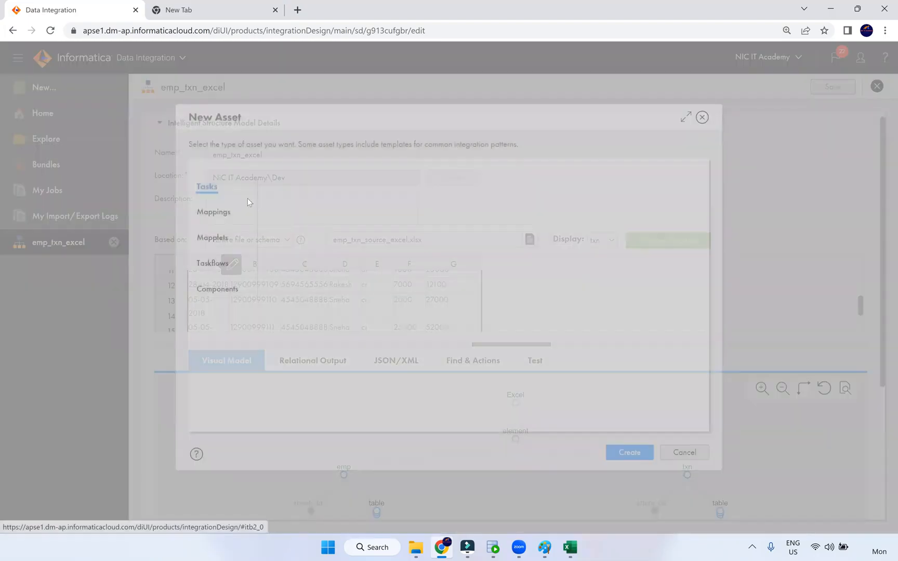
Create a new mapping, Mapping2, and select its Source
key("ctrl+plus")
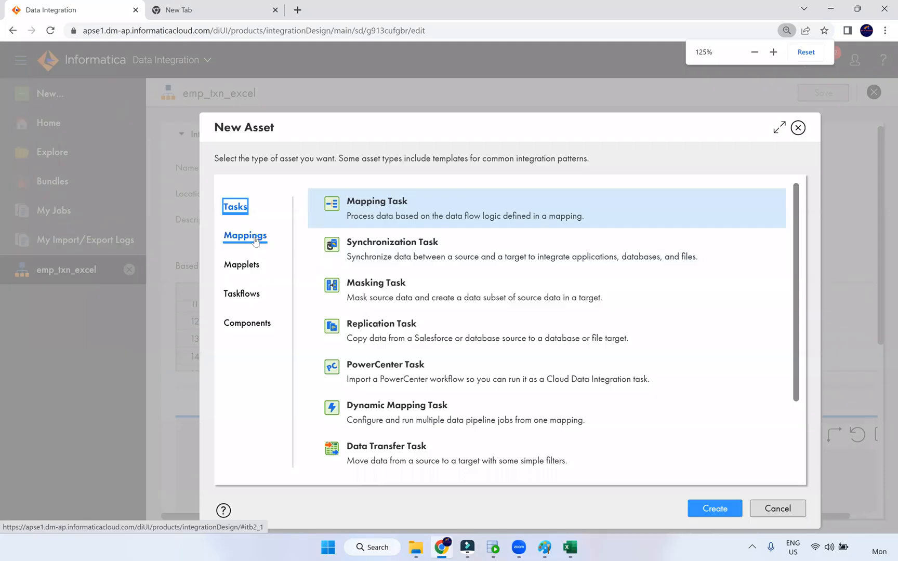
left_click(244, 236)
left_click(713, 509)
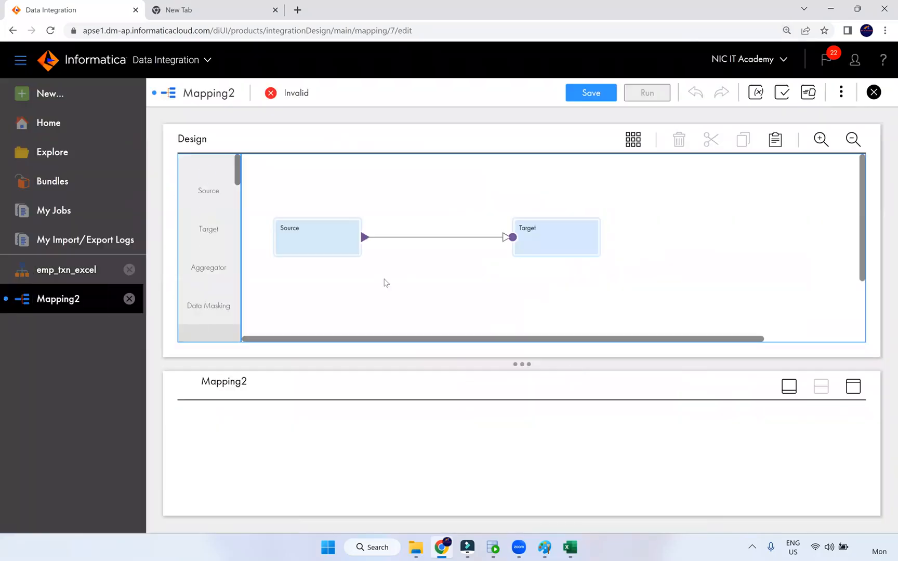
left_click(322, 254)
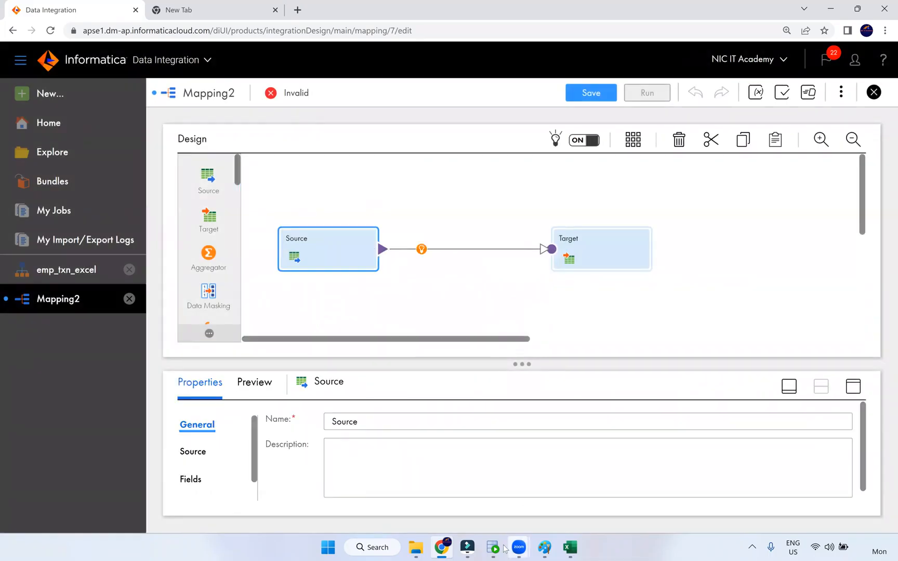
left_click(550, 549)
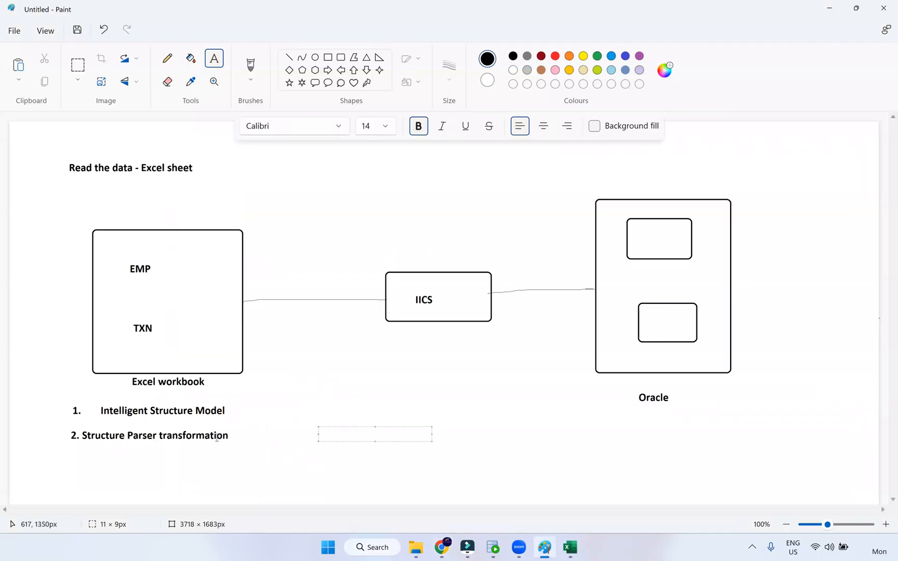
Place a Structure Parser transformation between Source and Target on Mapping2's canvas
key("alt+Tab")
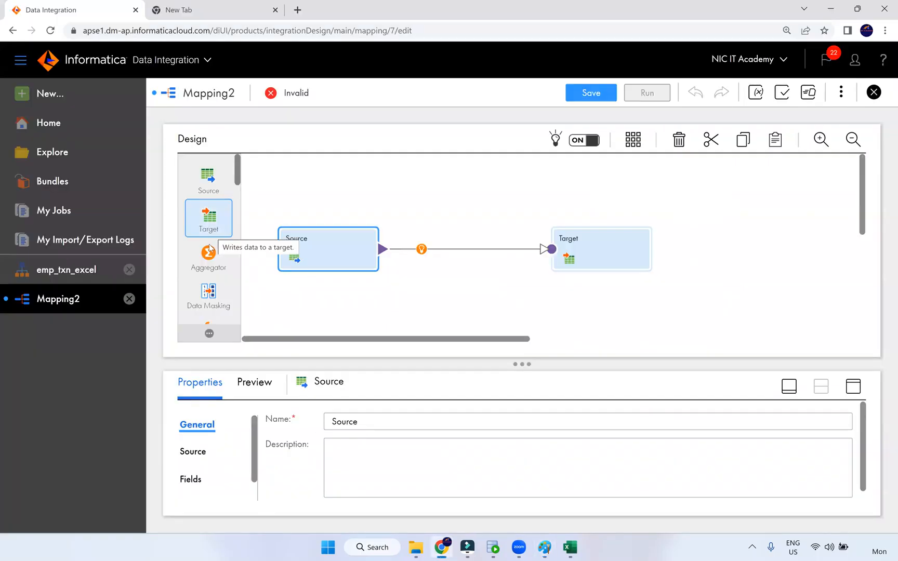
scroll(210, 265, "down", 10)
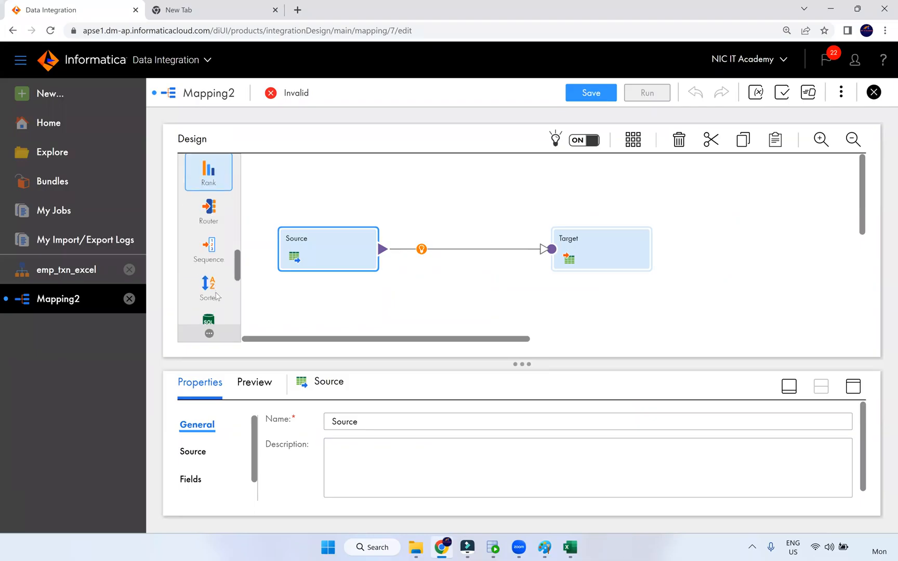
scroll(217, 296, "up", 3)
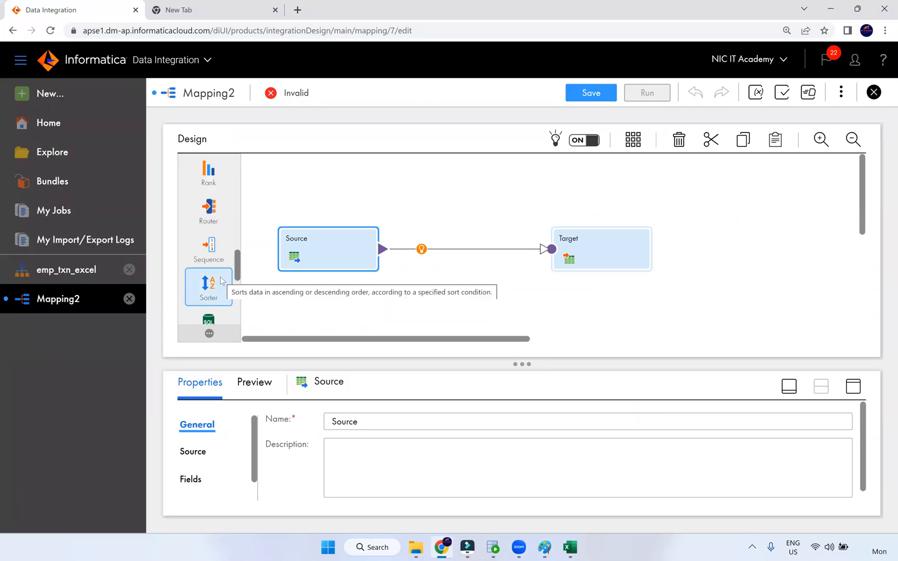
scroll(222, 286, "down", 3)
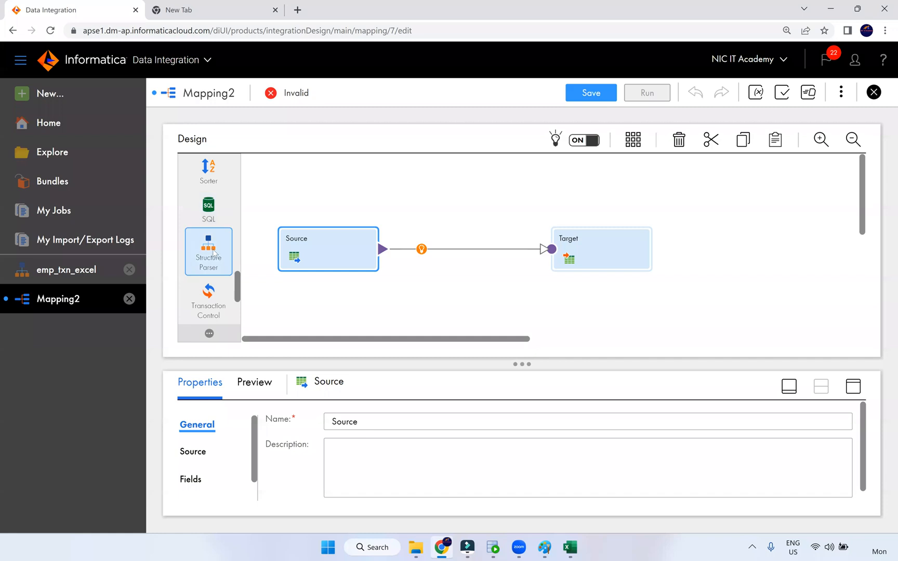
left_click_drag(203, 246, 421, 231)
left_click_drag(535, 247, 618, 243)
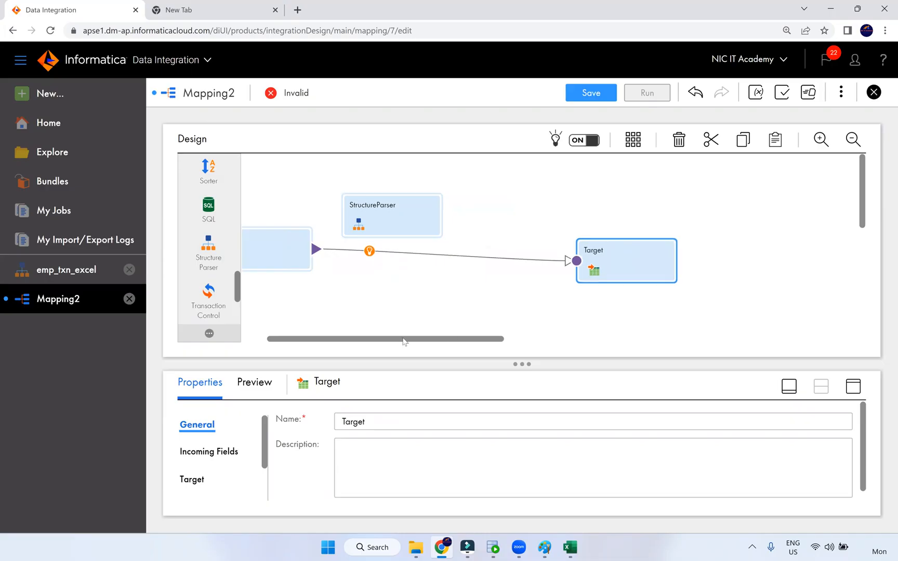
left_click_drag(350, 337, 325, 338)
left_click(334, 272)
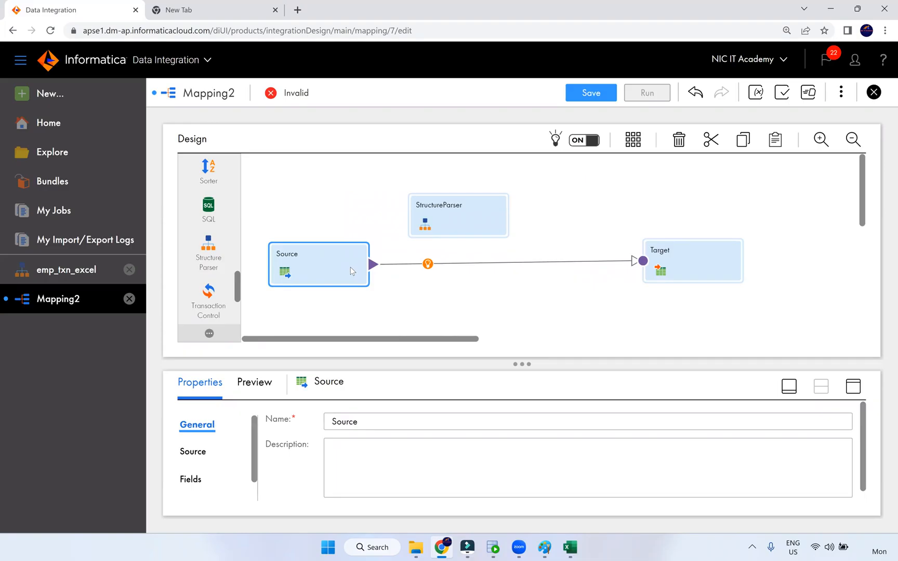
left_click(417, 548)
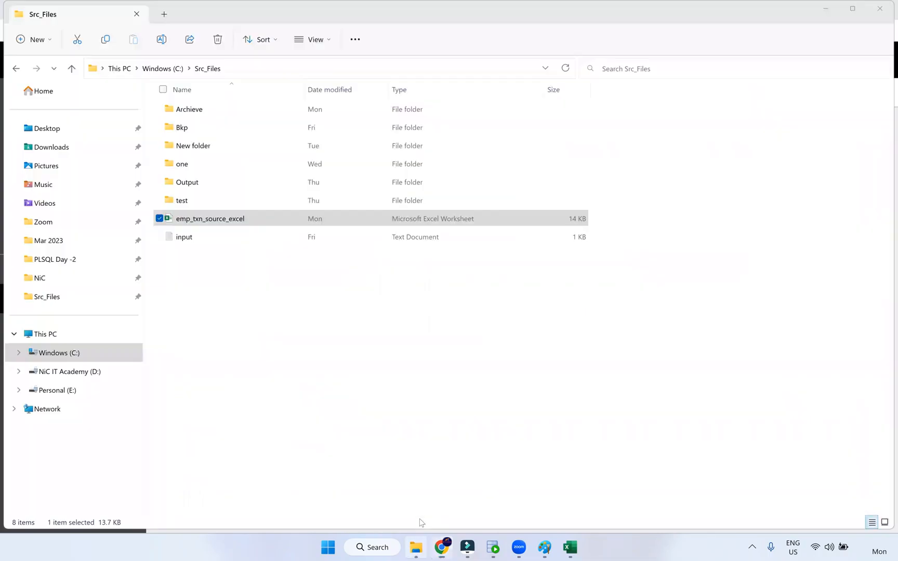
Edit input.txt so its path reads C:\Src_Files\emp_txn_source_excel.xlsx
left_click(190, 240)
double_click(190, 238)
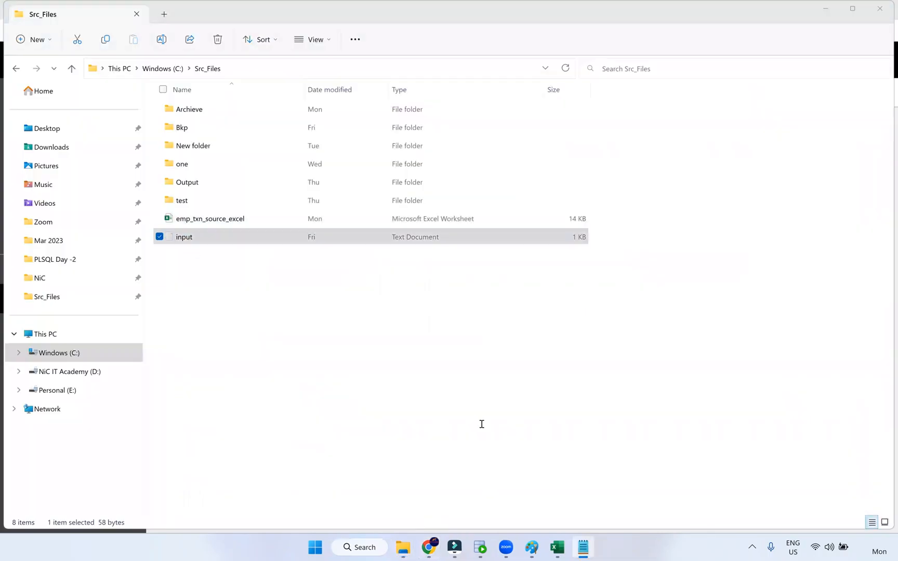
scroll(356, 306, "up", 12, "ctrl")
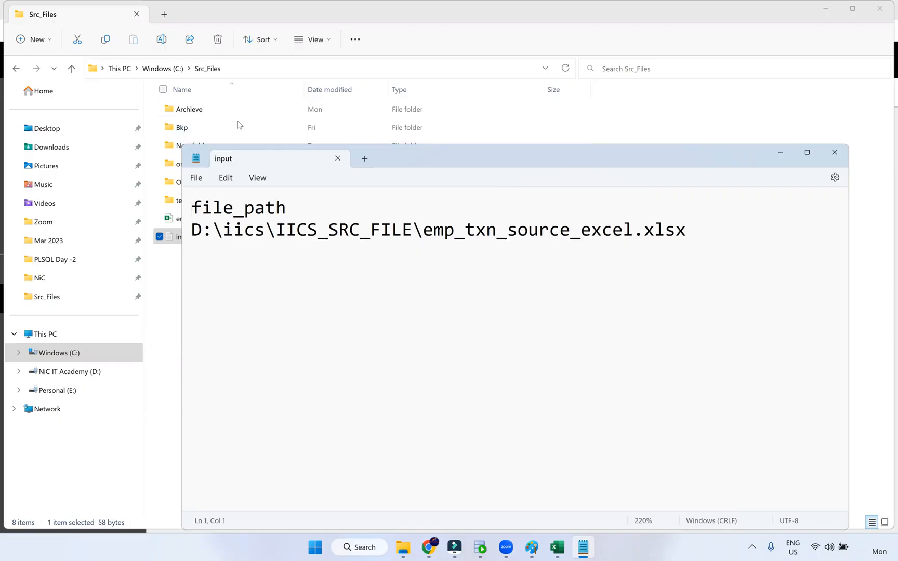
left_click(231, 68)
key("ctrl+c")
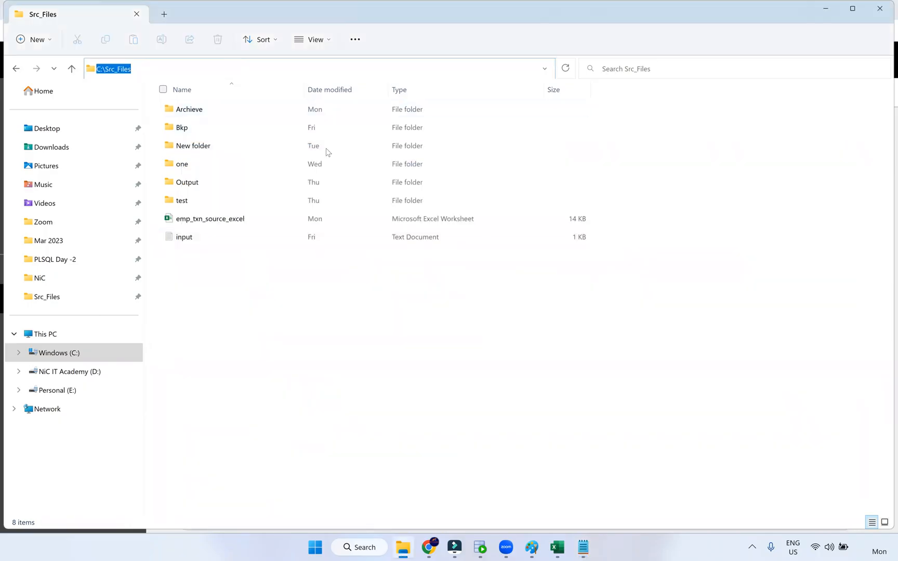
key("alt+Tab")
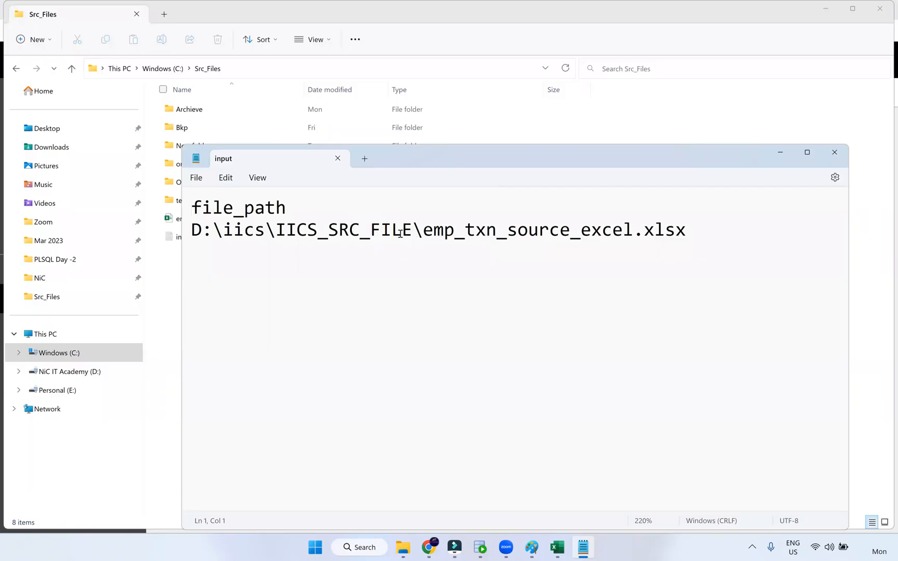
left_click_drag(409, 229, 207, 243)
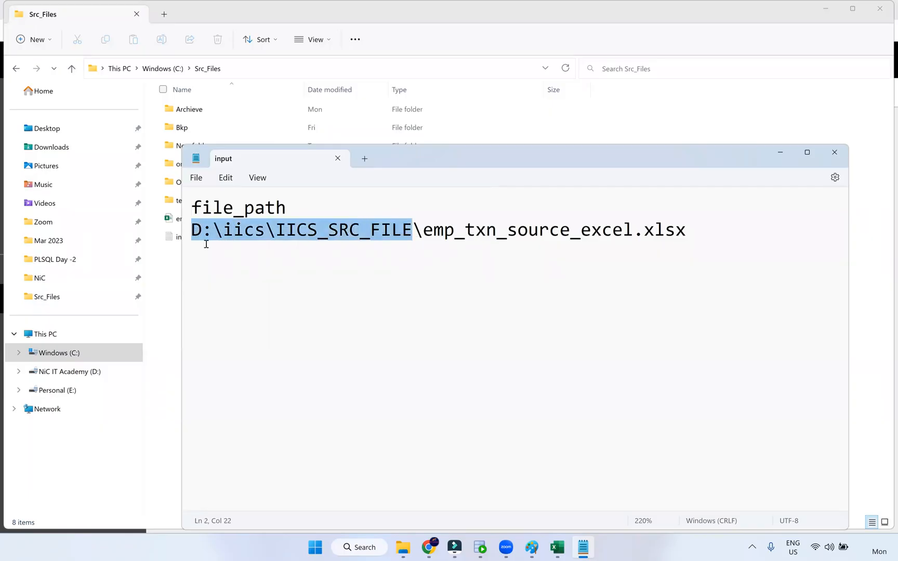
key("ctrl+v")
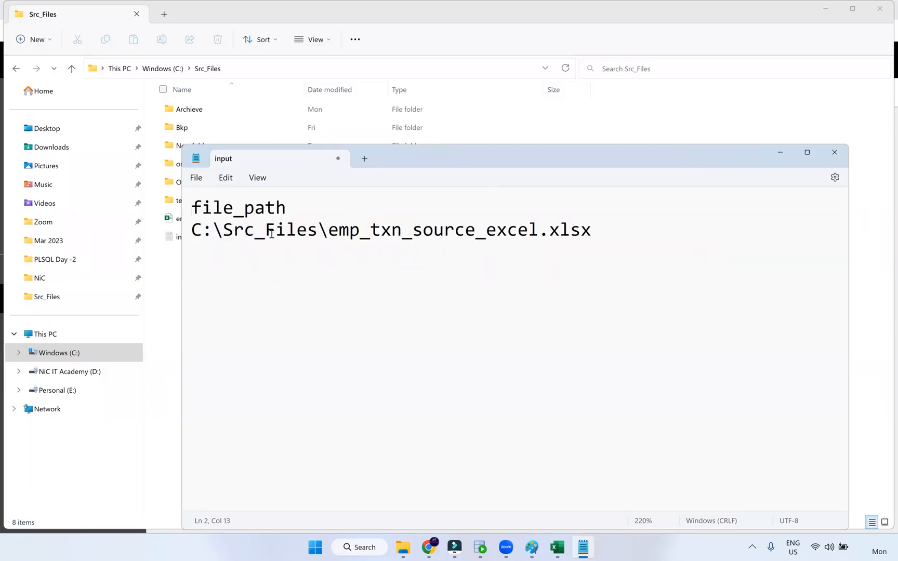
left_click_drag(223, 229, 234, 229)
left_click_drag(330, 236, 326, 234)
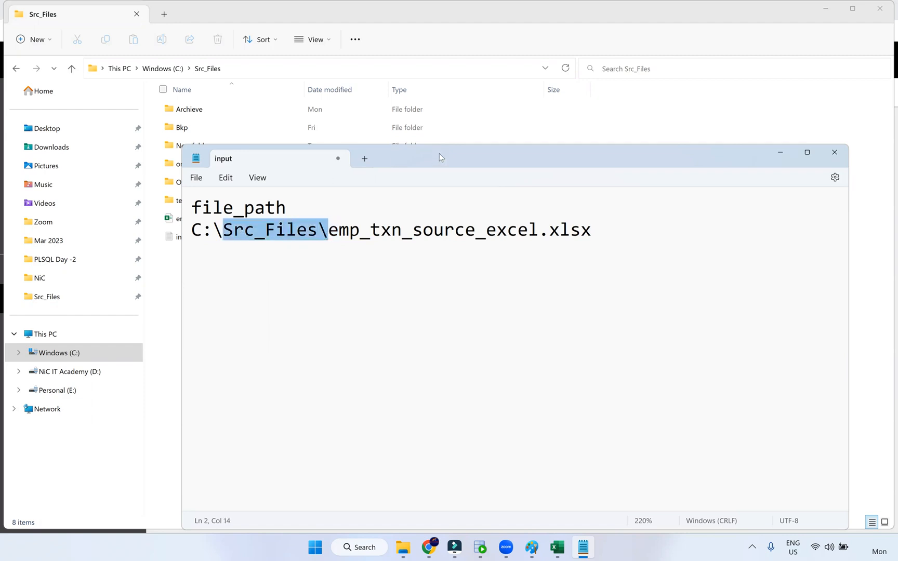
left_click_drag(439, 155, 403, 256)
left_click_drag(555, 334, 515, 337)
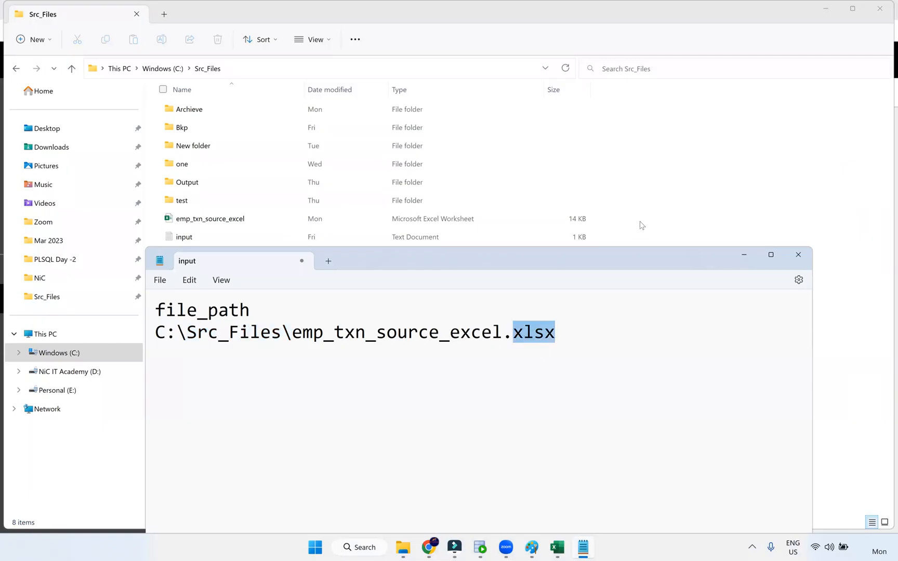
Check emp_txn_source_excel's properties to confirm its .xlsx file type
left_click(221, 218)
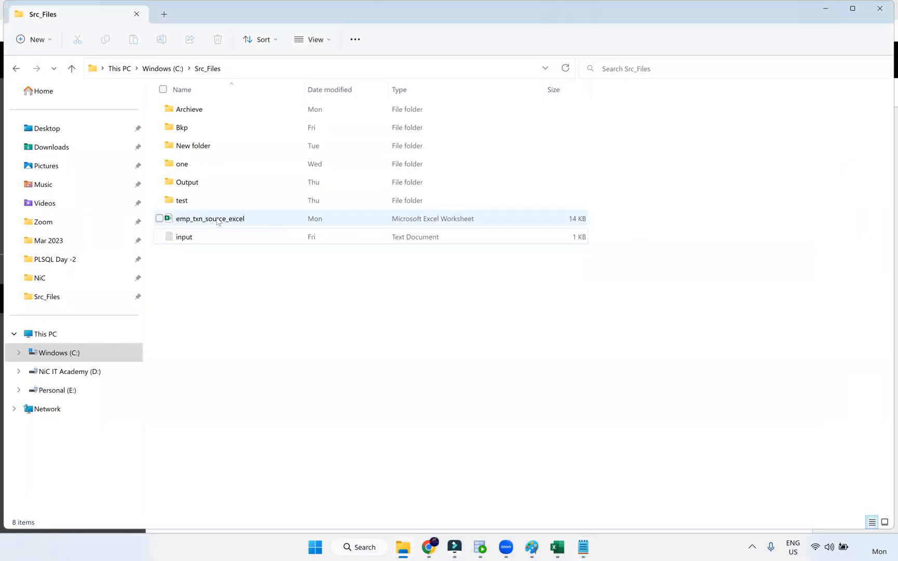
right_click(217, 220)
left_click(275, 354)
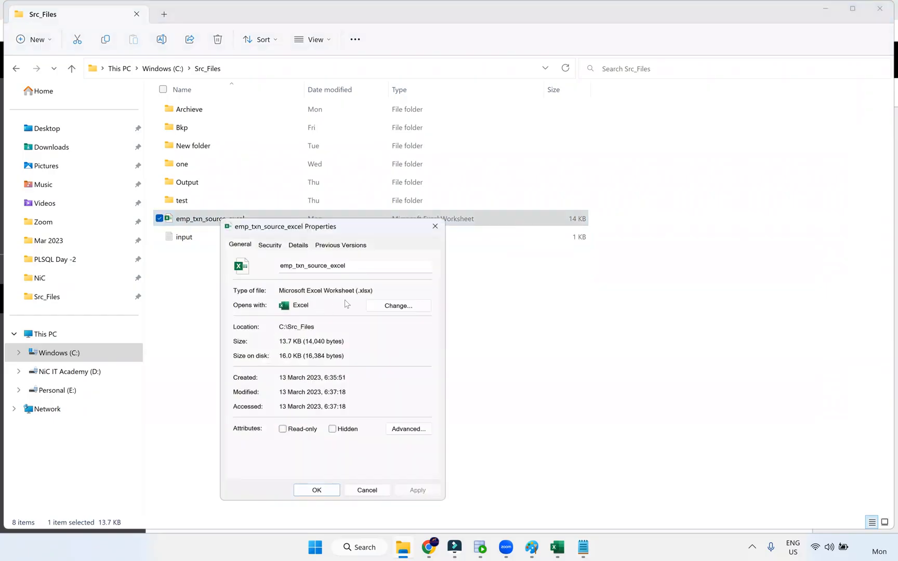
double_click(356, 292)
left_click(383, 492)
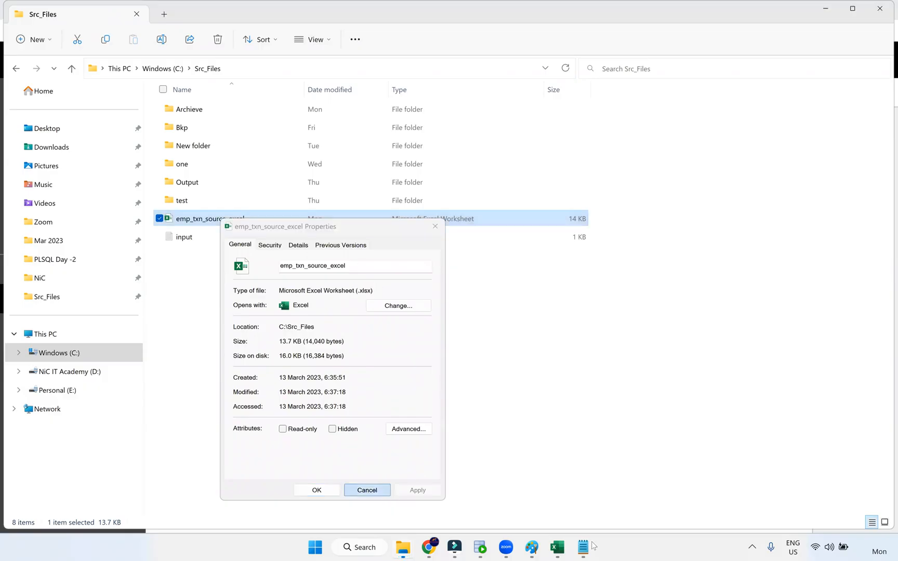
Save input.txt and close Notepad
mouse_move(581, 549)
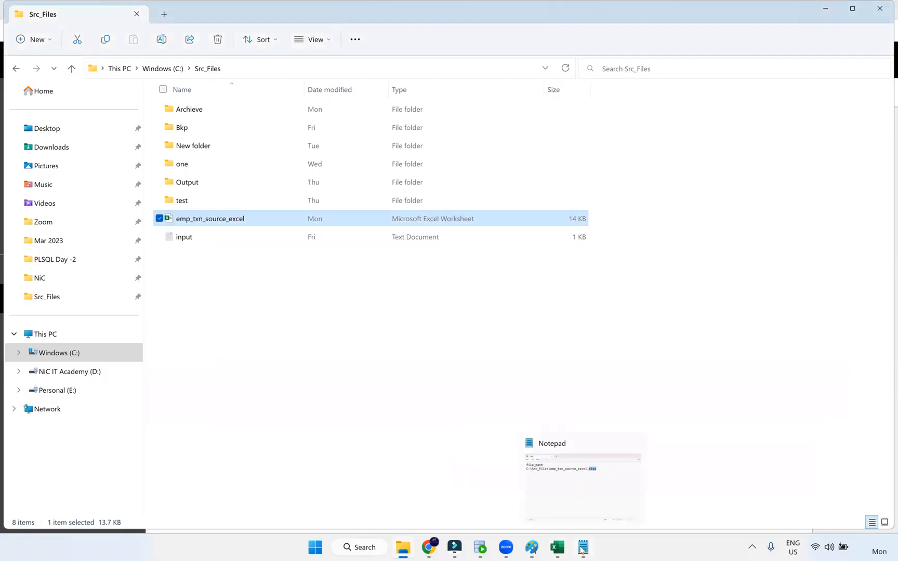
left_click(557, 492)
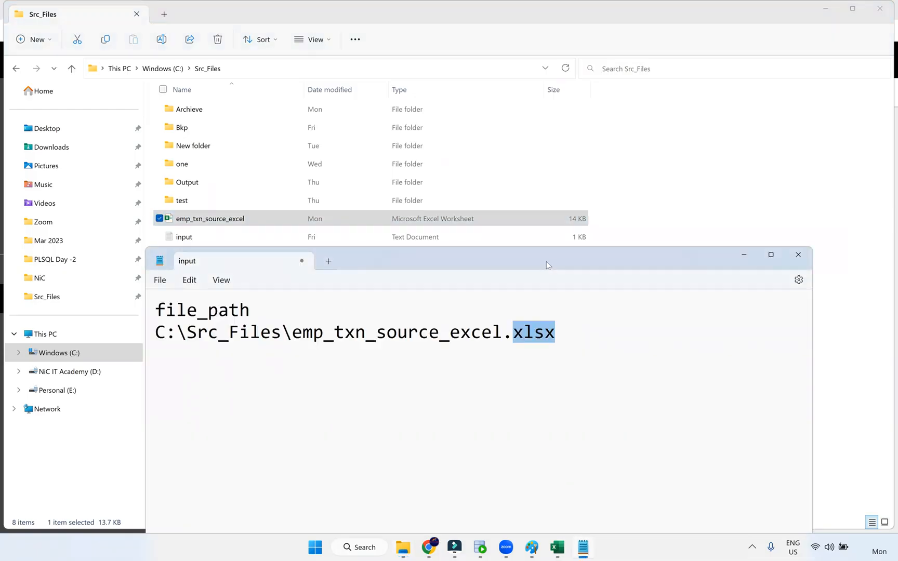
left_click(117, 181)
left_click(136, 254)
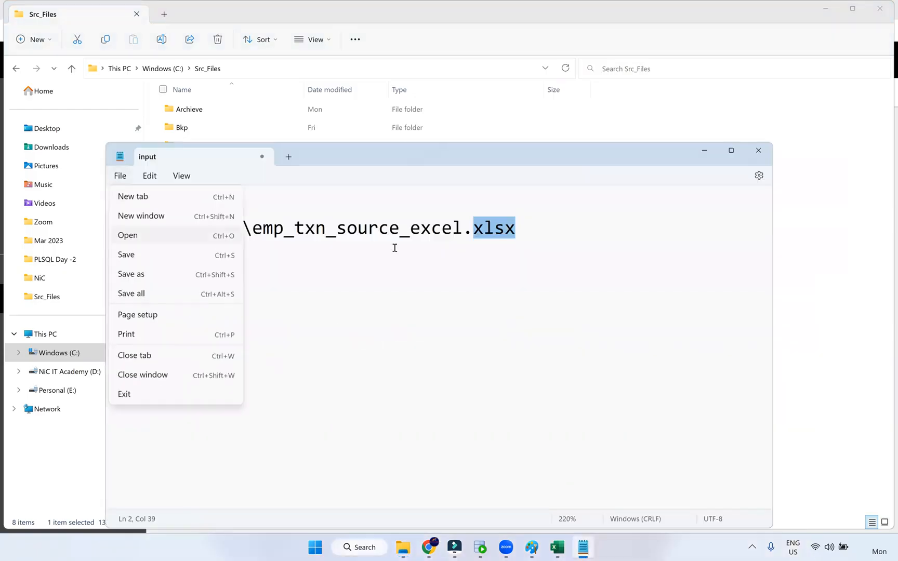
left_click(758, 151)
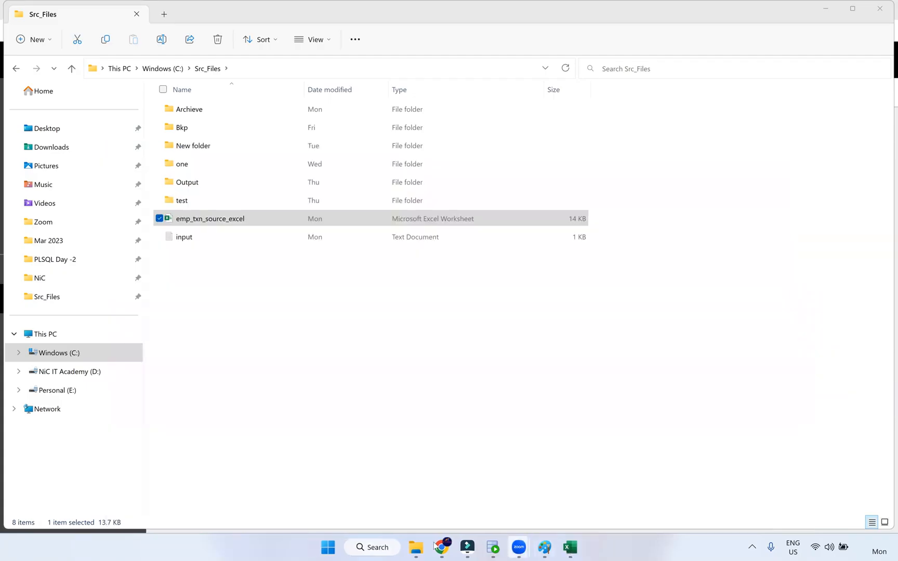
Set the Source's connection to the S_FF_Connection flat-file connection
left_click(441, 549)
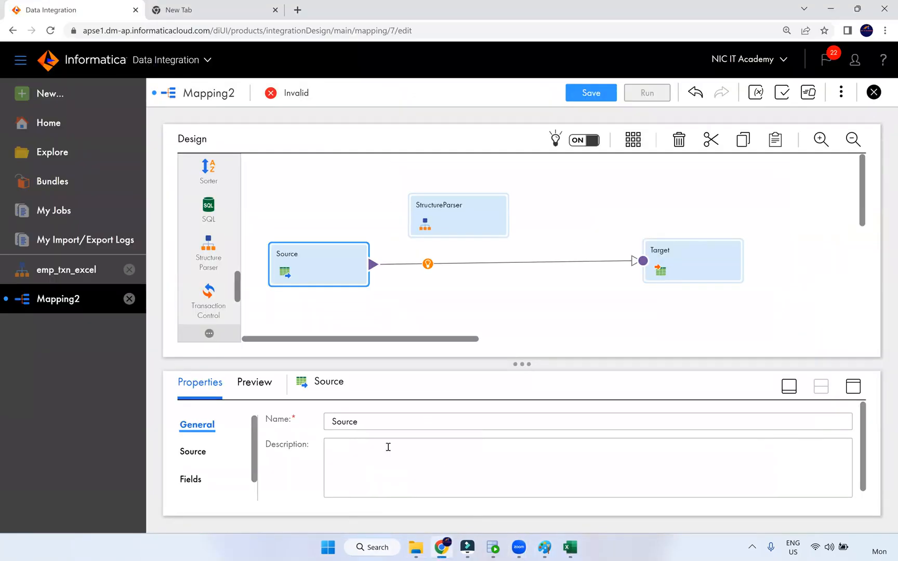
left_click(852, 386)
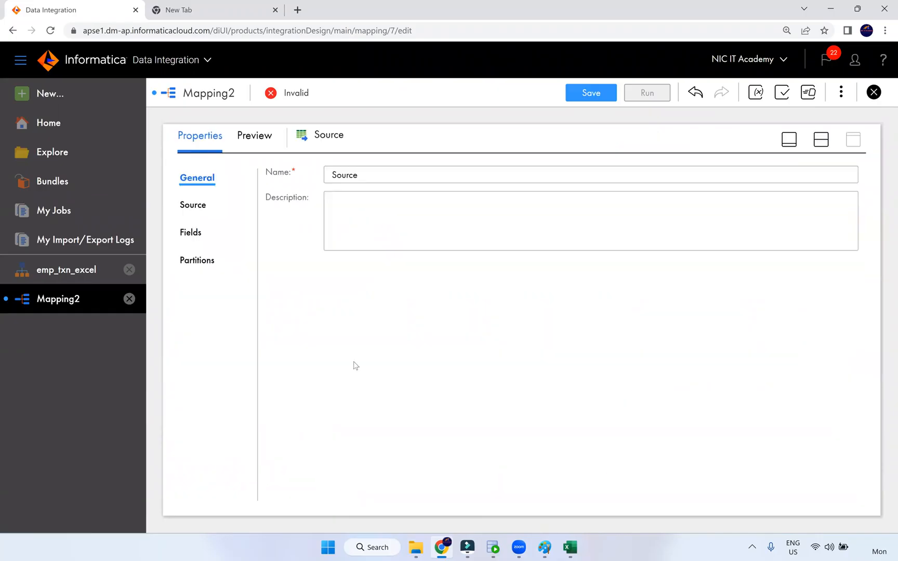
left_click(193, 205)
left_click(354, 205)
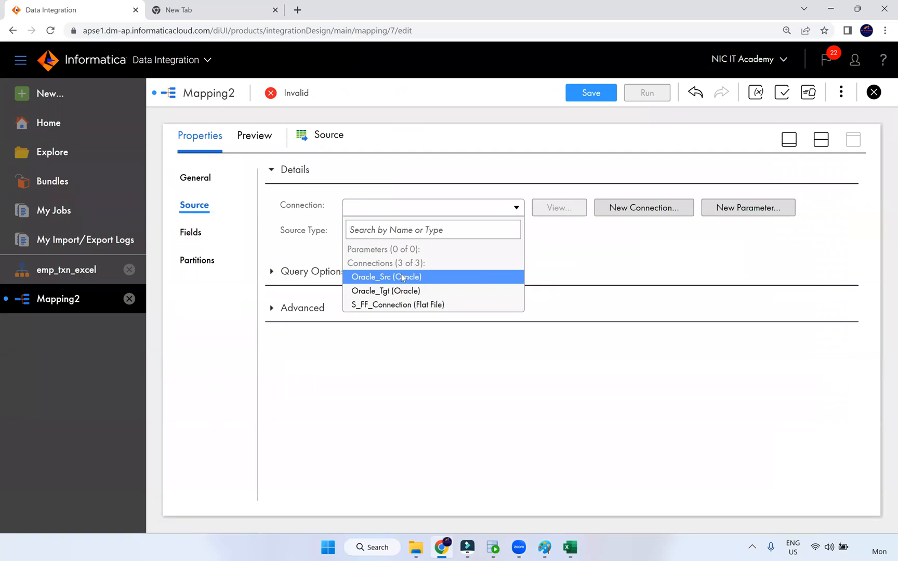
left_click(401, 277)
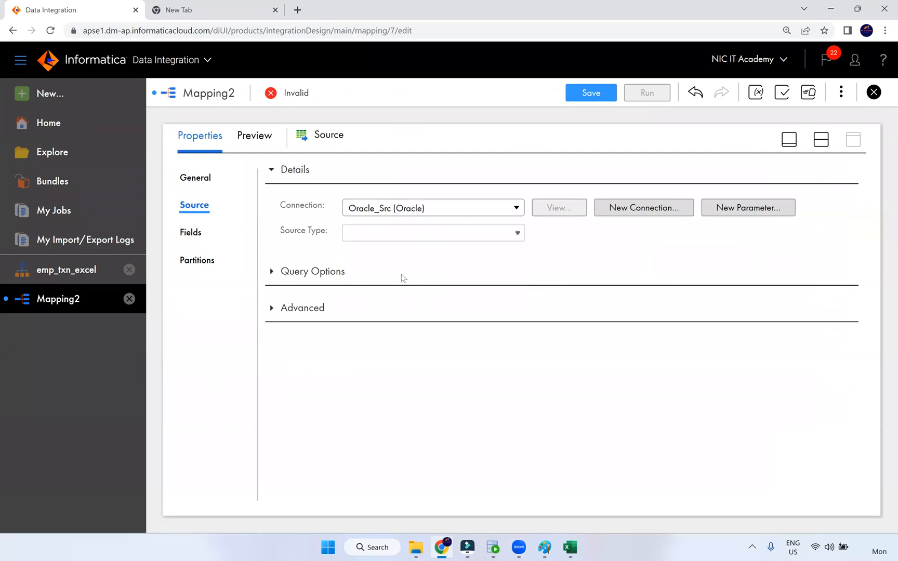
left_click(441, 216)
left_click(419, 307)
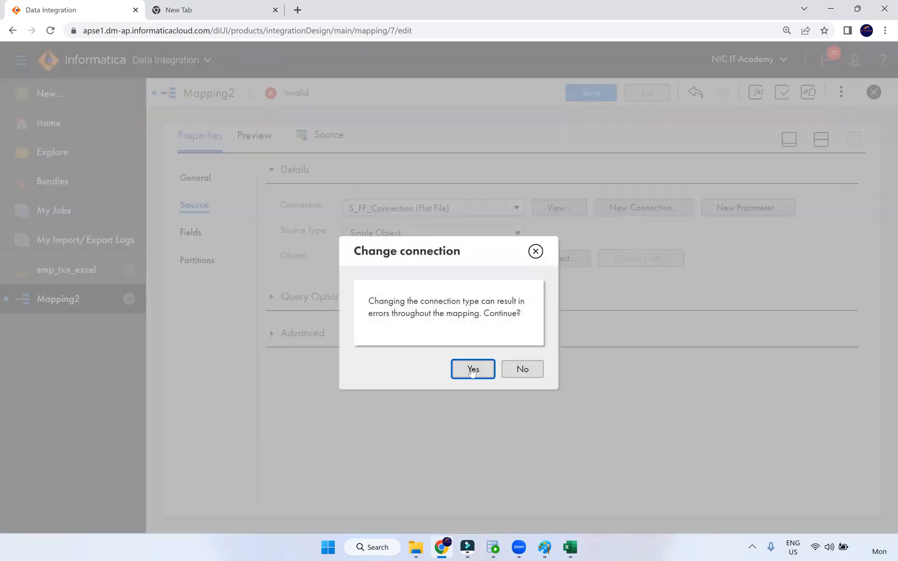
left_click(471, 369)
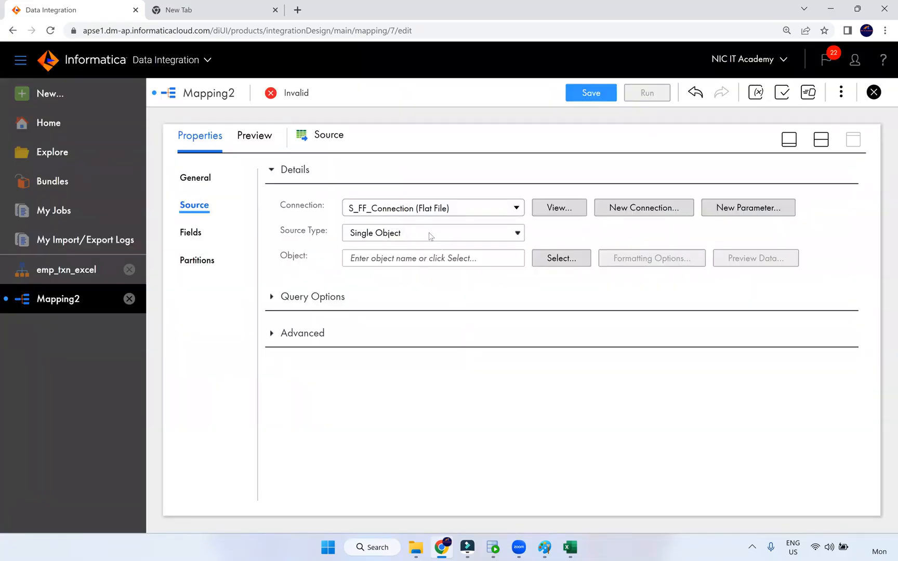
Choose input.txt as the Source object
left_click(554, 260)
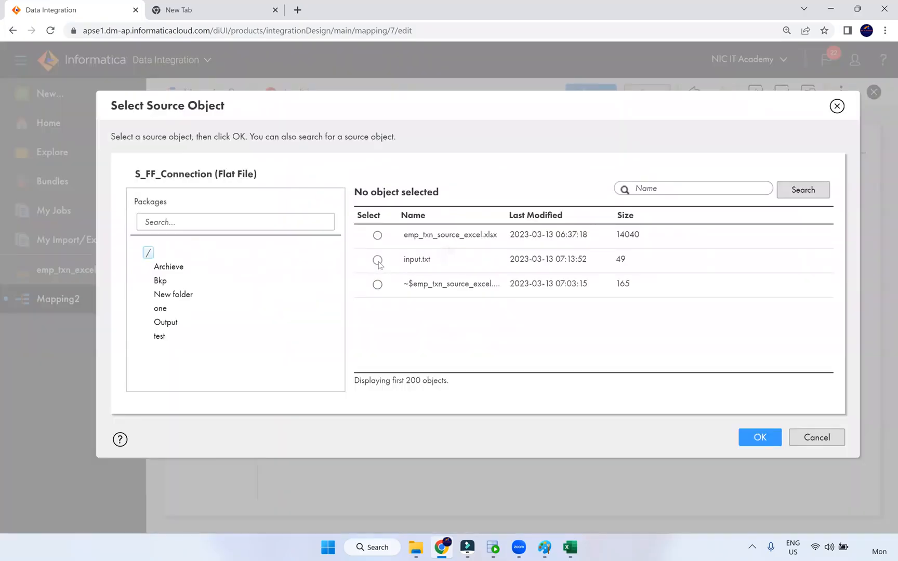
left_click(377, 260)
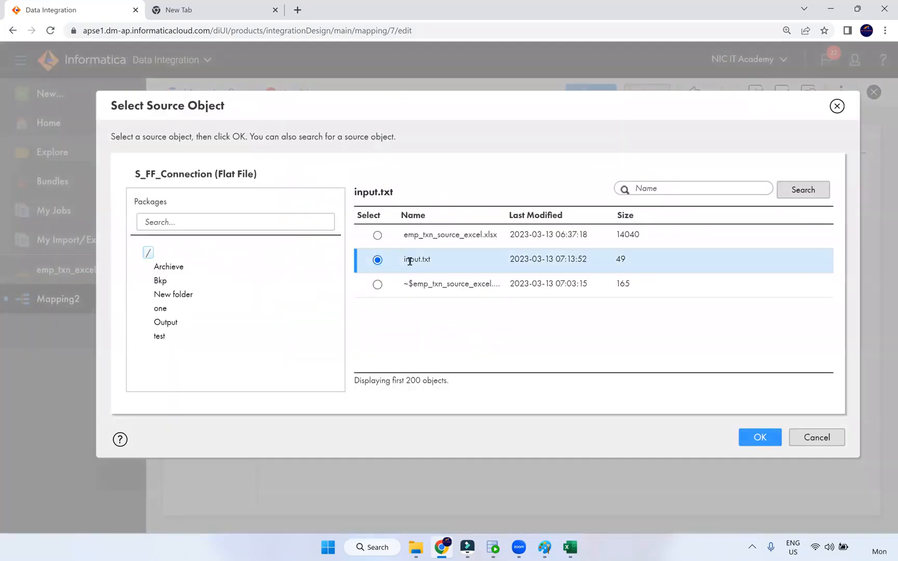
left_click(749, 445)
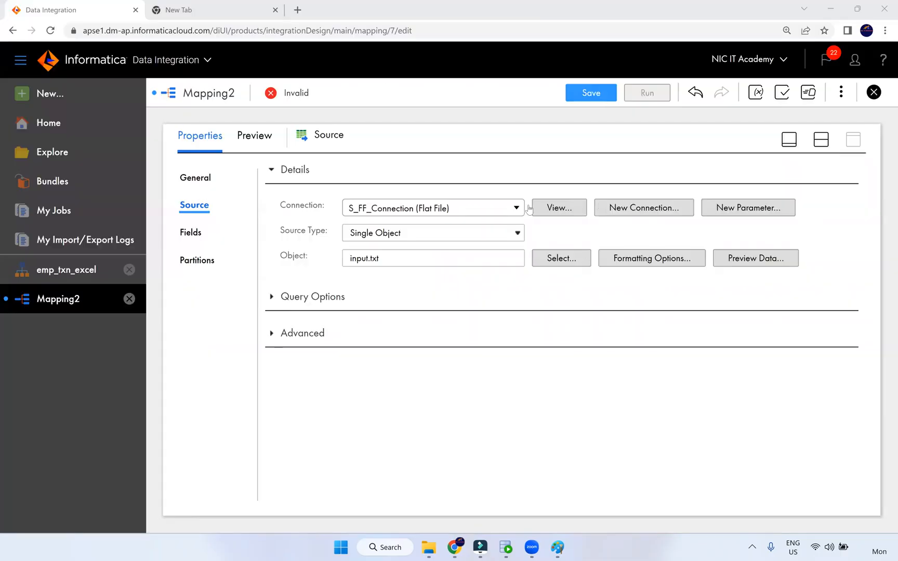
left_click(820, 141)
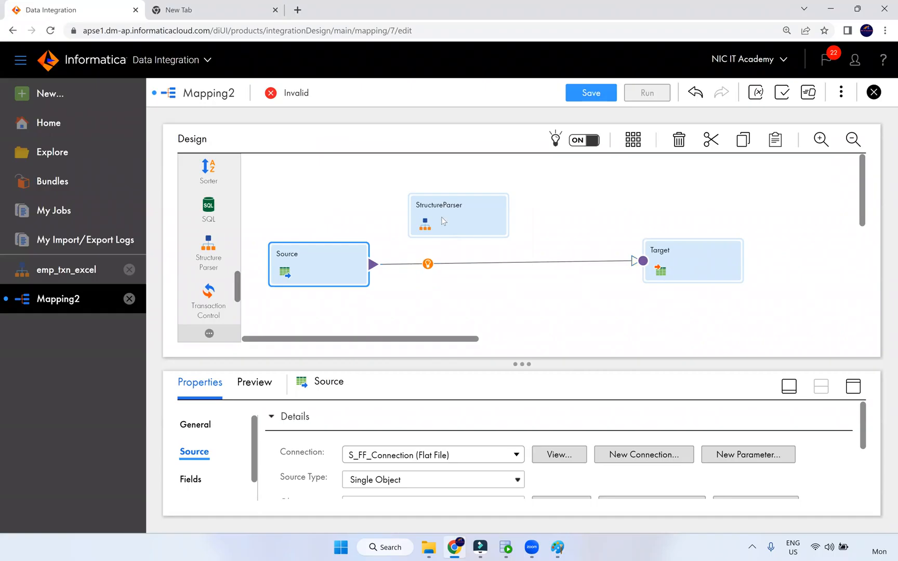
Select the StructureParser node and shift it slightly right on the canvas
left_click(444, 203)
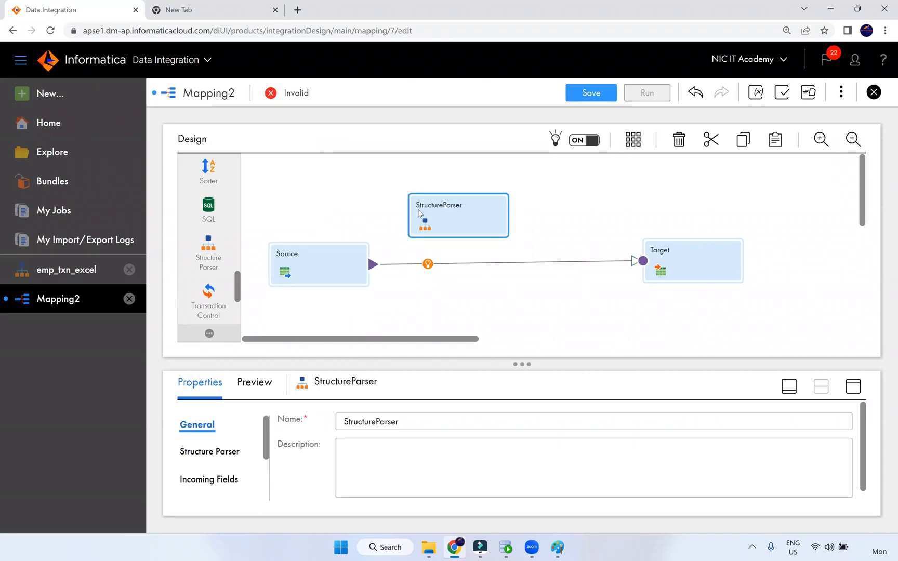
left_click(418, 54)
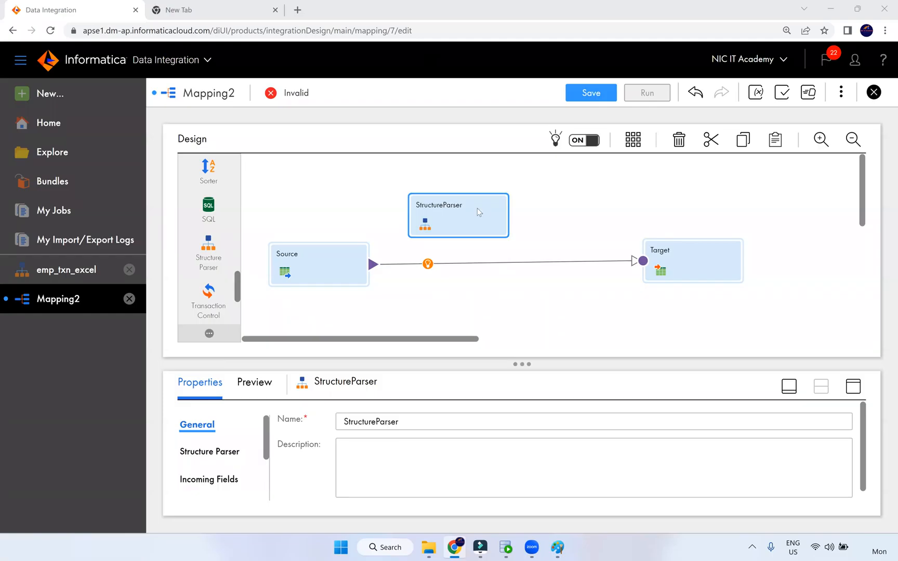
left_click_drag(470, 209, 497, 211)
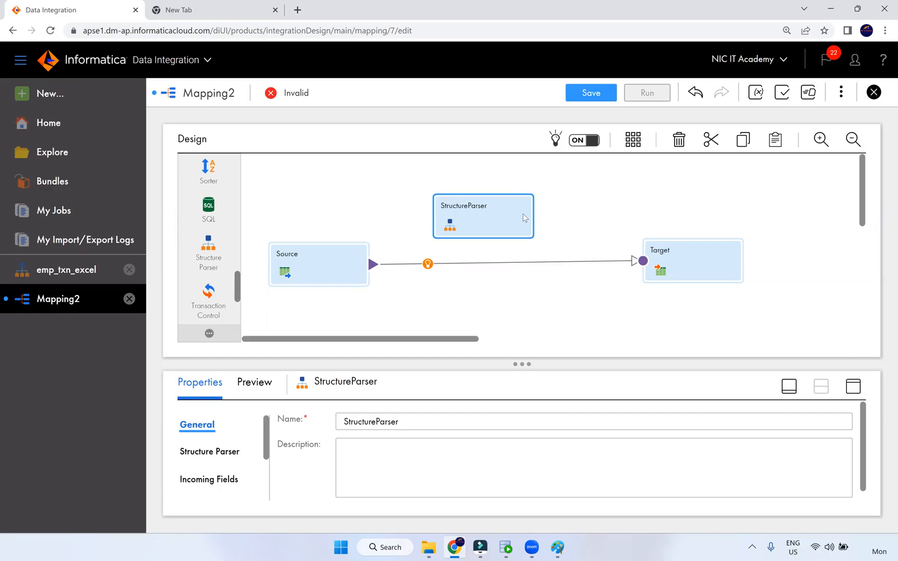
Assign the emp_txn_excel model from NiC IT Academy > Dev to the StructureParser
left_click(853, 386)
left_click(225, 208)
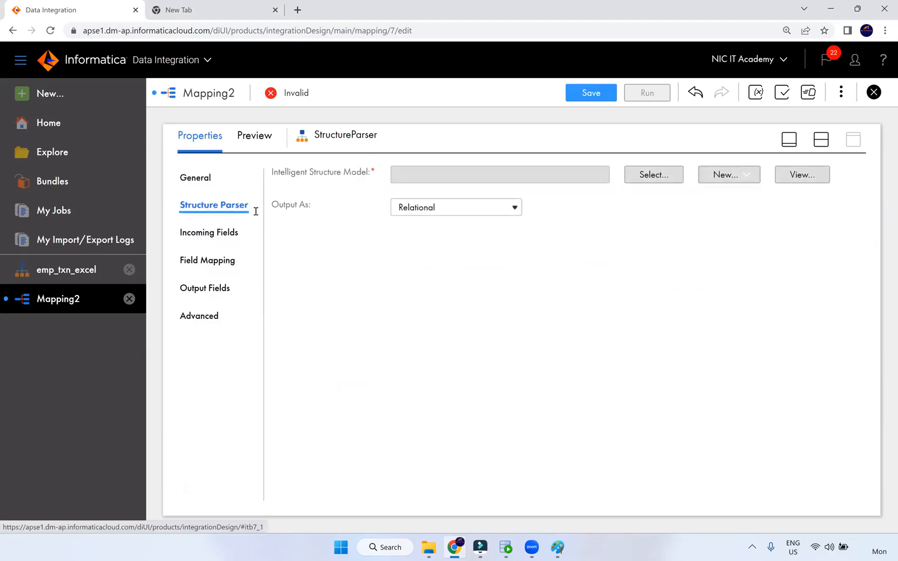
left_click(652, 176)
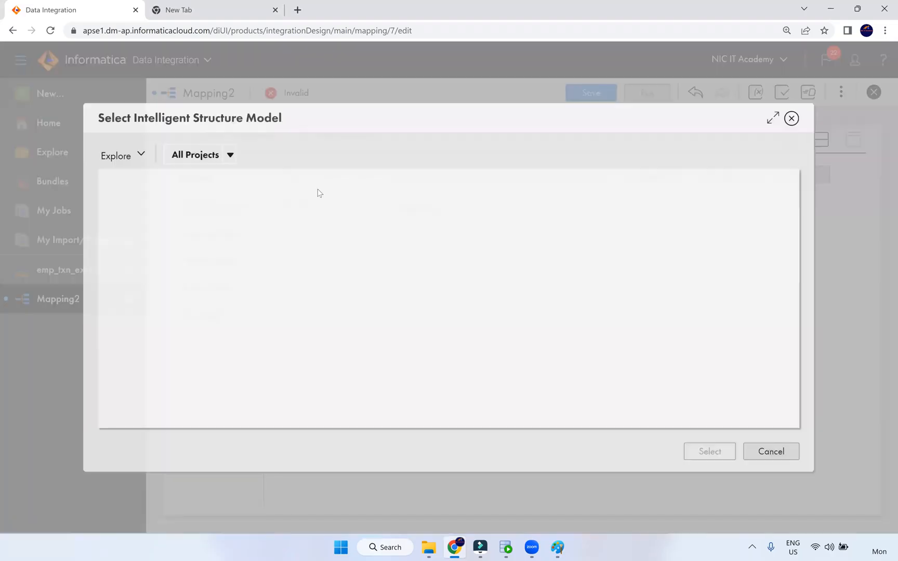
left_click(156, 291)
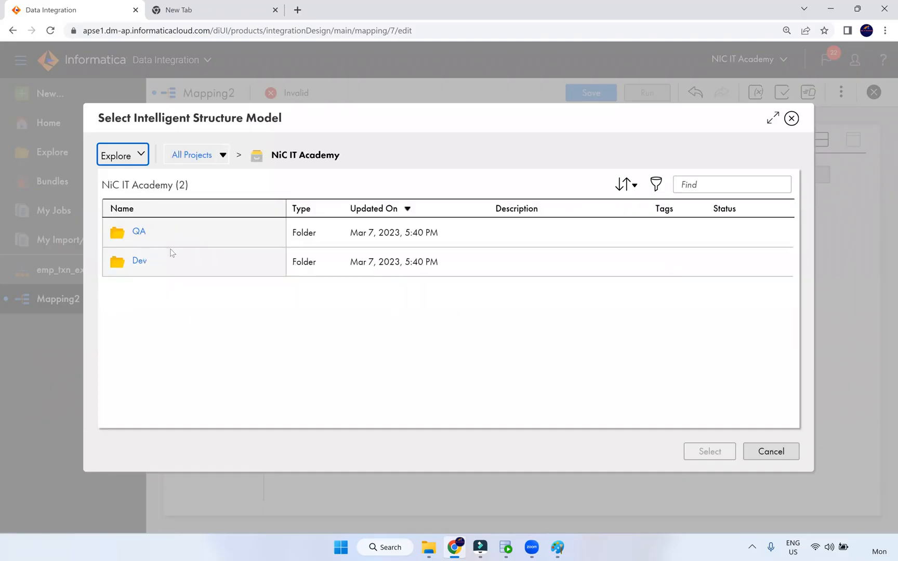
left_click(144, 260)
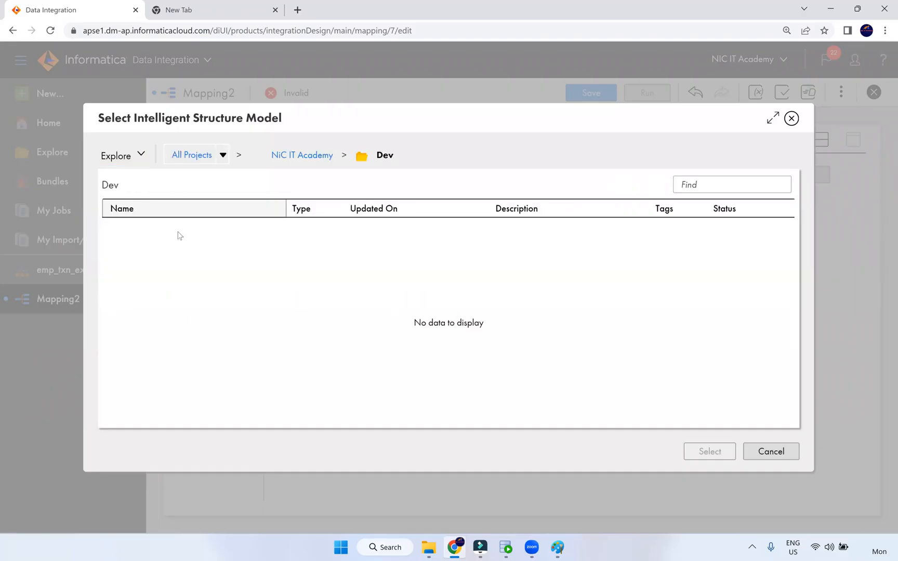
left_click(184, 237)
left_click(704, 450)
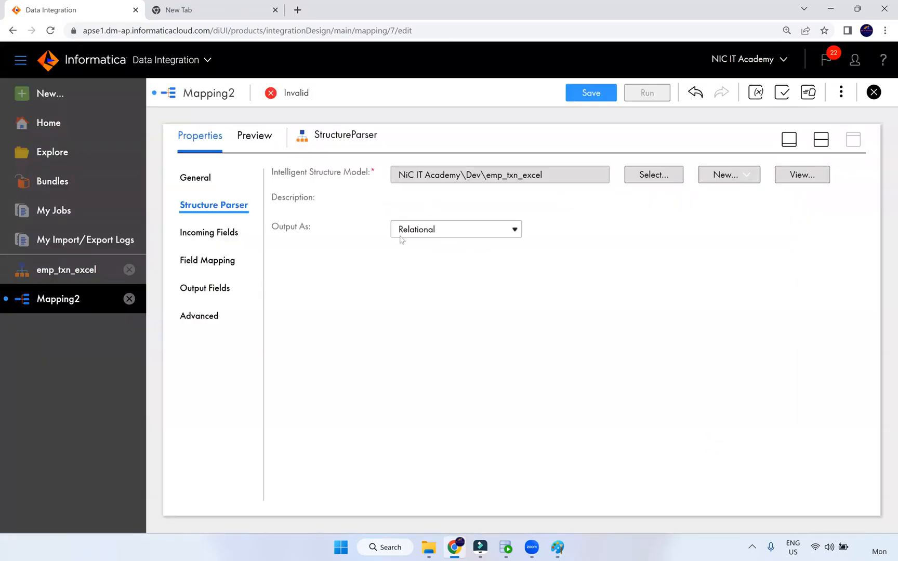
Review the output format options, keeping the output as Relational
left_click(441, 235)
left_click(441, 234)
left_click(441, 233)
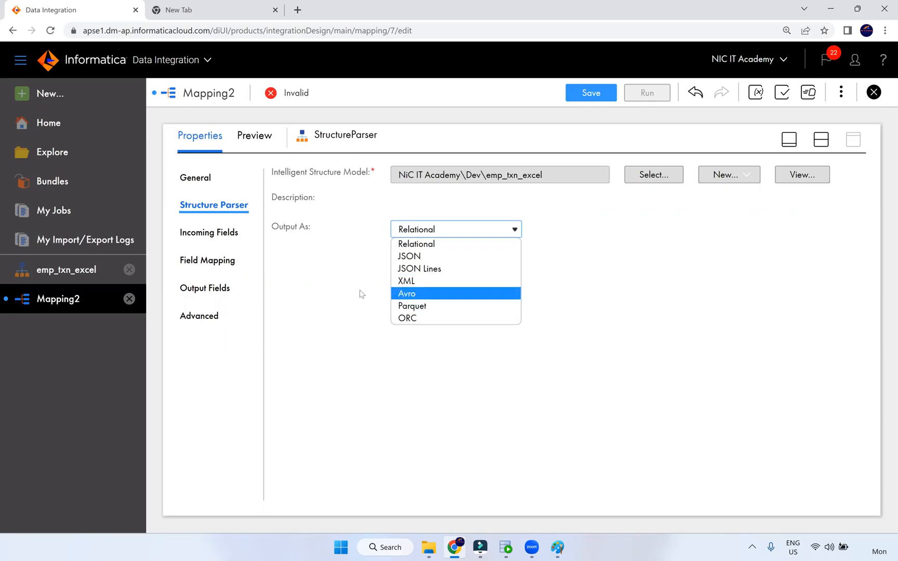
left_click(362, 258)
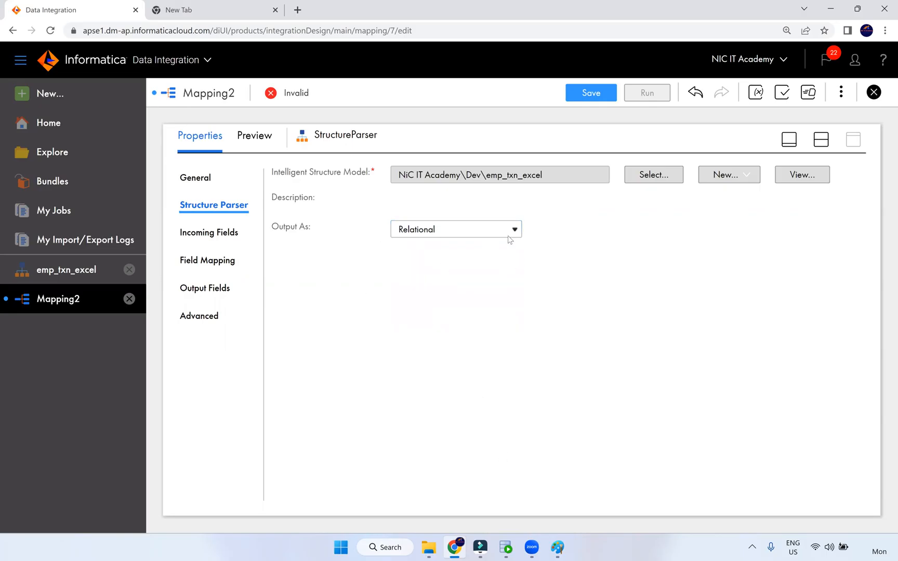
Save Mapping2 and bring the design canvas back into view
left_click(599, 95)
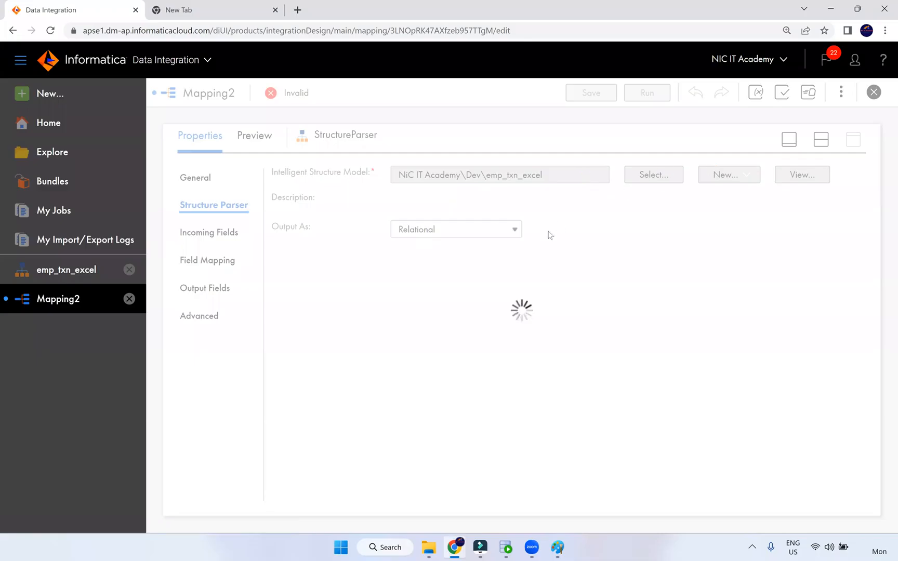
left_click(821, 140)
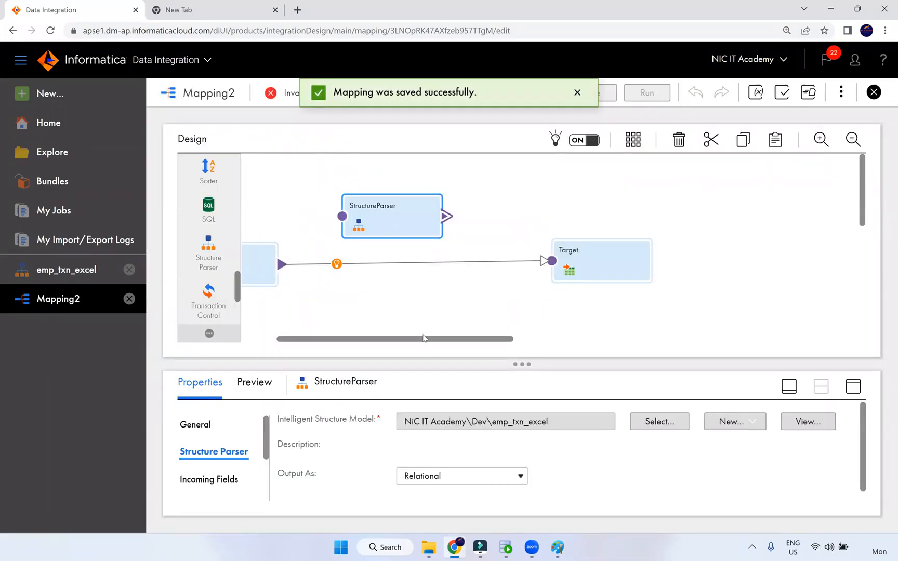
left_click_drag(378, 254, 383, 281)
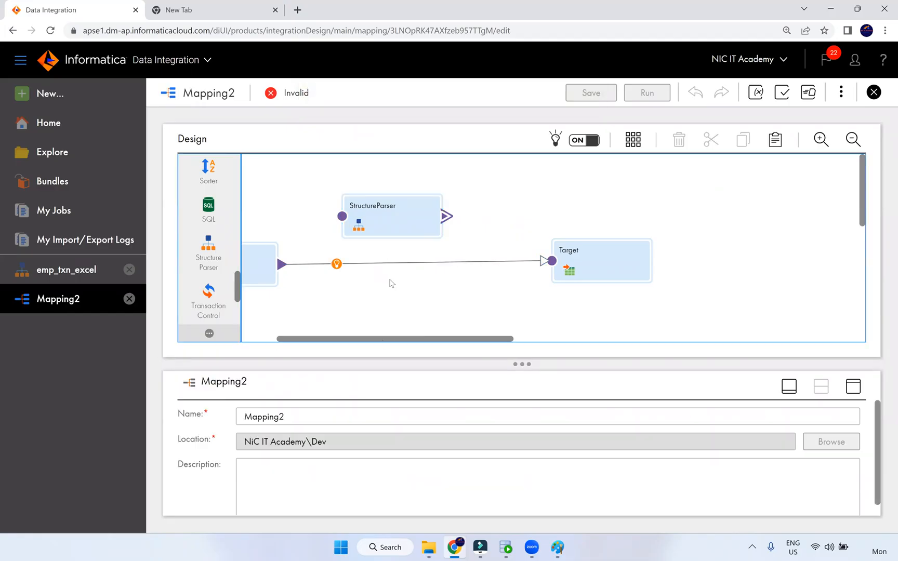
left_click_drag(405, 339, 366, 340)
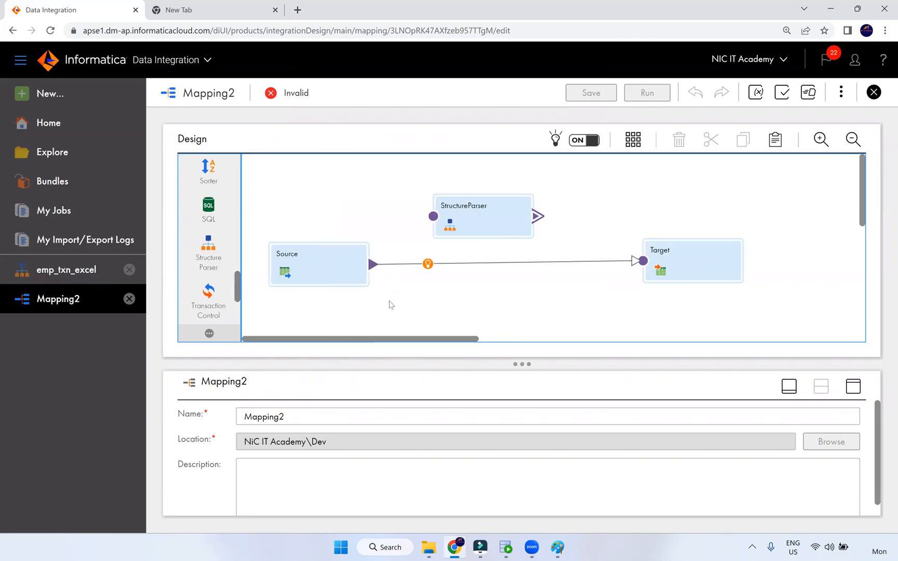
Link Source to StructureParser, delete the direct Source-to-Target link, and cancel the output group prompt
left_click(455, 266)
left_click_drag(373, 264, 433, 218)
left_click(455, 266)
left_click(455, 266)
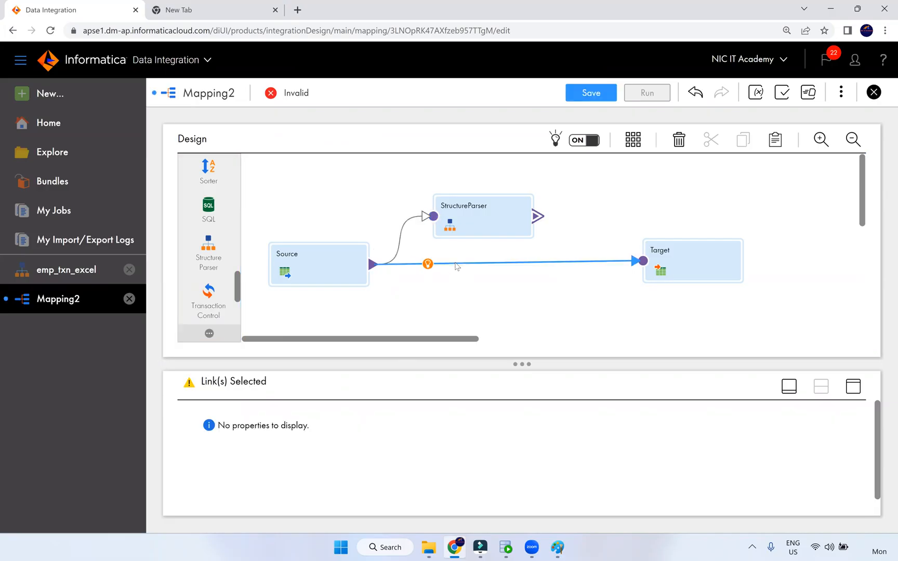
key("Delete")
left_click_drag(537, 216, 643, 260)
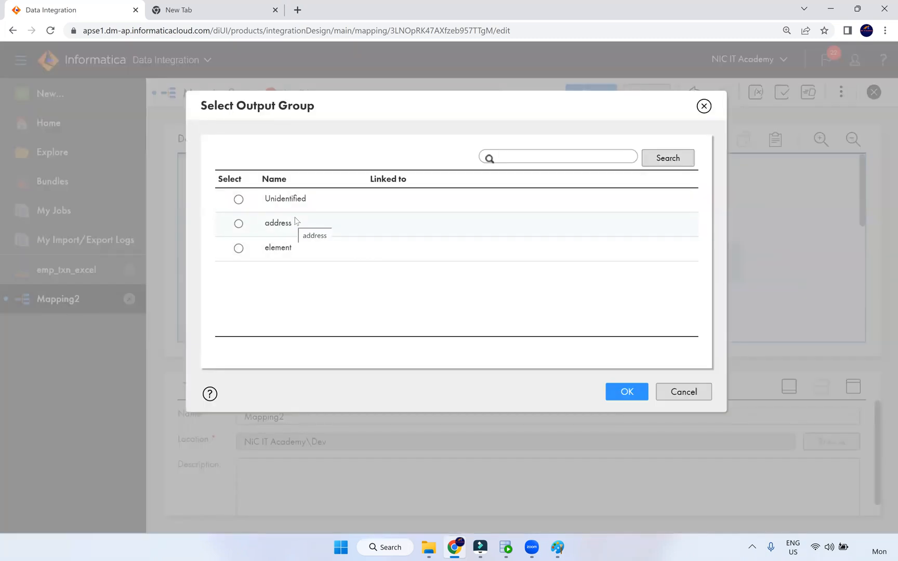
left_click(703, 106)
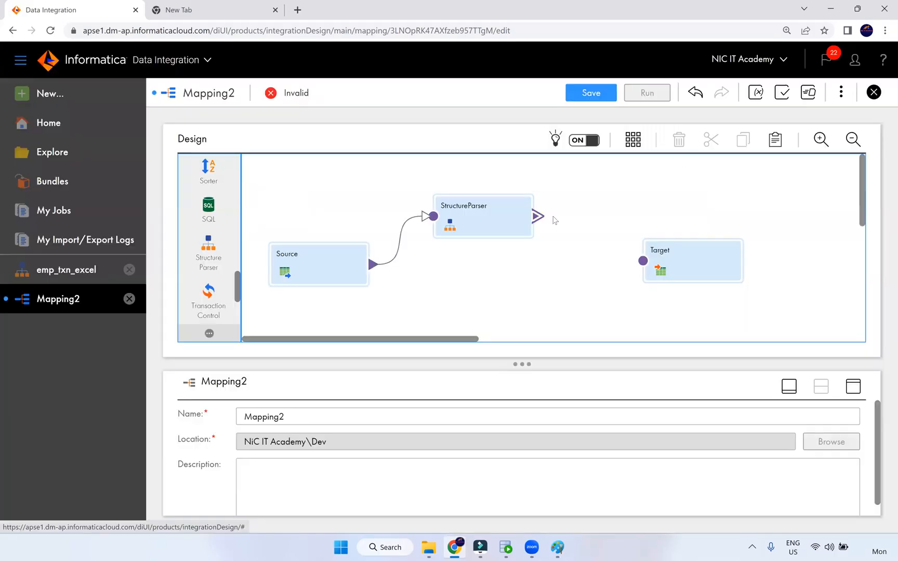
left_click(507, 224)
Map file_path onto the StructureParser's FilePath input field
left_click(852, 386)
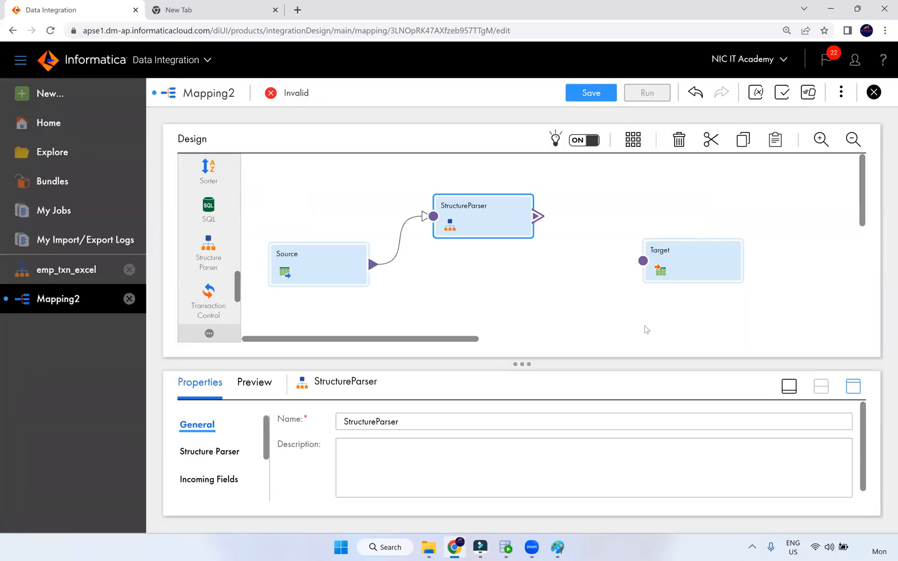
left_click(234, 235)
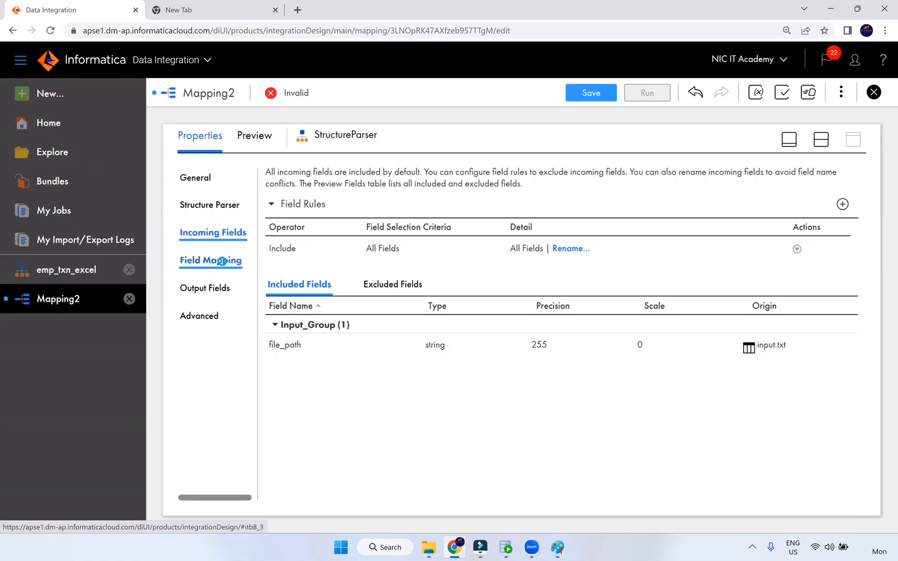
left_click(224, 263)
left_click_drag(297, 254, 570, 265)
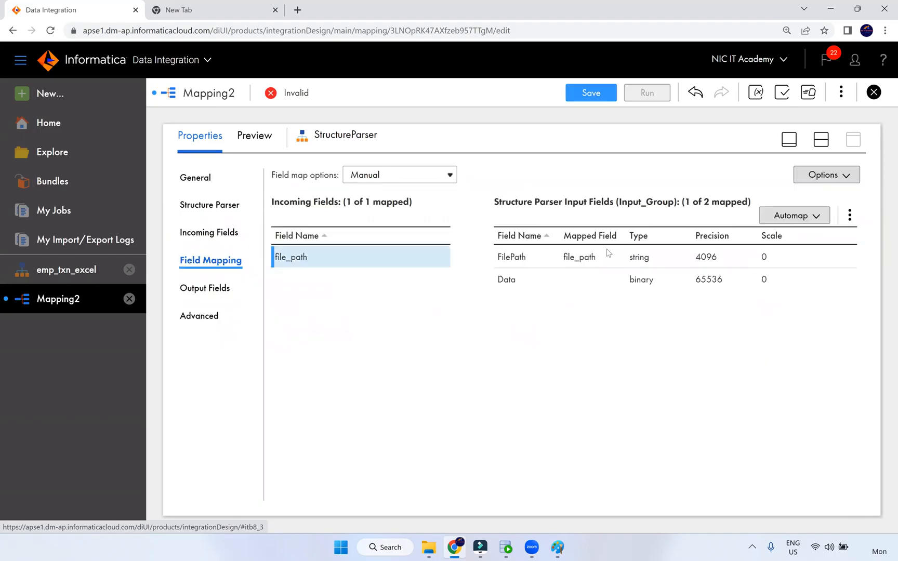
Expand the address and element output groups and scroll through their employee and transaction fields
left_click(212, 290)
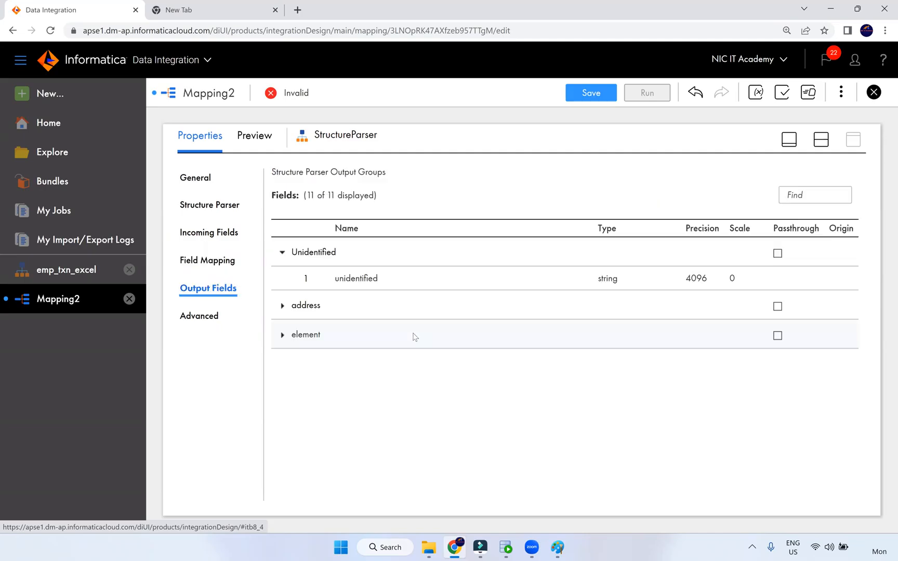
left_click(281, 308)
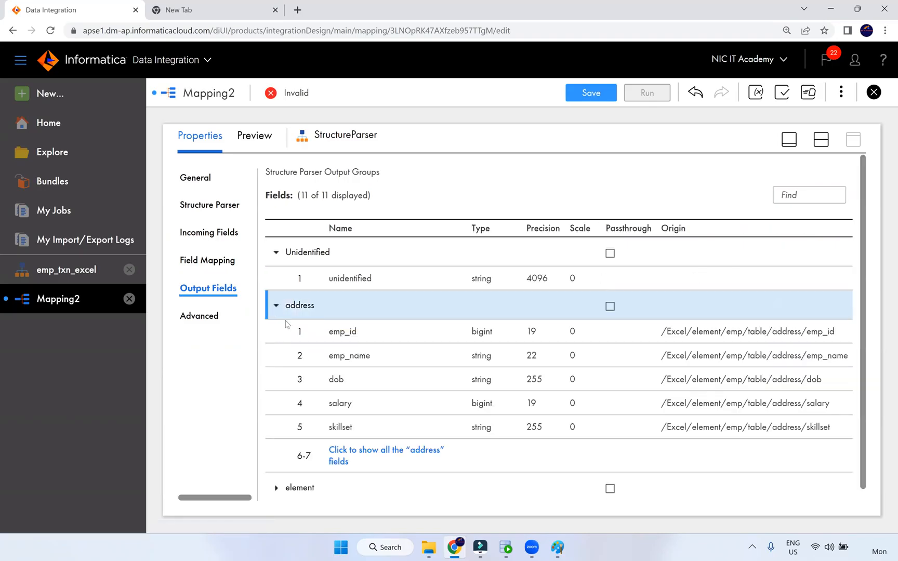
scroll(335, 405, "down", 1)
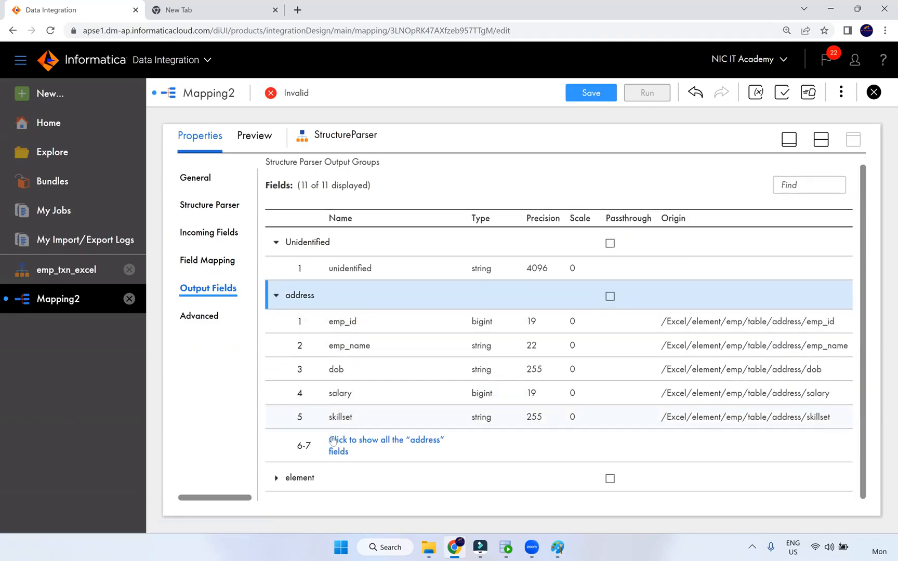
left_click(277, 478)
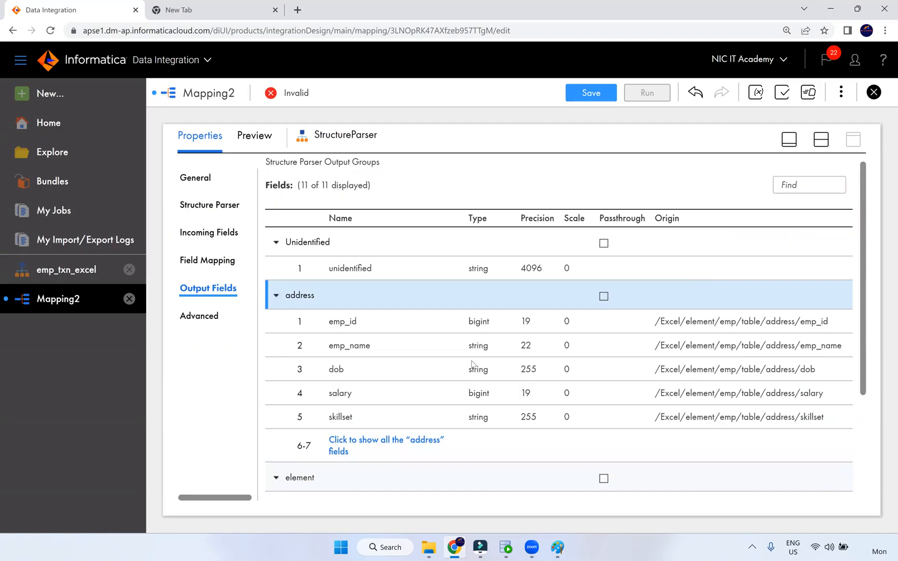
scroll(472, 367, "down", 3)
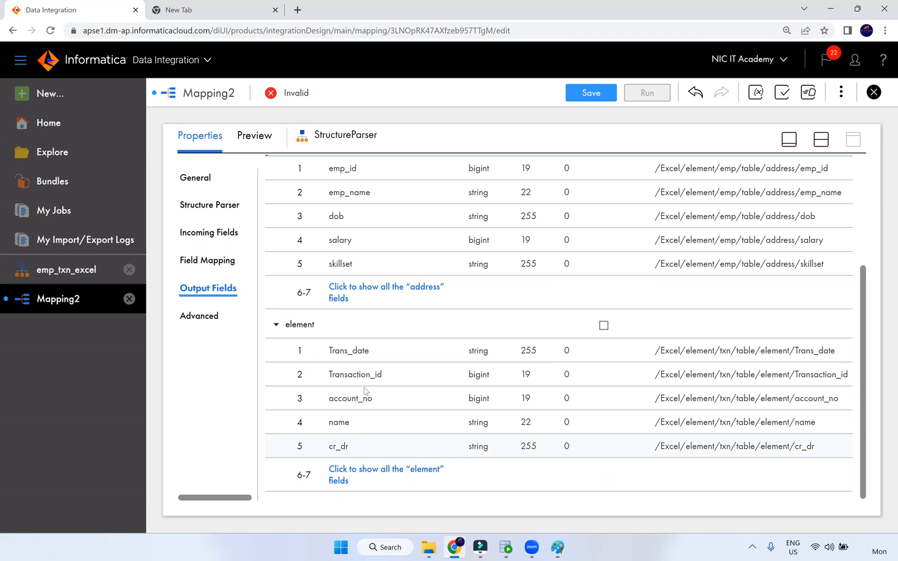
scroll(415, 327, "up", 3)
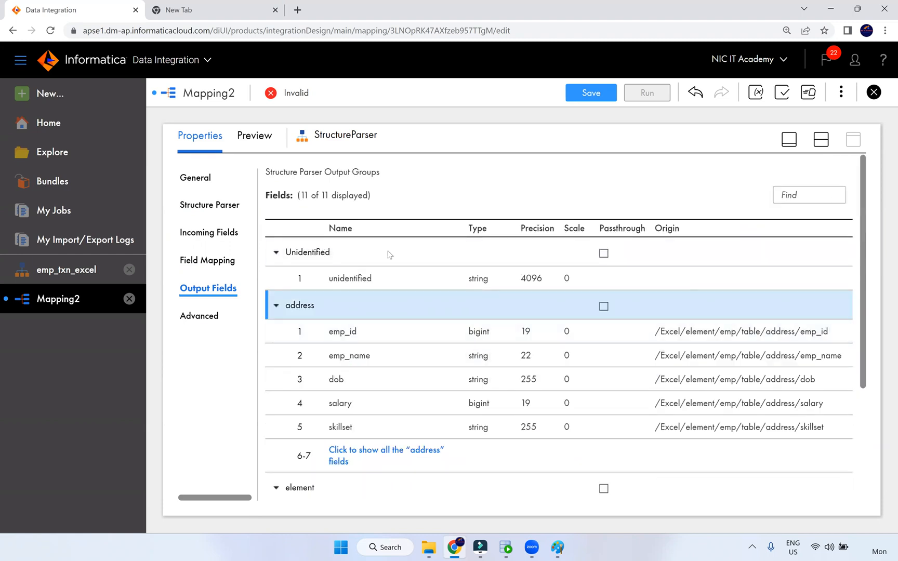
left_click(820, 143)
Link StructureParser's address group to the Target and move Target up beside it
left_click_drag(598, 239, 643, 260)
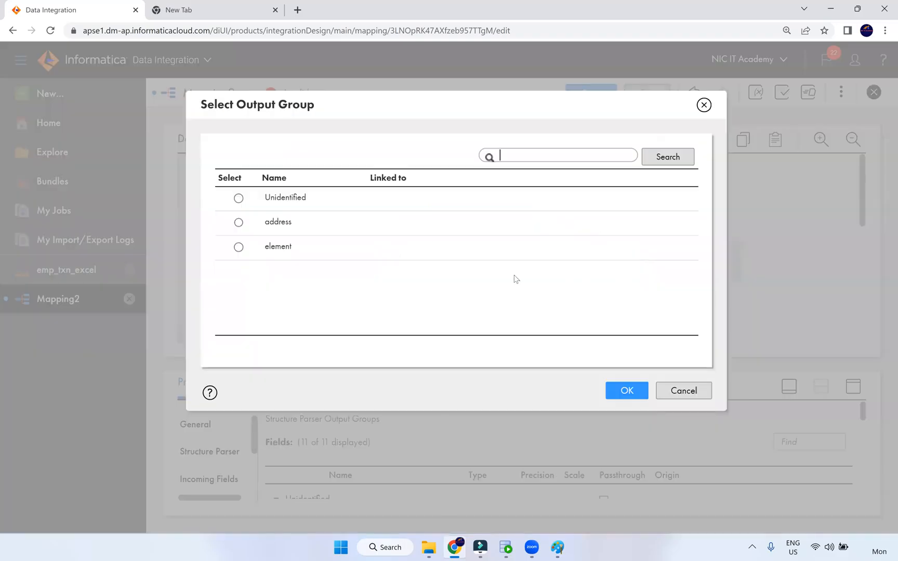
left_click(301, 224)
left_click(636, 392)
left_click(691, 275)
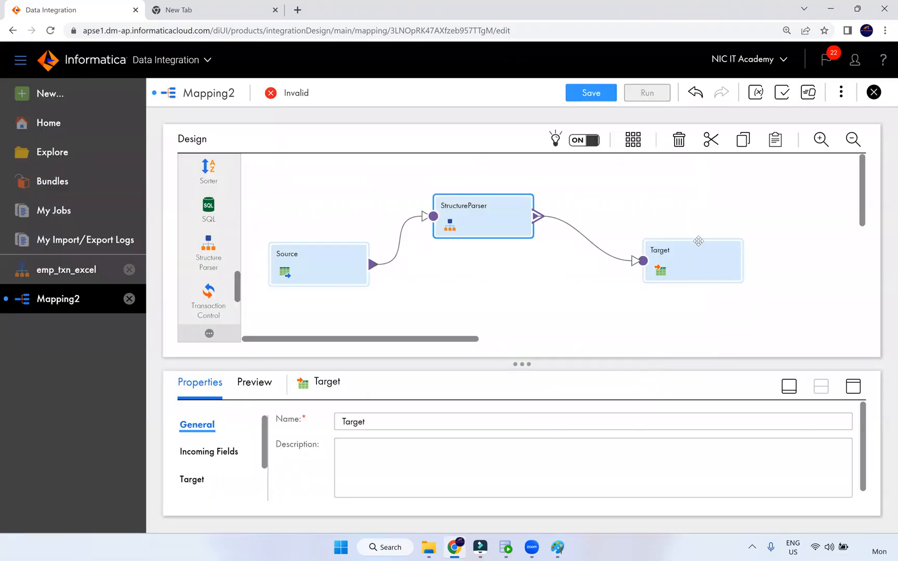
left_click_drag(692, 275, 700, 233)
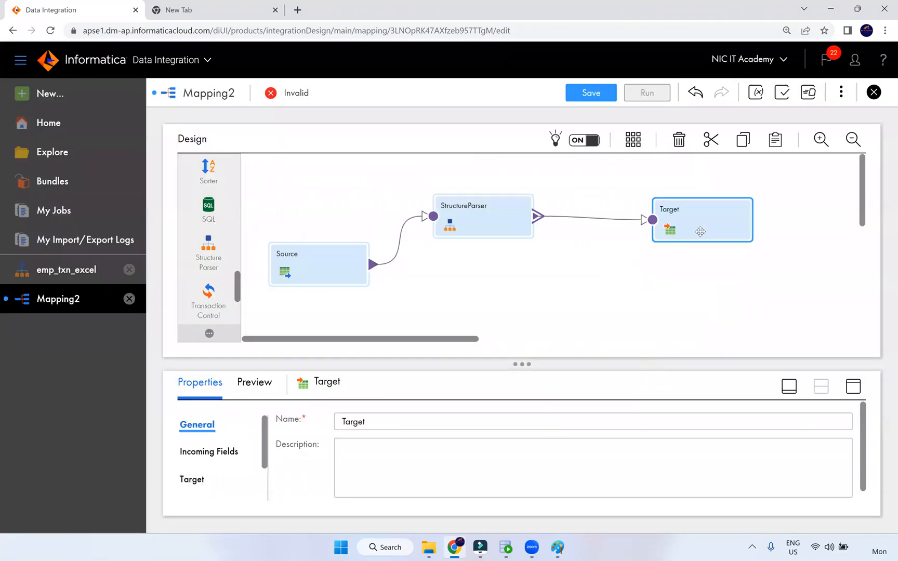
Set the Target connection to Oracle_Src (Oracle) and browse its tables without choosing one
left_click(850, 390)
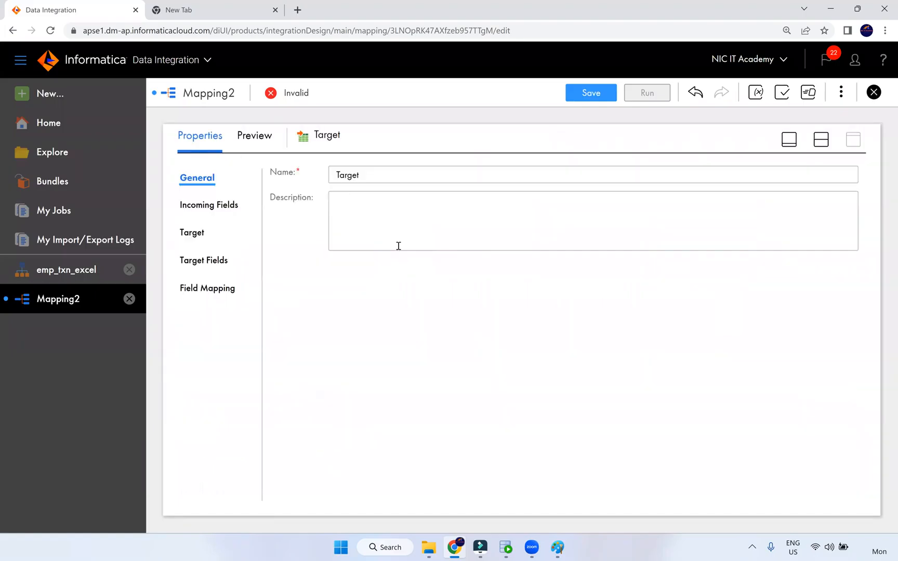
left_click(197, 234)
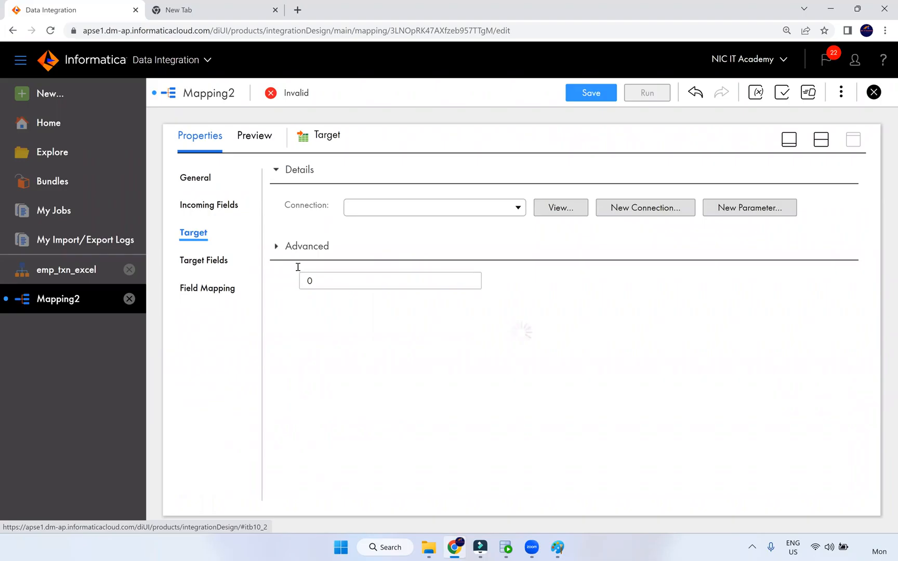
left_click(418, 211)
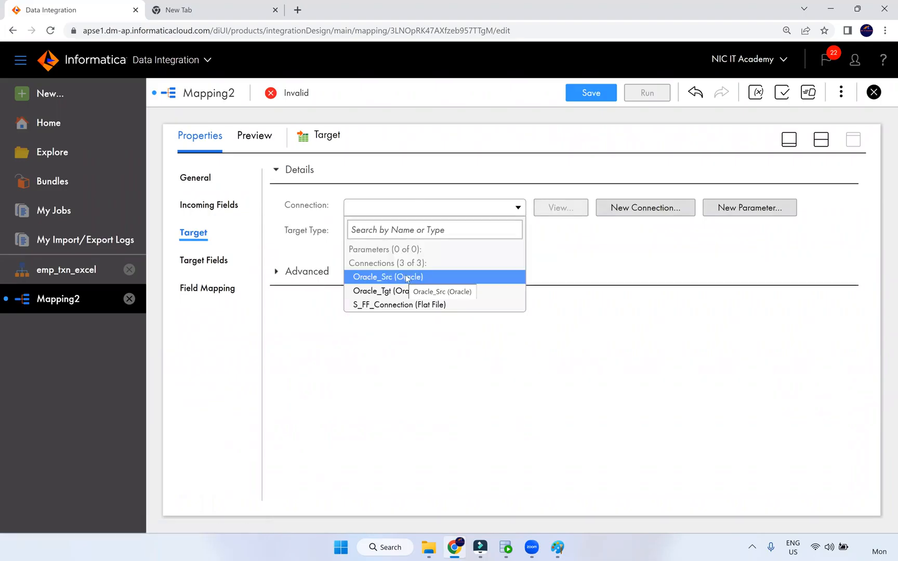
left_click(405, 279)
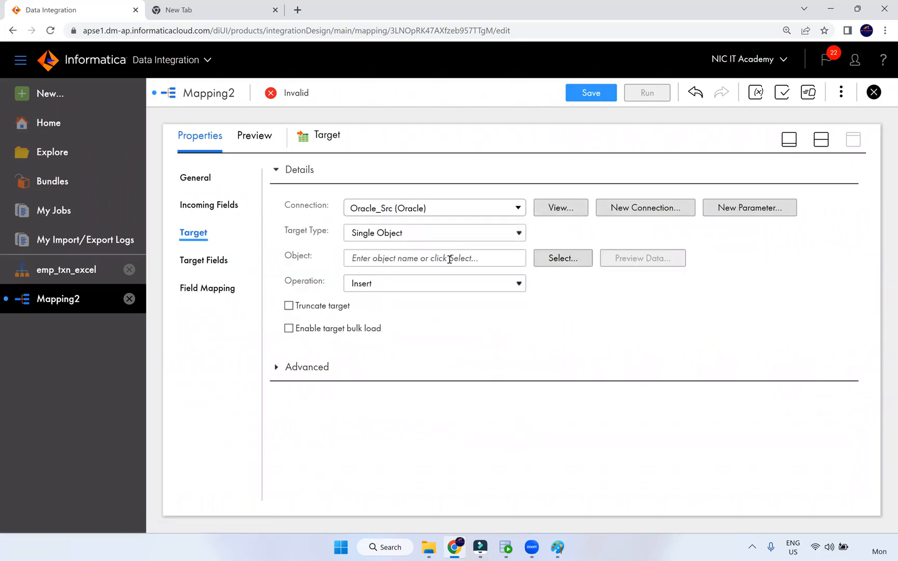
left_click(562, 258)
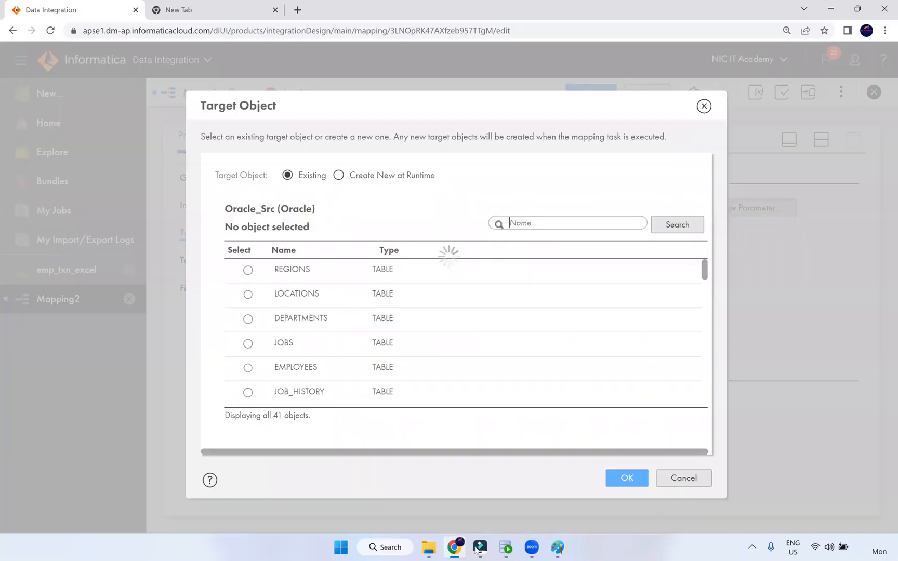
scroll(323, 319, "down", 5)
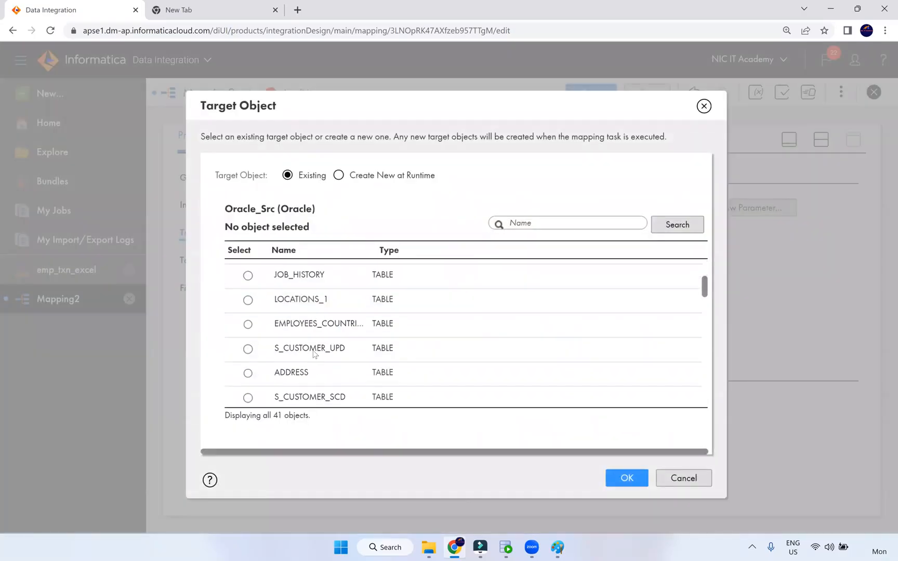
scroll(318, 337, "down", 7)
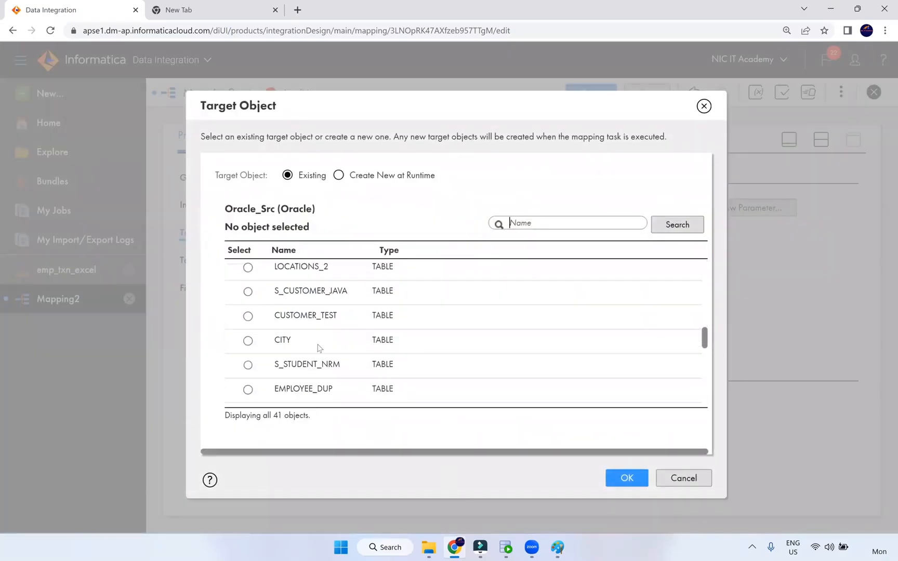
scroll(319, 351, "down", 6)
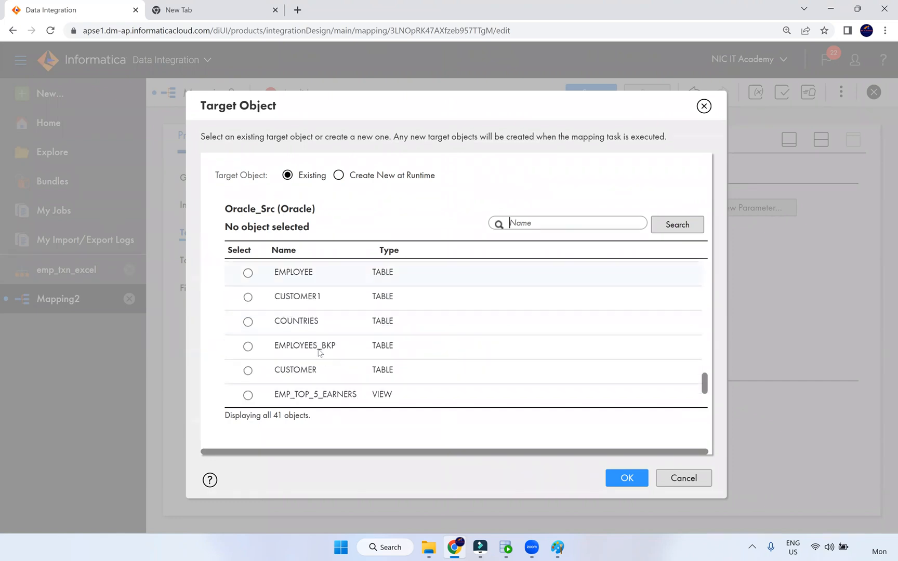
scroll(318, 352, "up", 6)
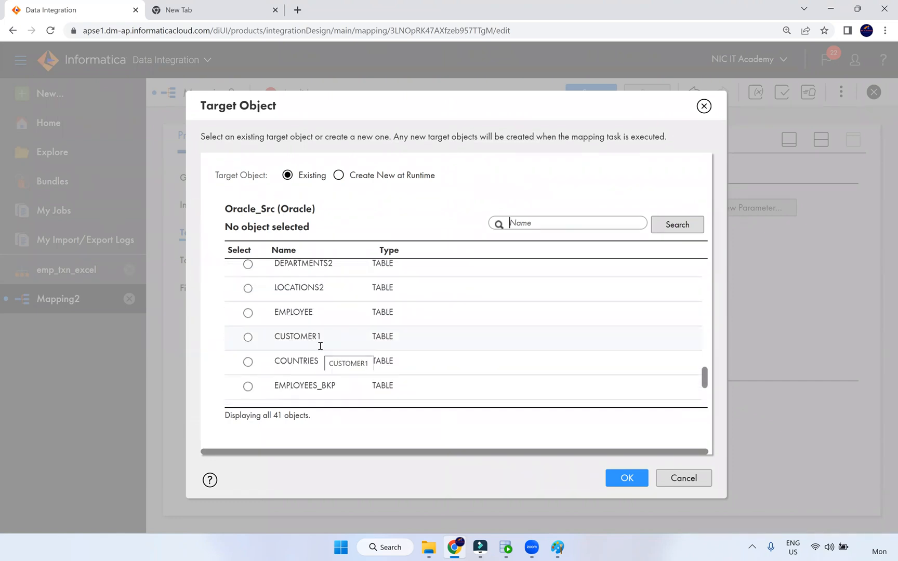
scroll(322, 354, "up", 2)
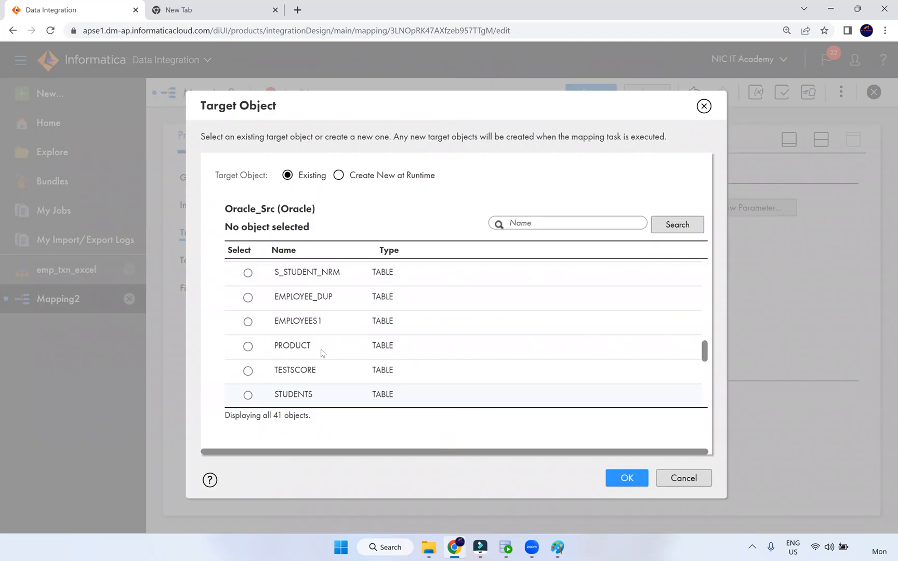
scroll(727, 165, "up", 5)
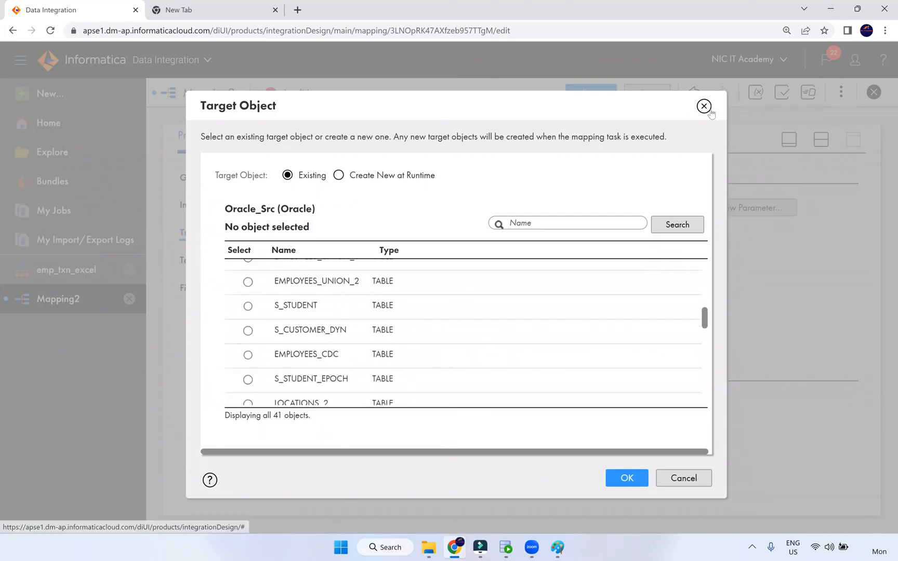
left_click(707, 109)
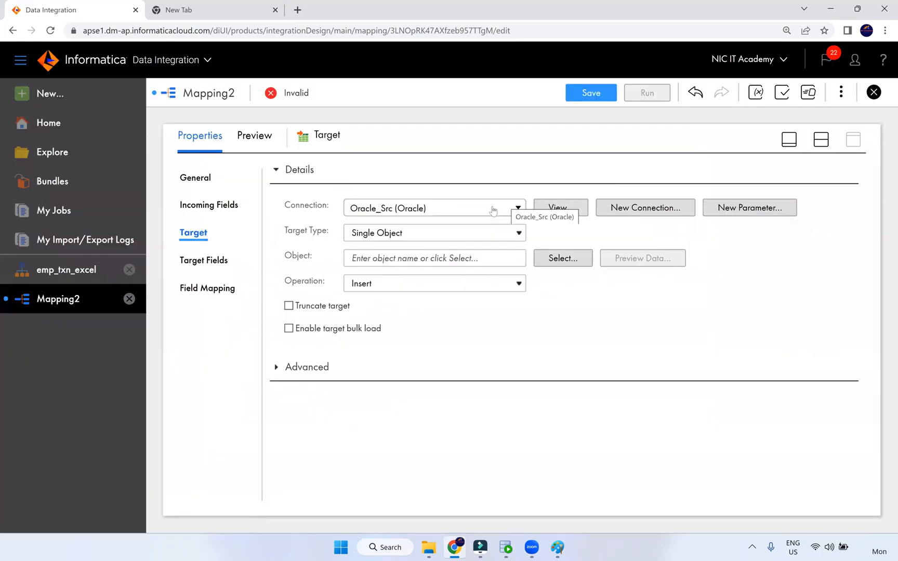
left_click(493, 210)
Switch the Target connection to Oracle_Tgt (Oracle) and choose T_EMP as the target table
left_click(399, 294)
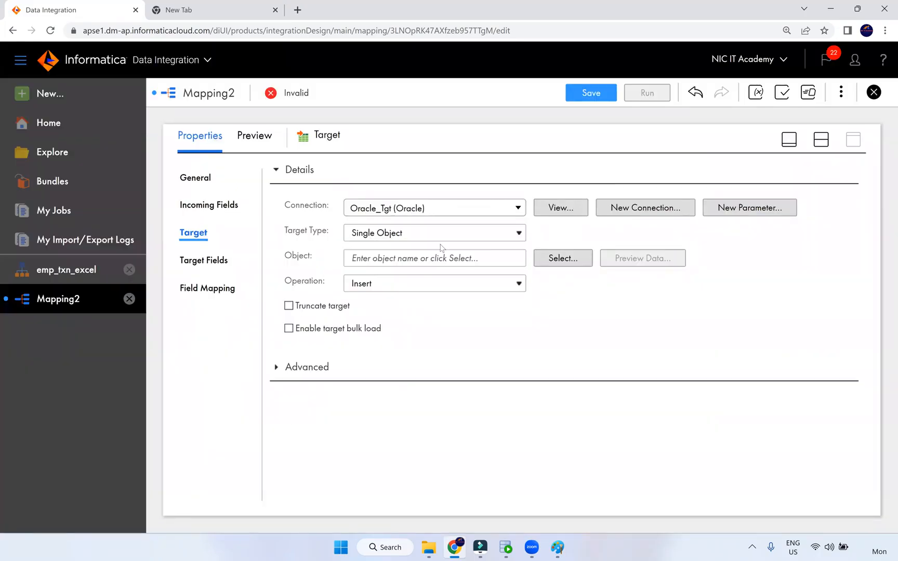
left_click(552, 256)
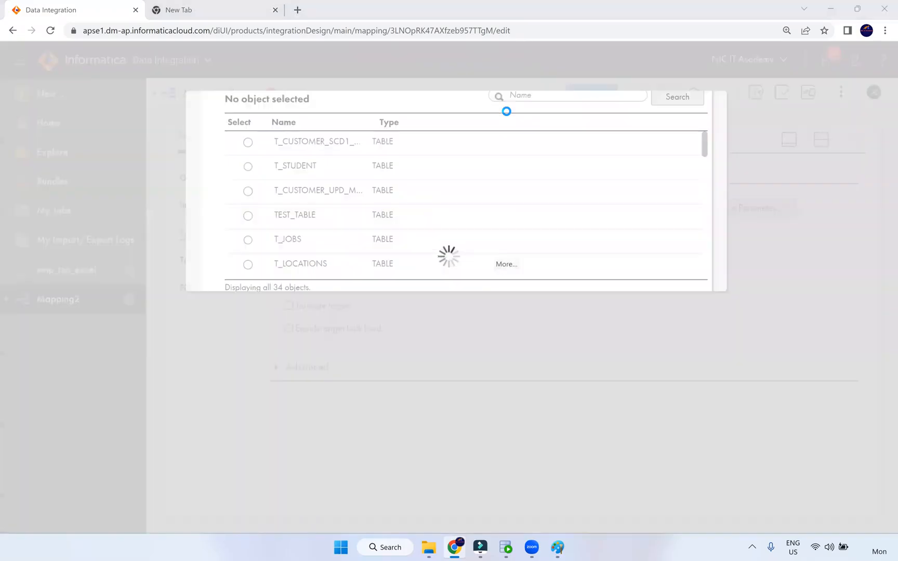
scroll(351, 334, "down", 2)
scroll(351, 336, "down", 2)
scroll(351, 335, "up", 4)
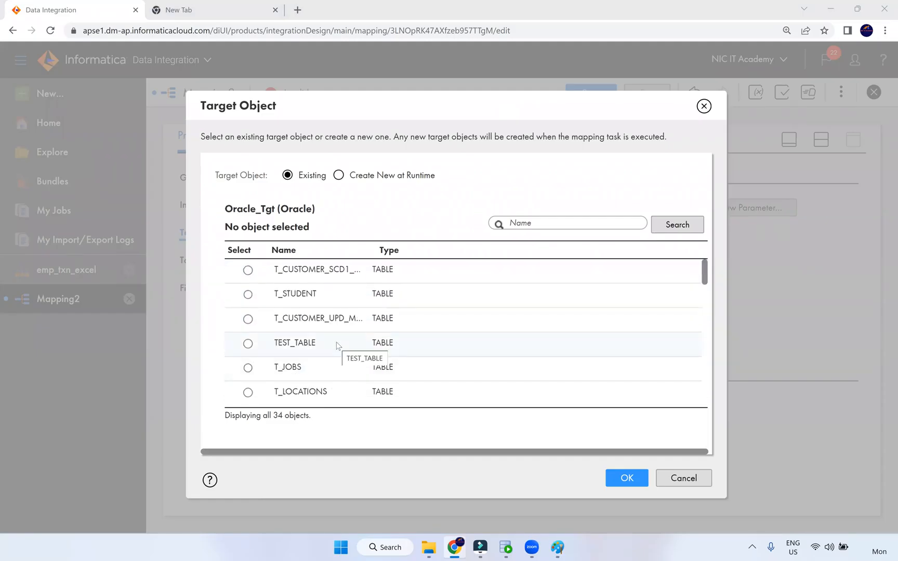
scroll(337, 347, "down", 5)
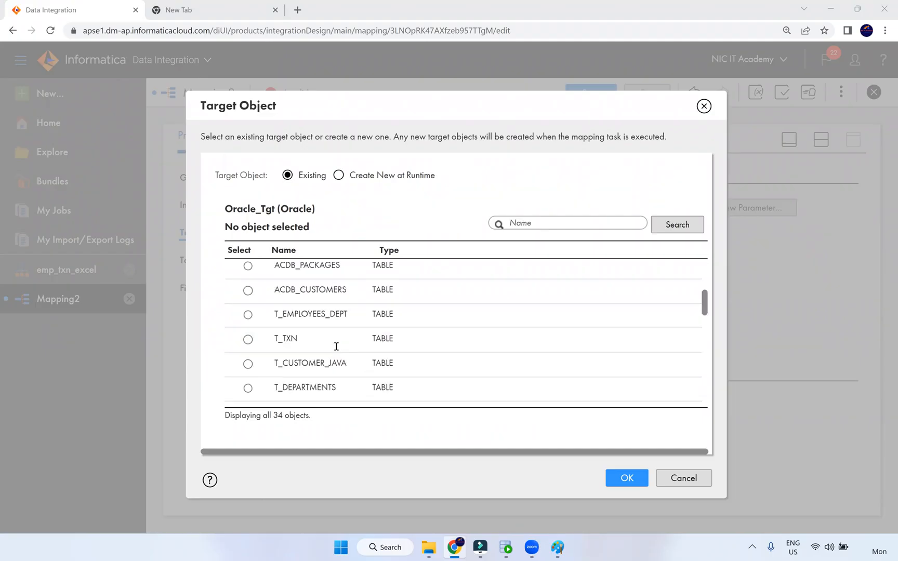
scroll(336, 347, "down", 5)
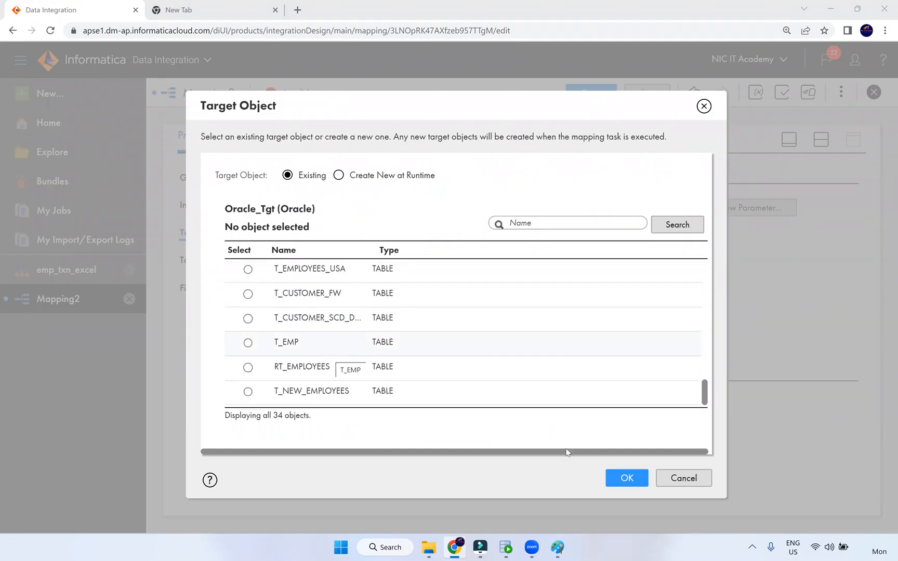
left_click(291, 342)
left_click(627, 477)
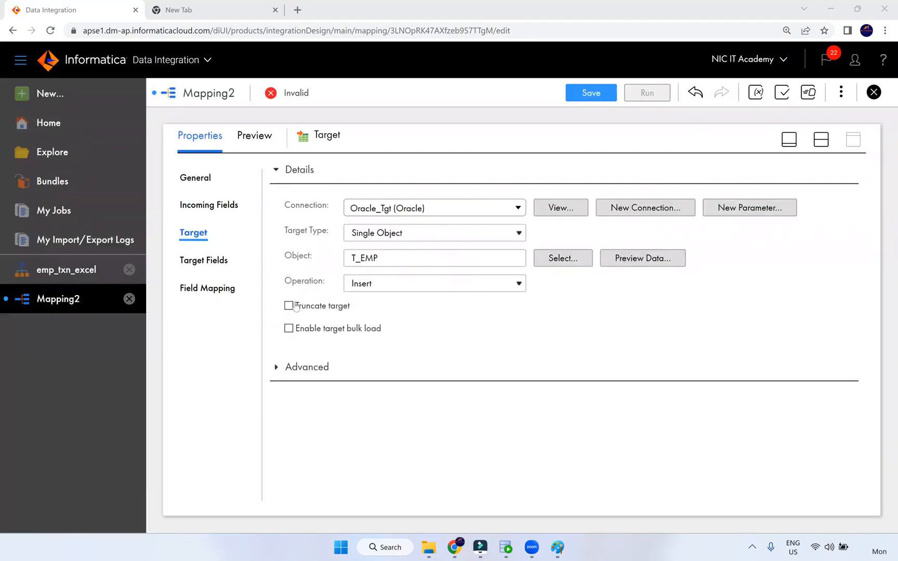
Look over the Target's field mapping, then select the StructureParser and enlarge its properties
left_click(221, 288)
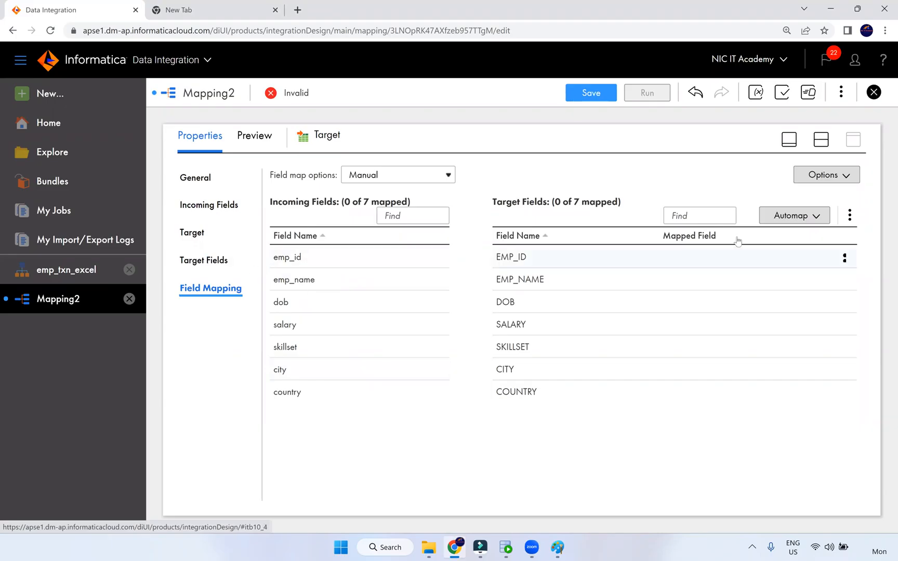
left_click(820, 140)
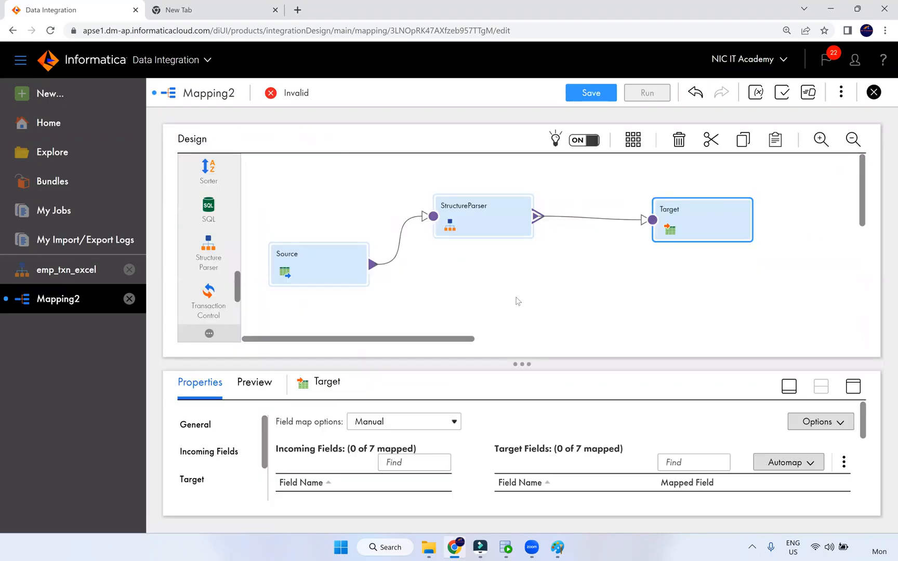
left_click(505, 229)
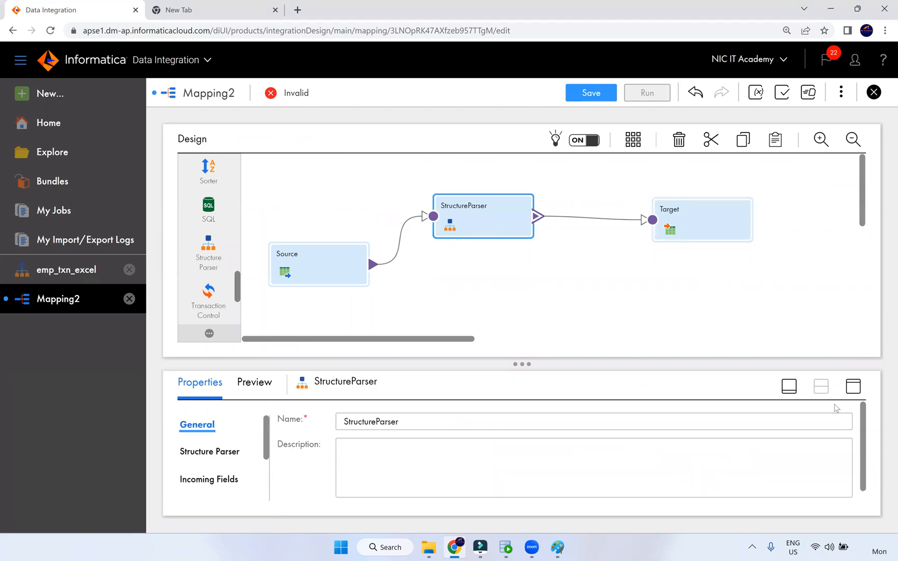
left_click(852, 388)
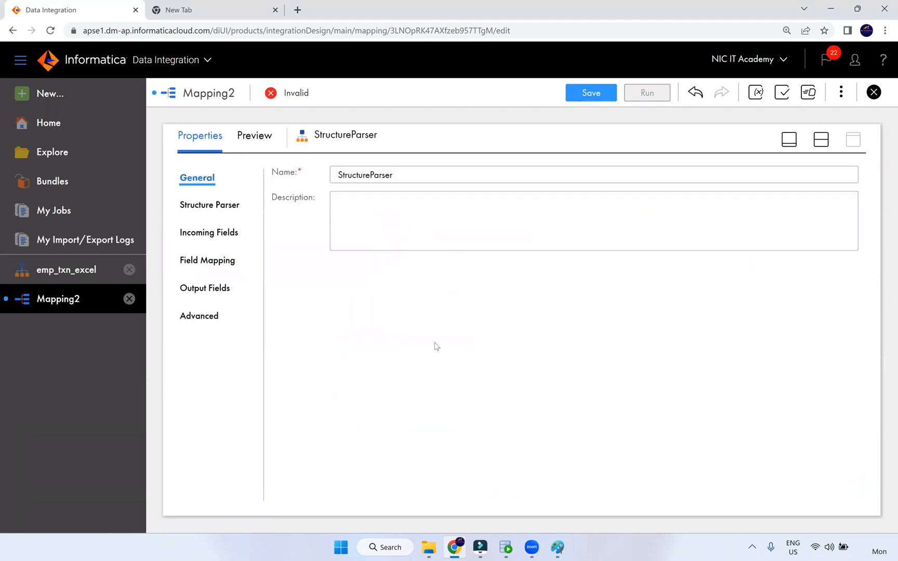
Expand StructureParser's address output group and confirm dob is typed as string
left_click(222, 265)
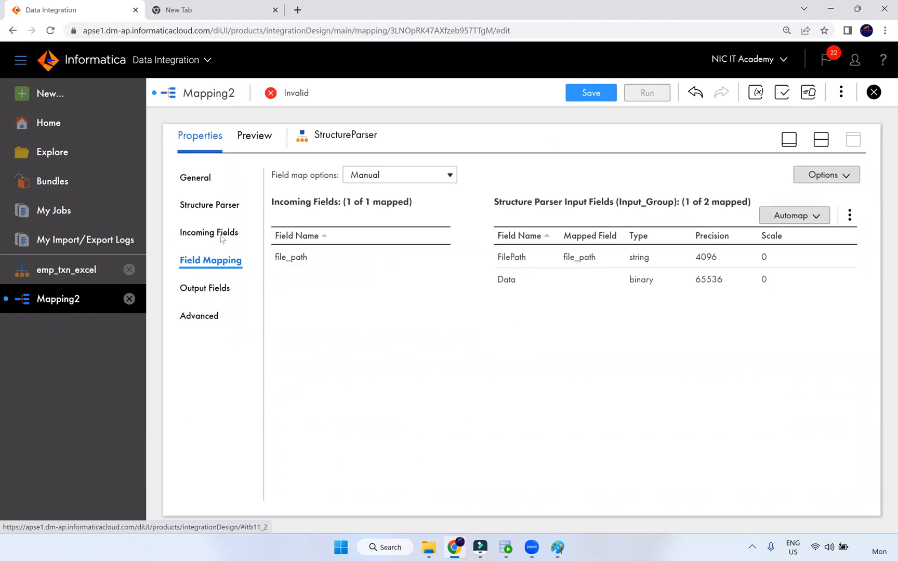
left_click(220, 234)
left_click(209, 287)
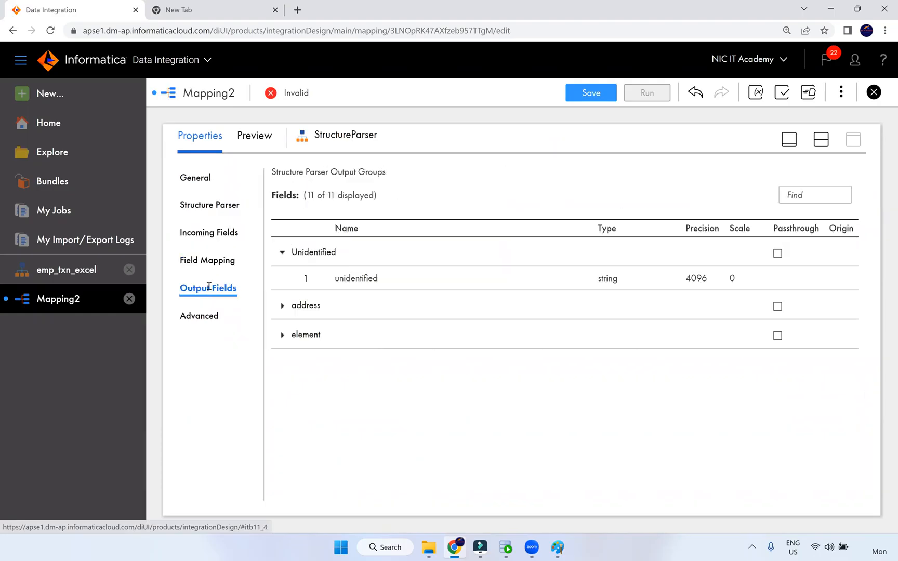
left_click(282, 305)
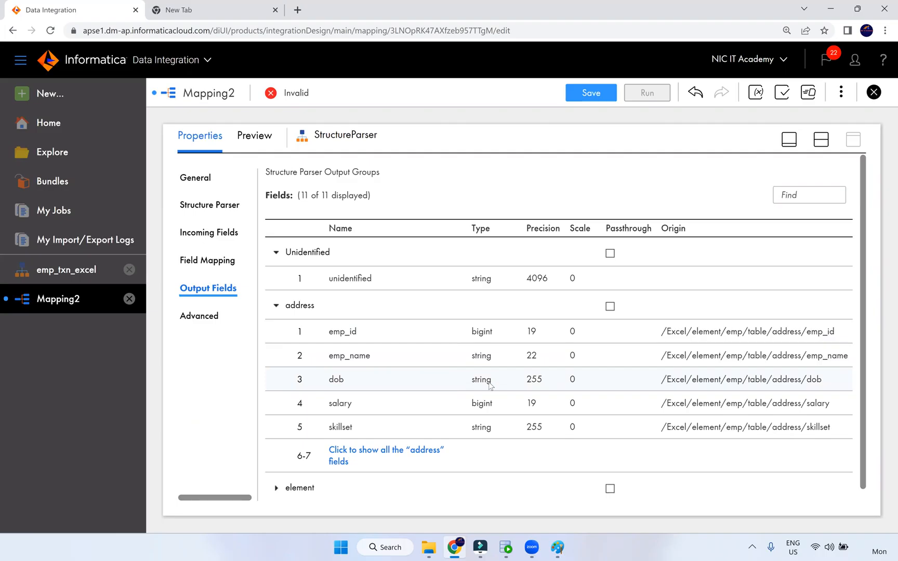
double_click(472, 382)
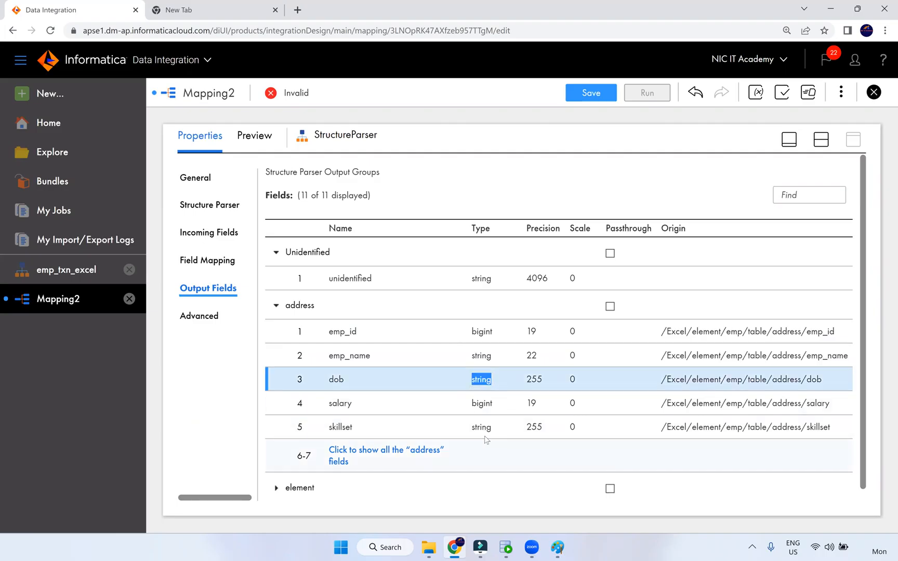
left_click(826, 147)
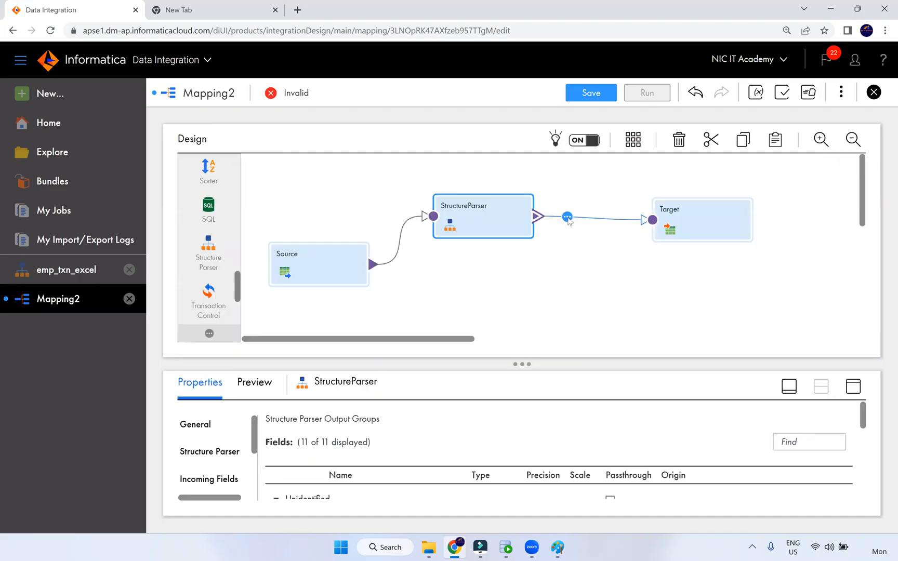
Insert an Expression transformation on the address group link before Target
left_click(567, 217)
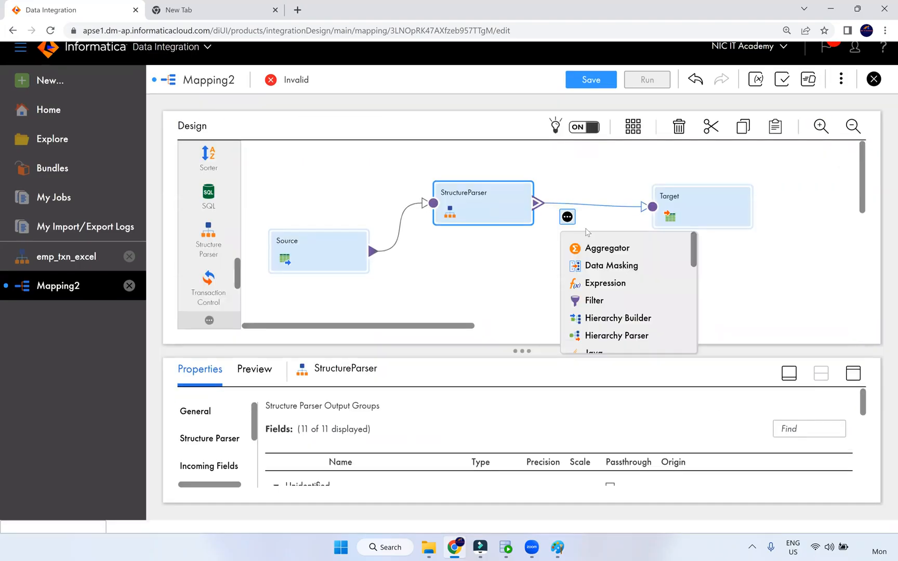
left_click(601, 281)
left_click(278, 210)
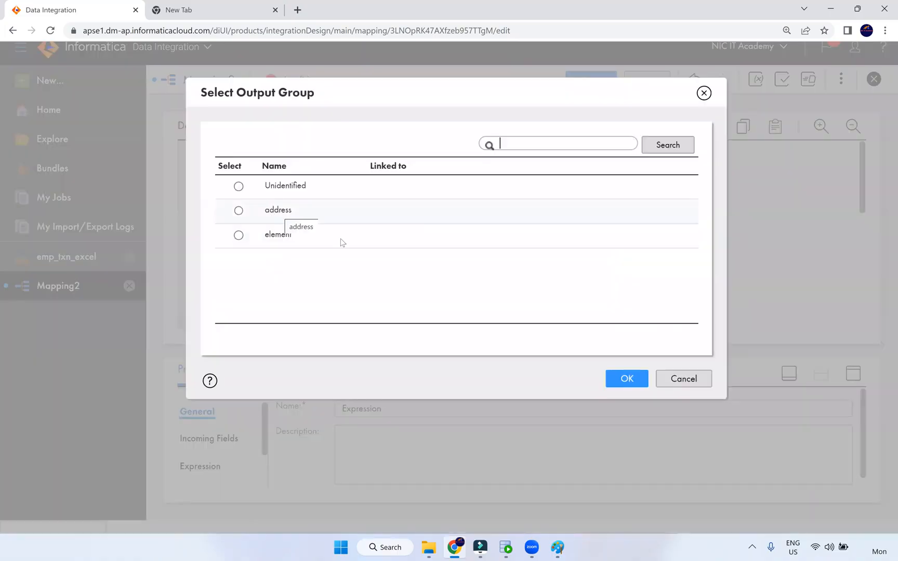
left_click(626, 377)
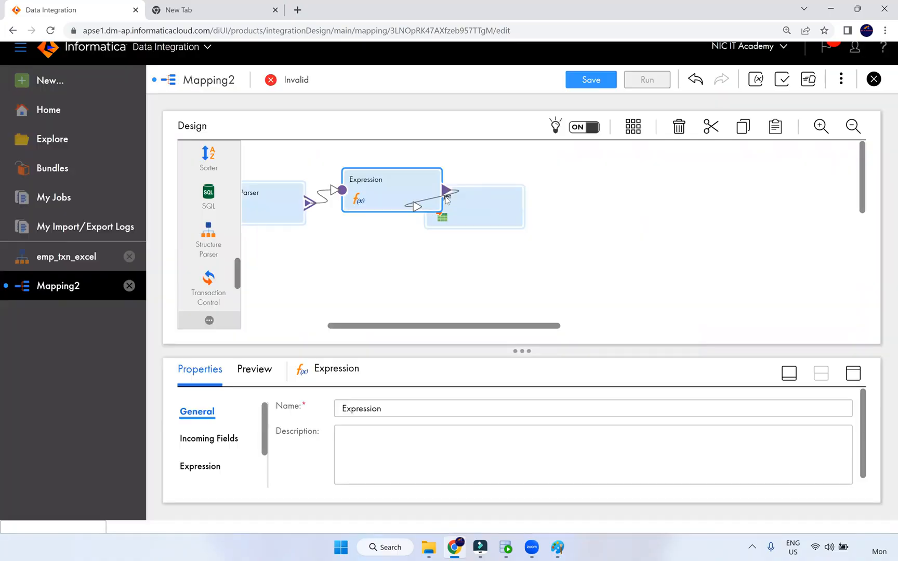
left_click_drag(470, 201, 614, 197)
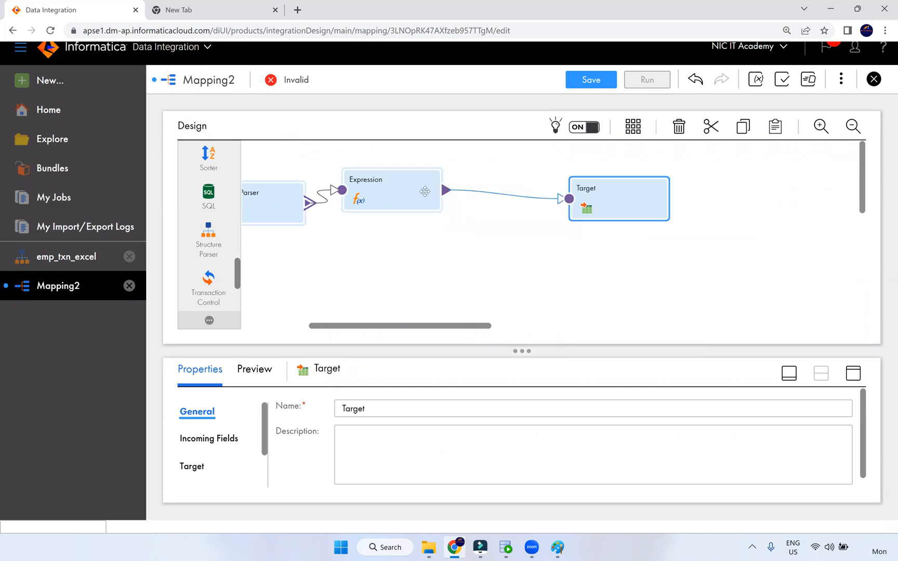
Add a new field to the Expression and start renaming it o_
left_click_drag(434, 195, 444, 197)
left_click(853, 373)
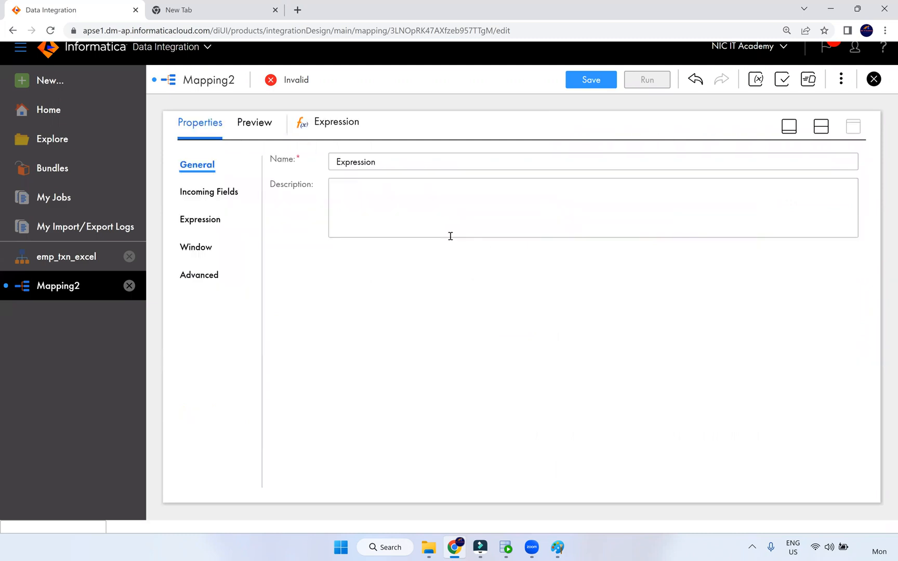
left_click(215, 219)
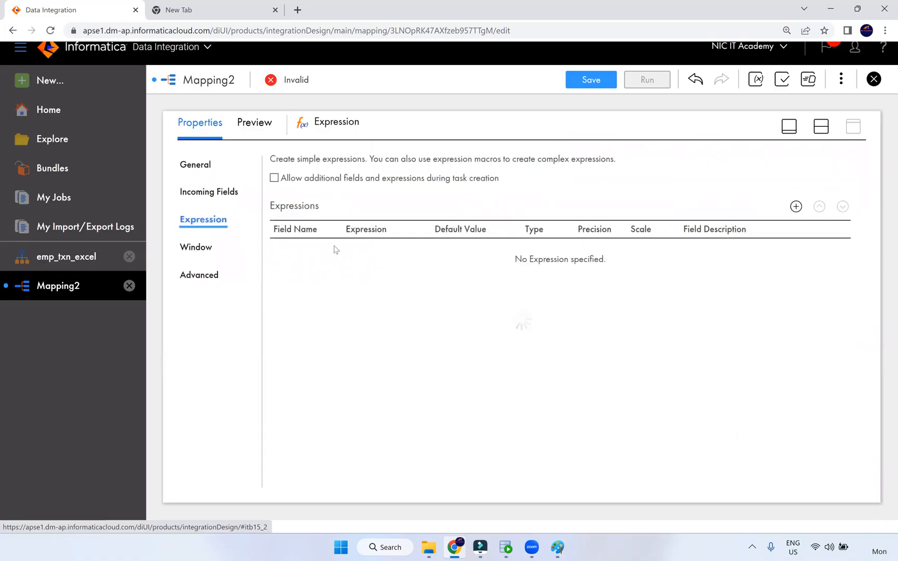
left_click(796, 207)
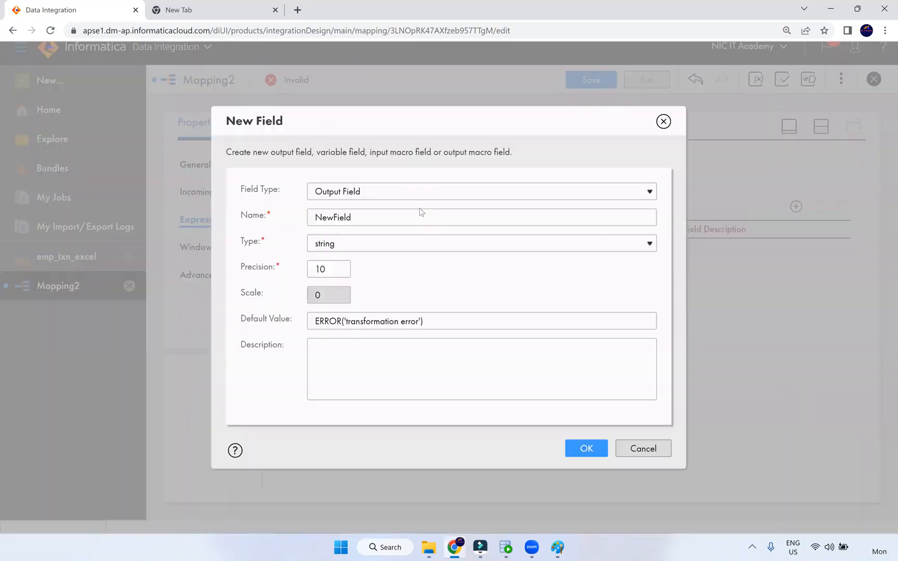
left_click_drag(370, 217, 311, 208)
type("o_dob")
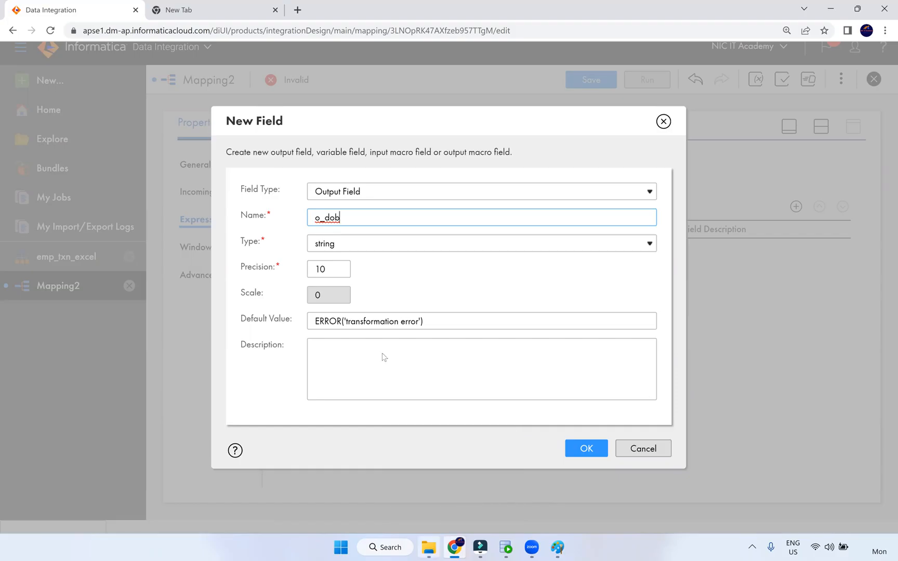
key("alt+Tab")
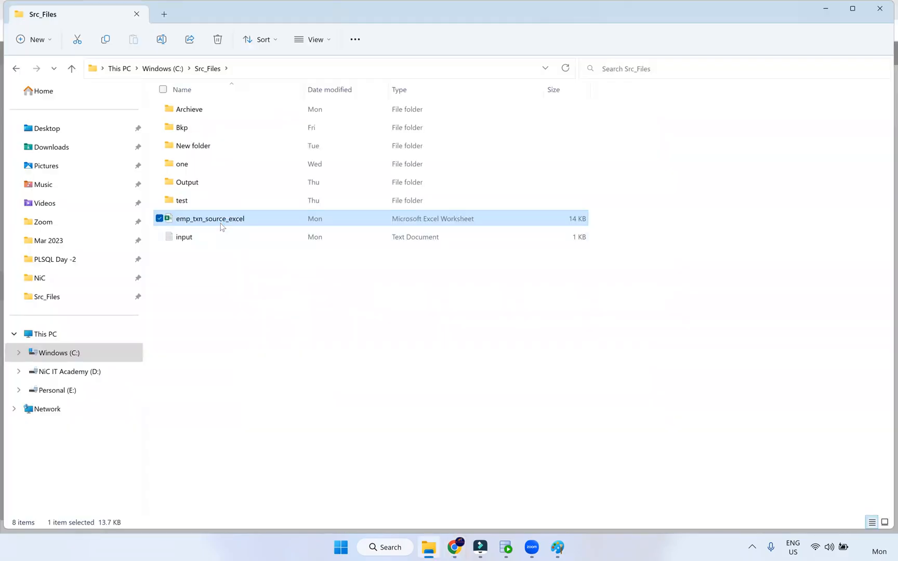
Open emp_txn_source_excel and check the emp sheet's DD-MM-YYYY dob dates
double_click(229, 219)
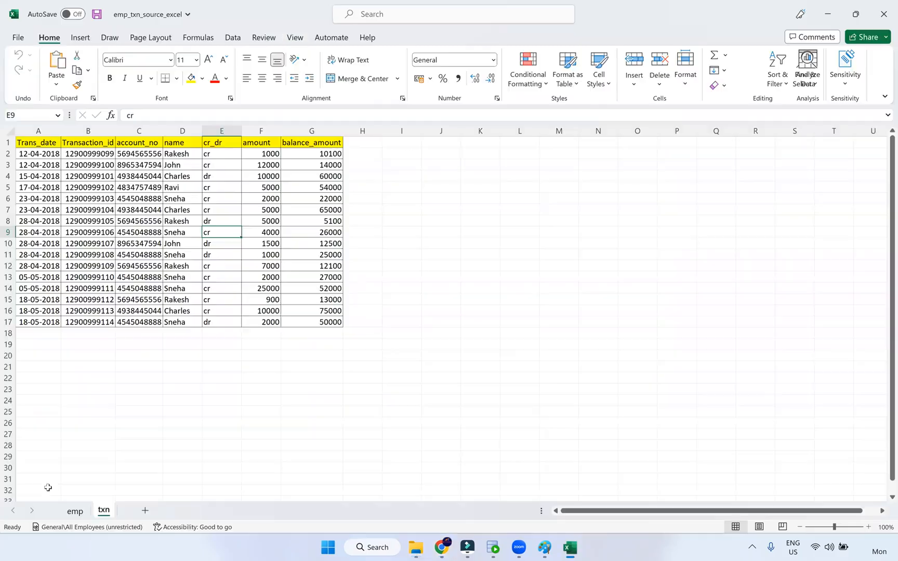
left_click(74, 512)
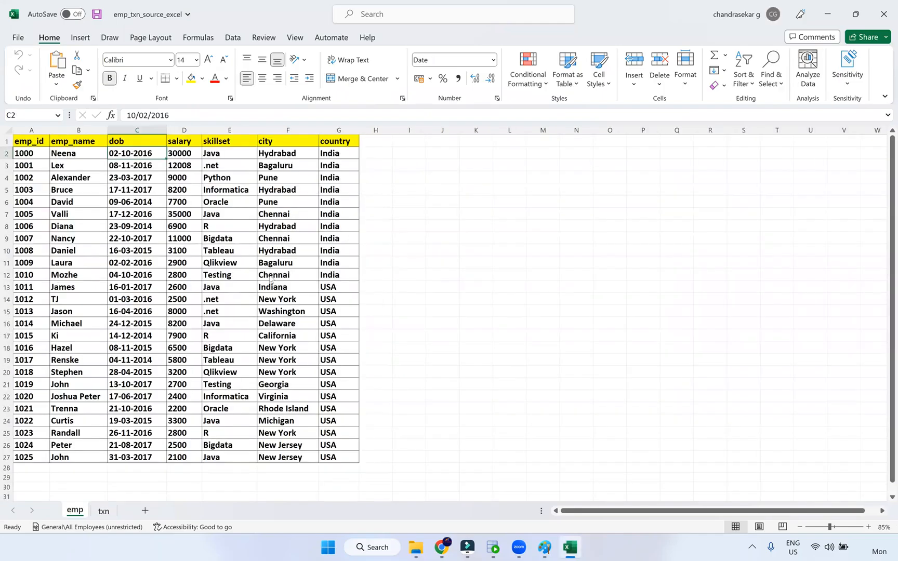
key("alt+Tab")
key("alt+Tab")
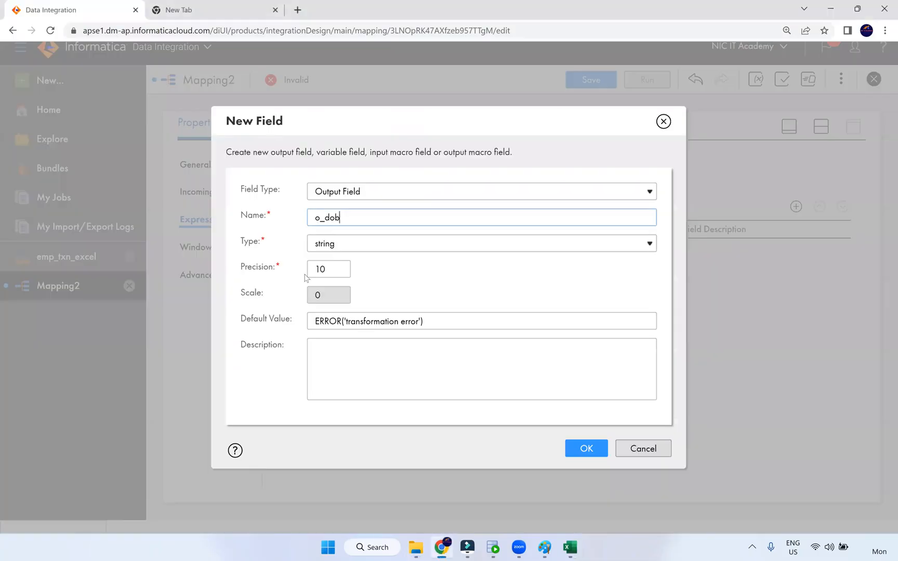
Create o_dob as a date/time field
left_click(341, 249)
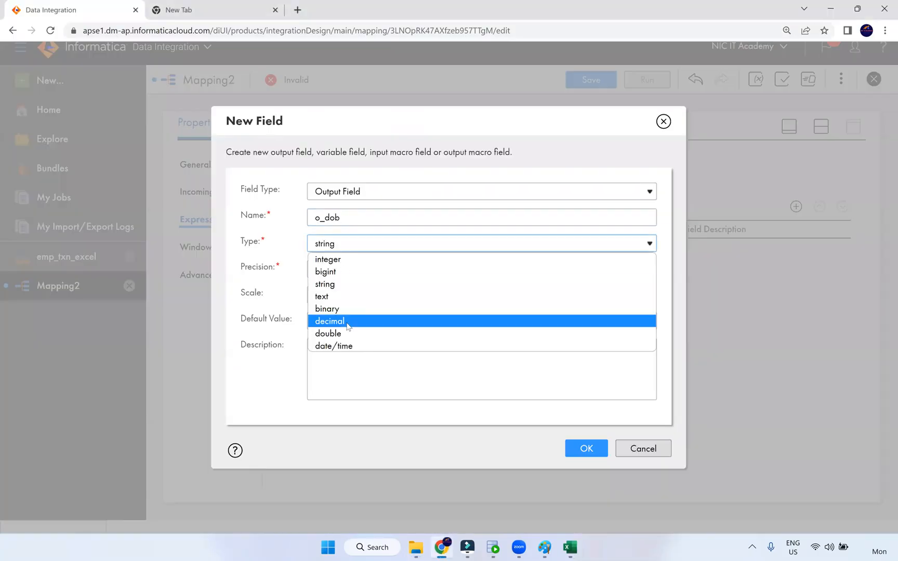
left_click(333, 345)
left_click(573, 450)
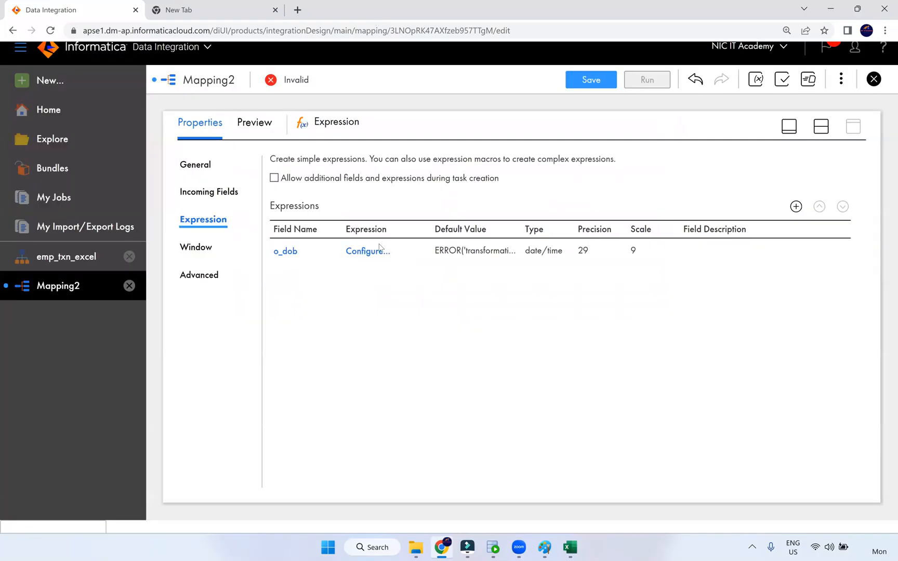
Define o_dob as to_date(dob,'dd-mm-yyyy'), validate it, and save the expression
left_click(368, 252)
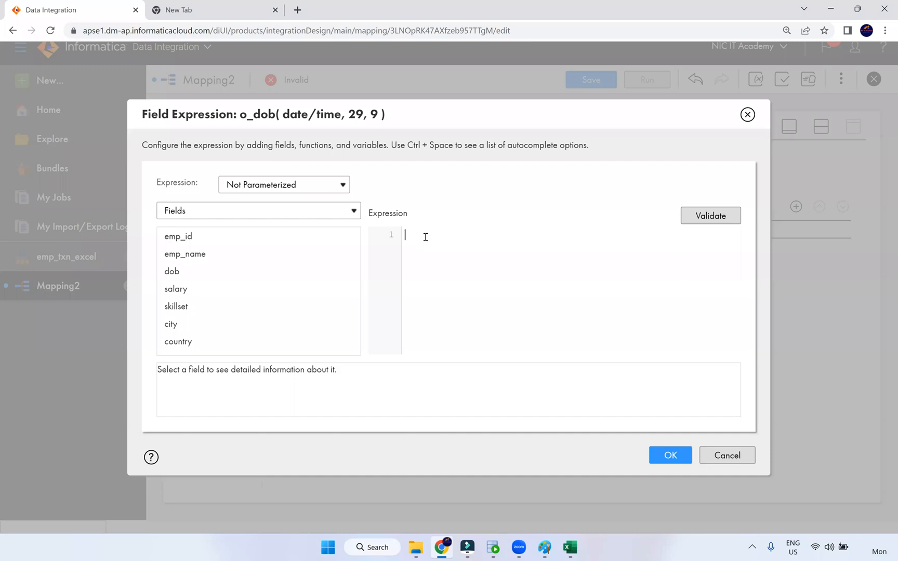
key("ctrl+plus")
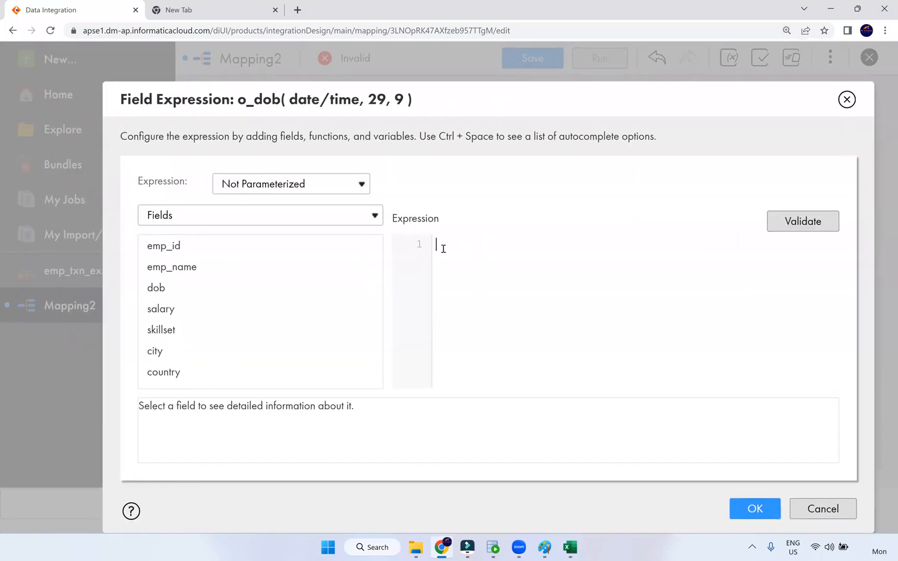
type("to_date(")
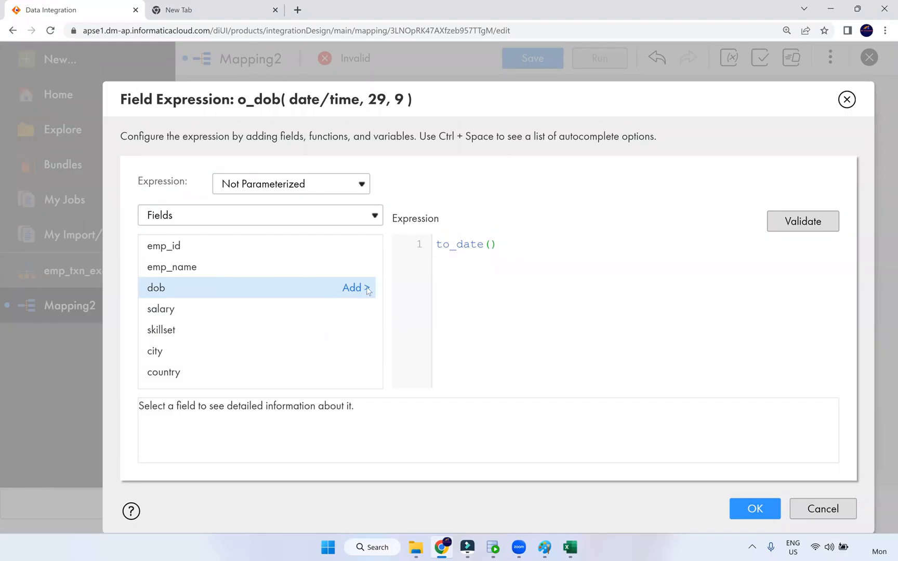
left_click(355, 287)
type(", '")
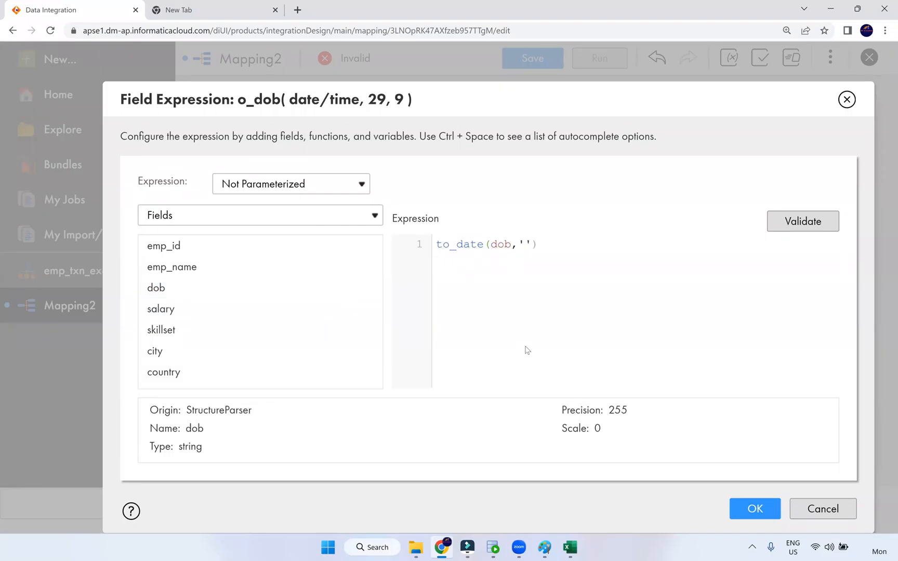
type("dd-mm-yyyy")
left_click(798, 220)
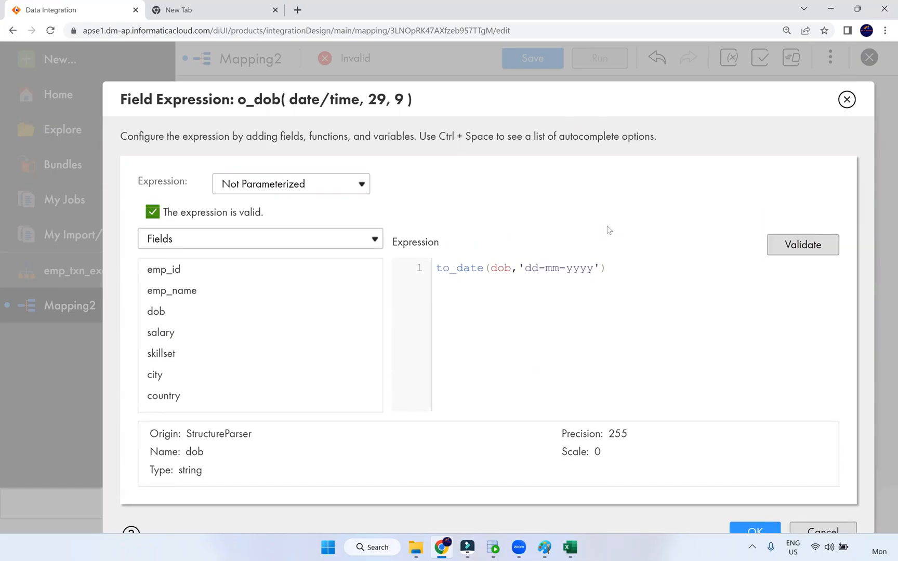
left_click(414, 267)
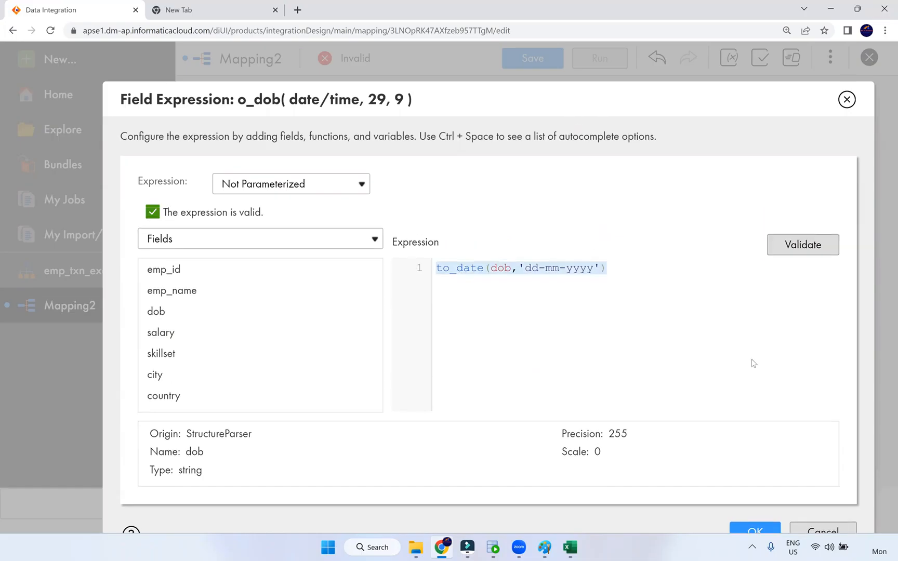
left_click(753, 531)
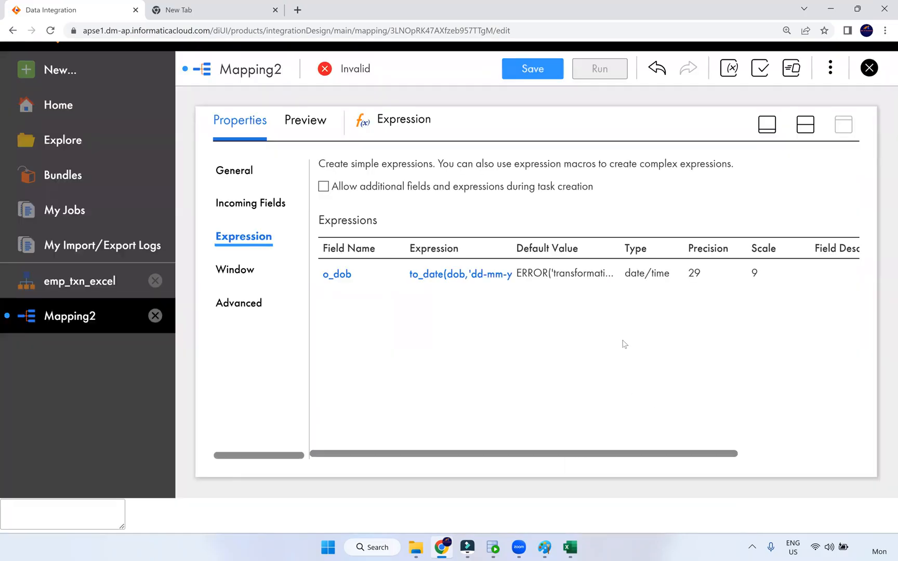
key("ctrl+minus")
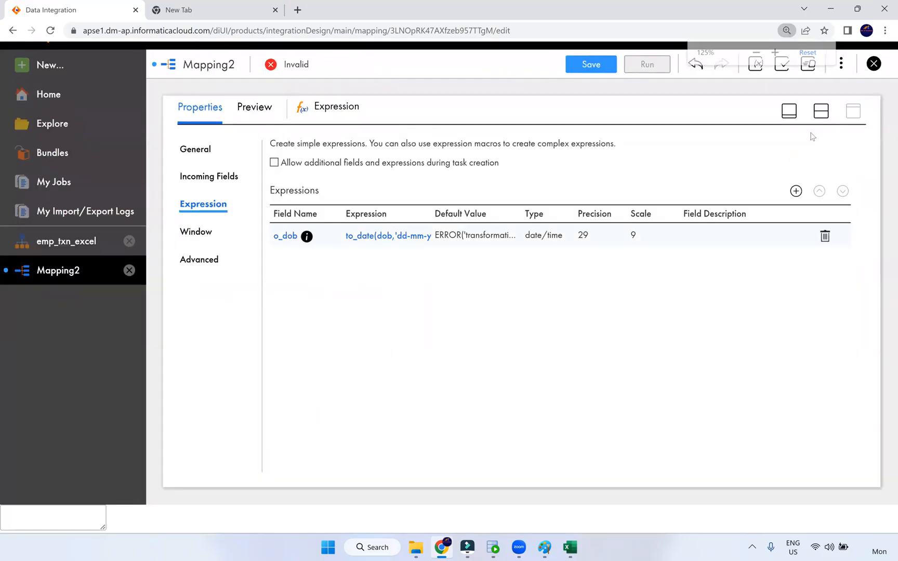
left_click(826, 114)
Smart Map all seven Target fields to the incoming fields by name
left_click(620, 184)
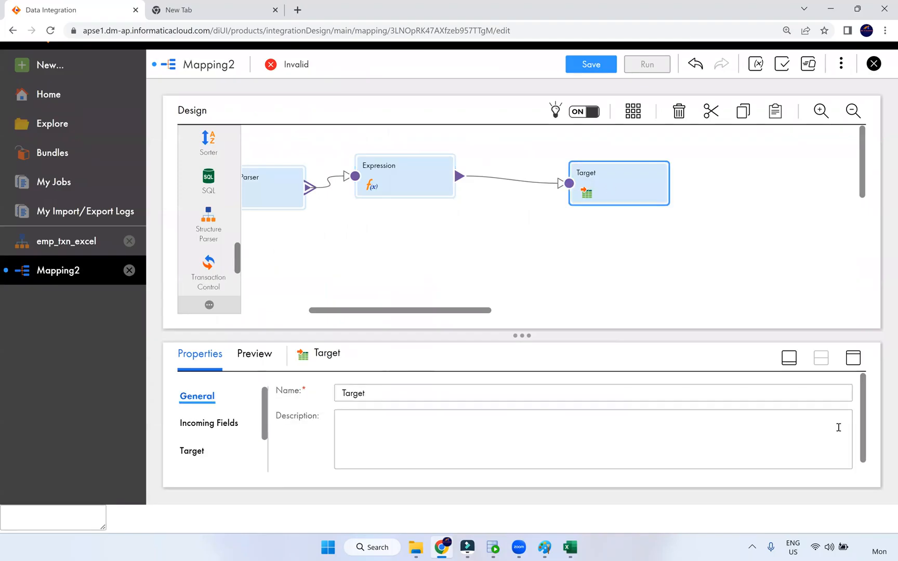
left_click(853, 359)
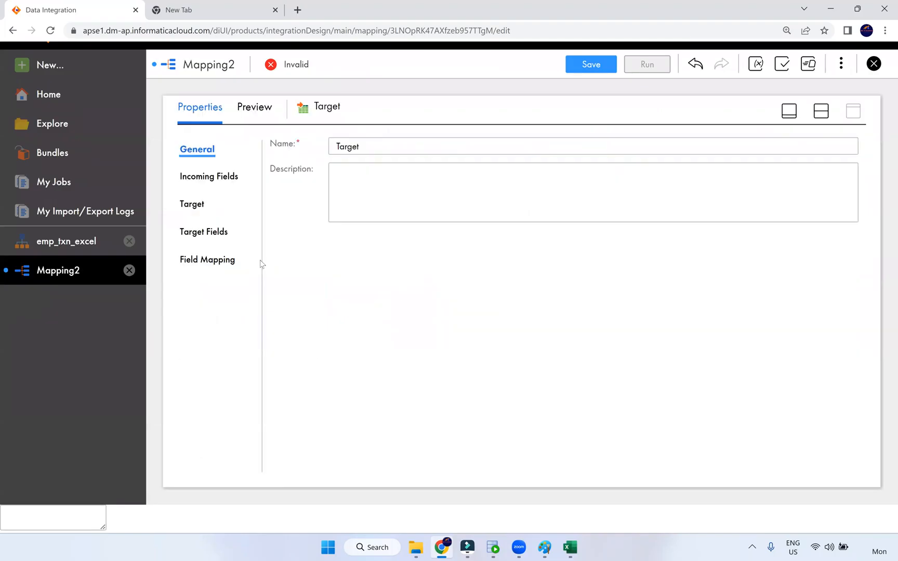
left_click(206, 231)
left_click(195, 205)
left_click(203, 259)
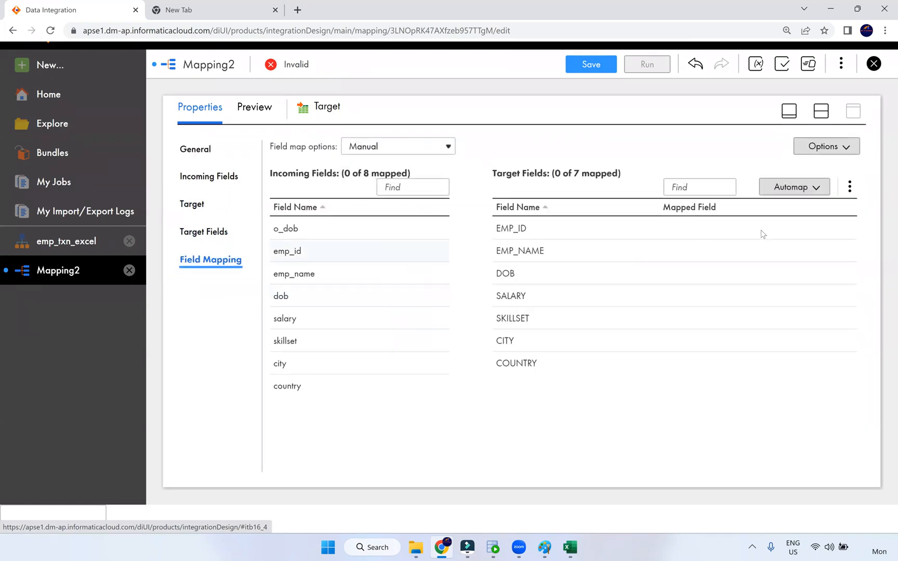
left_click(849, 186)
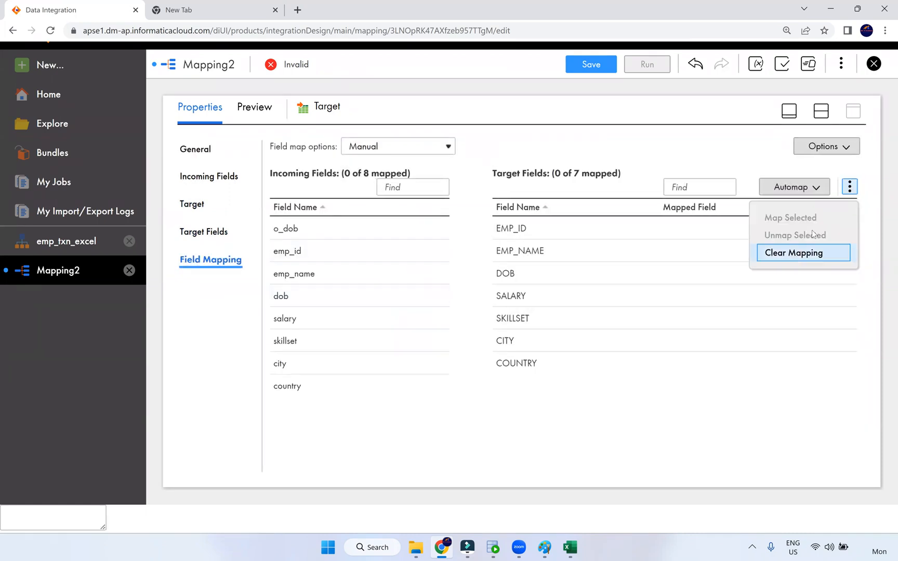
left_click(819, 191)
left_click(819, 190)
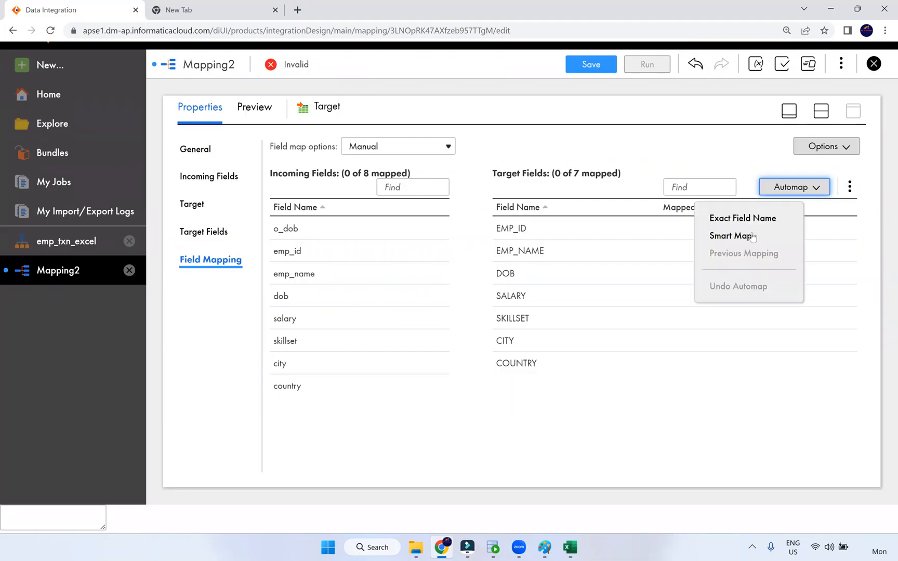
left_click(735, 234)
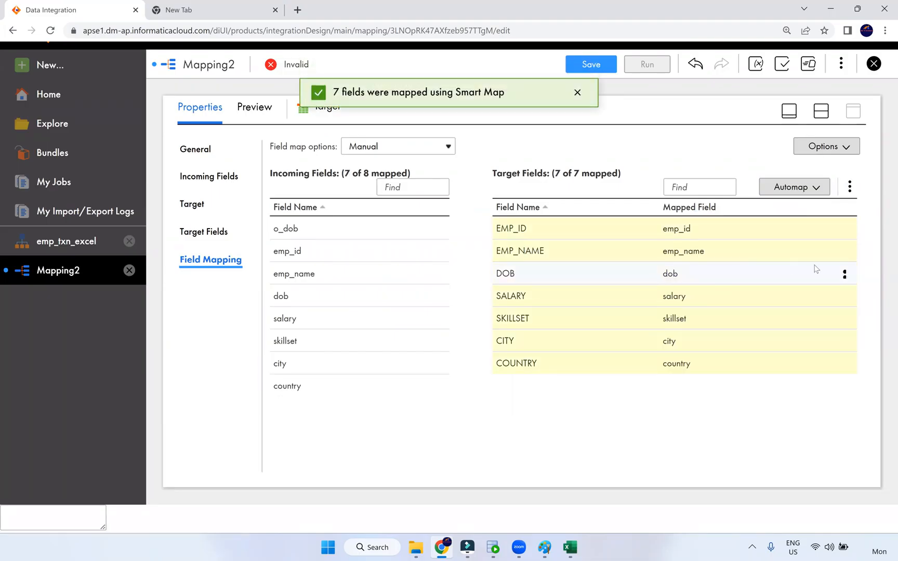
Replace the DOB target field's dob mapping with o_dob
left_click(844, 275)
left_click(785, 279)
left_click_drag(343, 240, 685, 284)
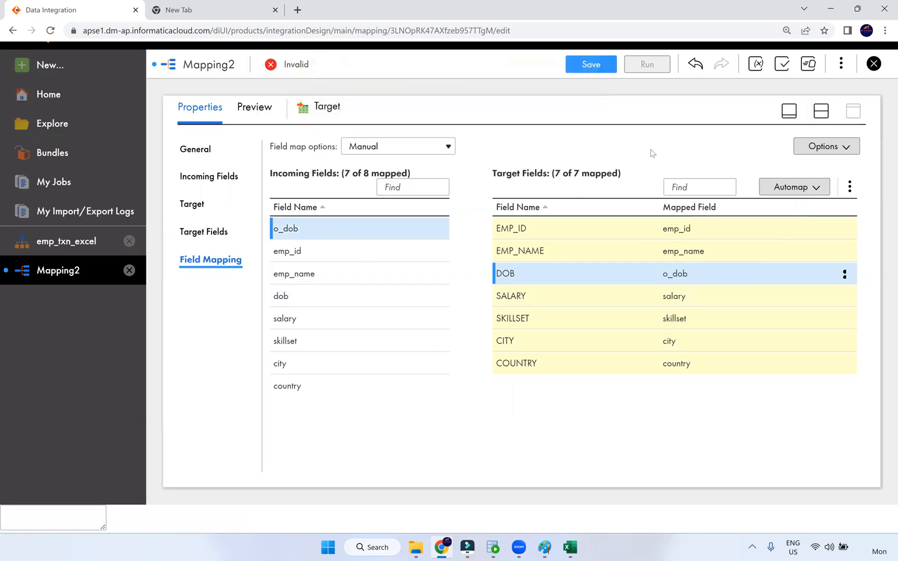
Add a new Target1 to the canvas below the existing Target
left_click(821, 111)
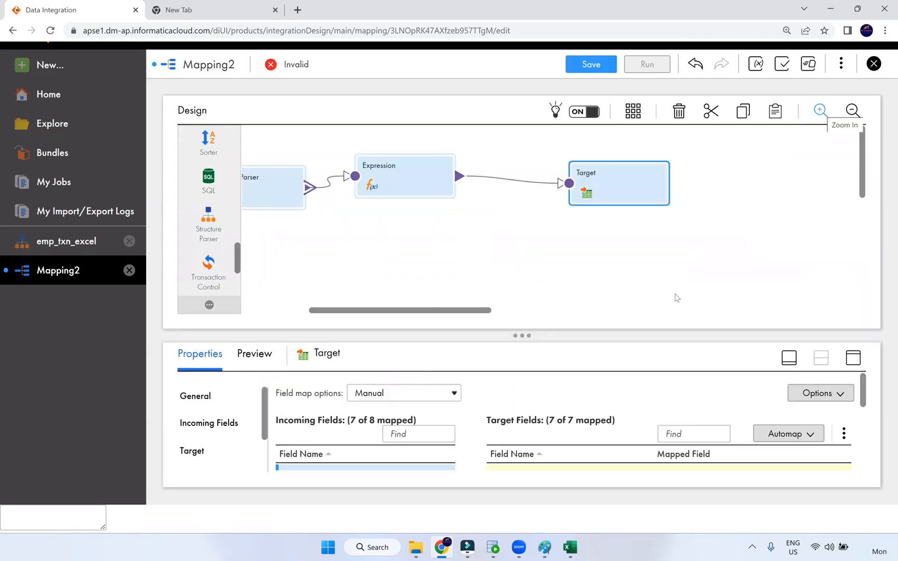
scroll(208, 208, "up", 10)
left_click_drag(378, 213, 577, 265)
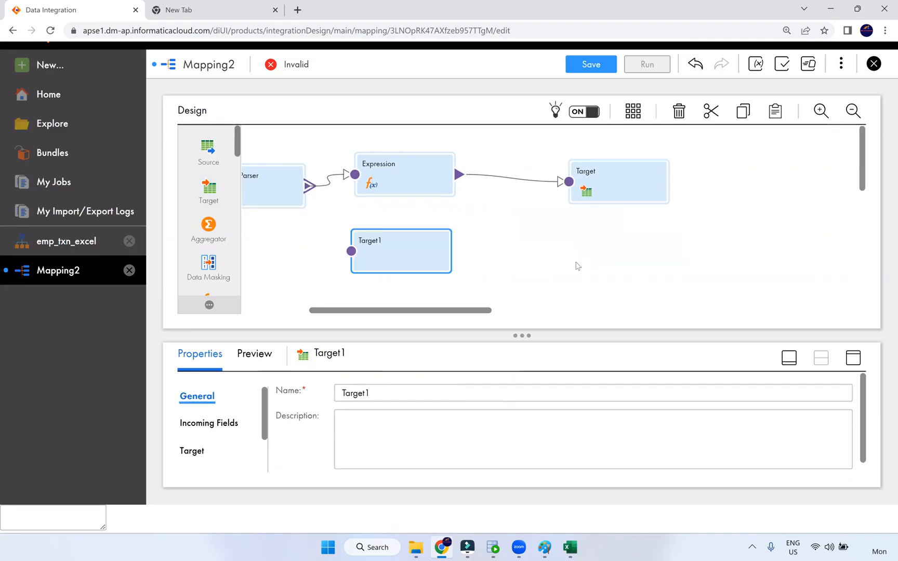
left_click_drag(400, 198, 615, 208)
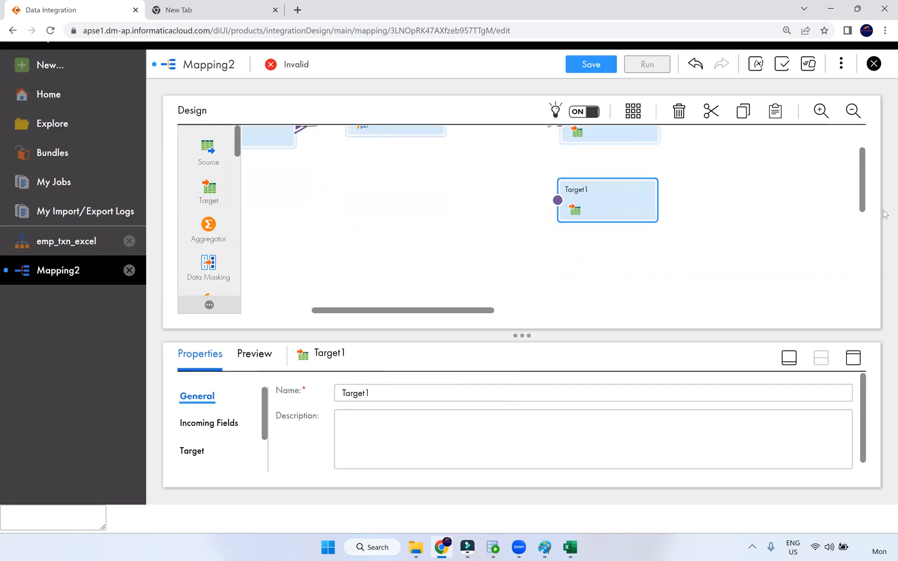
scroll(862, 155, "up", 2)
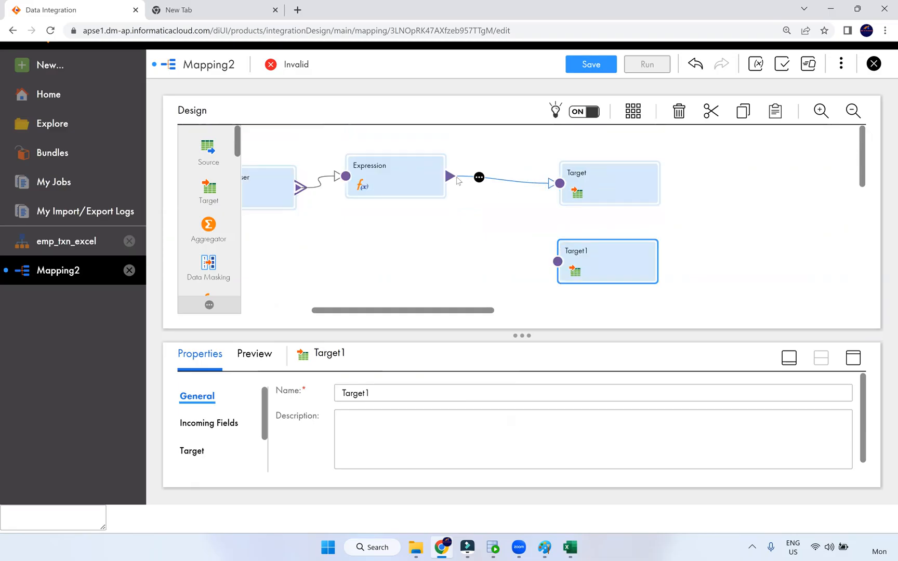
Link Expression to Target1, then delete that link so Target1 stays unconnected
left_click_drag(542, 255, 558, 266)
left_click_drag(450, 176, 558, 263)
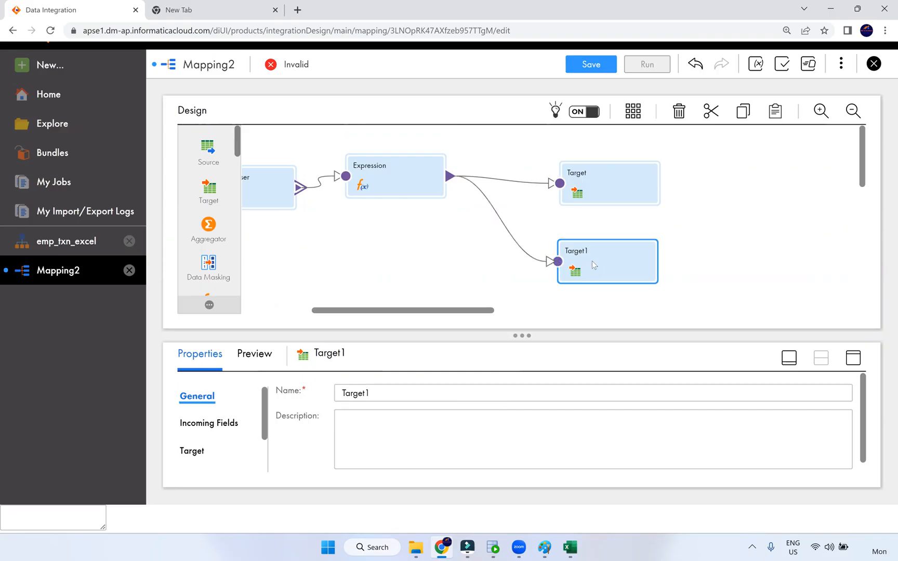
left_click(549, 263)
left_click(411, 195)
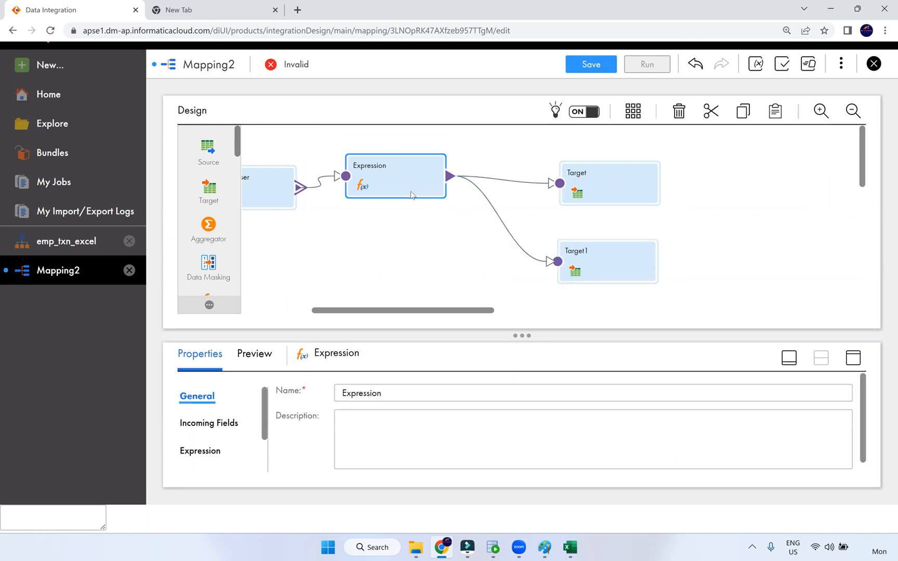
left_click(514, 255)
key("Delete")
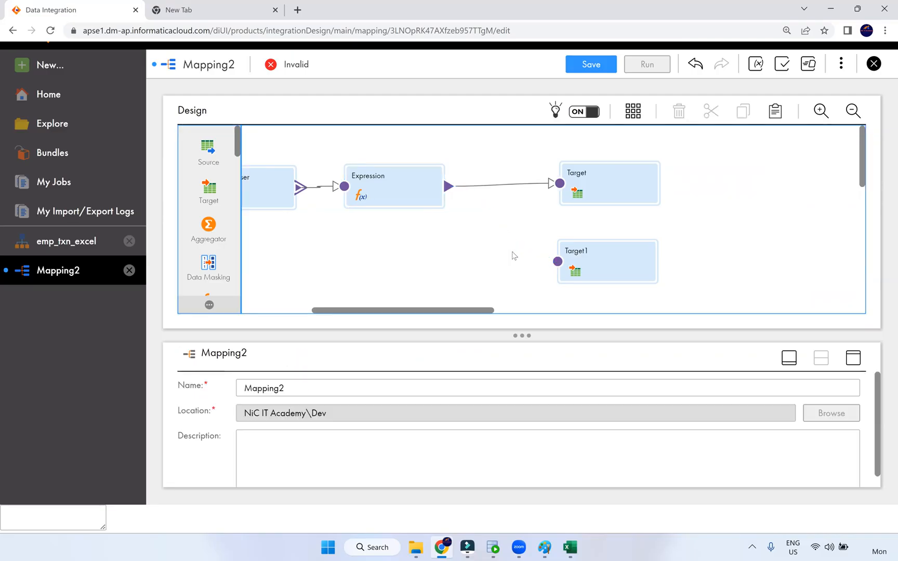
left_click(416, 192)
left_click_drag(448, 186, 539, 263)
left_click_drag(490, 235, 490, 235)
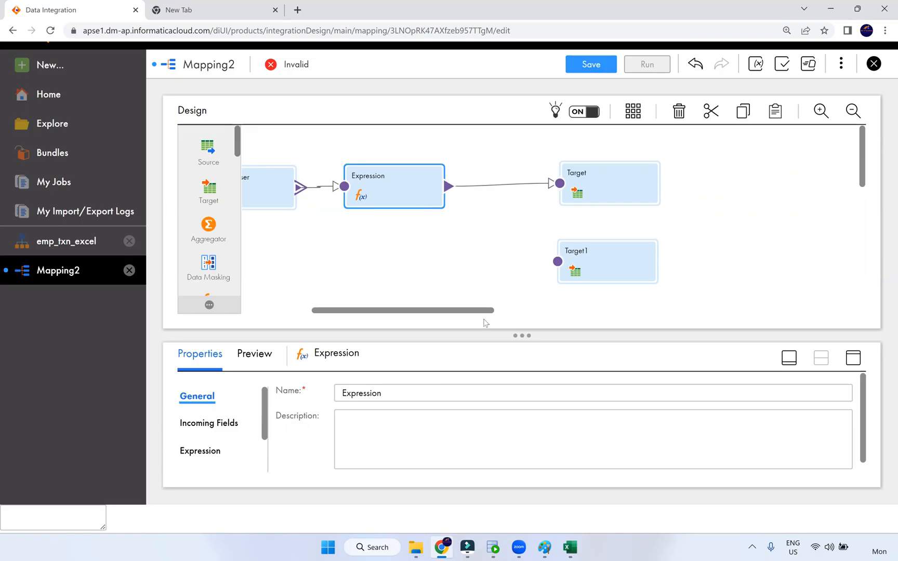
left_click_drag(436, 311, 395, 311)
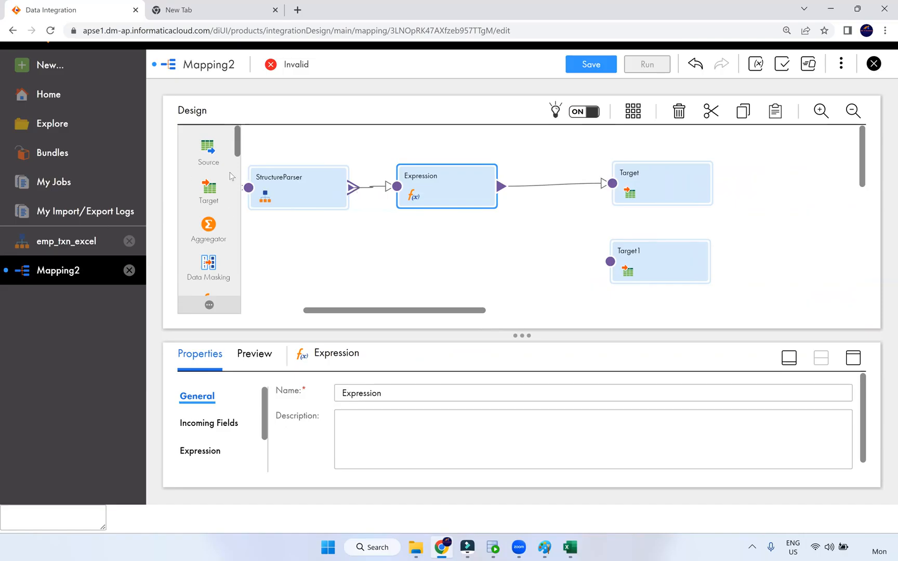
scroll(210, 211, "down", 3)
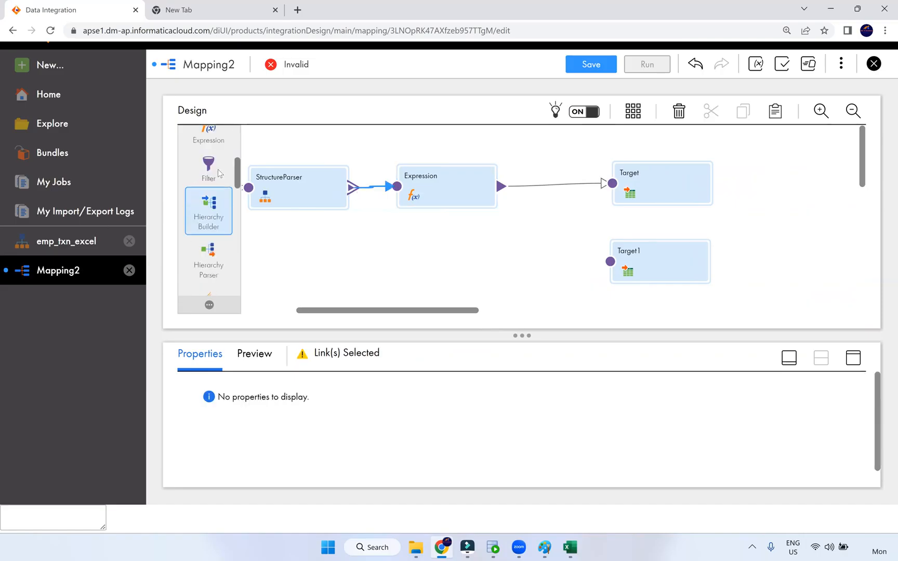
Place a new Expression1 transformation on the mapping canvas
scroll(206, 207, "up", 2)
left_click_drag(208, 187, 400, 247)
left_click_drag(396, 195, 588, 190)
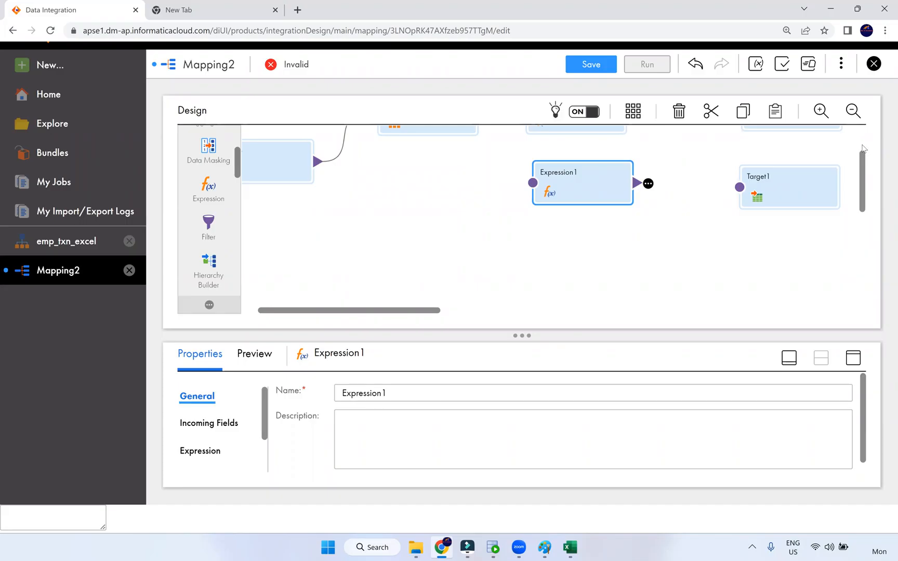
scroll(862, 148, "up", 1)
Feed Expression1 from StructureParser's element output group and link Expression1 to Target1
left_click_drag(481, 168, 533, 239)
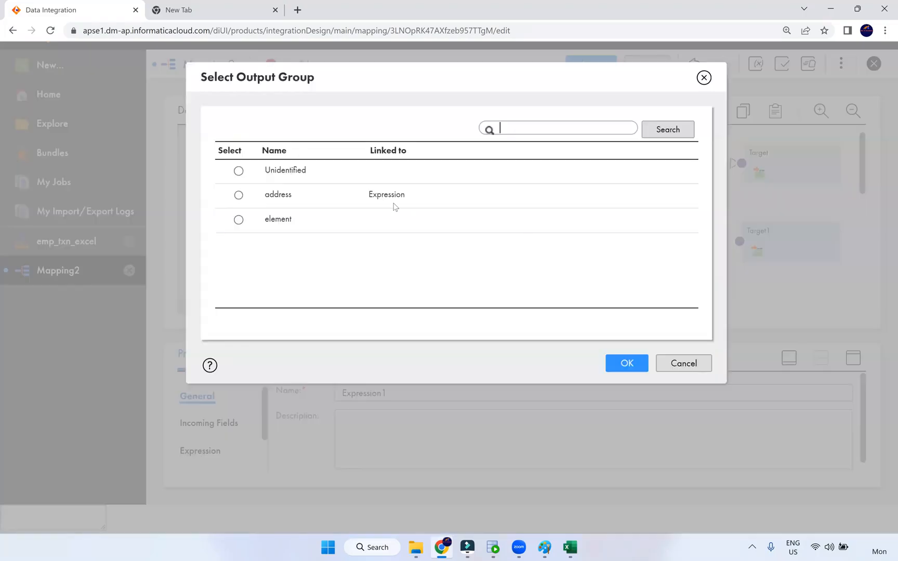
left_click(287, 218)
left_click(634, 363)
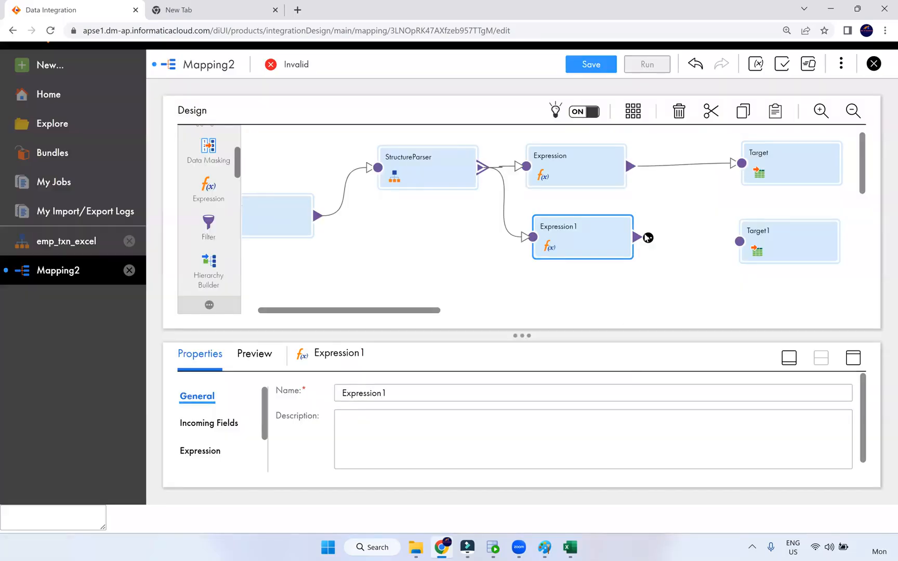
left_click_drag(711, 241, 739, 241)
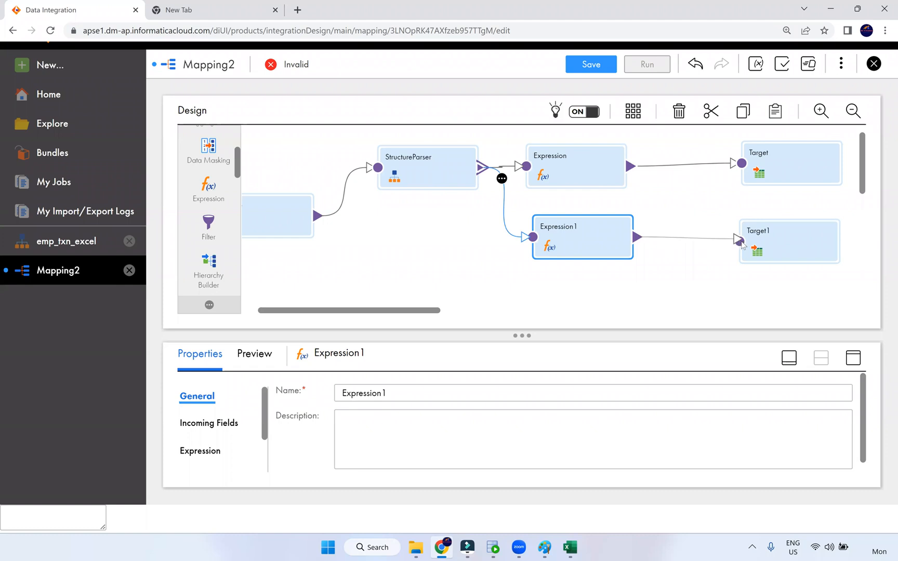
left_click(853, 358)
left_click(198, 208)
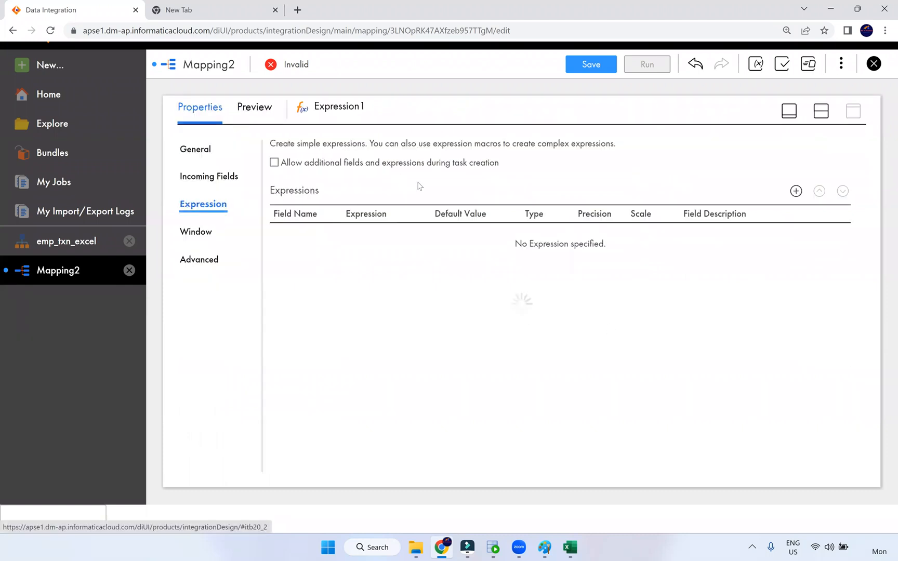
Add an output field o_txn_date of type date/time to Expression1
left_click(795, 191)
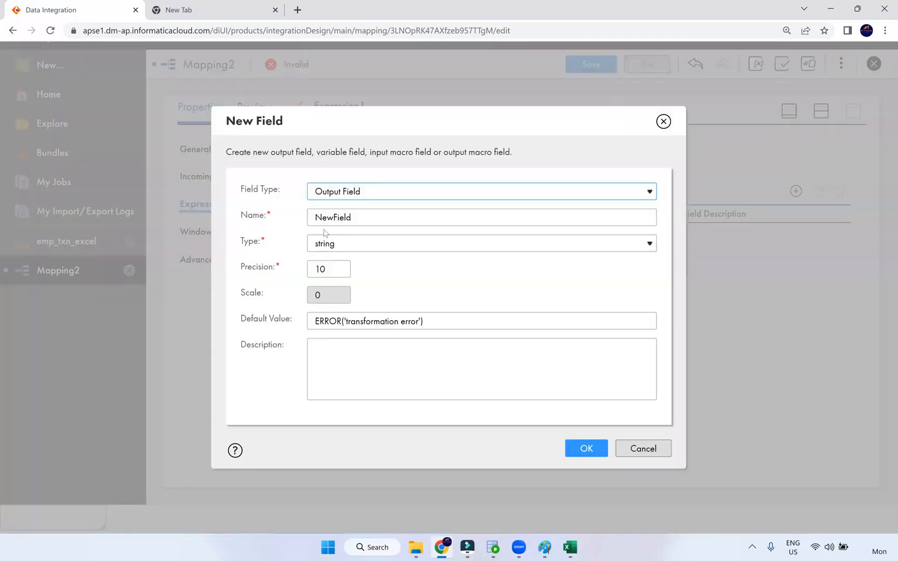
left_click(350, 226)
key("ctrl+a")
type("o")
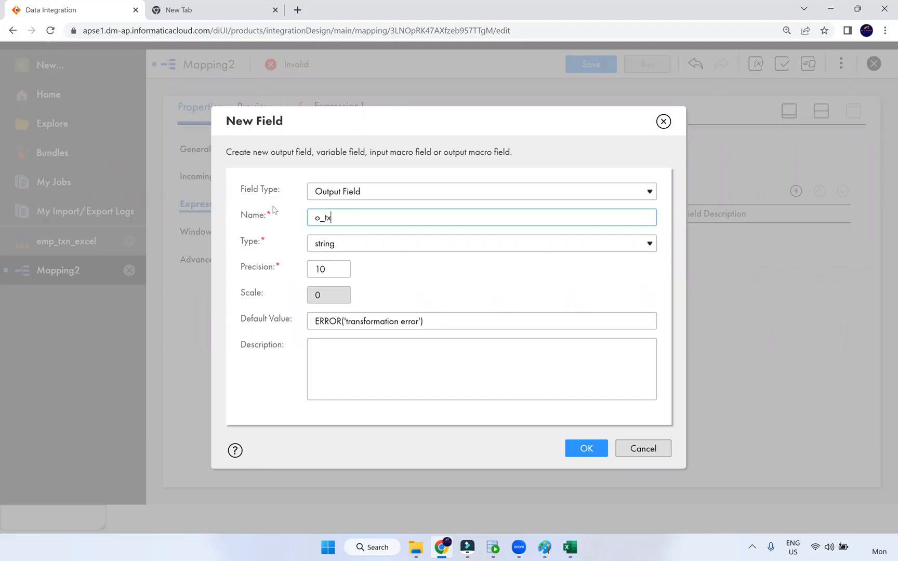
left_click(334, 247)
left_click(336, 346)
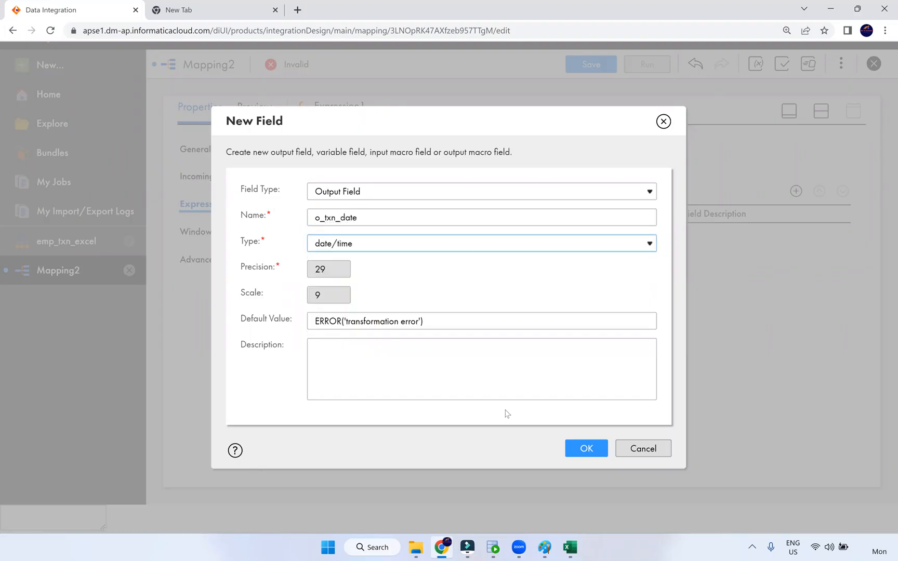
left_click(570, 448)
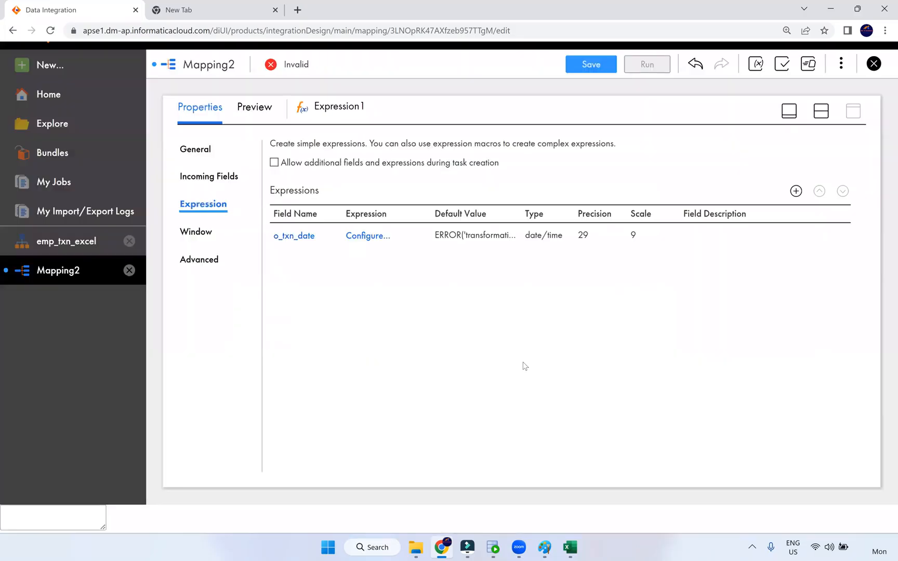
Define o_txn_date as to_date(Trans_date,'dd-mm-yyyy')
left_click(366, 236)
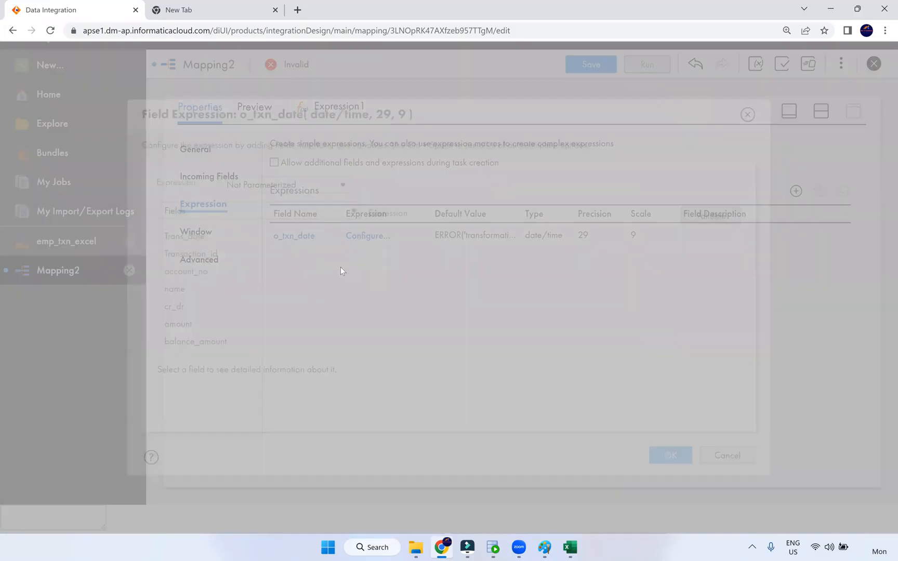
left_click(442, 232)
type("to_date(dob,'dd-mm-yyyy')")
double_click(460, 235)
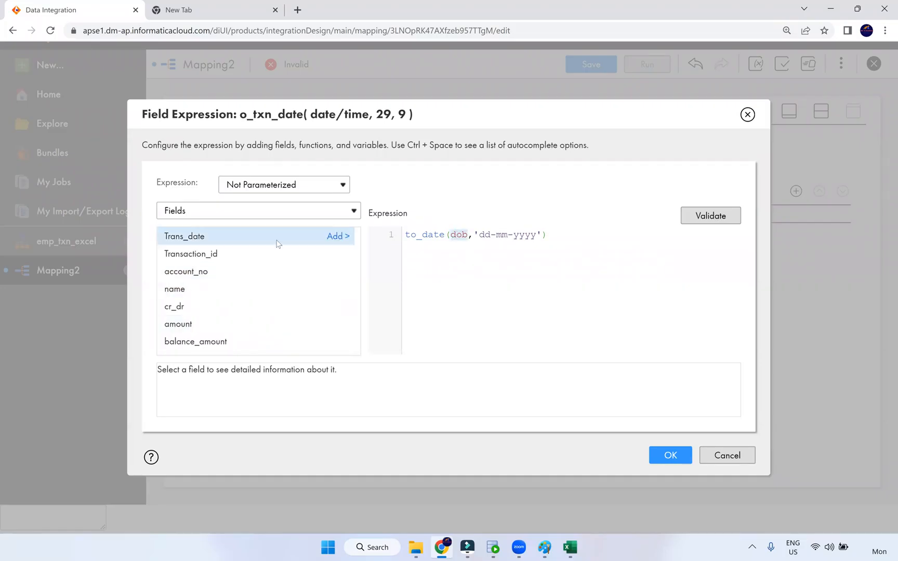
left_click(344, 239)
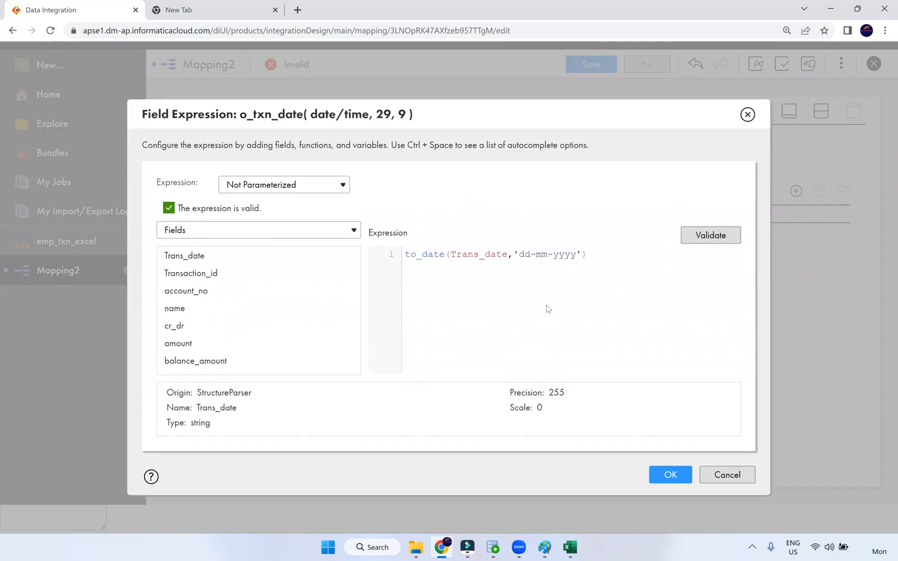
left_click(672, 476)
left_click(821, 111)
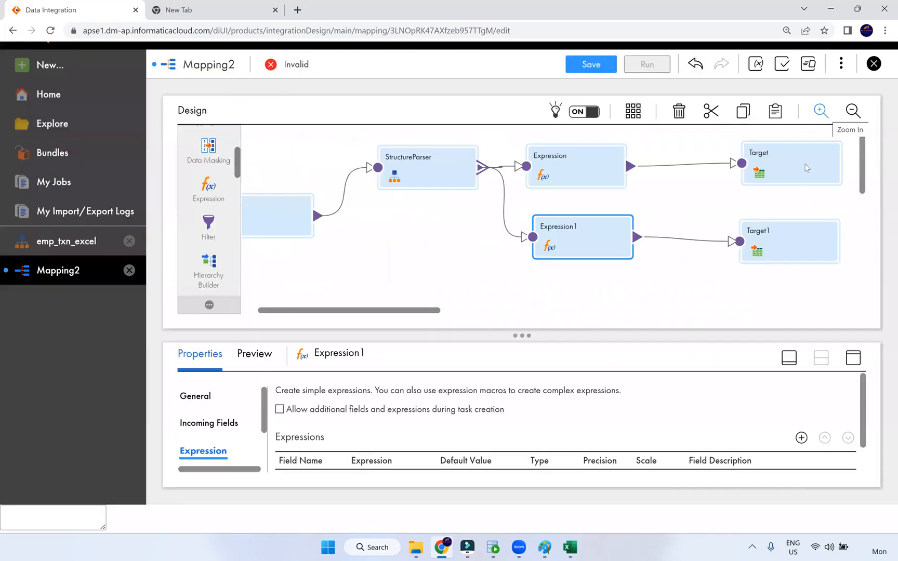
Point Target1 at the T_TXN table on the Oracle_Tgt connection
left_click(773, 242)
left_click(853, 358)
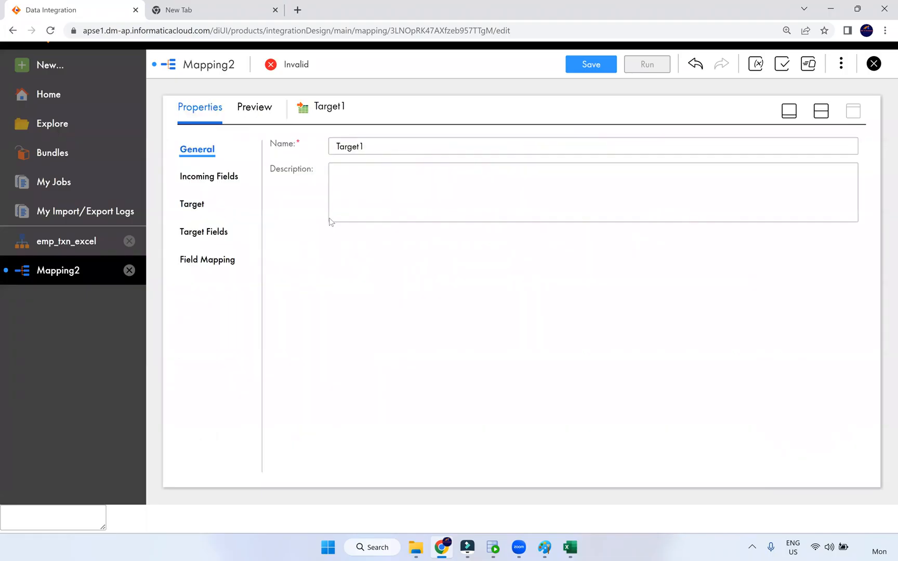
left_click(200, 206)
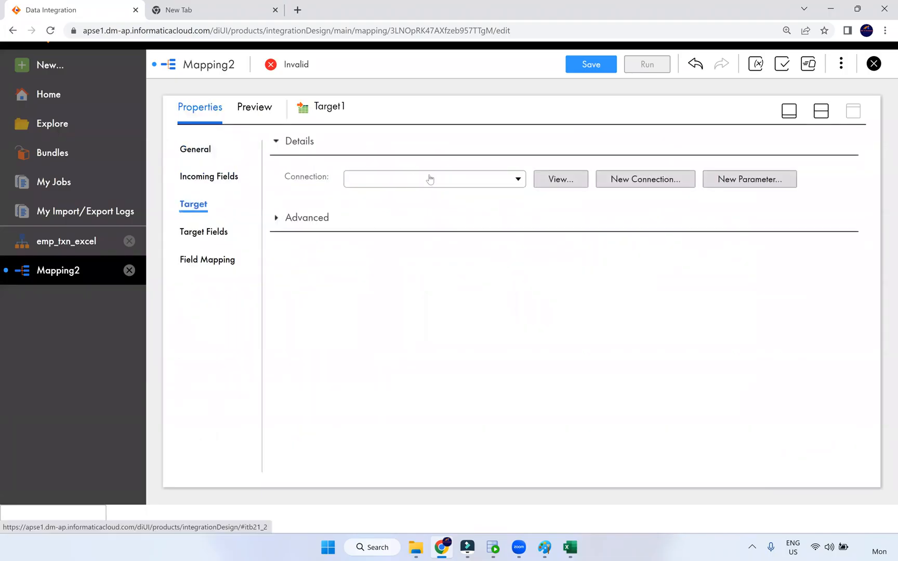
left_click(429, 178)
left_click(406, 261)
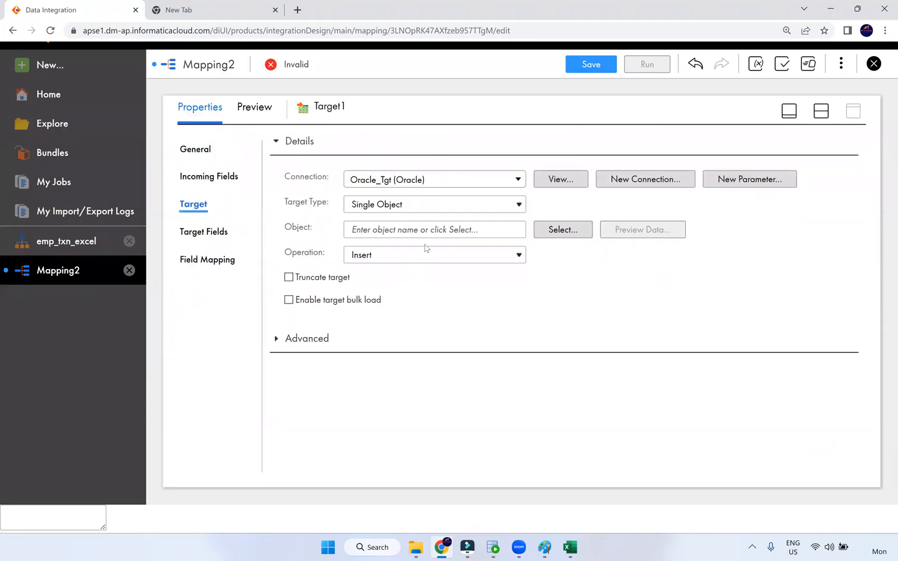
left_click(553, 235)
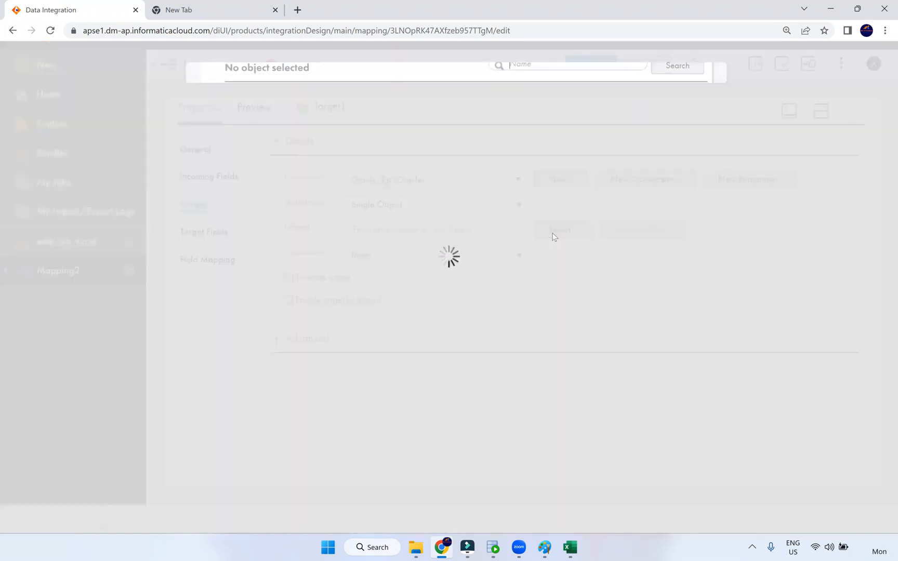
scroll(352, 310, "down", 4)
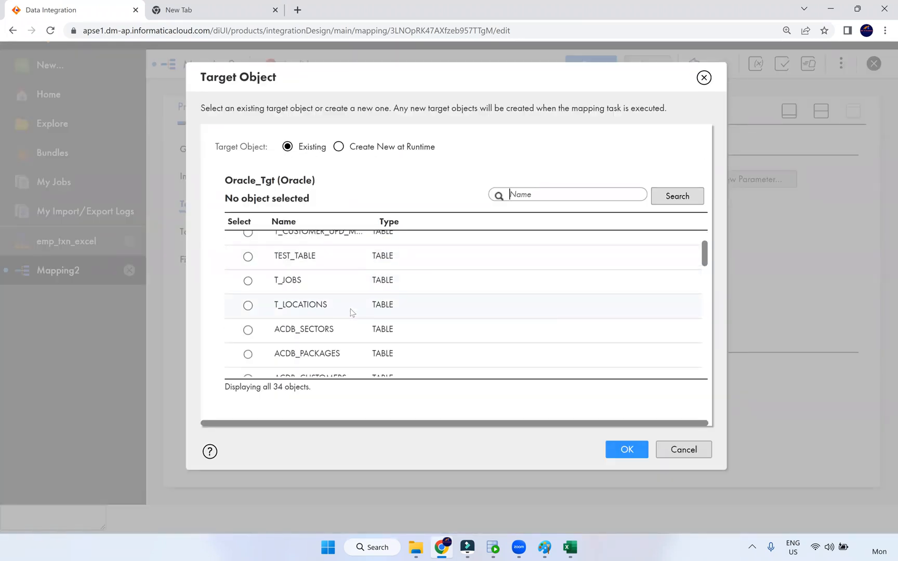
left_click(338, 311)
left_click(627, 449)
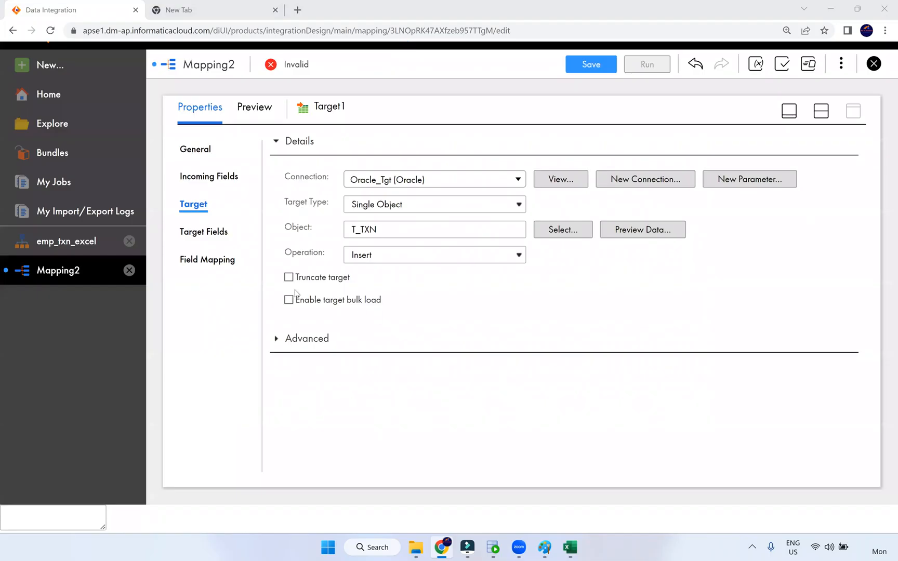
Enable Truncate target and smart-map the incoming fields to T_TXN columns
left_click(289, 277)
left_click(207, 260)
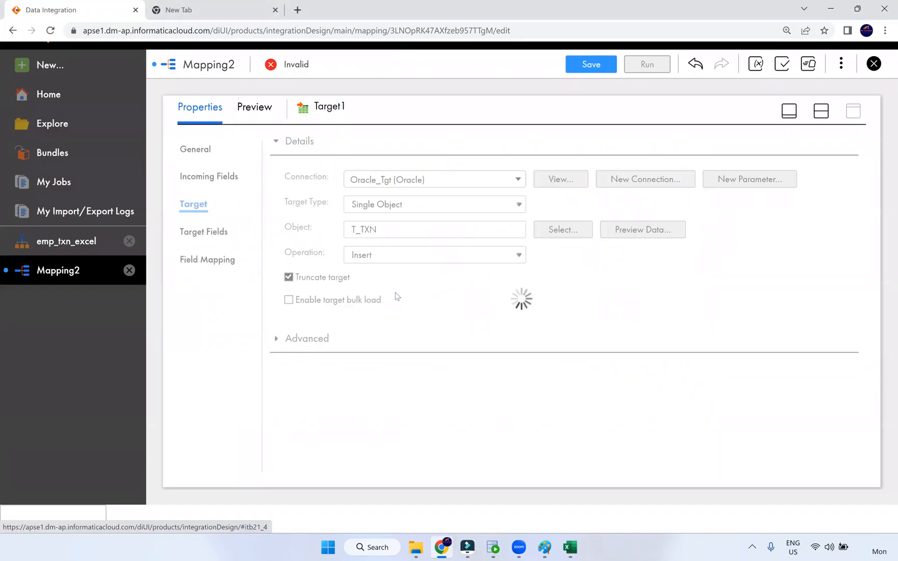
left_click(803, 191)
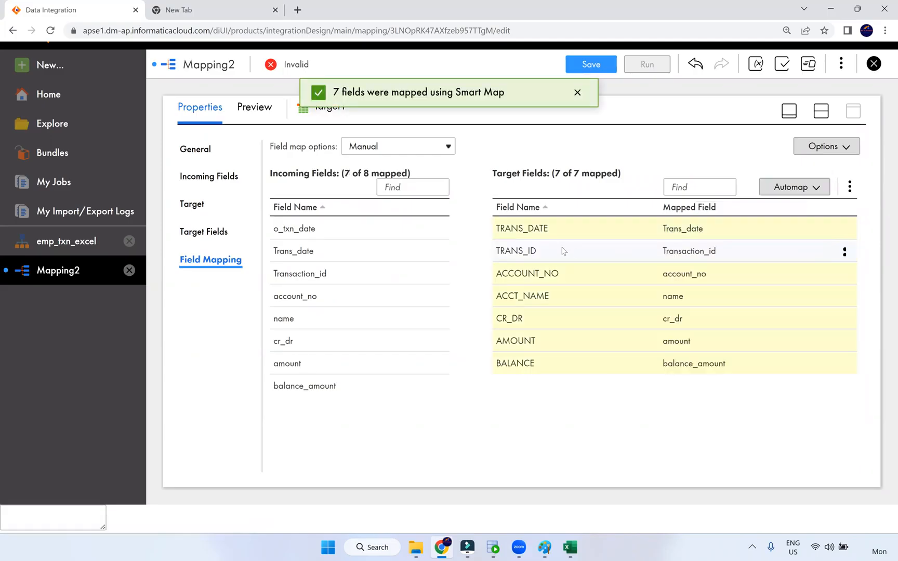
Map o_txn_date onto TRANS_DATE instead of Trans_date, then save Mapping2
left_click(844, 229)
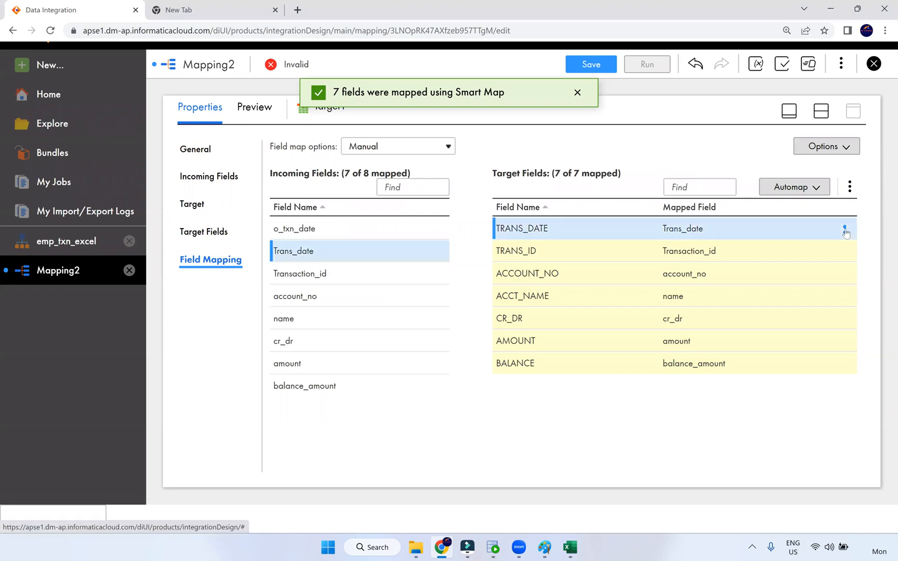
left_click(797, 226)
left_click_drag(301, 229, 665, 226)
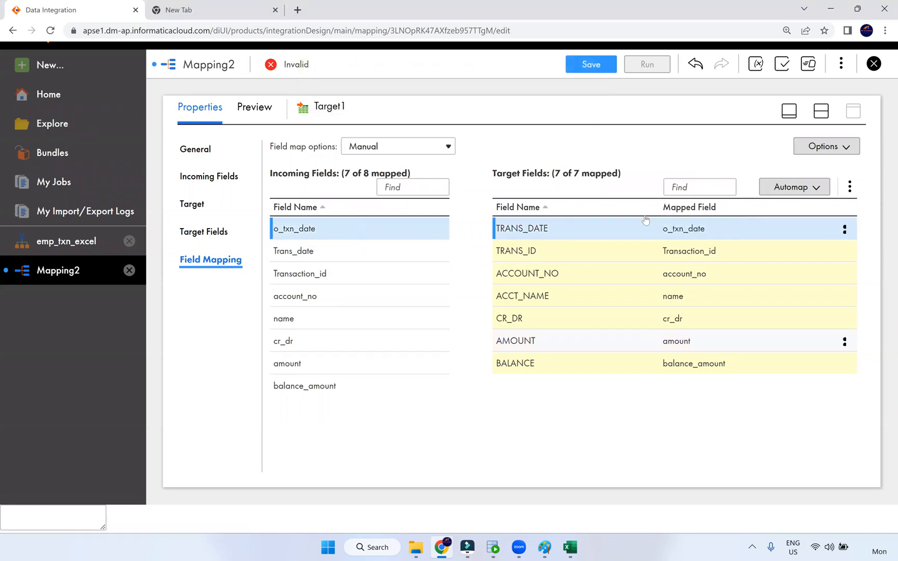
left_click(790, 111)
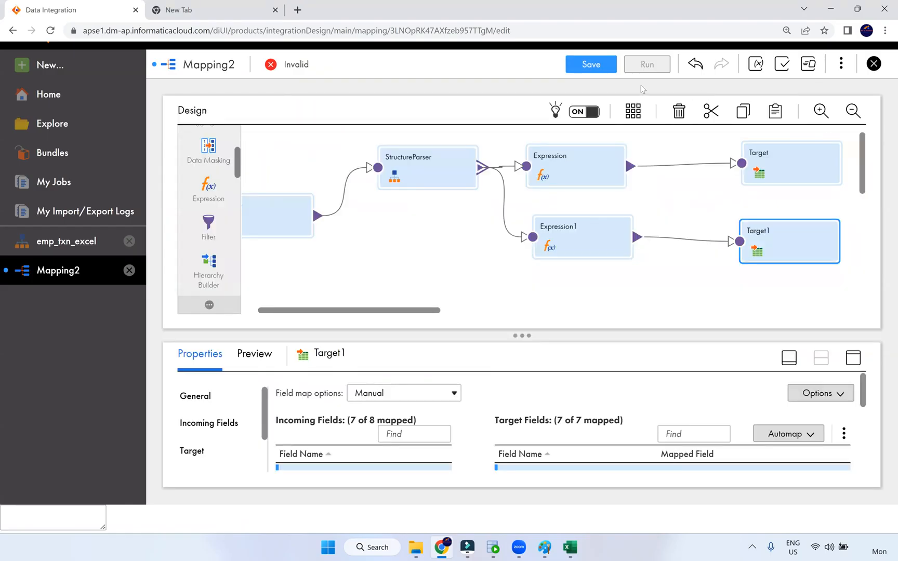
left_click(595, 66)
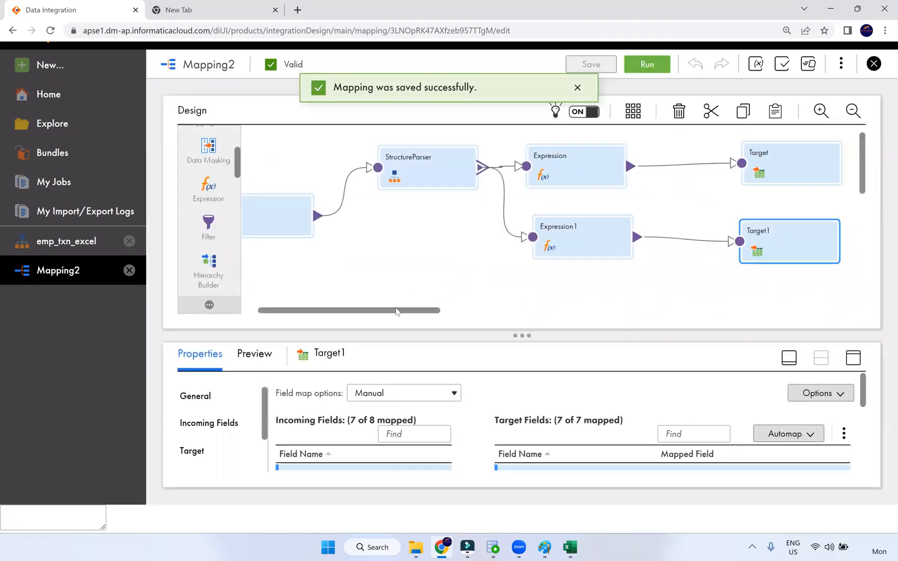
Rename the mapping to m_EMP_TXN_Excel and save it
left_click(487, 242)
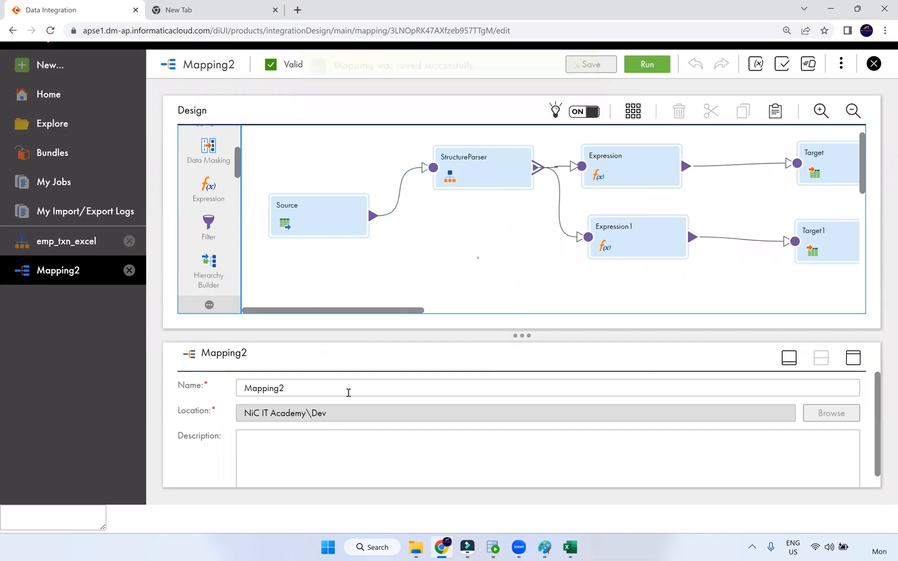
double_click(257, 388)
type("m")
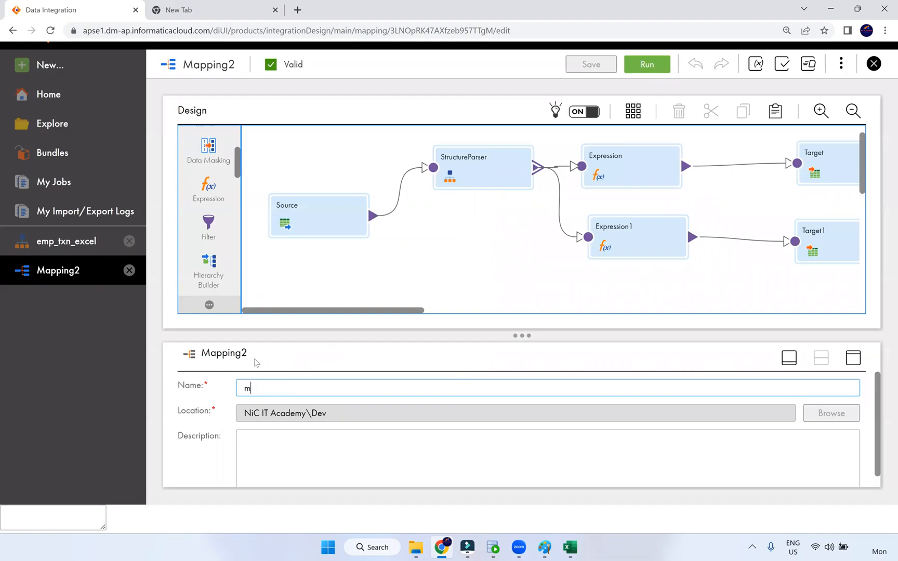
type("_EMP_TXN_E")
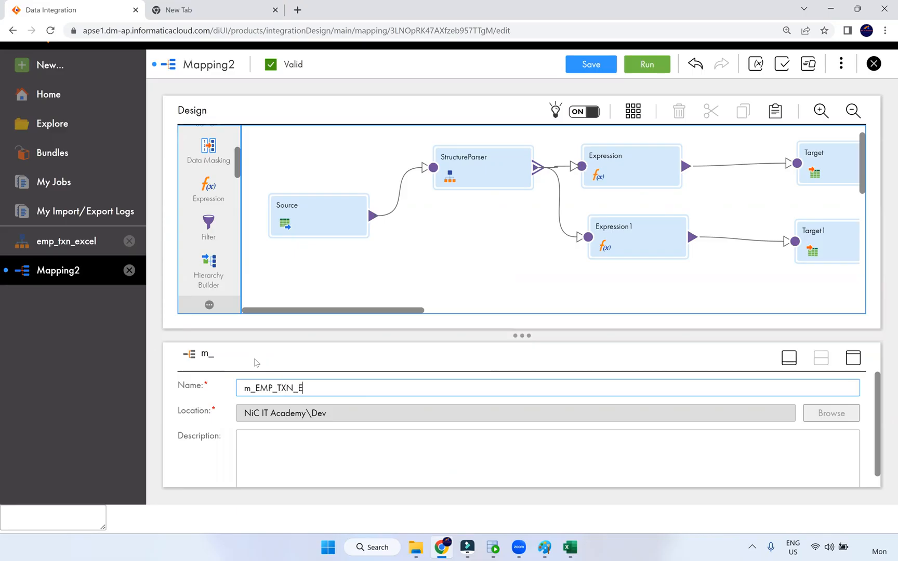
type("xcel")
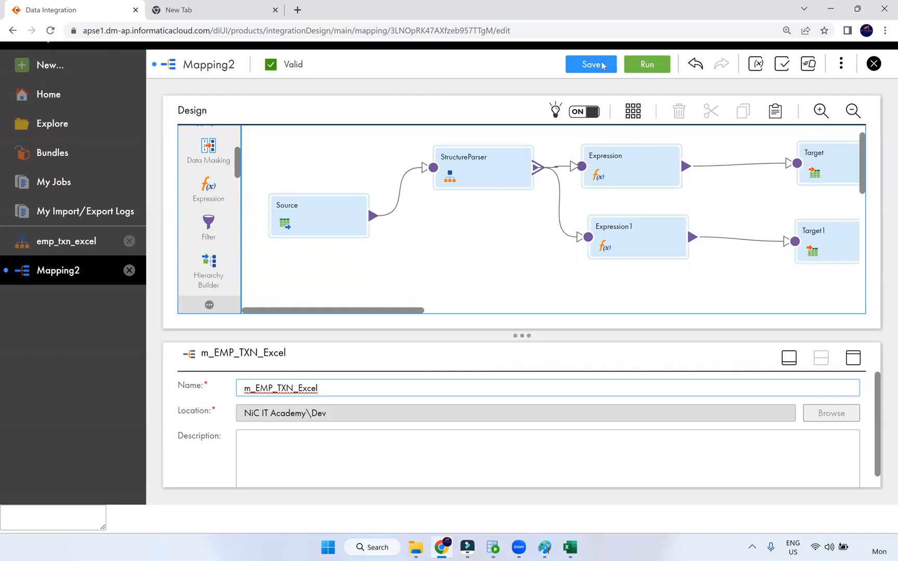
left_click(602, 65)
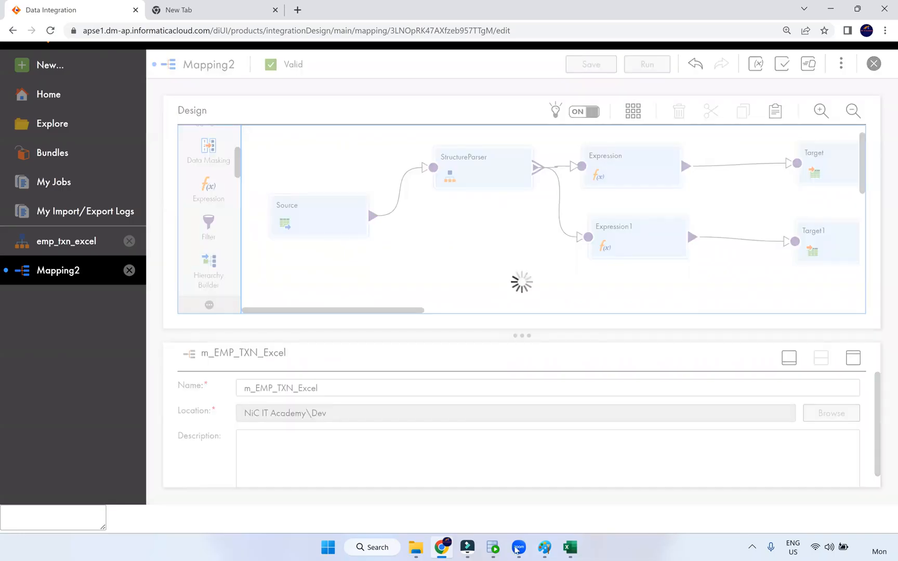
Run select * from t_txn in SQL Developer
left_click(492, 547)
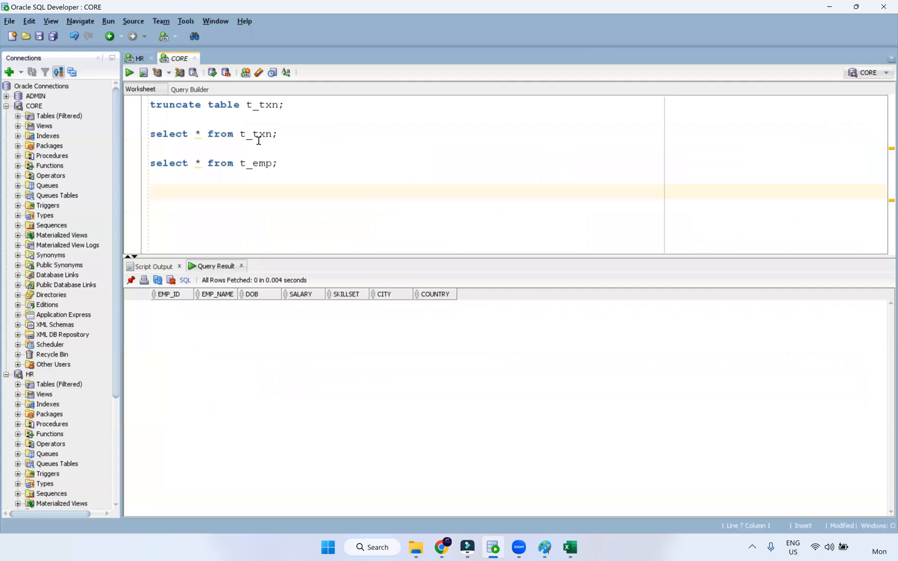
left_click(274, 135)
key("ctrl+Return")
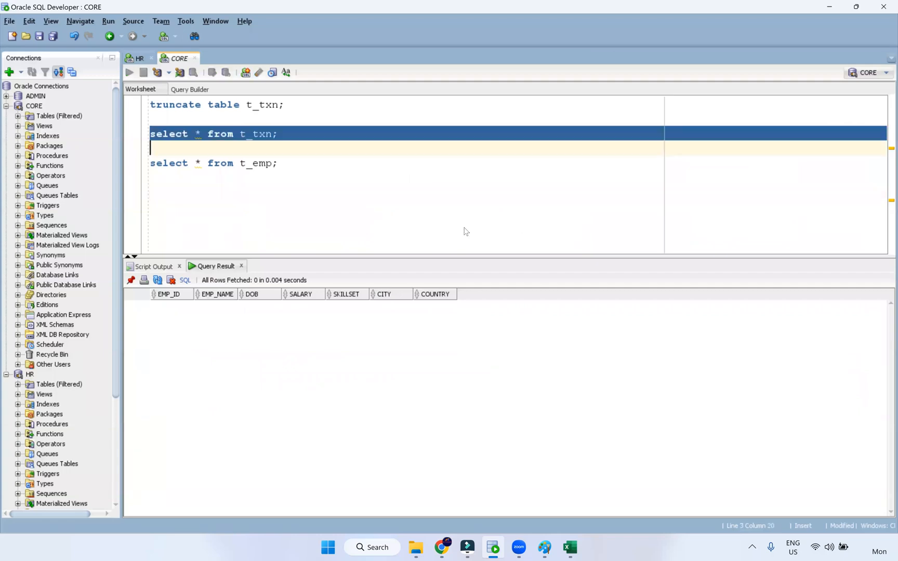
Close the Excel source workbook and return to the m_EMP_TXN_Excel mapping
key("alt+Tab")
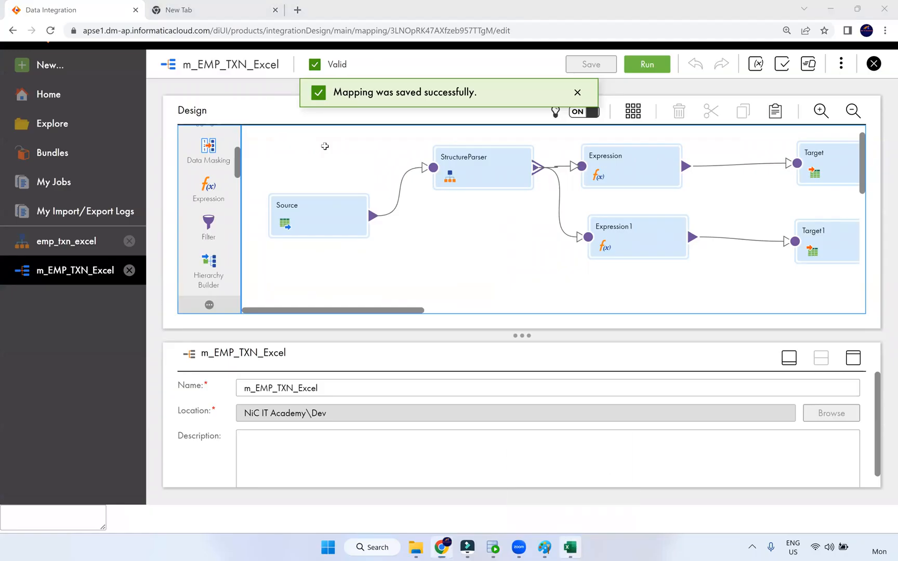
key("alt+Tab")
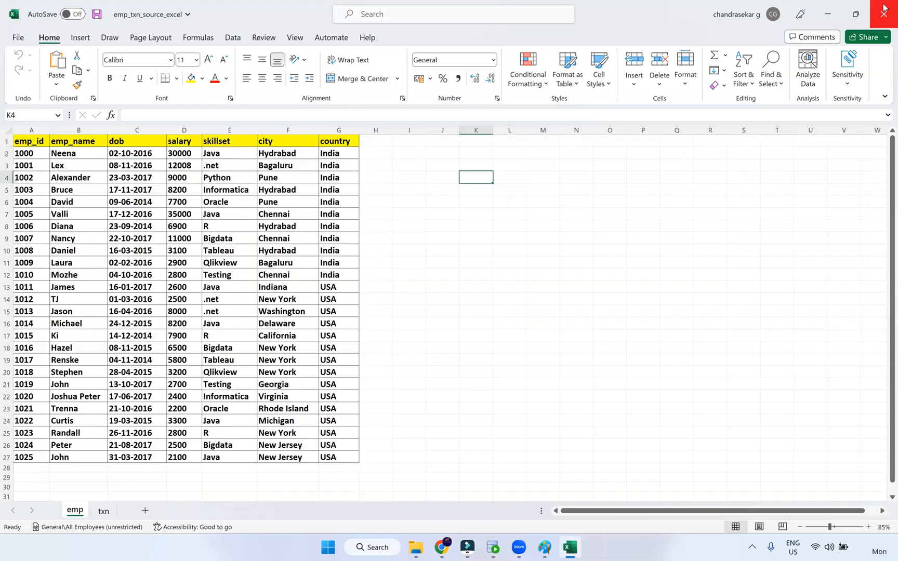
left_click(883, 9)
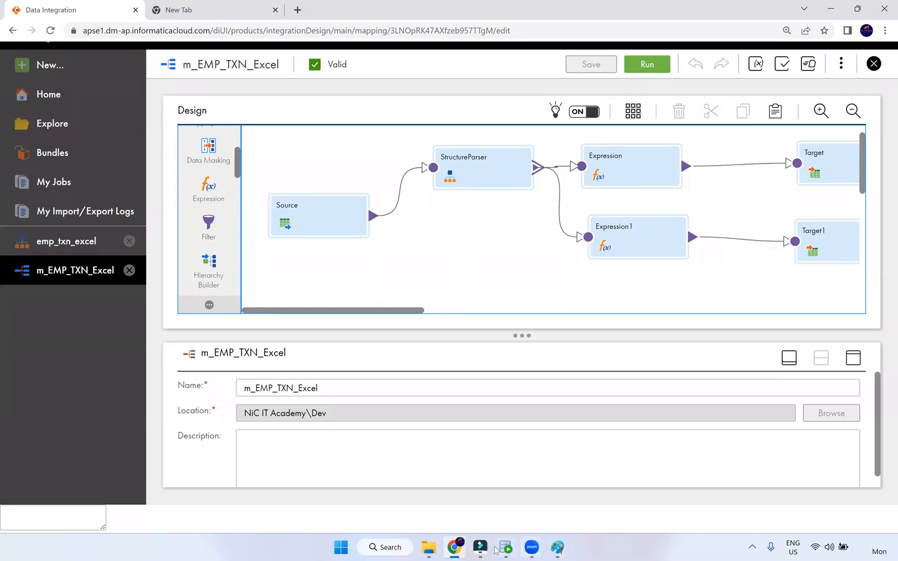
left_click(635, 69)
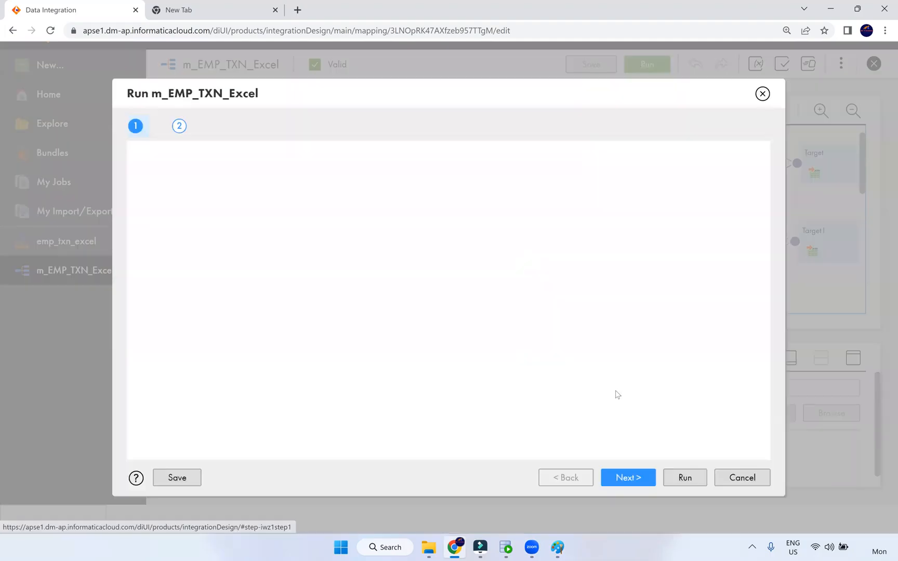
Run m_EMP_TXN_Excel on the NIC runtime and open its job in My Jobs
left_click(682, 474)
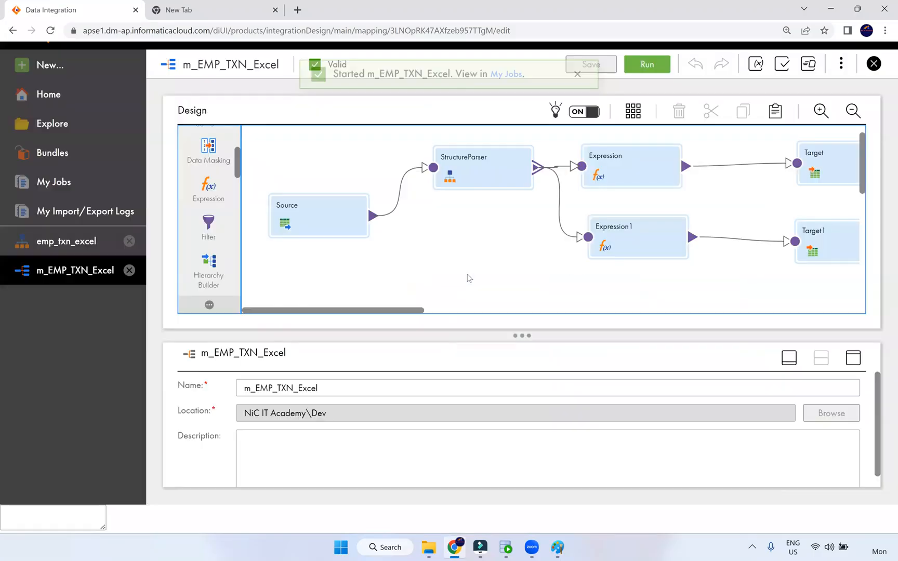
left_click(509, 93)
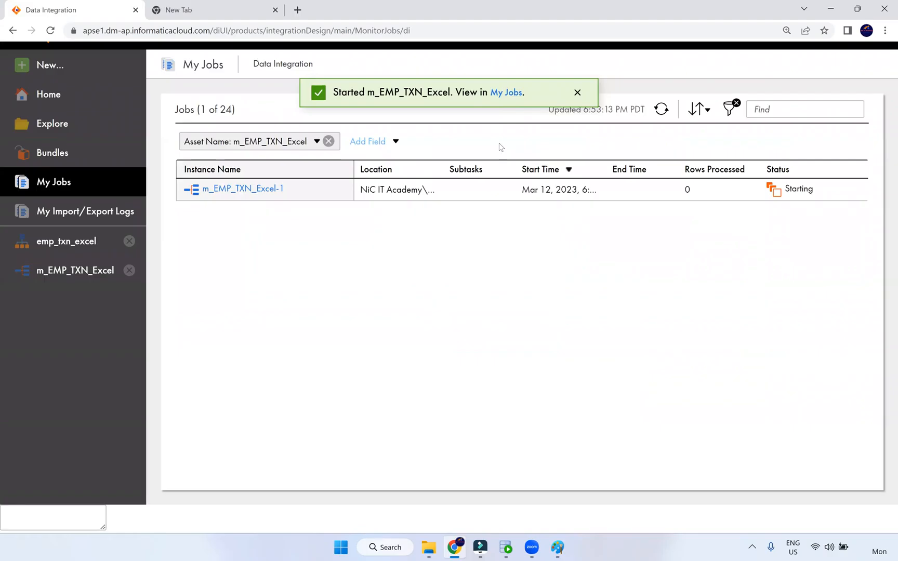
Refresh My Jobs until m_EMP_TXN_Excel-1 succeeds with 42 rows processed
left_click(661, 109)
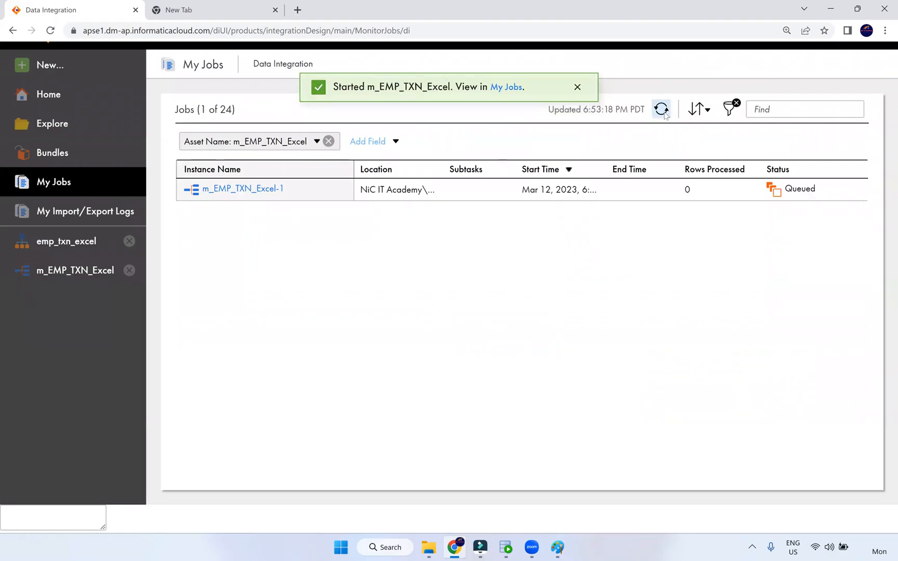
left_click(661, 109)
left_click(661, 109)
left_click(664, 113)
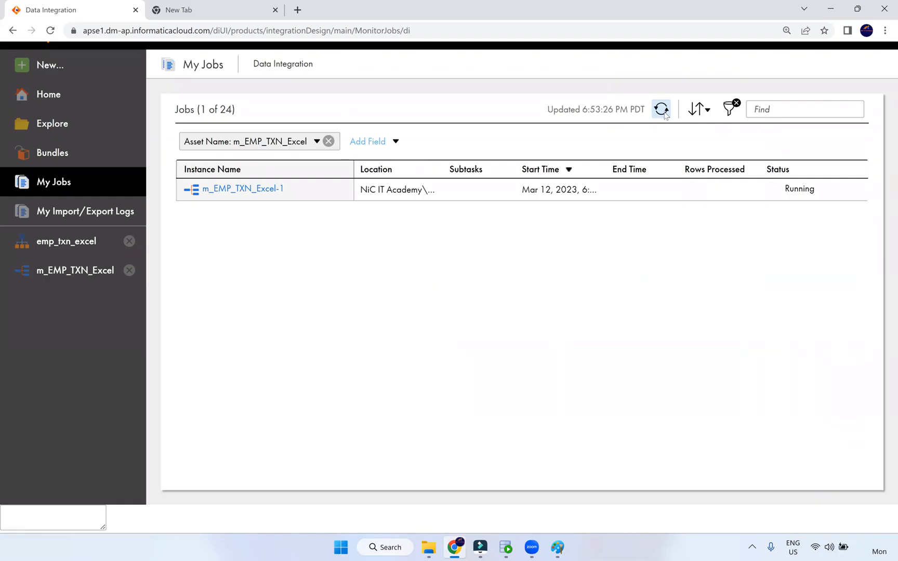
left_click(665, 113)
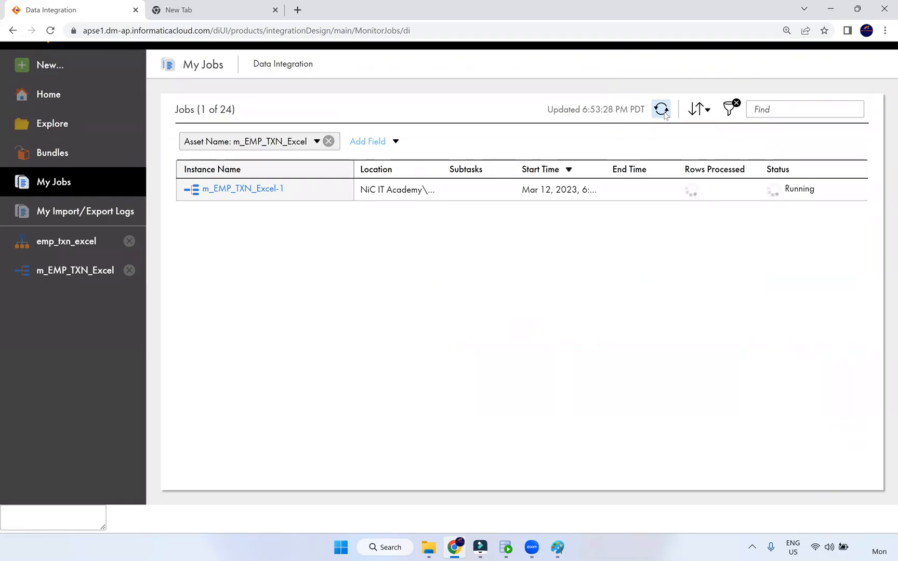
left_click(665, 113)
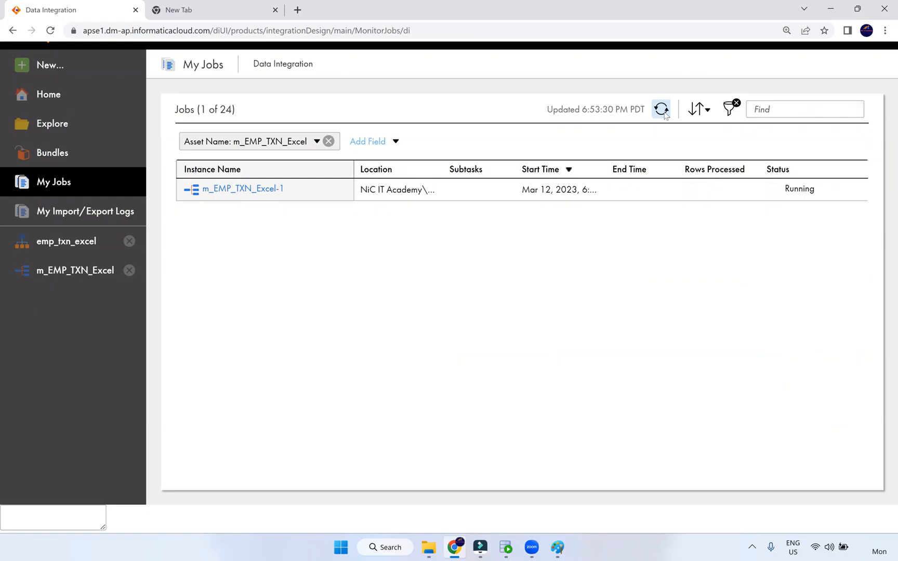
left_click(665, 113)
left_click(664, 113)
left_click(665, 113)
left_click(664, 113)
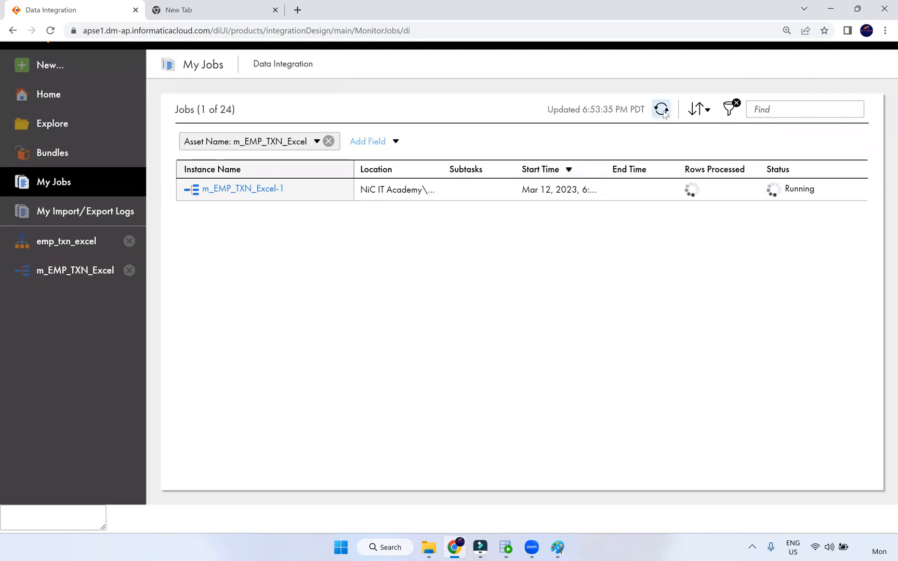
left_click(501, 26)
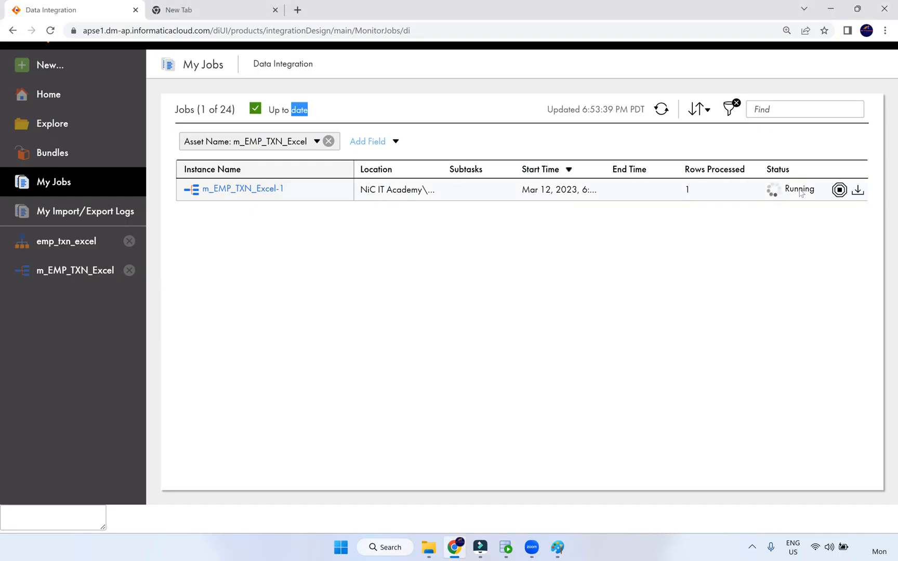
left_click(661, 110)
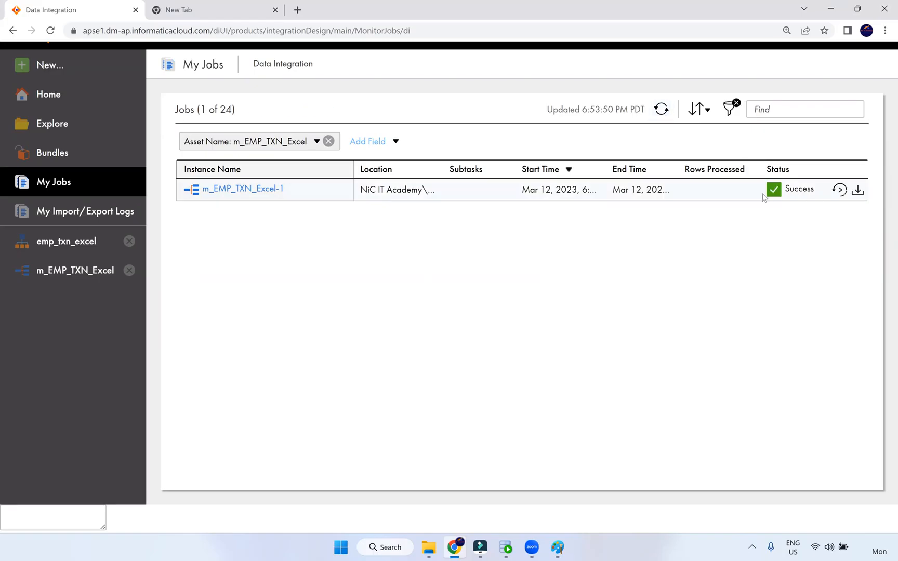
left_click(661, 109)
double_click(689, 189)
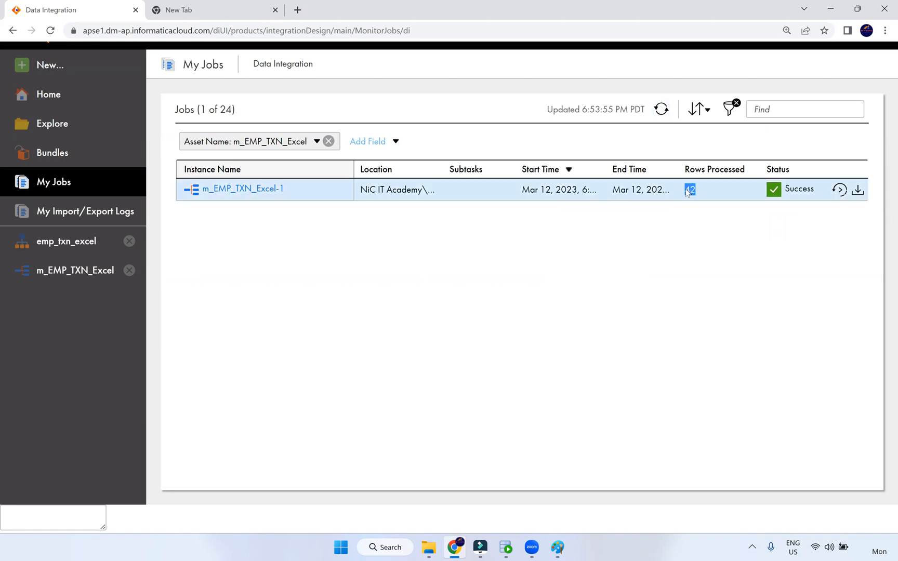
Check the job details: 26 rows loaded into T_EMP and 16 into T_TXN
left_click(256, 189)
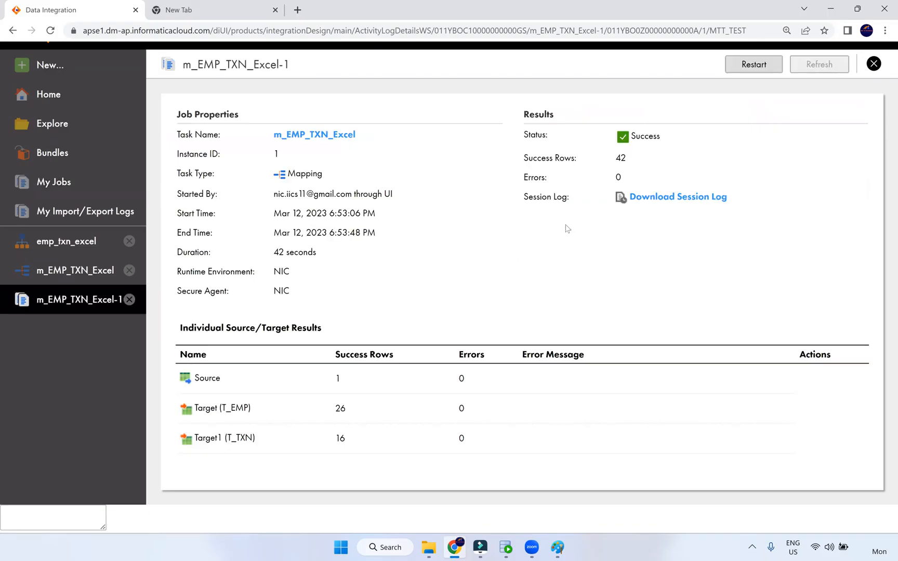
double_click(334, 382)
double_click(337, 410)
left_click_drag(222, 409, 249, 408)
left_click_drag(358, 440, 332, 443)
left_click_drag(227, 438, 249, 440)
left_click(384, 448)
left_click(505, 547)
Rerun select * from t_txn and widen TRANS_DATE and TRANS_ID to read full values
key("ctrl+Return")
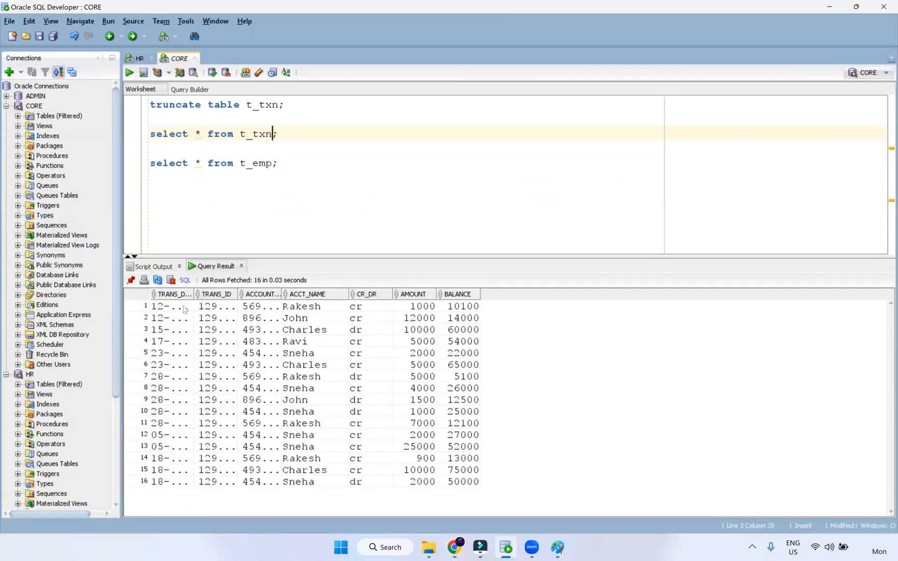
left_click_drag(194, 294, 216, 296)
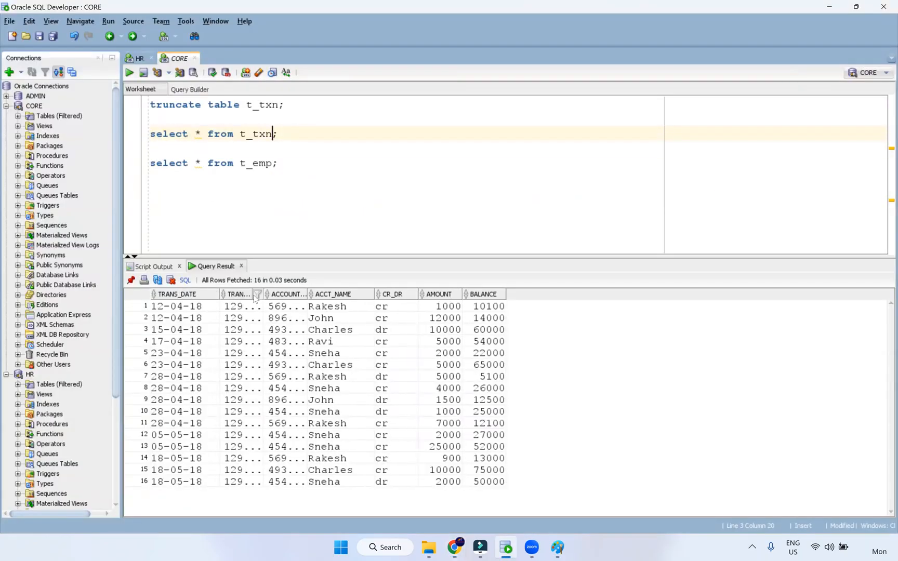
left_click(258, 294)
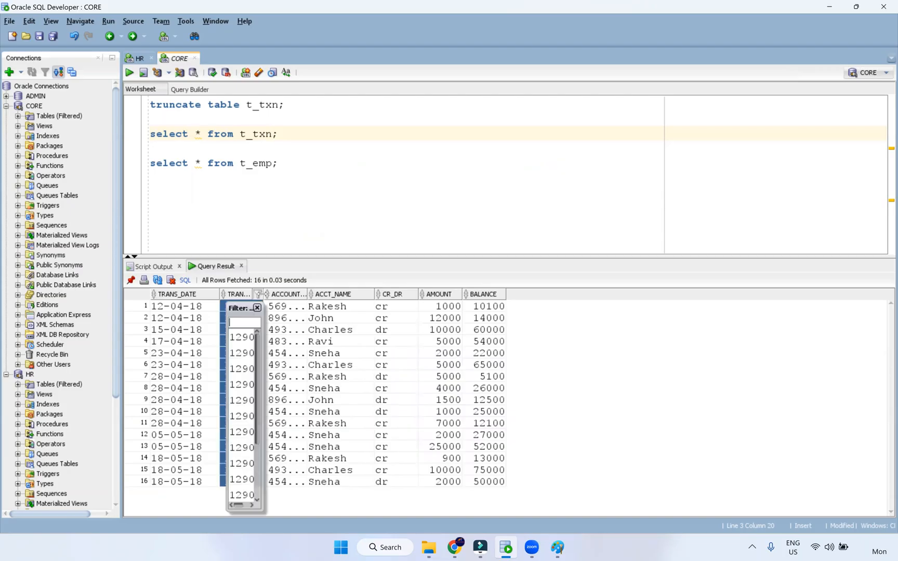
left_click_drag(263, 294, 281, 294)
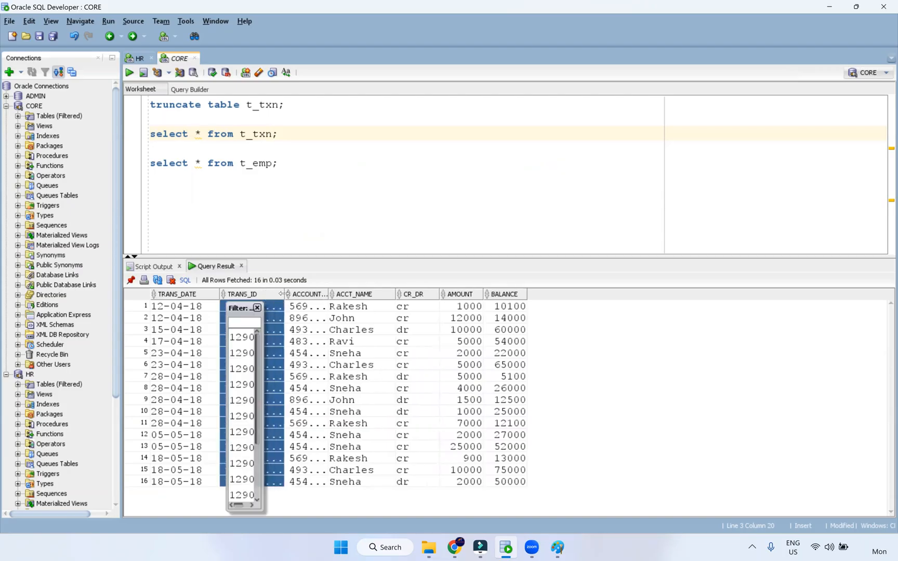
left_click(257, 307)
left_click(213, 309)
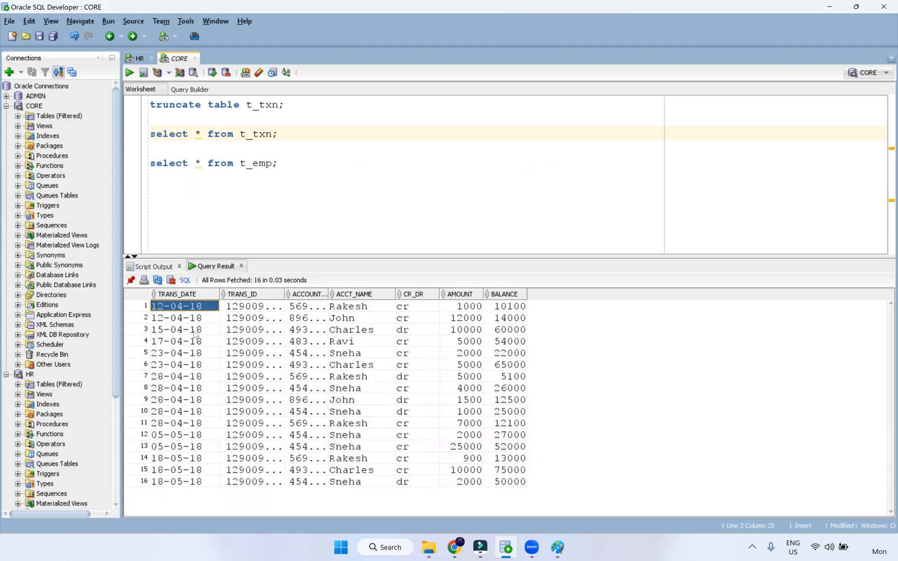
left_click(159, 425)
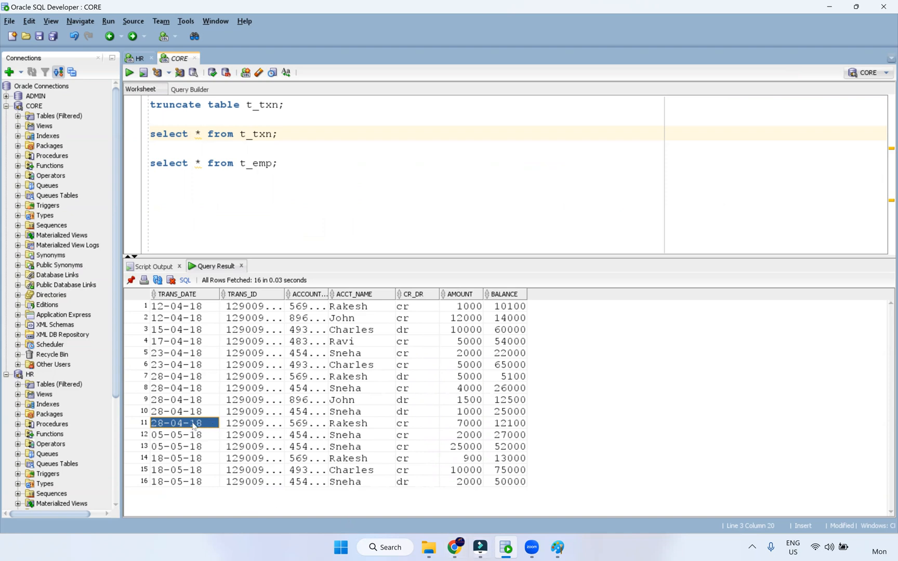
Put trans_date and an empty to_char() in the t_txn query; widen the TRANS_ID and ACCOUNT_NO columns
double_click(199, 134)
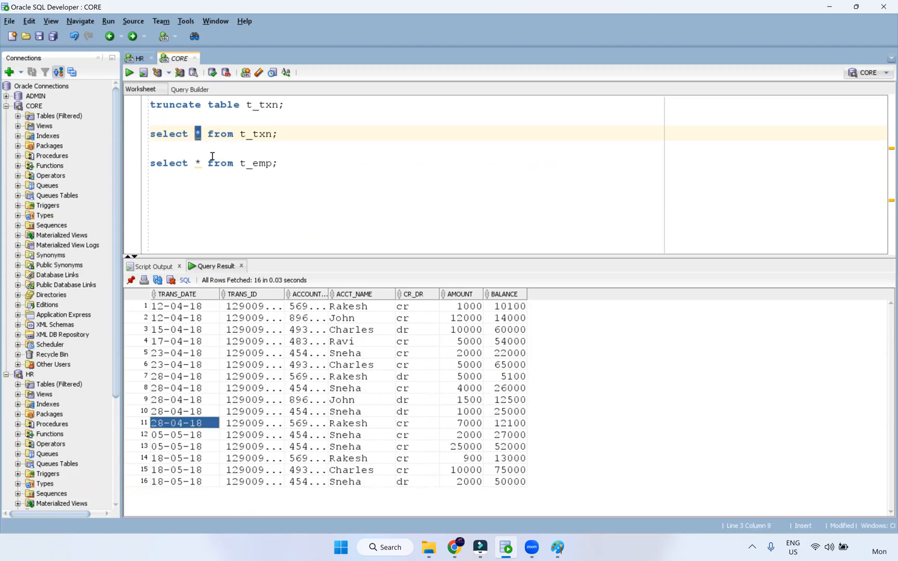
type("trans")
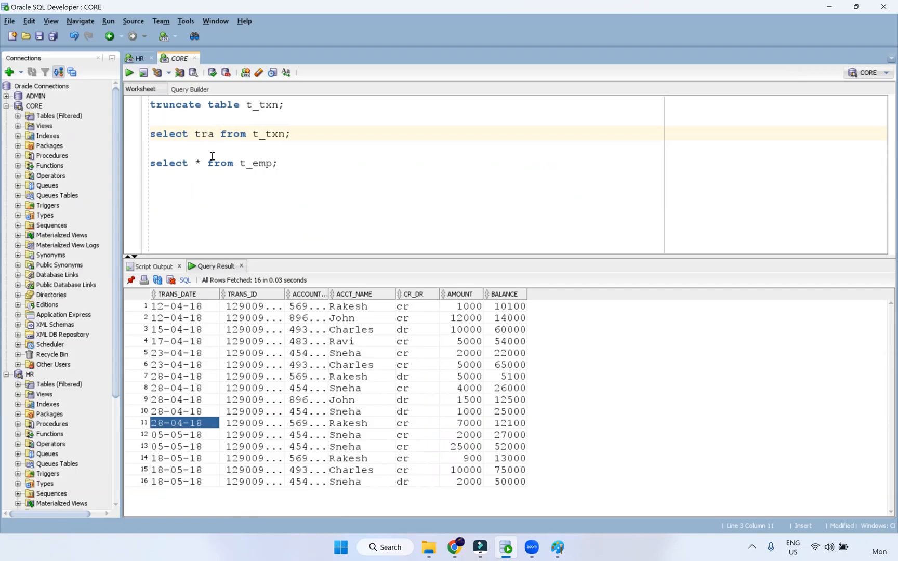
type("_date,")
key("Escape")
type("to_char(")
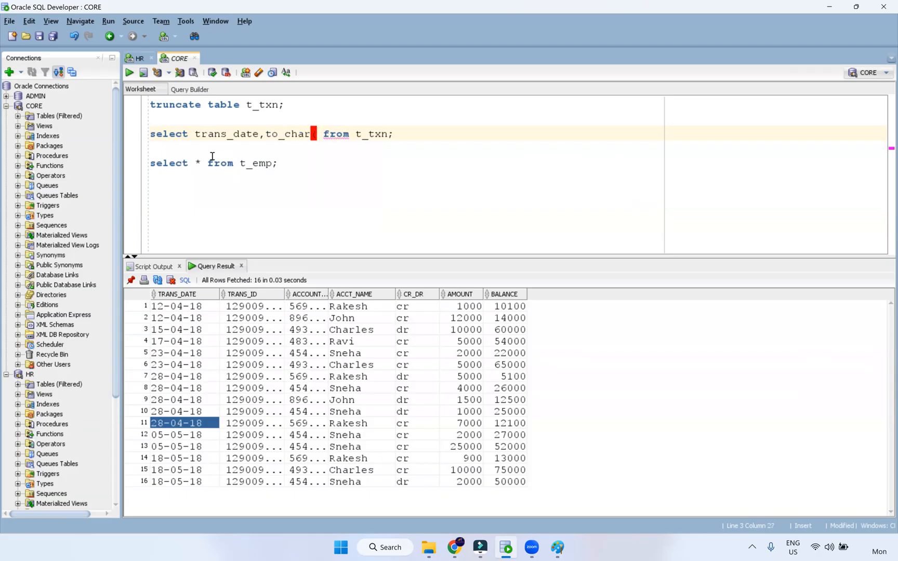
type(")")
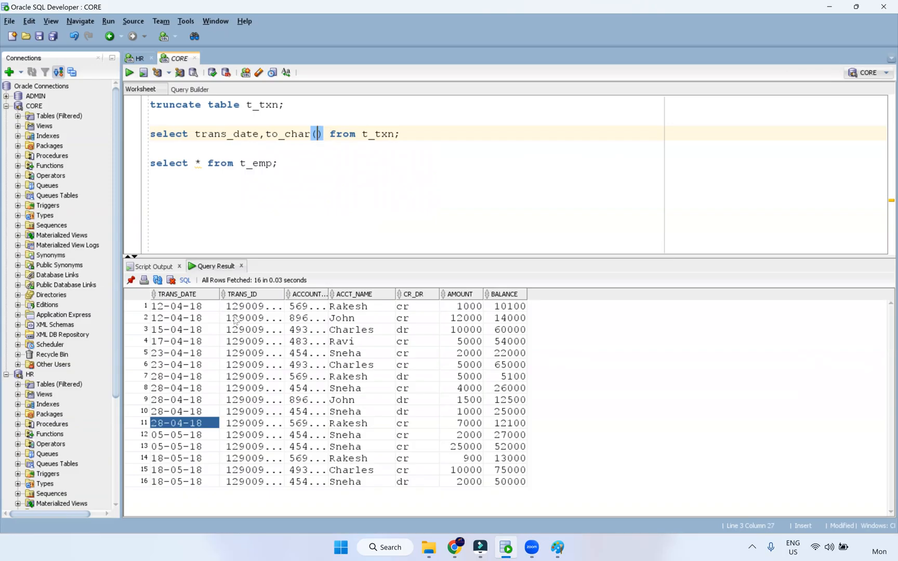
double_click(285, 296)
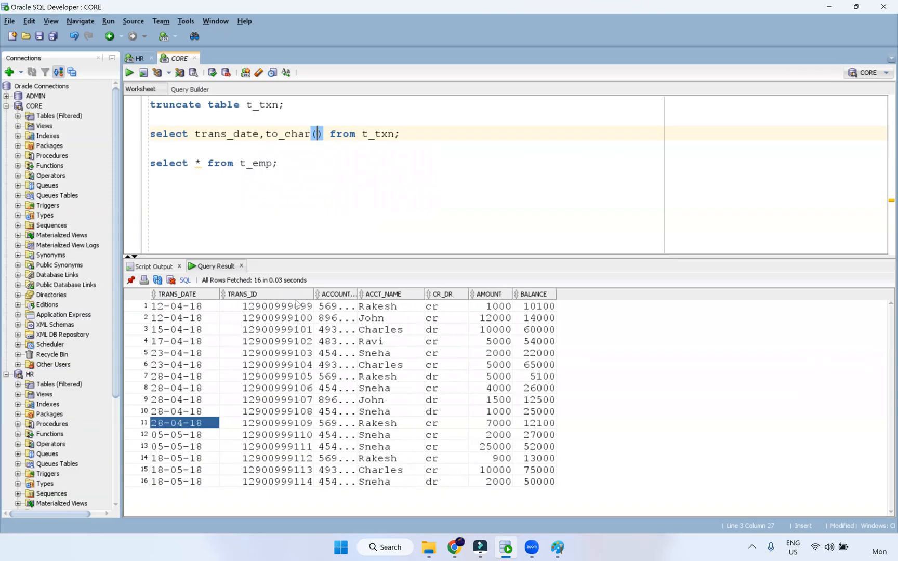
double_click(354, 294)
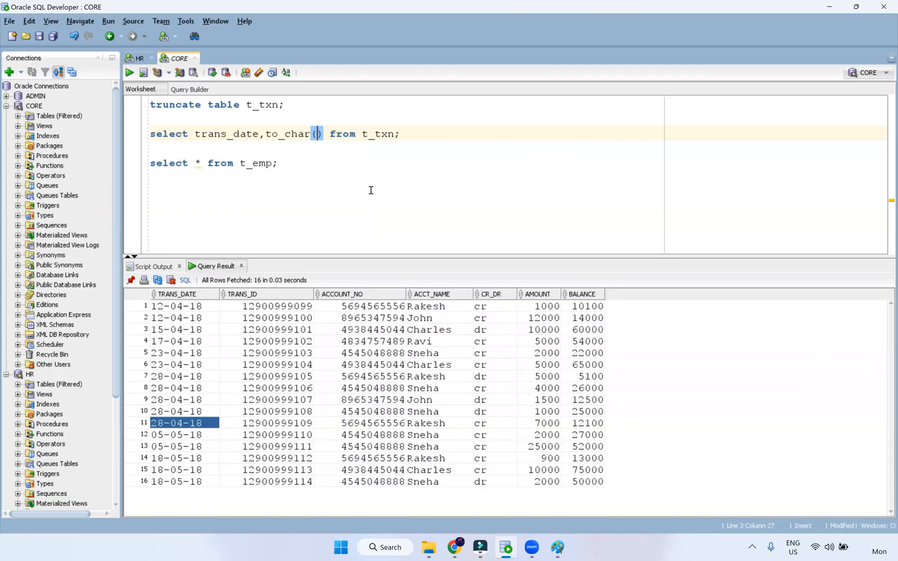
Run to_char(trans_date,'dd-mm-yyyy') on t_txn and compare the formatted dates with the raw TRANS_DATE values
double_click(246, 134)
key("ctrl+c")
left_click(317, 134)
key("ctrl+v")
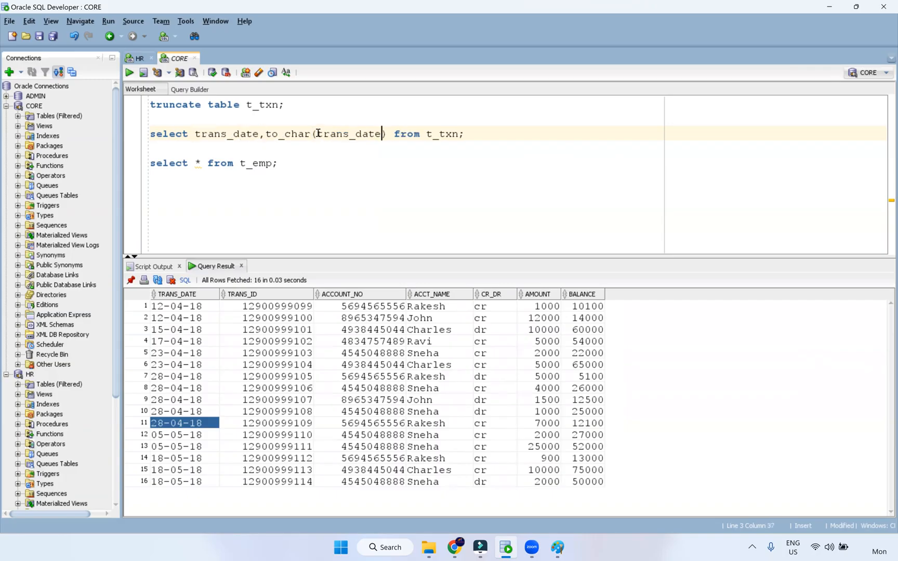
type(",'d")
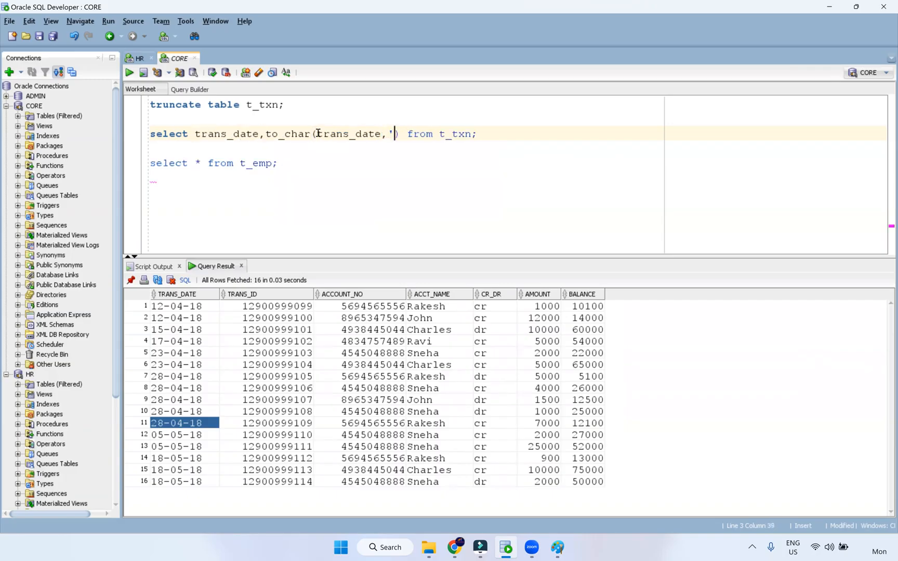
type("d-mm-")
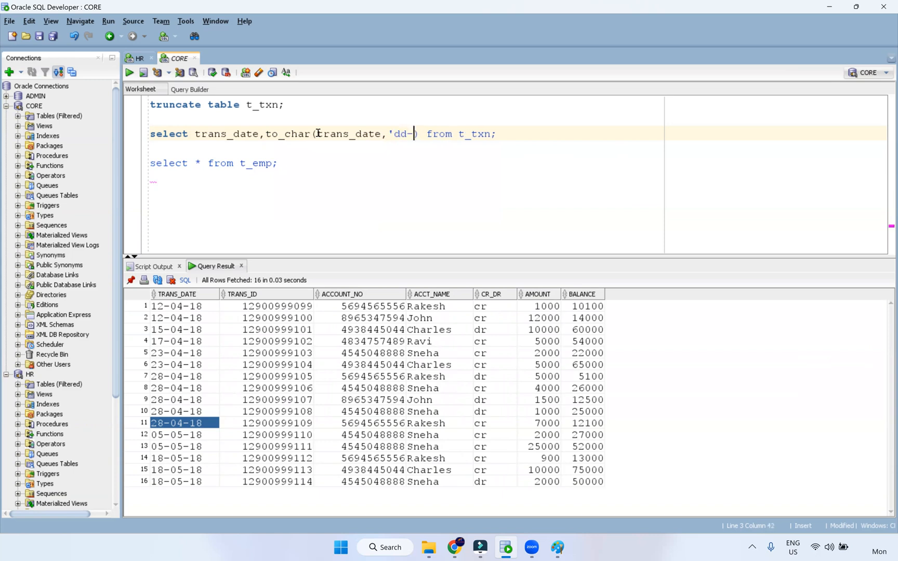
type("yyyy'")
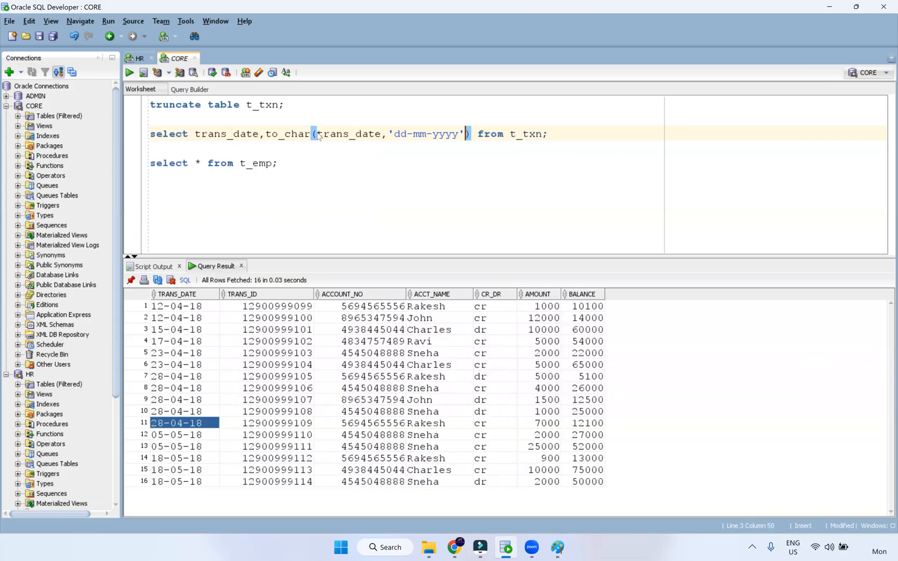
key("ctrl+Return")
left_click_drag(188, 307, 187, 332)
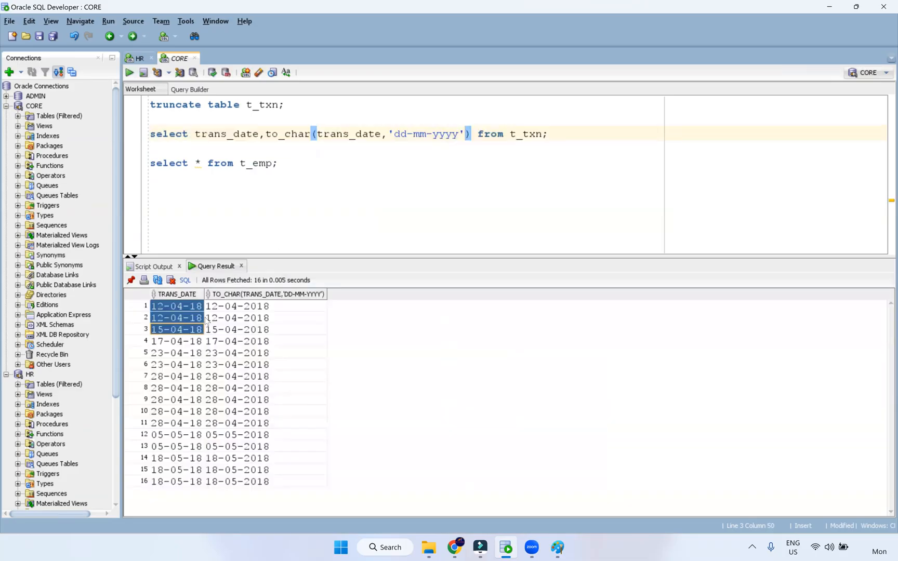
left_click_drag(261, 311, 253, 488)
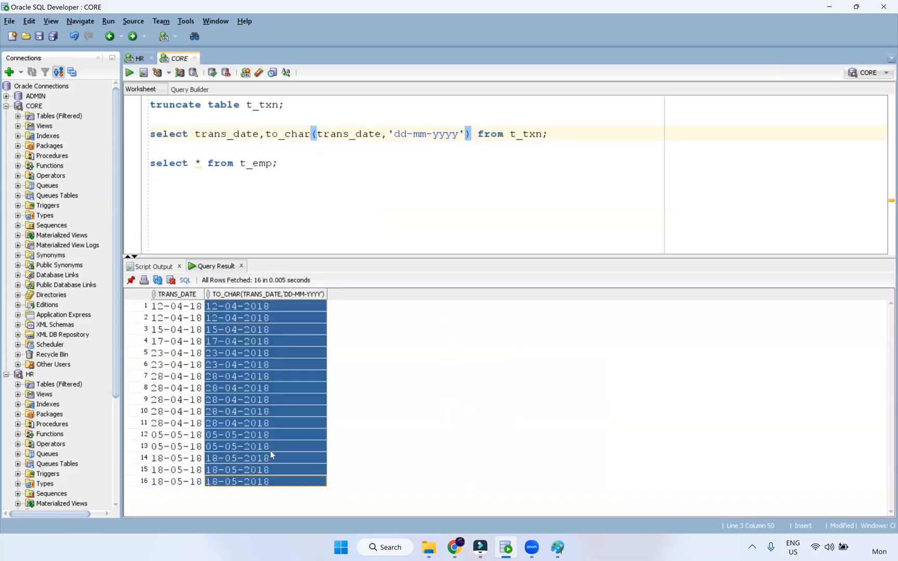
Run select * from t_emp and review the DOB, SKILLSET and COUNTRY values of the 26 rows
left_click(301, 171)
key("BackSpace")
key("ctrl+Return")
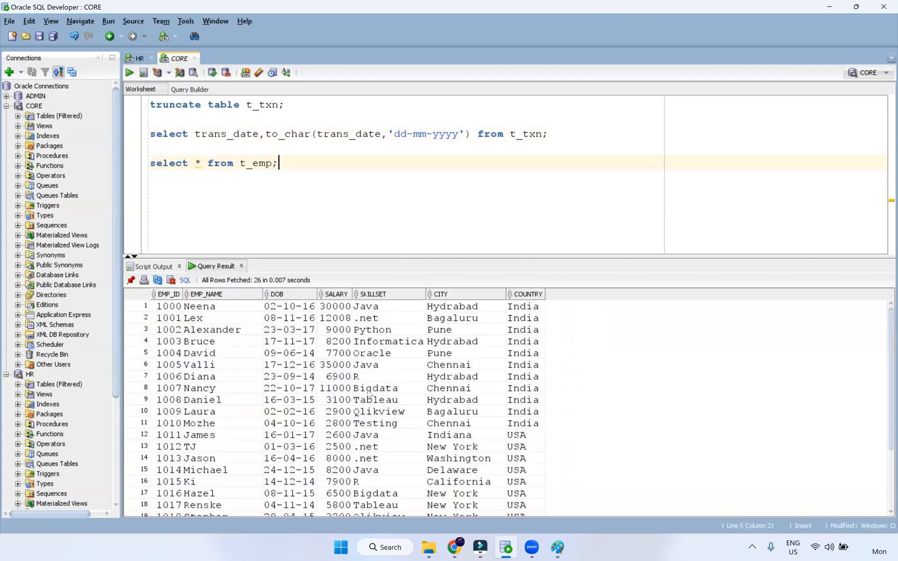
left_click_drag(306, 321, 308, 447)
left_click_drag(412, 378, 417, 434)
left_click_drag(517, 401, 524, 480)
scroll(489, 435, "down", 3)
scroll(475, 431, "up", 3)
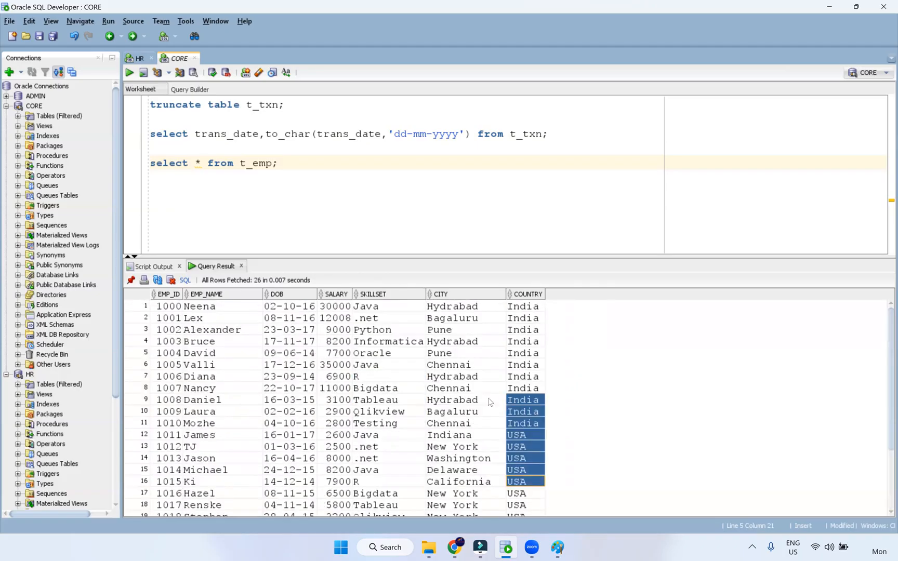
Check the Src_Files folder, go over the to_char(trans_date) expression parts, then move to the Paint diagram
mouse_move(434, 549)
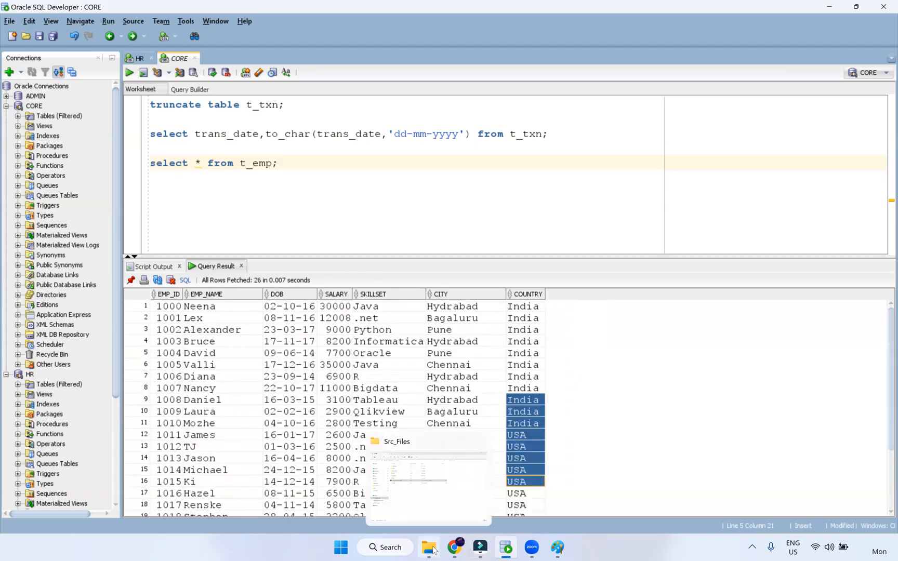
left_click(239, 274)
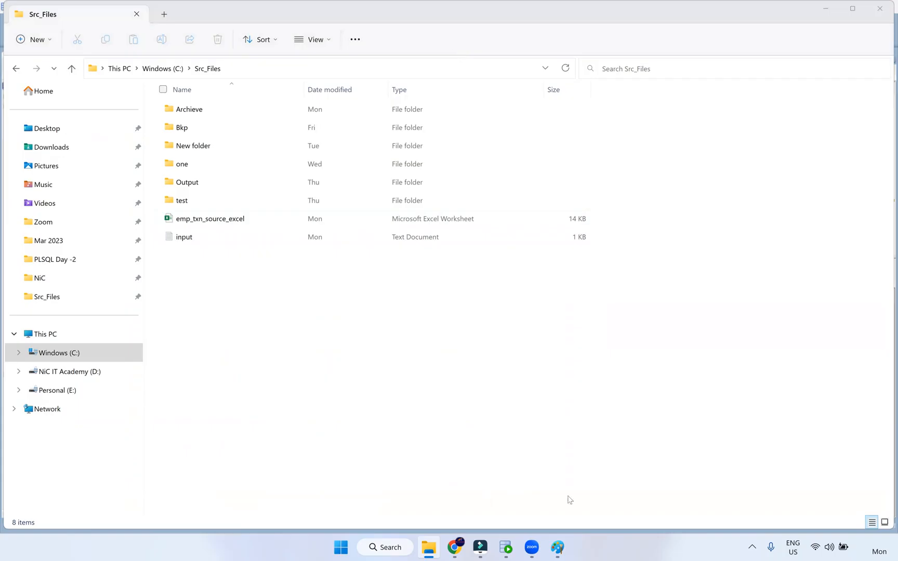
left_click(505, 547)
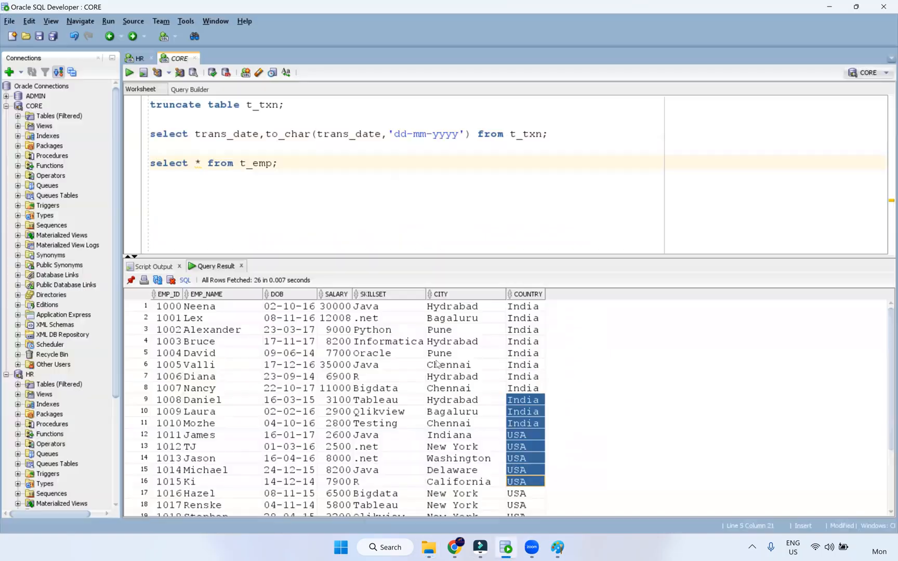
double_click(303, 134)
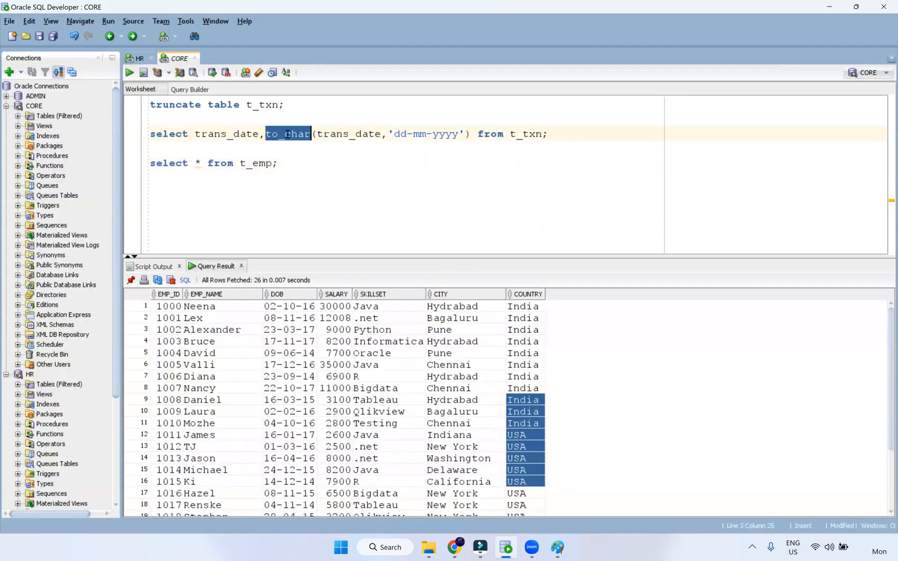
double_click(345, 134)
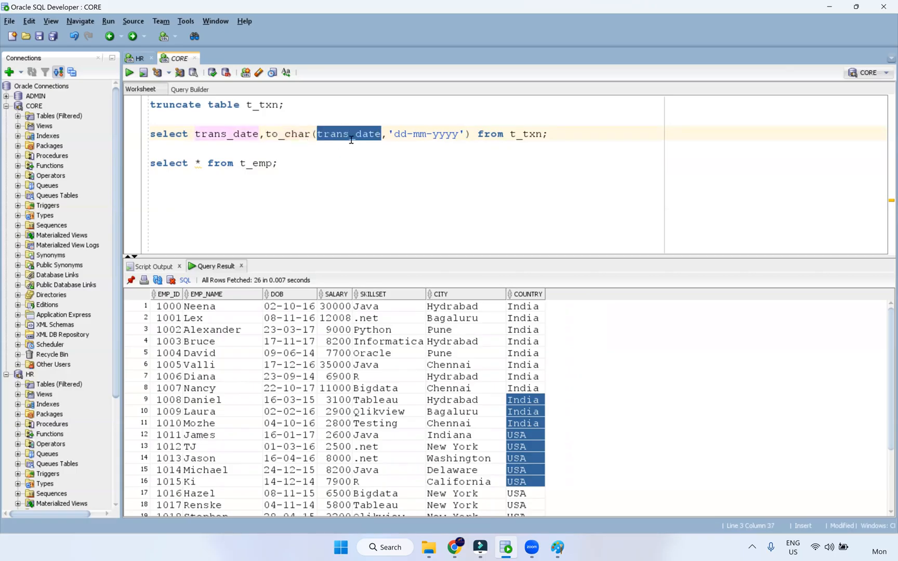
left_click_drag(286, 136, 310, 134)
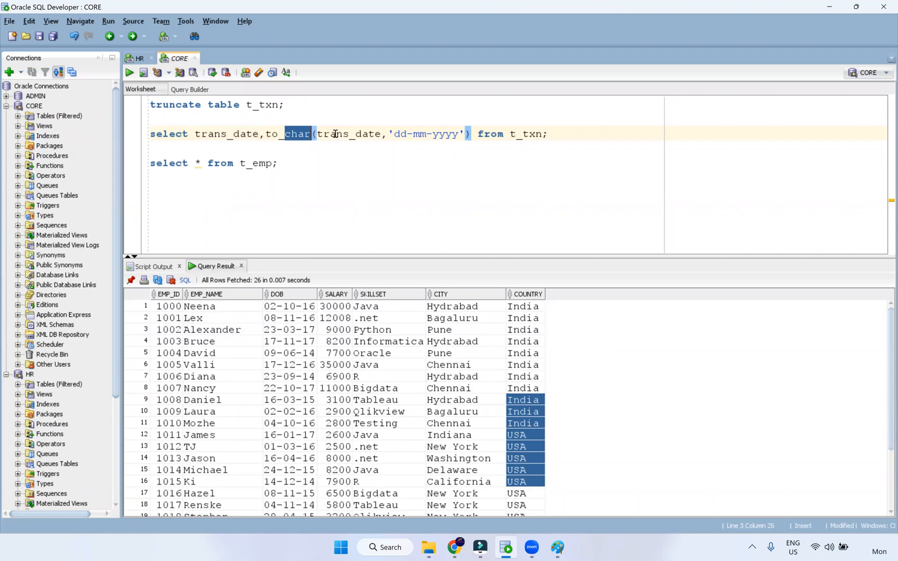
double_click(335, 134)
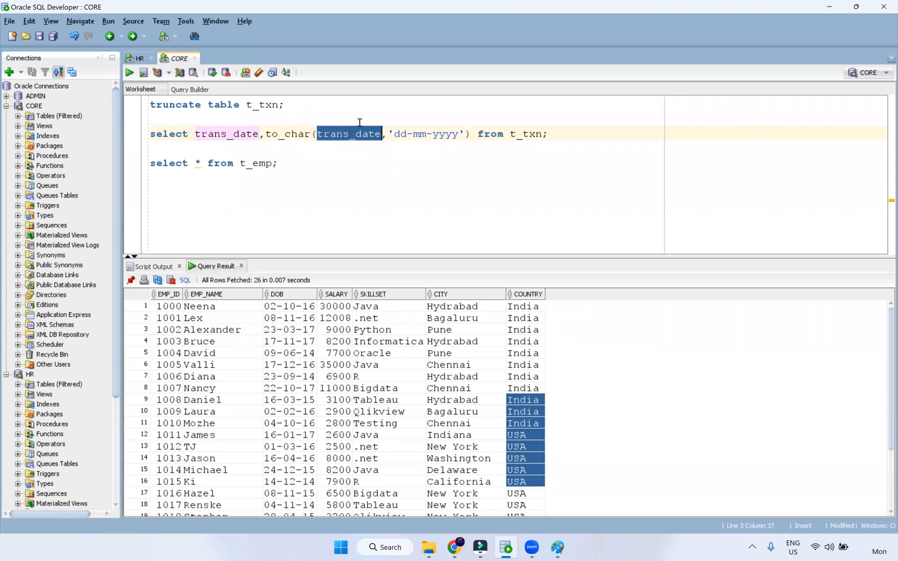
double_click(302, 133)
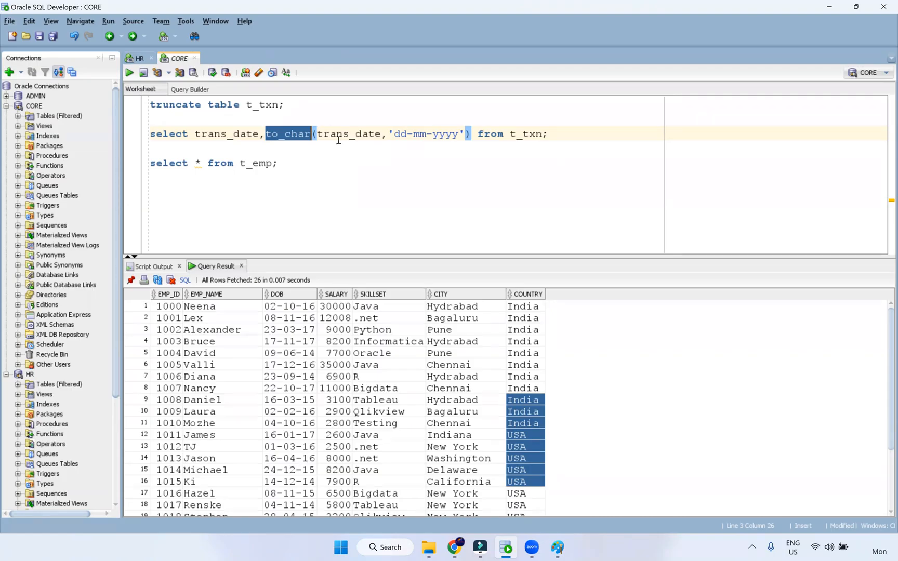
double_click(357, 135)
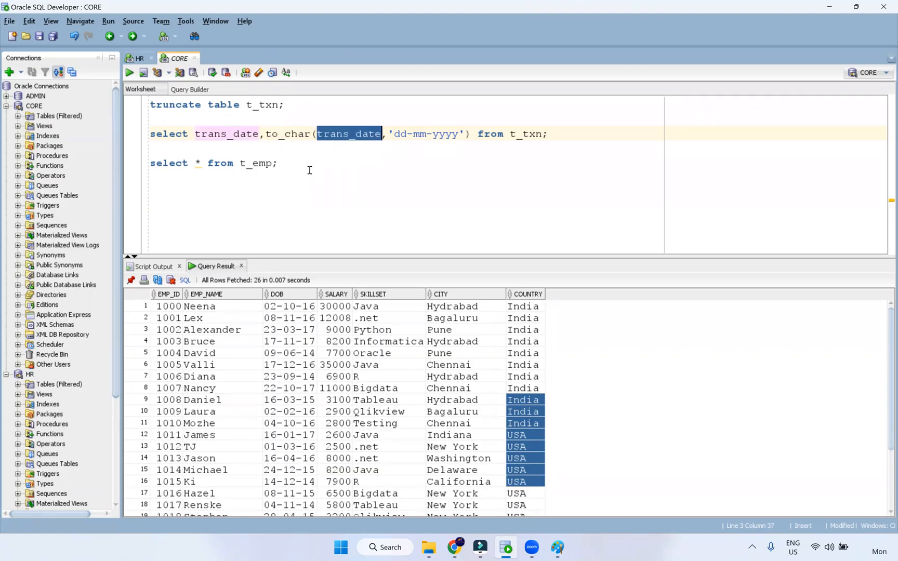
left_click(278, 183)
key("Return")
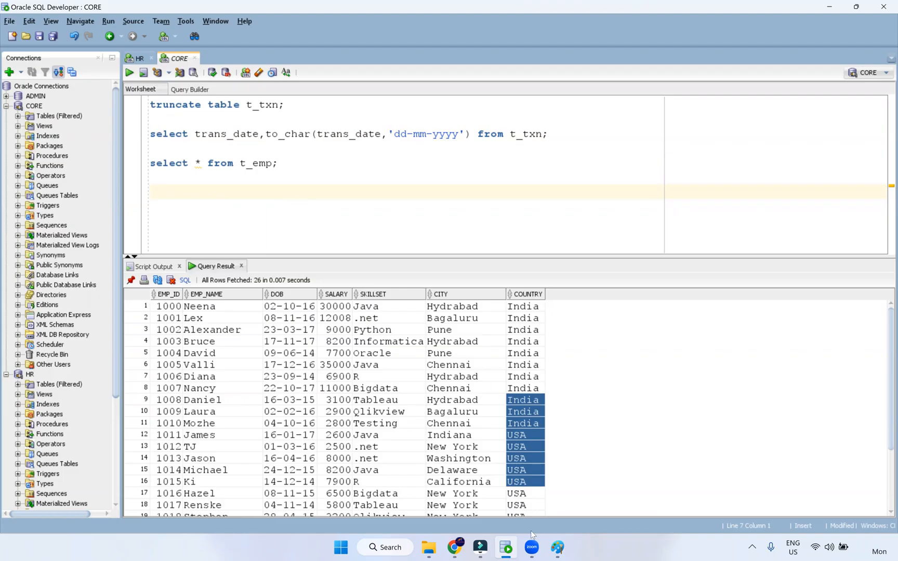
left_click(557, 548)
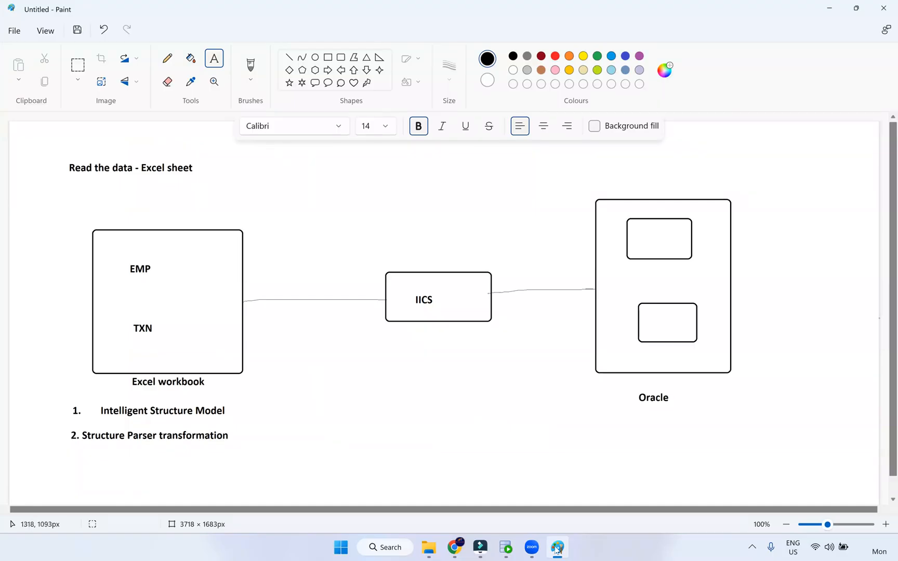
Select emp_txn_source_excel in Src_Files, return to Paint, then bring up the m_EMP_TXN_Excel-1 job results
left_click(428, 547)
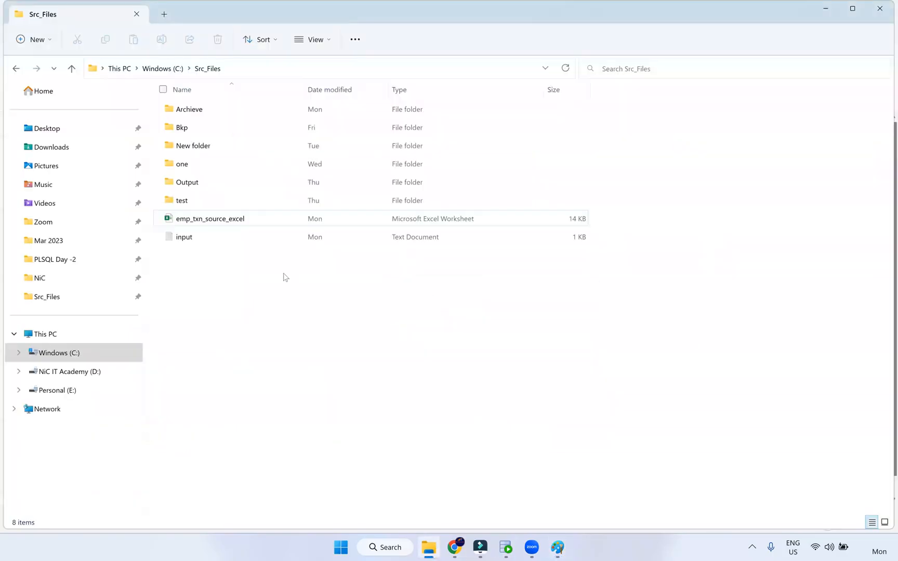
left_click(201, 218)
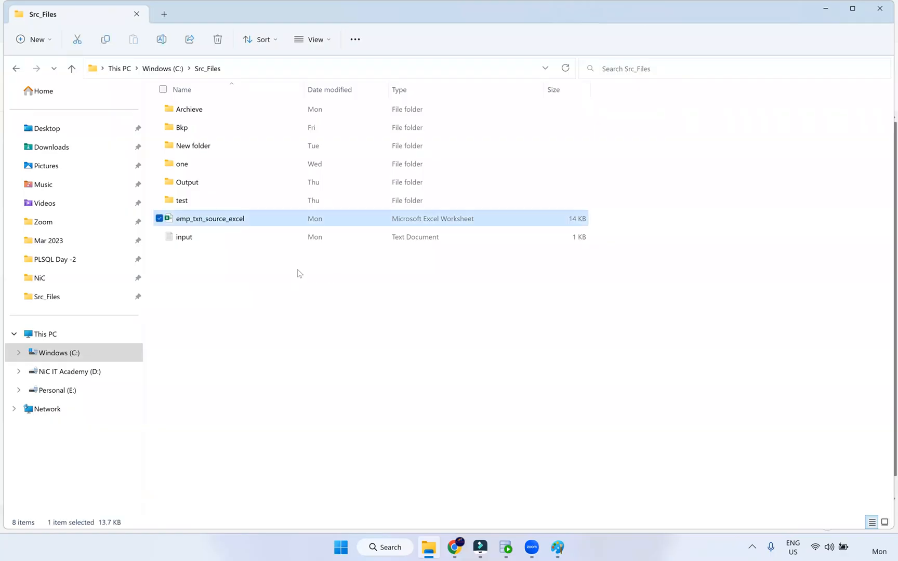
key("alt+Tab")
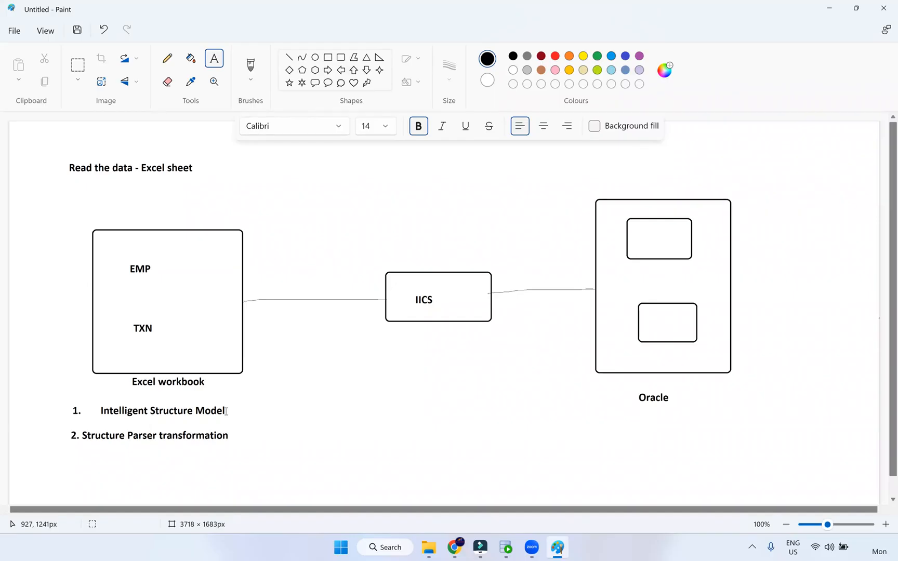
left_click(454, 548)
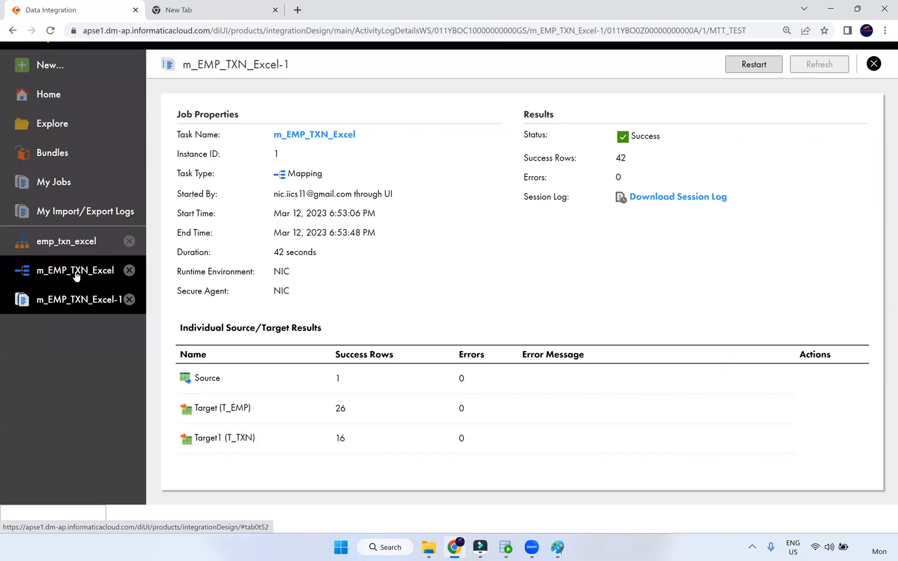
Open m_EMP_TXN_Excel, scroll the transformation palette, and list Components types in the New Asset dialog
left_click(76, 271)
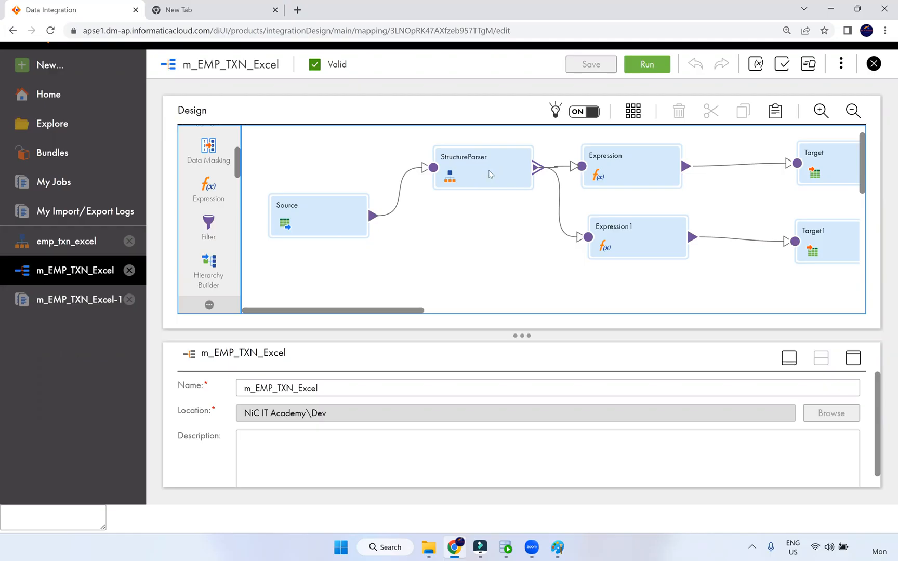
scroll(221, 249, "down", 1)
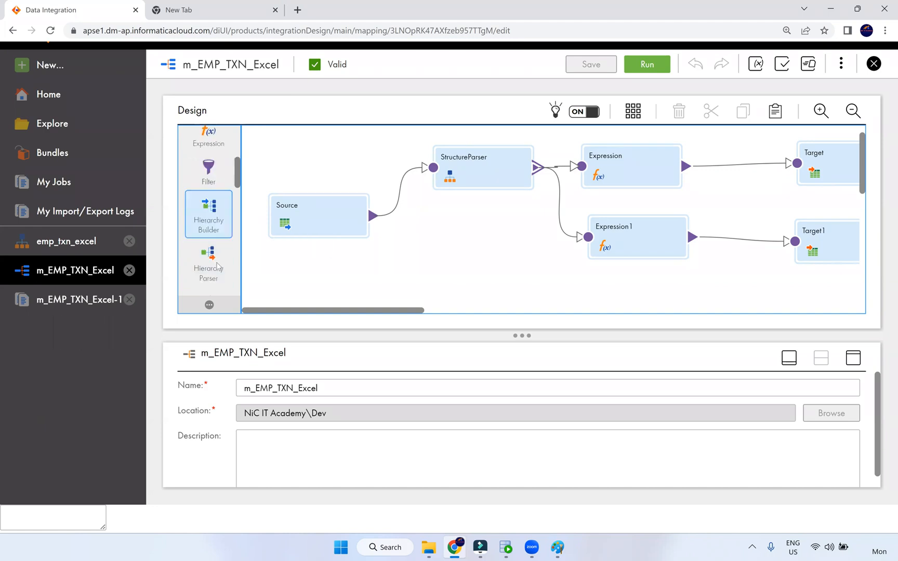
scroll(218, 266, "down", 2)
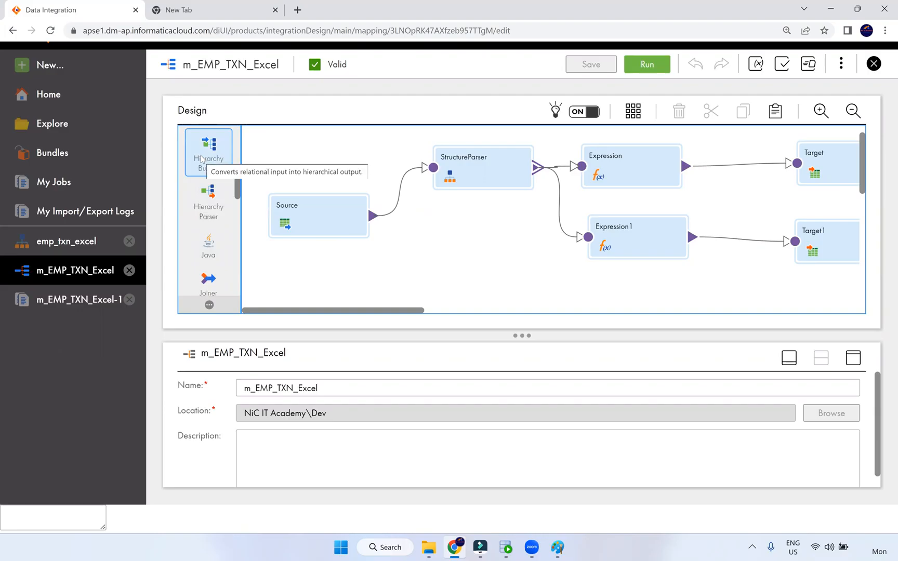
left_click(66, 59)
left_click(194, 288)
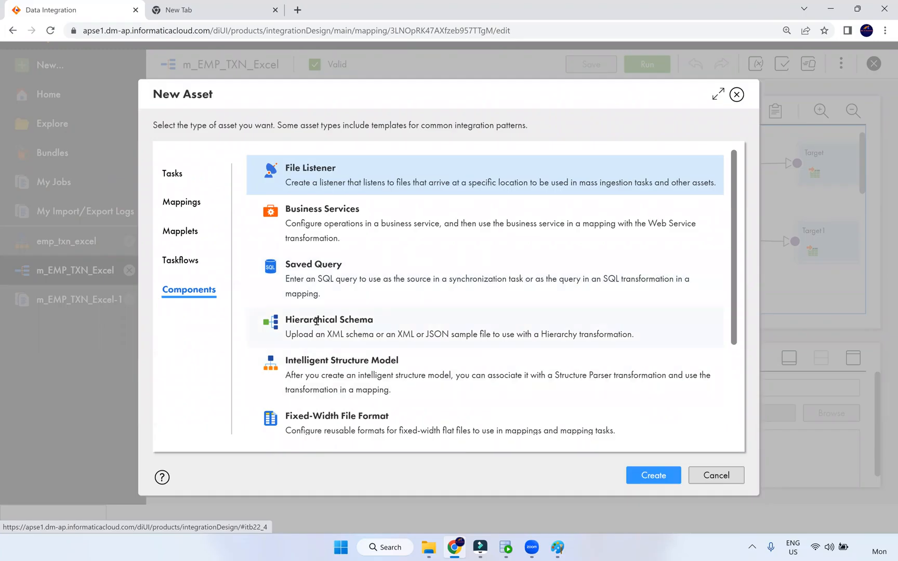
Start a new Intelligent Structure Model, then close it and discard the unsaved Intelligent Structure Model2
triple_click(297, 322)
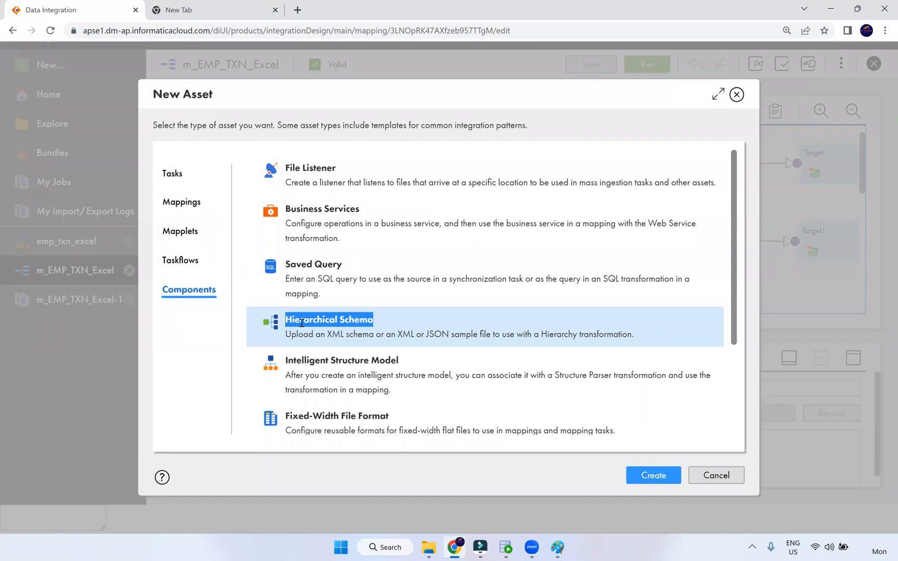
double_click(333, 357)
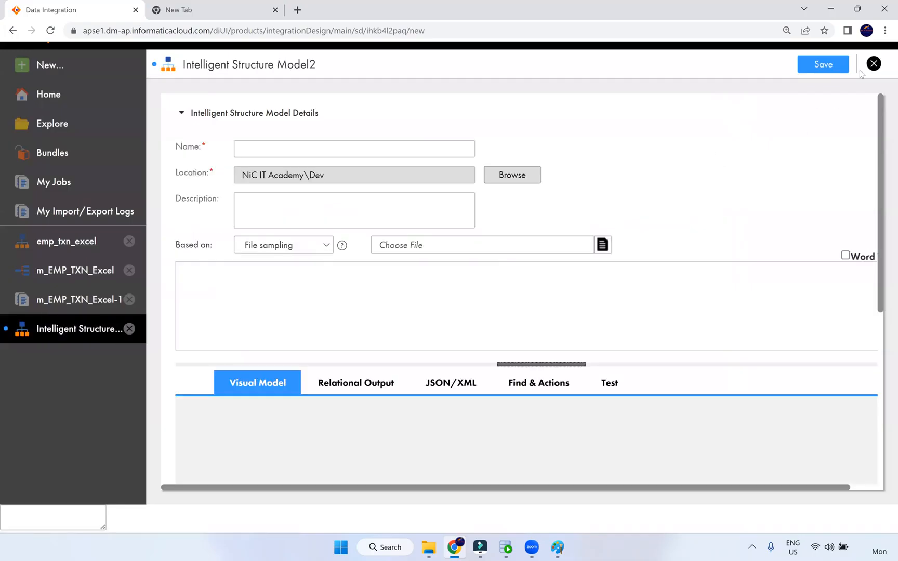
left_click(873, 63)
left_click(511, 325)
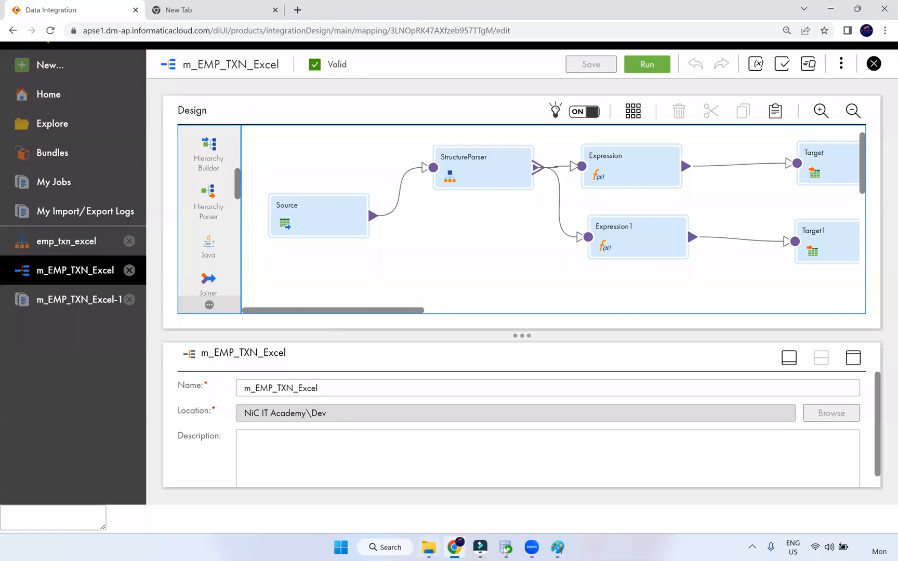
Review the employee table on the emp sheet from A1, then show StructureParser's properties in the mapping
mouse_move(424, 548)
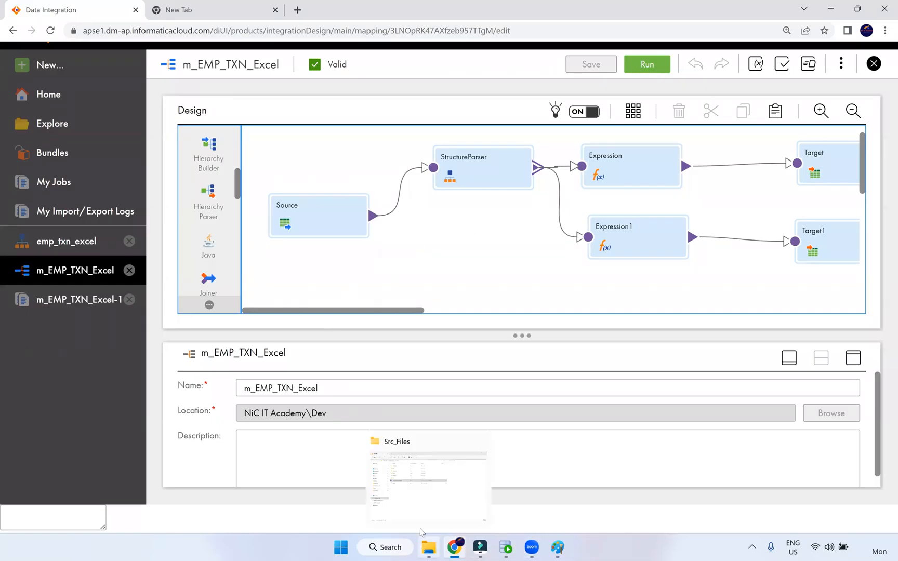
left_click(423, 496)
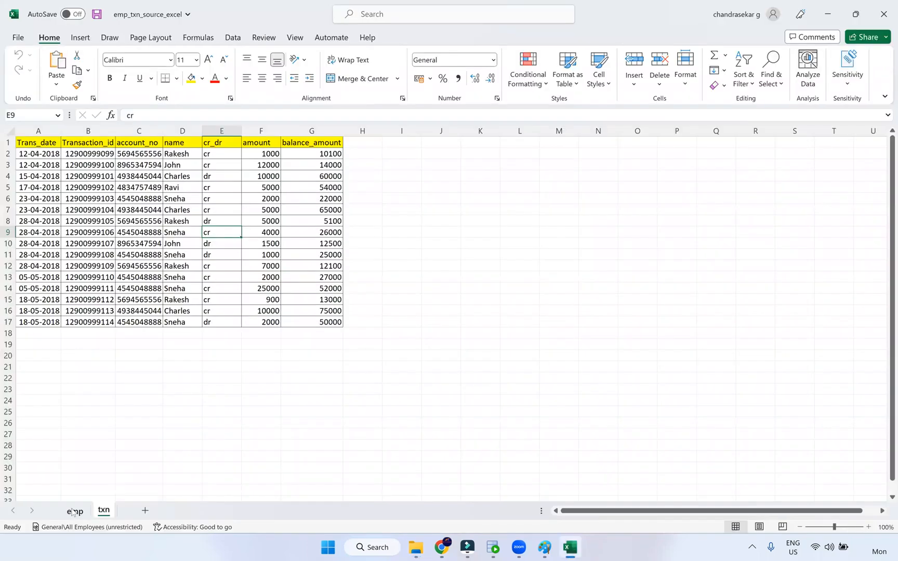
left_click(73, 511)
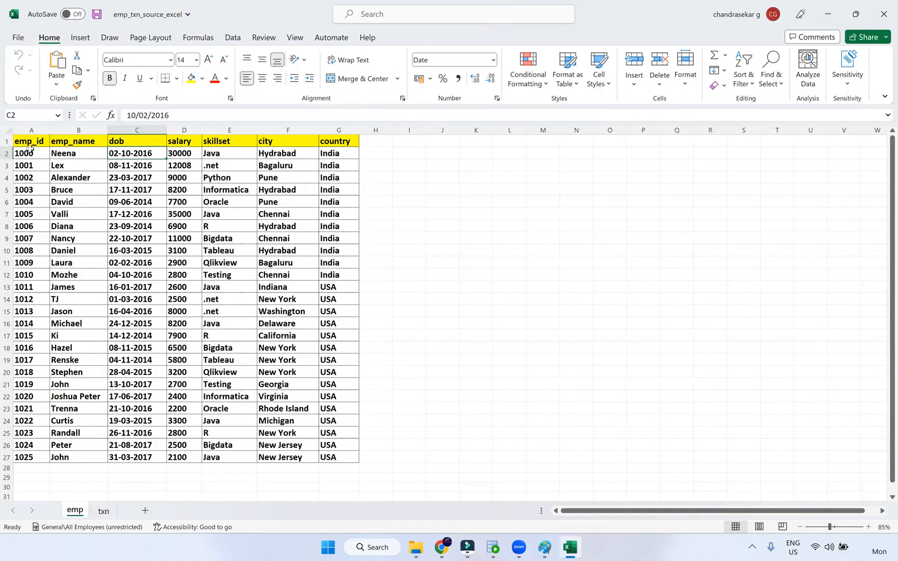
key("ctrl+Home")
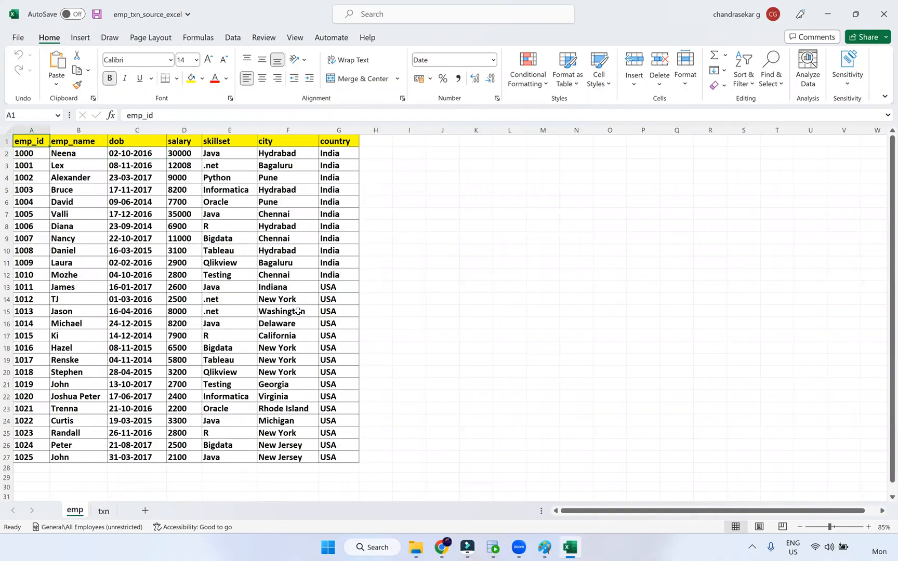
left_click(322, 466, "shift")
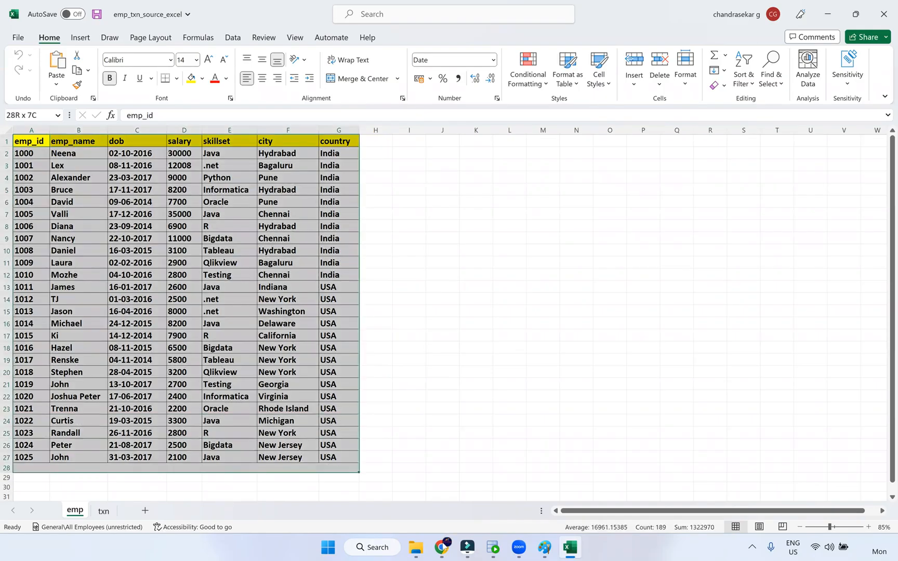
left_click(441, 481)
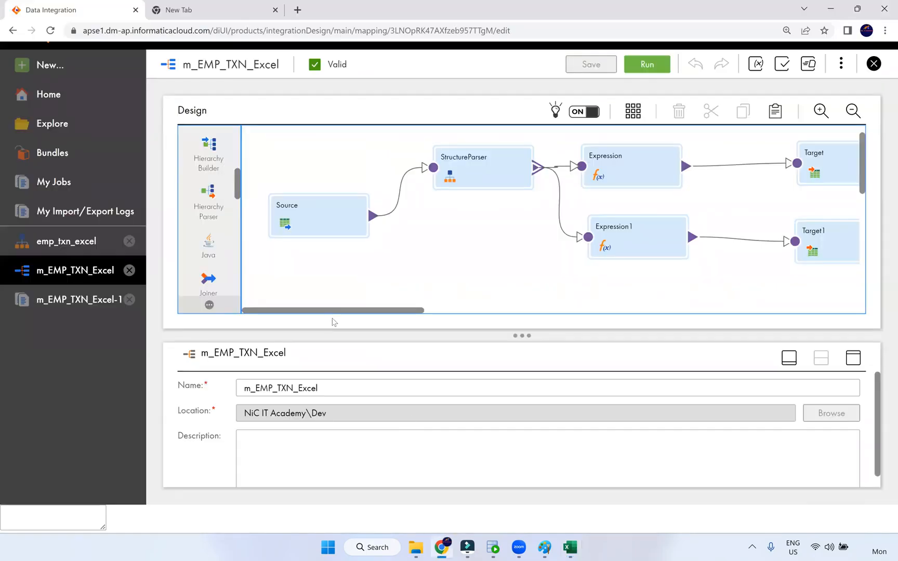
left_click(461, 174)
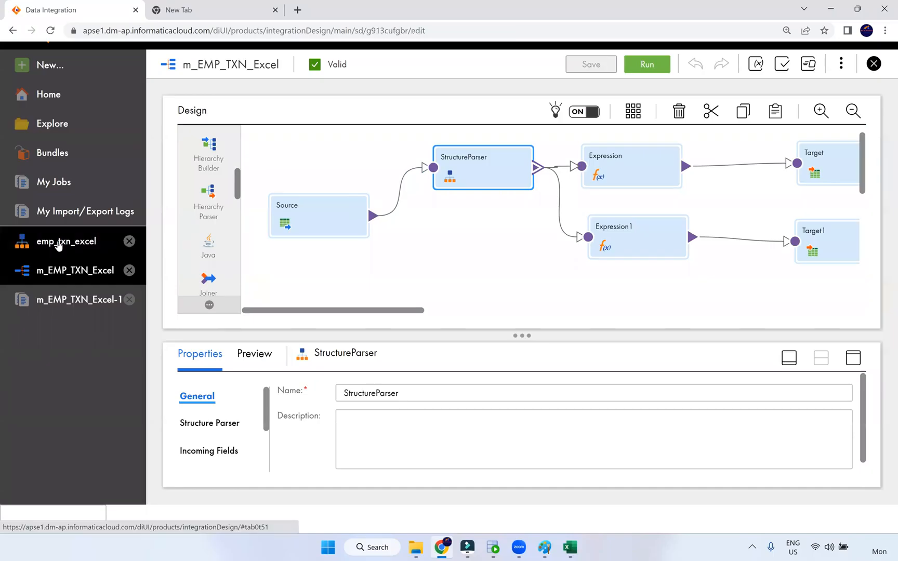
Open emp_txn_excel, run Discover Structure, expand the emp address and txn element fields, then discard changes
left_click(61, 242)
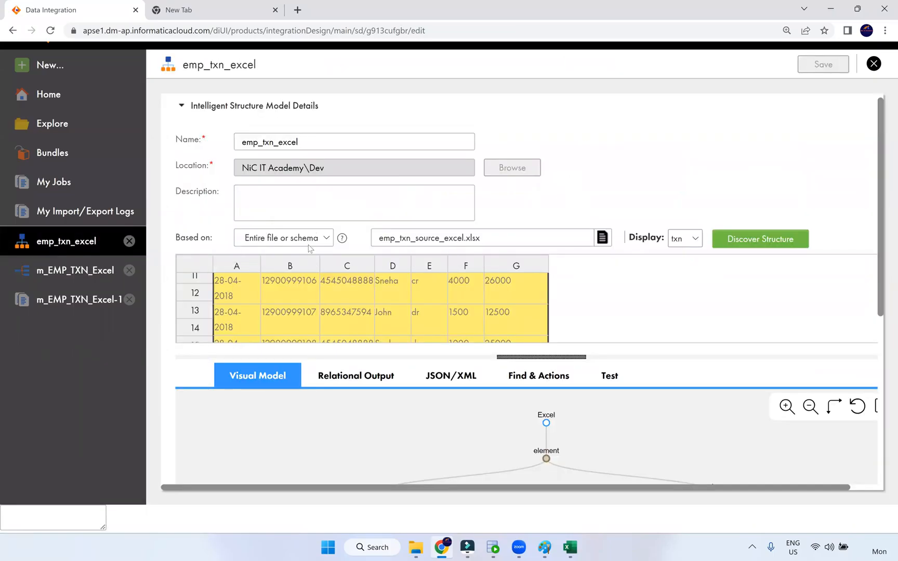
left_click(740, 243)
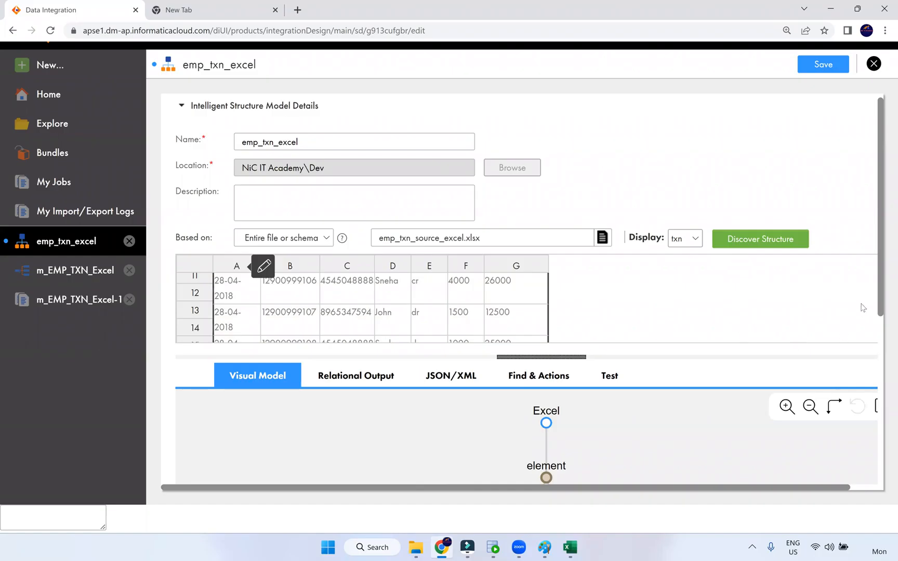
scroll(882, 325, "down", 4)
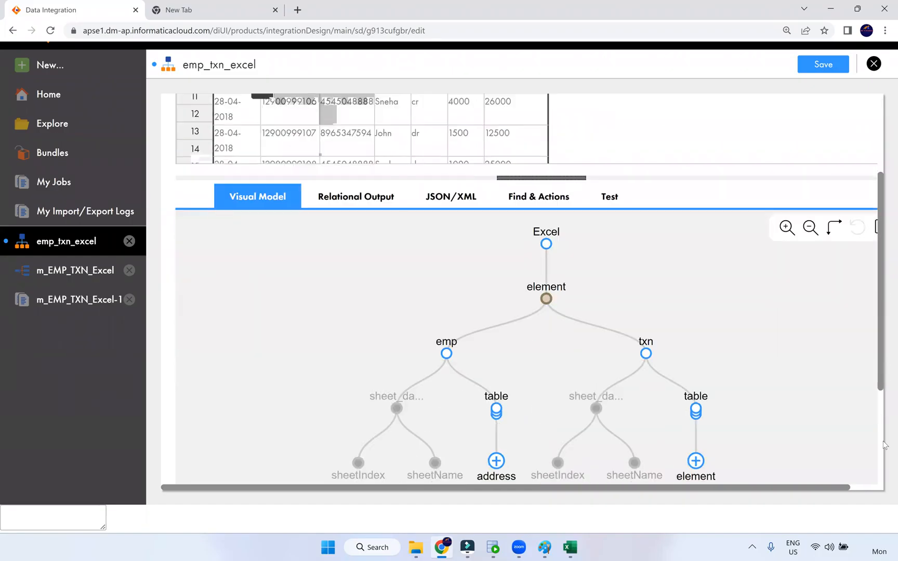
scroll(884, 476, "down", 3)
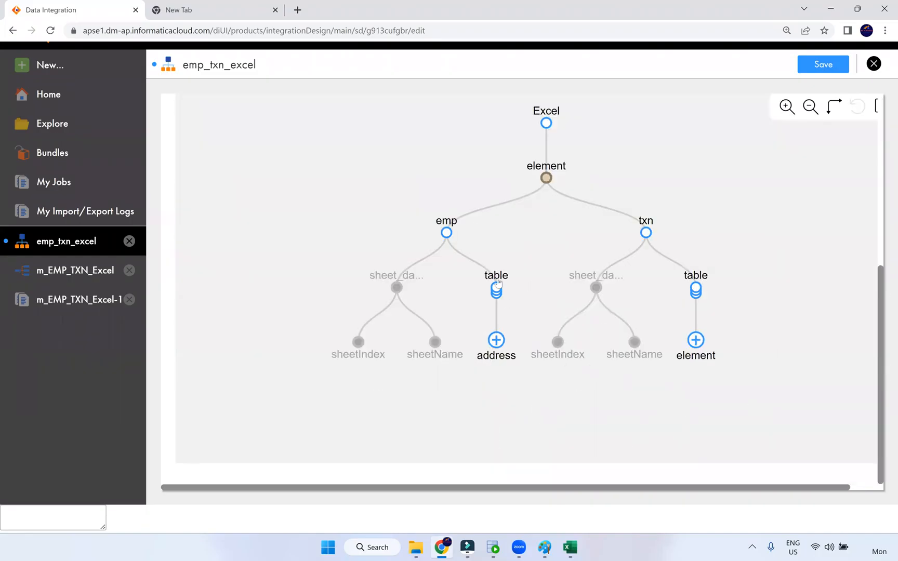
left_click(496, 341)
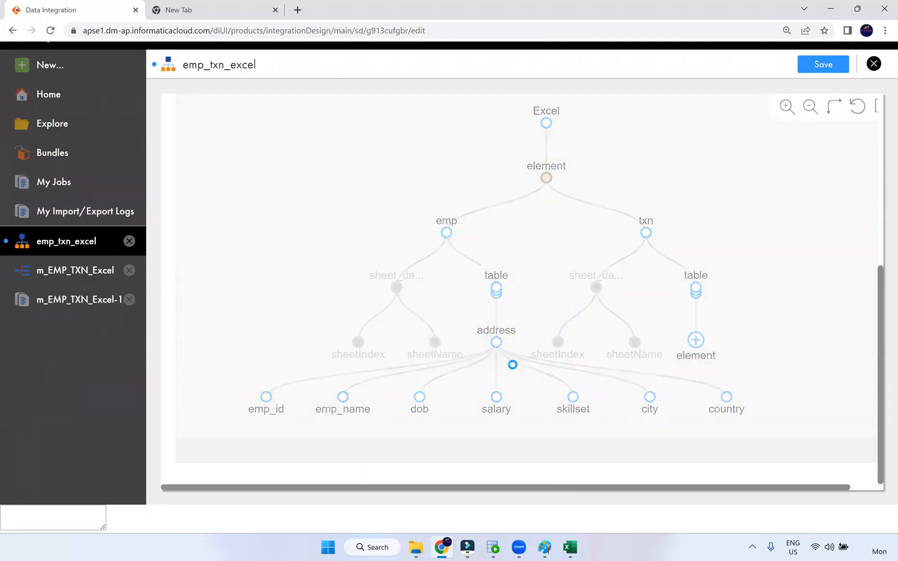
left_click(696, 340)
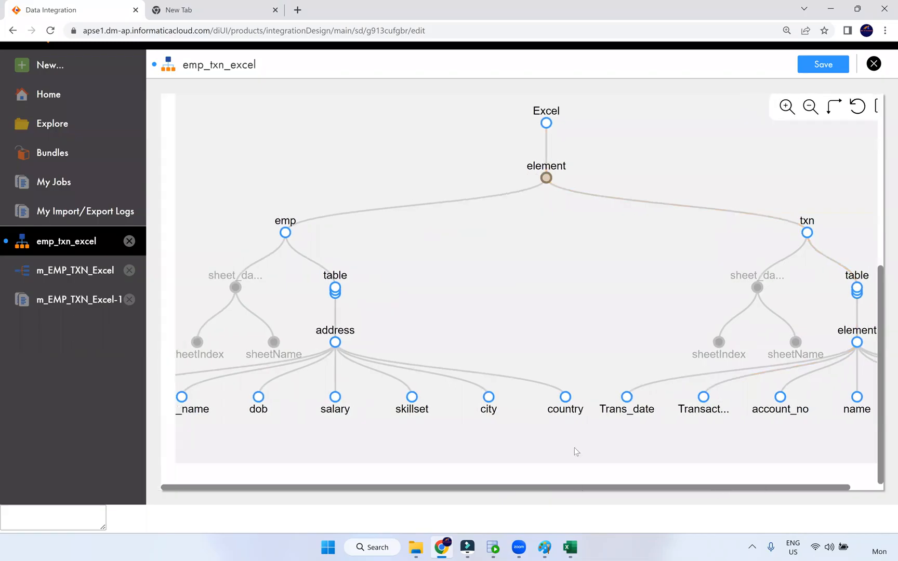
scroll(638, 270, "down", 2)
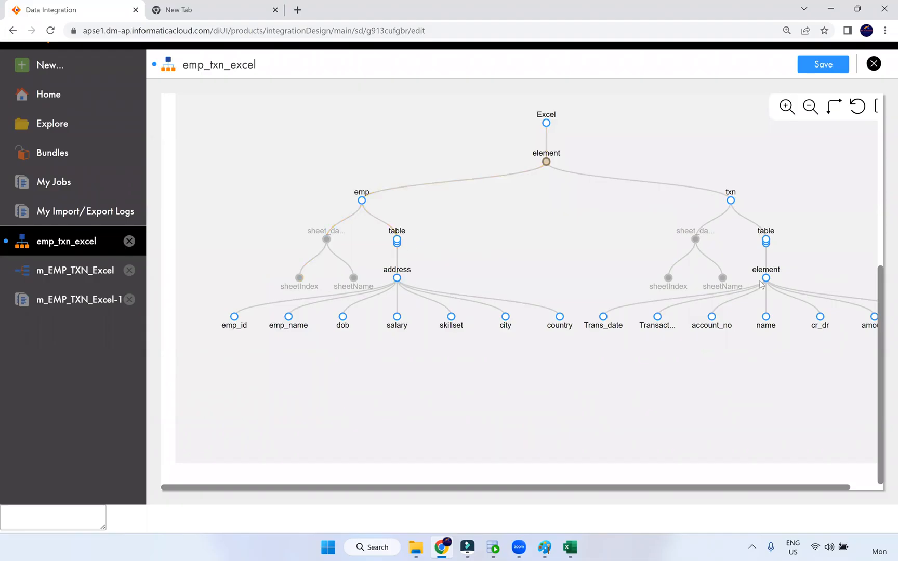
left_click_drag(738, 489, 782, 489)
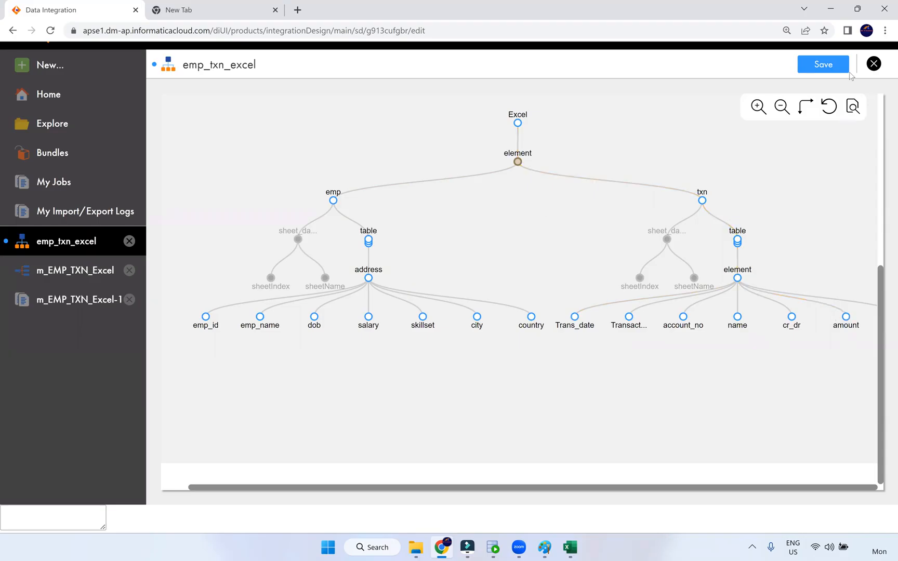
left_click(873, 64)
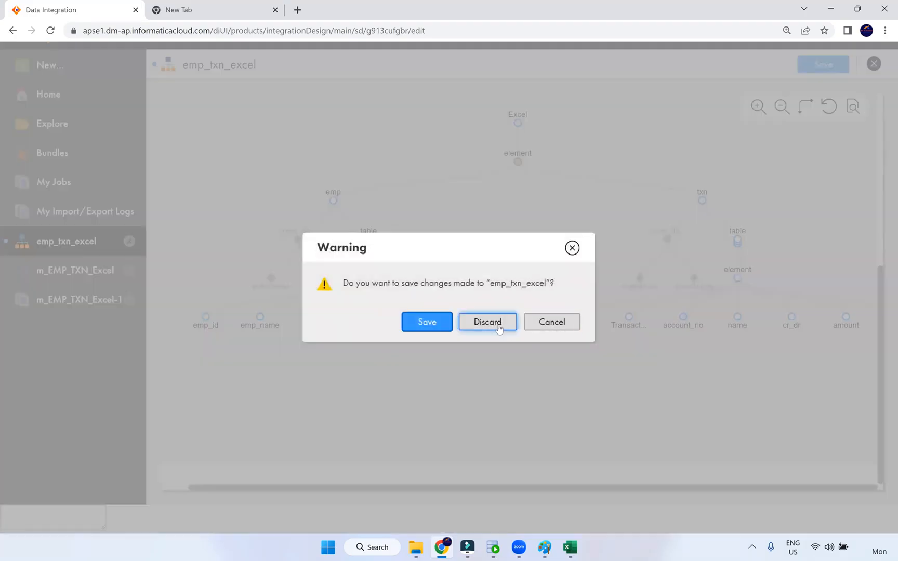
left_click(486, 321)
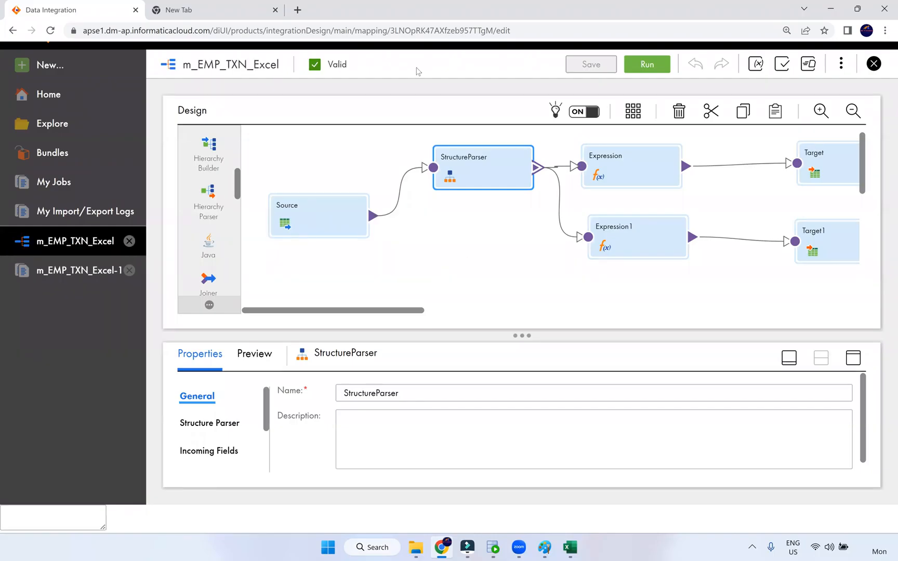
Review the m_EMP_TXN_Excel properties and nodes, then close the Excel source workbook
left_click(487, 257)
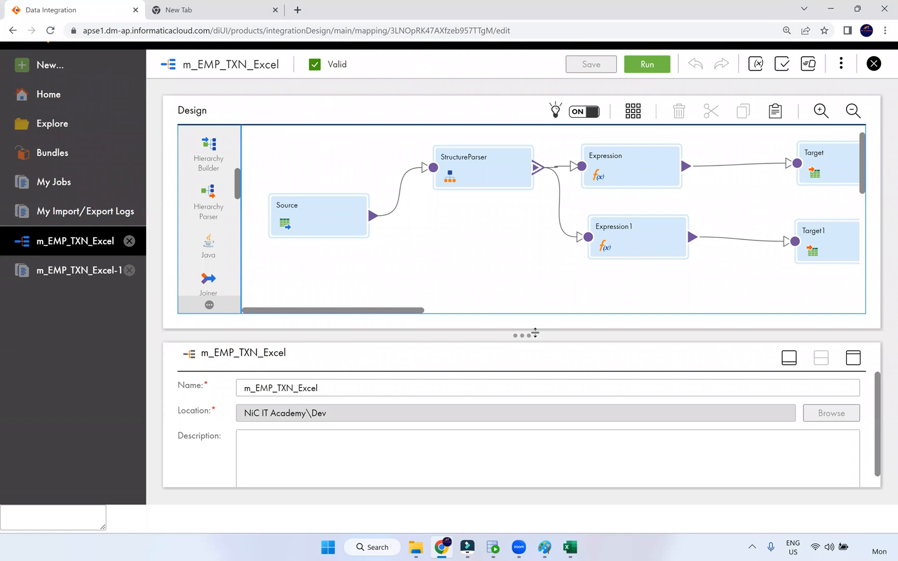
left_click(424, 311)
left_click(311, 310)
left_click(570, 547)
left_click(884, 14)
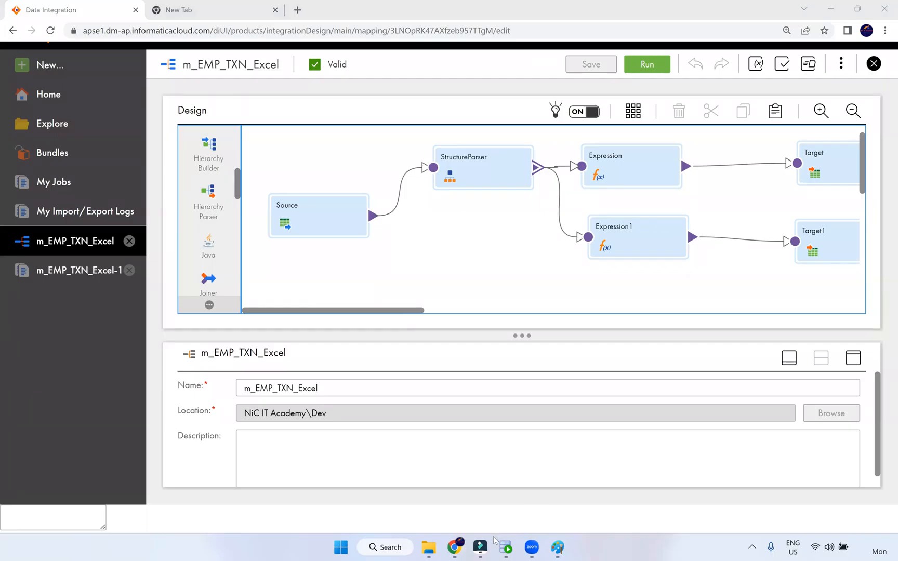
Nudge the Expression node slightly right and bring the Src_Files folder window forward
mouse_move(425, 550)
left_click_drag(618, 168, 636, 168)
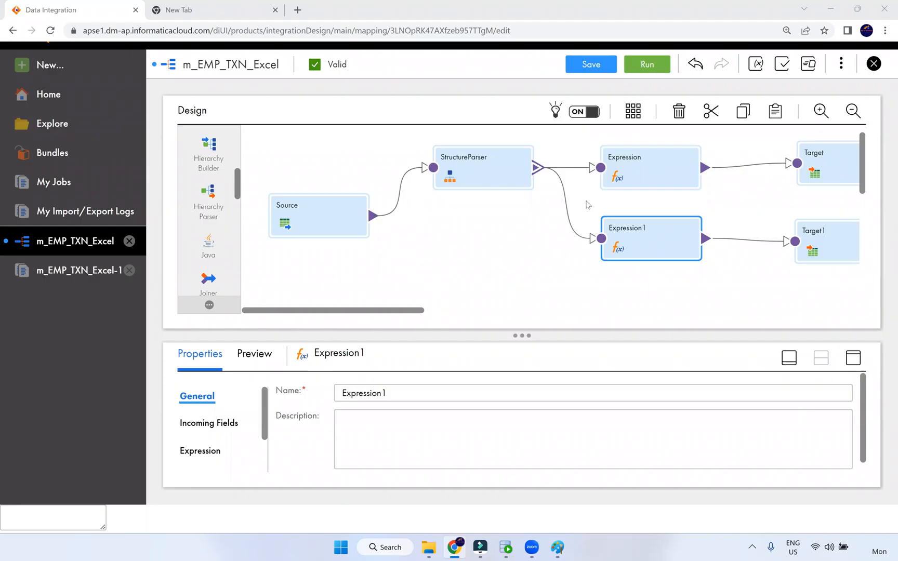
left_click(429, 546)
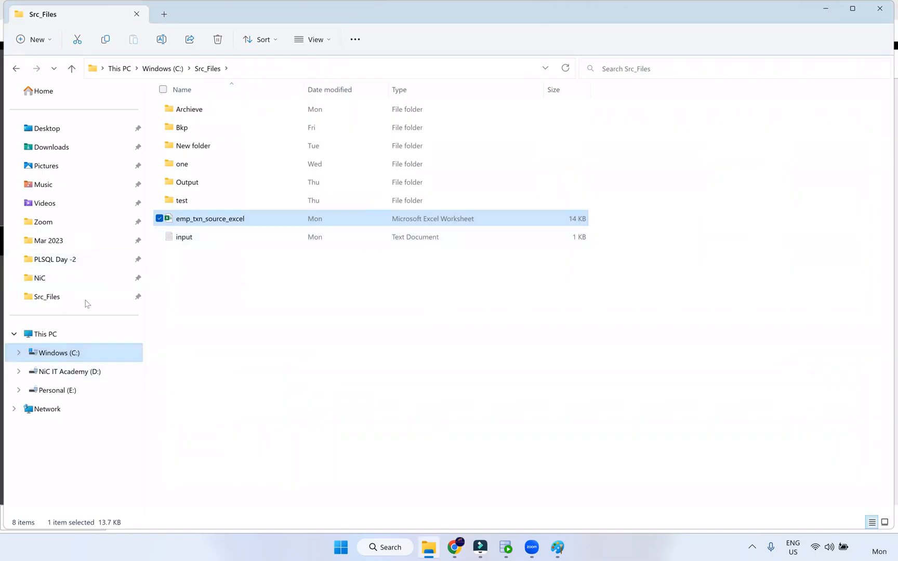
Go to the NiC IT Academy (D:) drive and open Live Training with its nine subject folders
left_click(77, 372)
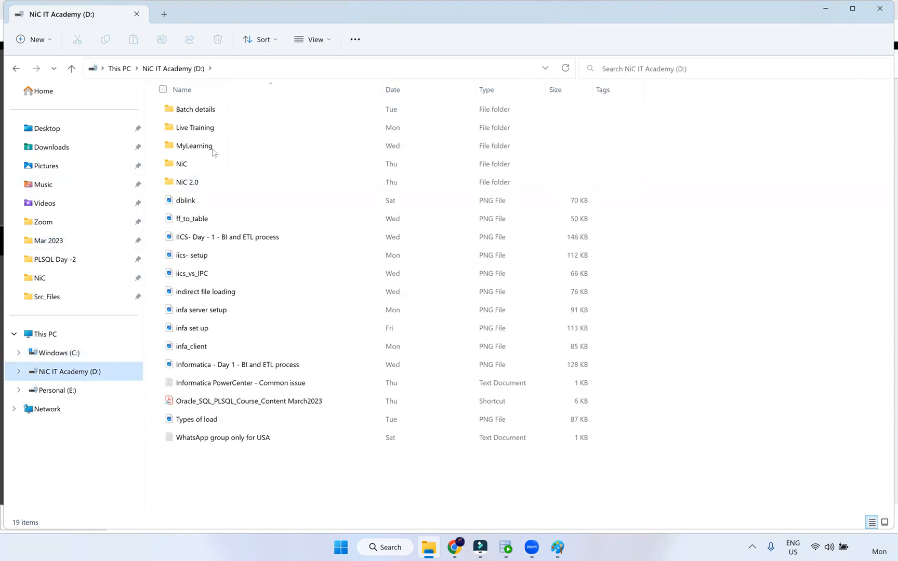
double_click(228, 126)
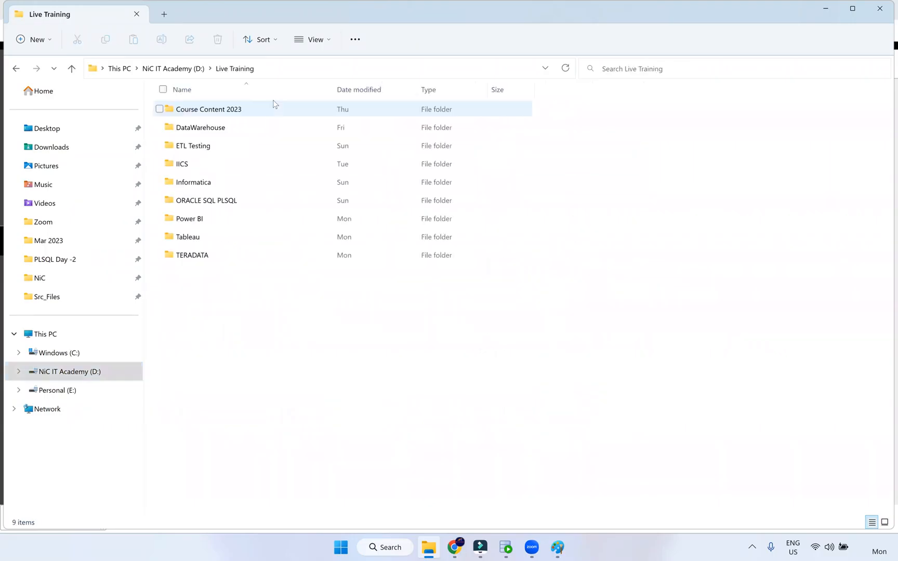
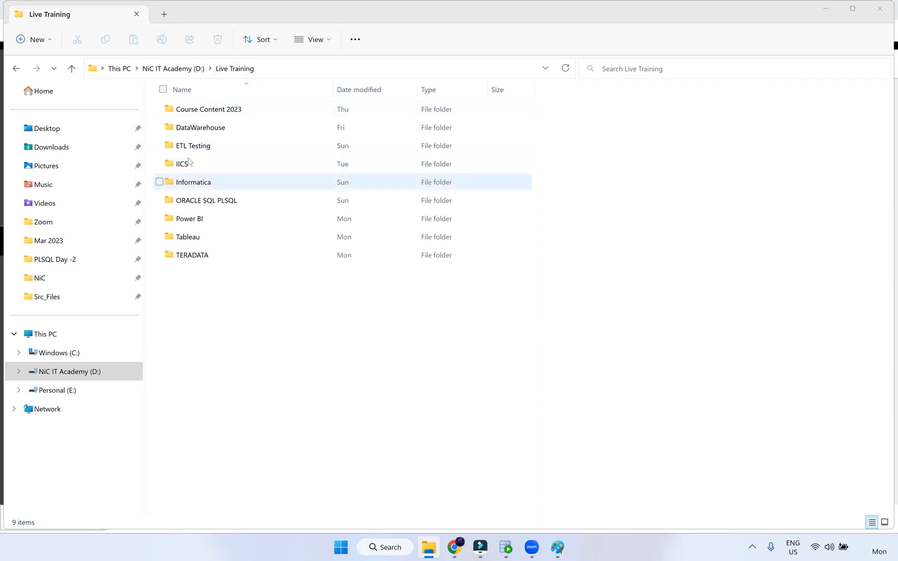
Browse IICS > Documents > Snowflake Connection in File Explorer, then return to the m_EMP_TXN_Excel mapping
double_click(188, 164)
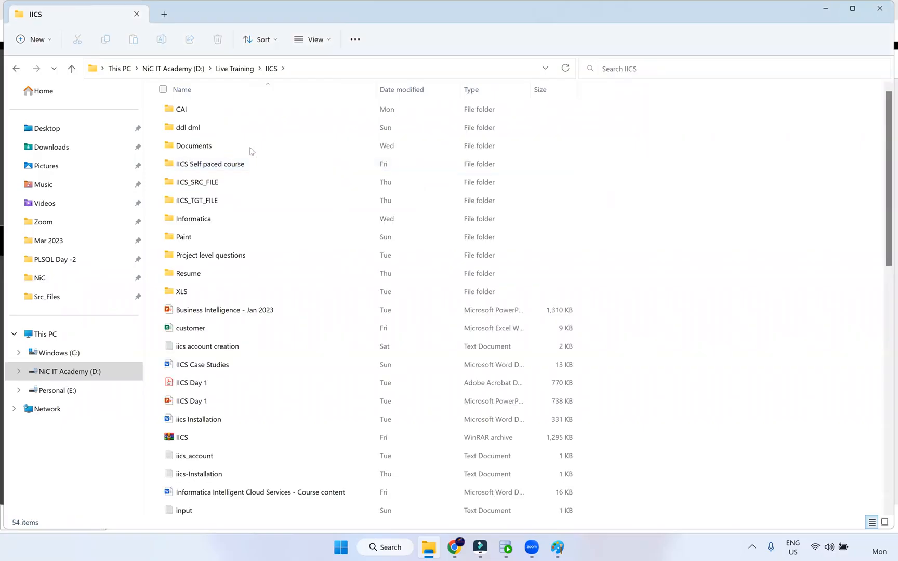
double_click(249, 151)
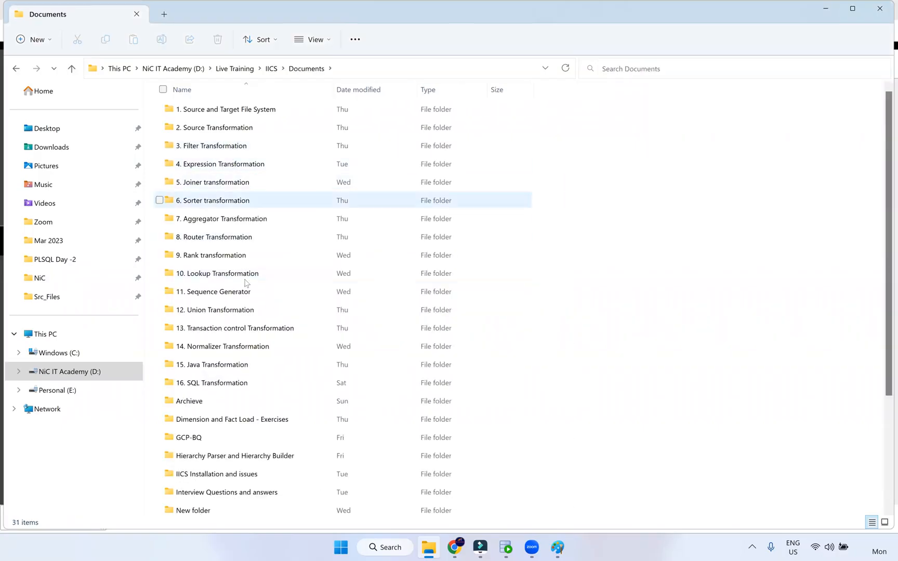
scroll(235, 407, "down", 1)
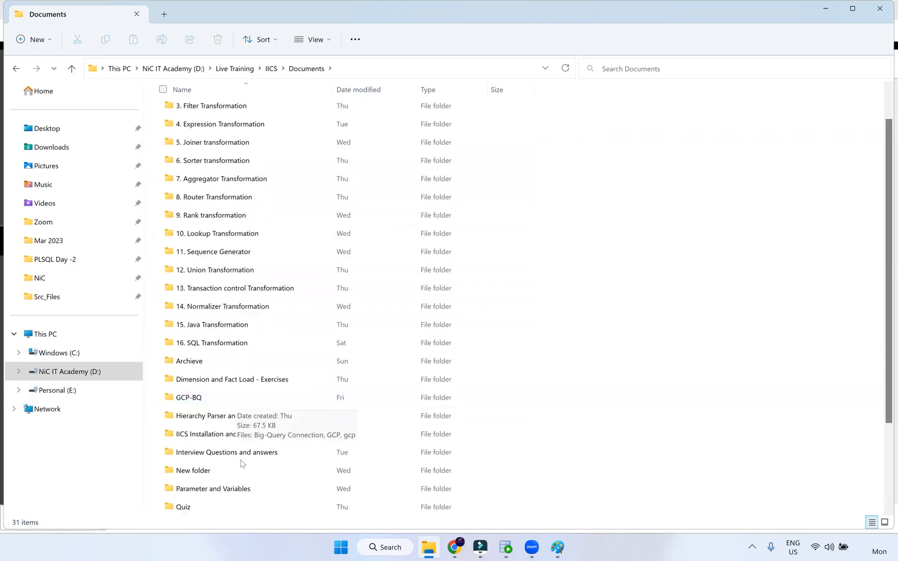
scroll(257, 408, "down", 2)
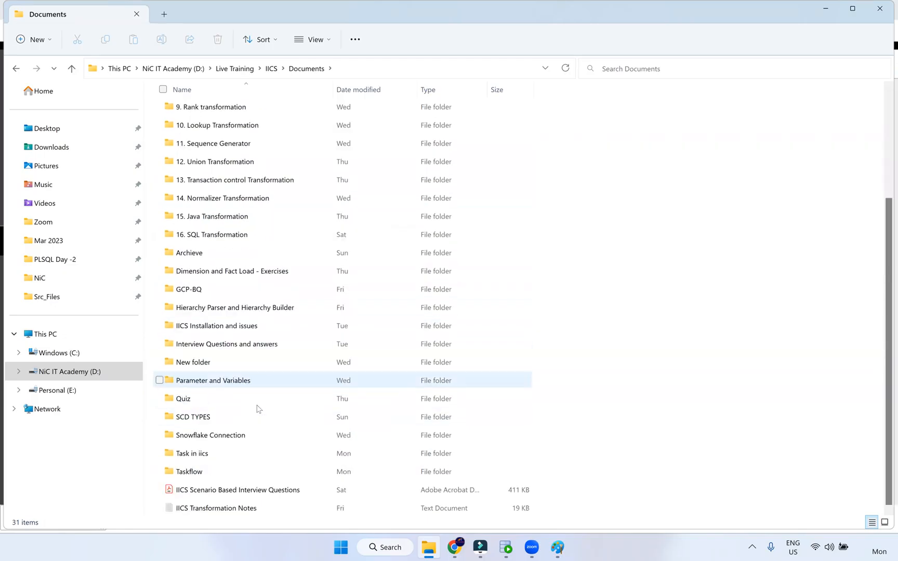
double_click(253, 436)
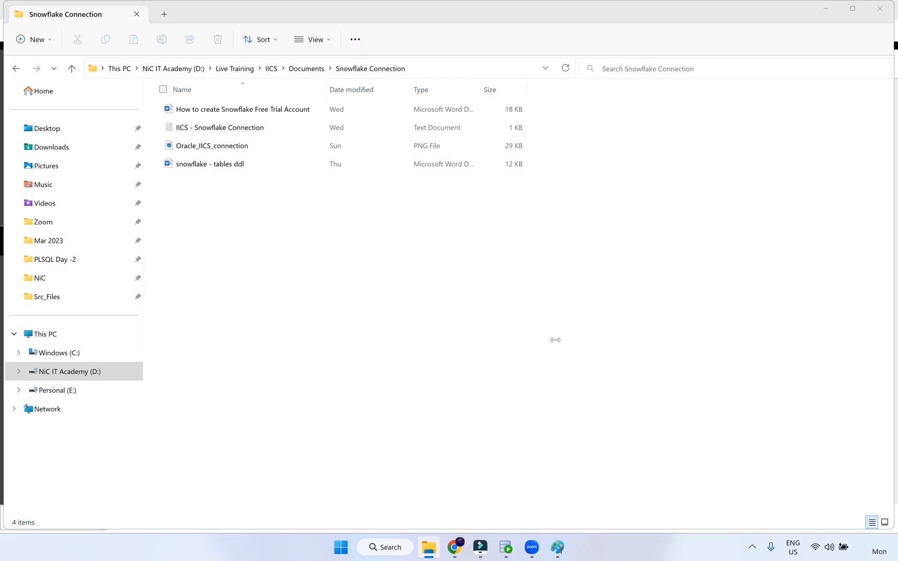
left_click(454, 547)
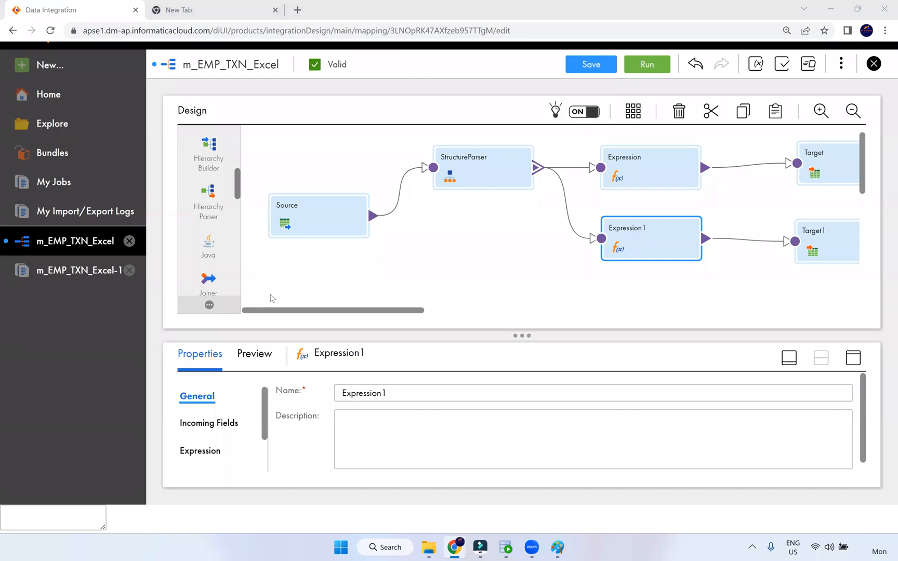
Open the m_S_FF_Employees_Data mapping through Explore > NiC IT Academy > Dev and its employees task
left_click(76, 129)
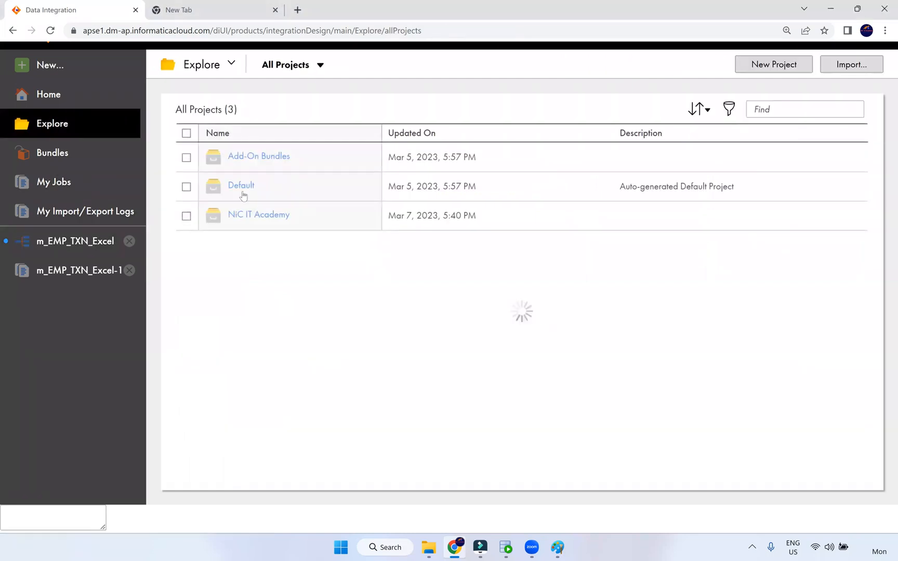
left_click(251, 215)
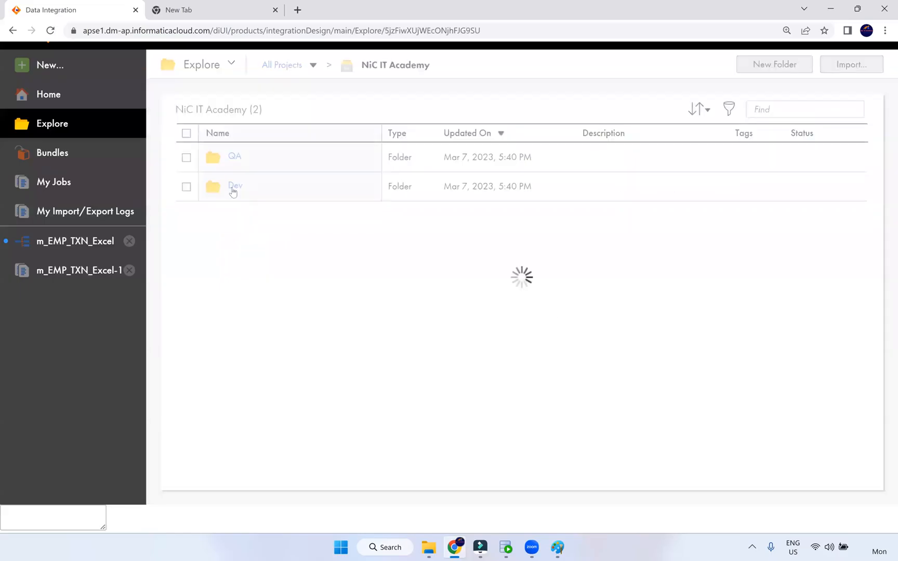
left_click(233, 188)
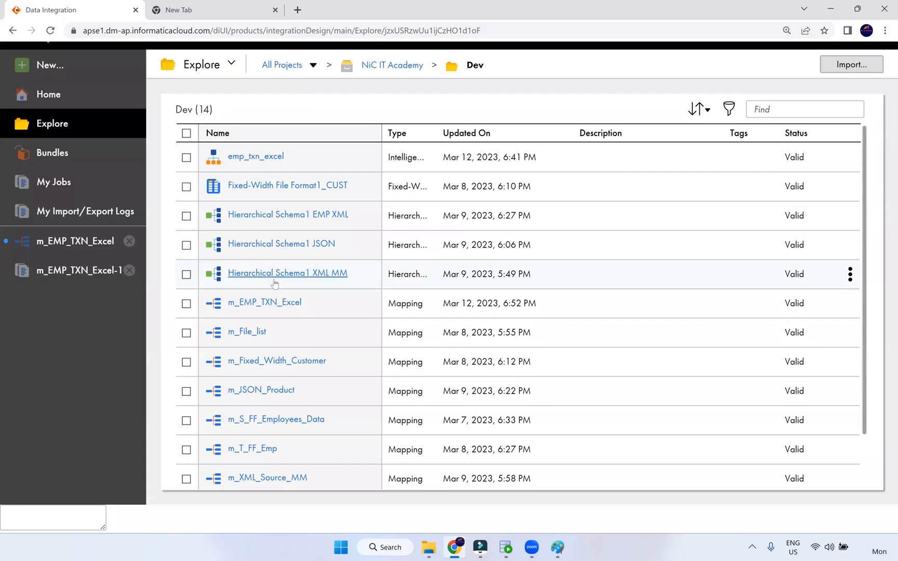
scroll(274, 291, "down", 3)
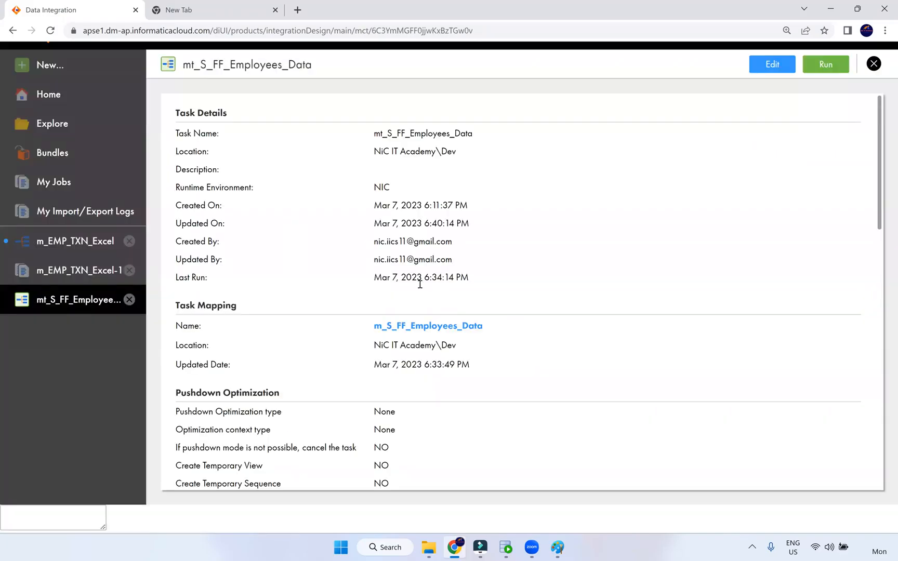
left_click(400, 326)
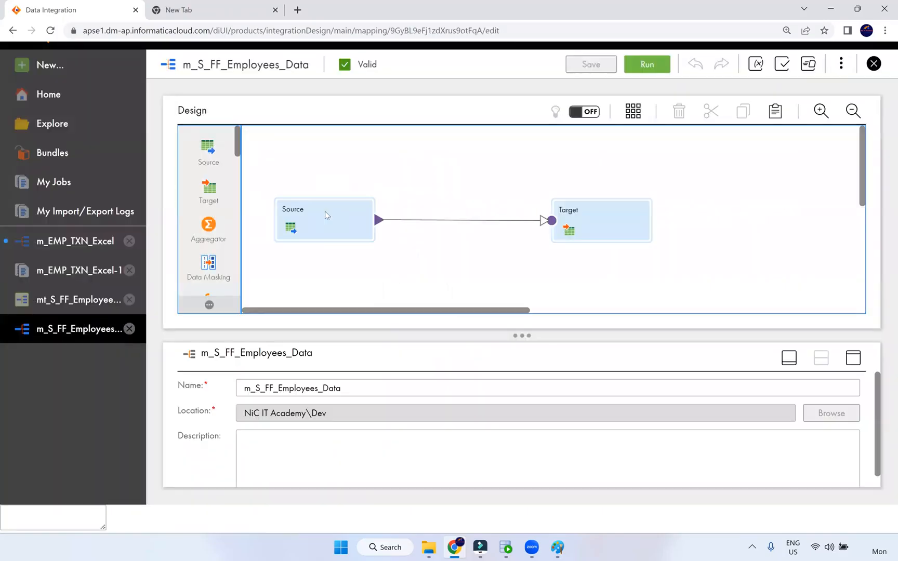
Show the Source's S_FF_Employees.csv settings full-height, with Advanced and Query Options expanded
left_click(325, 210)
left_click(852, 359)
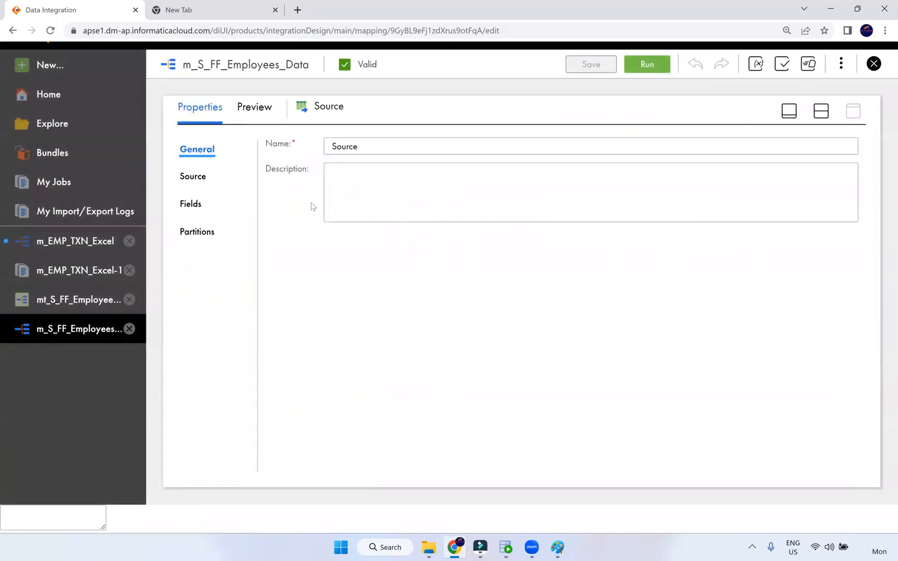
left_click(194, 178)
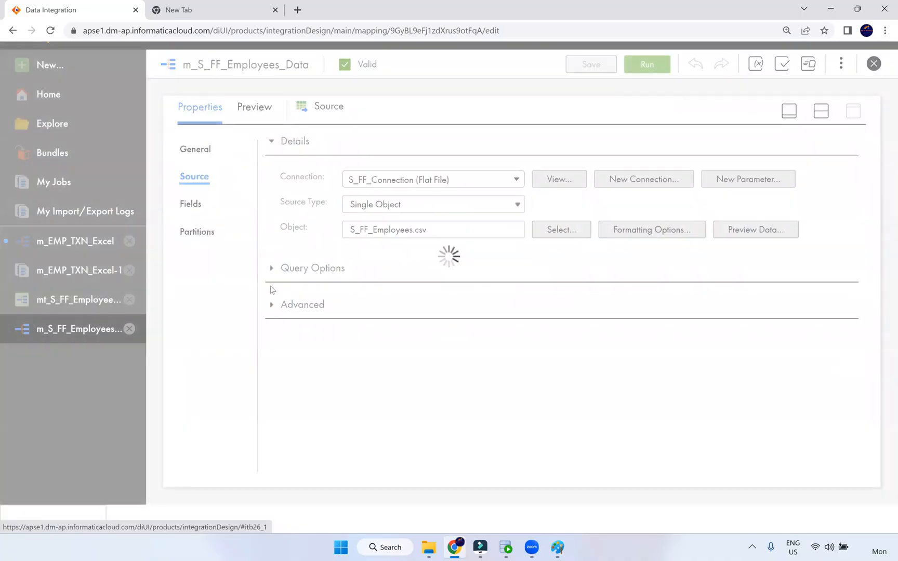
left_click(283, 303)
scroll(528, 346, "down", 1)
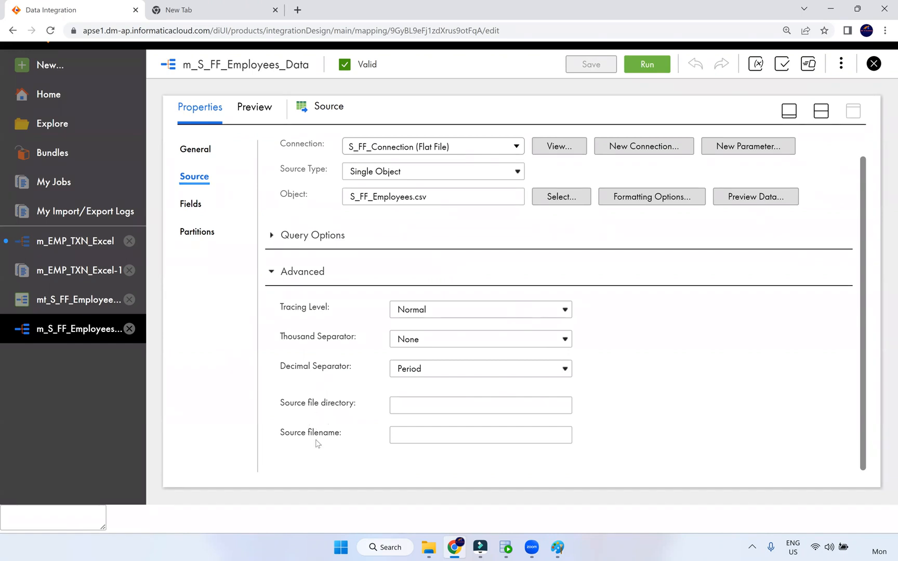
left_click(271, 236)
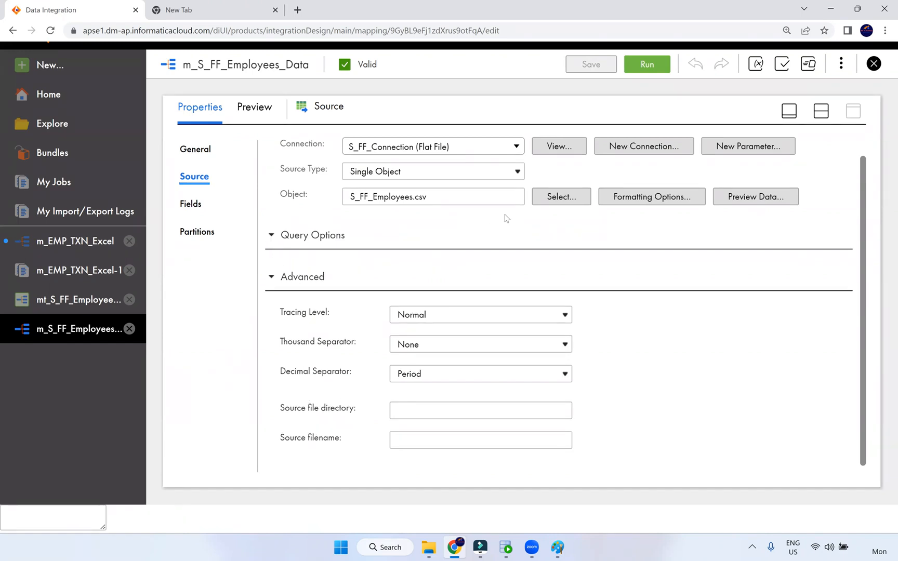
left_click(670, 200)
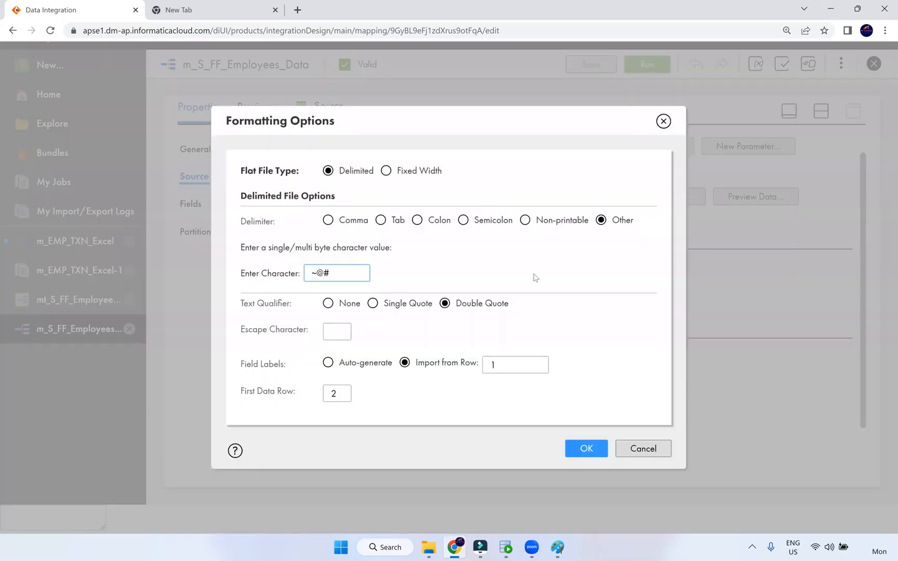
double_click(482, 366)
key("Tab")
left_click(643, 448)
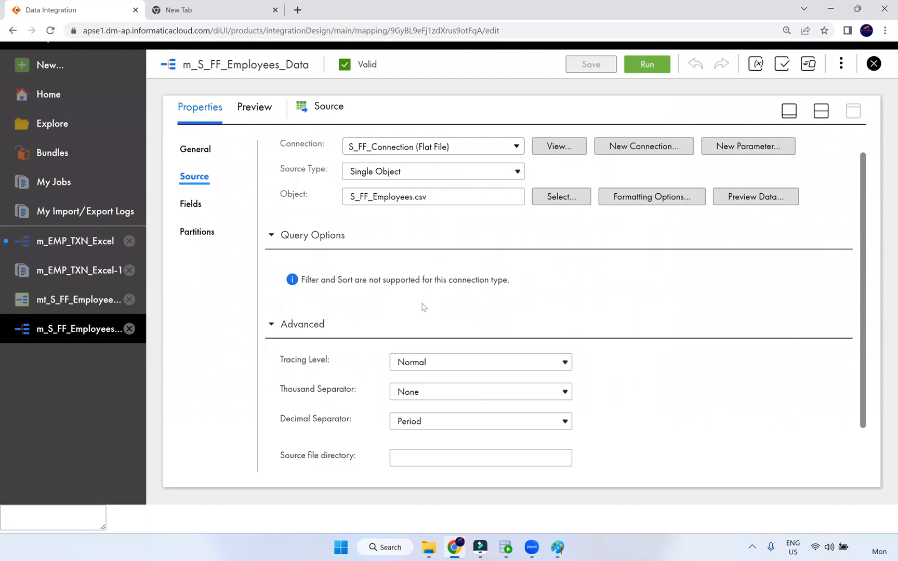
Close the m_S_FF_Employees_Data mapping and the employees task
left_click(871, 71)
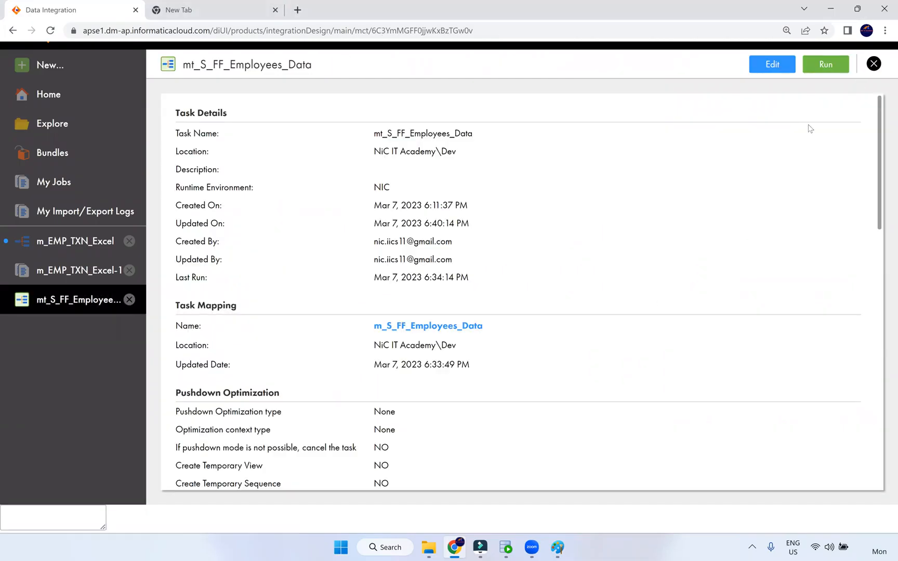
left_click(874, 64)
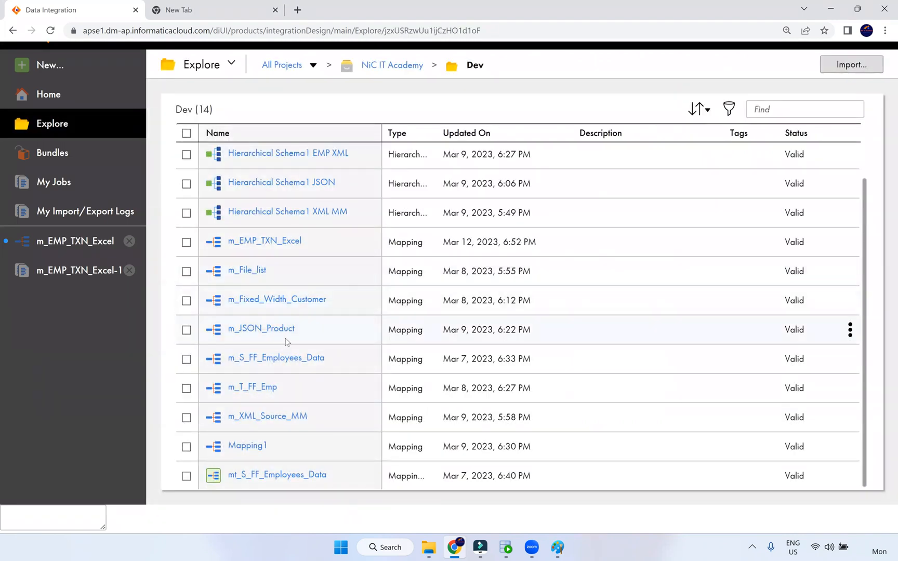
scroll(292, 345, "up", 2)
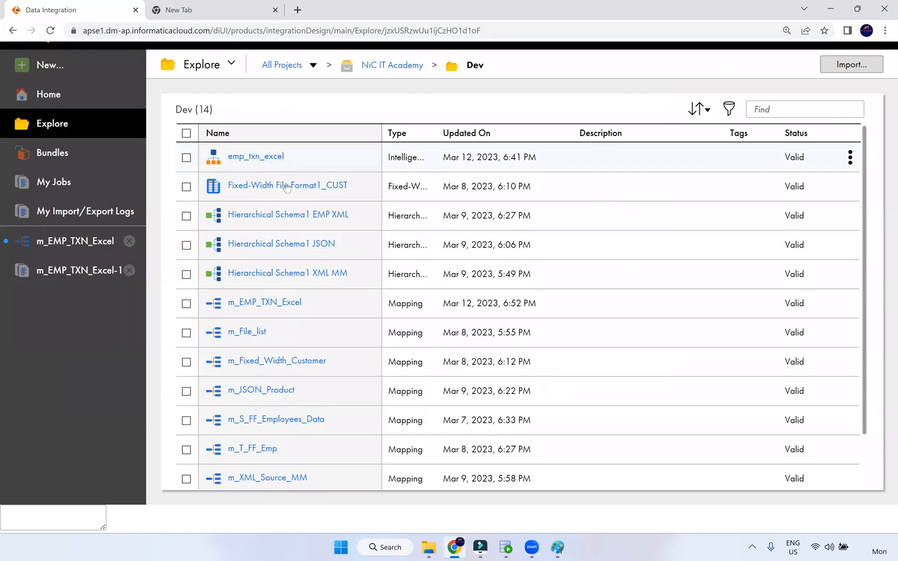
Open Fixed-Width File Format1_CUST in edit mode, review boundaries 5,17,27,37,47, and close it unsaved
left_click(296, 187)
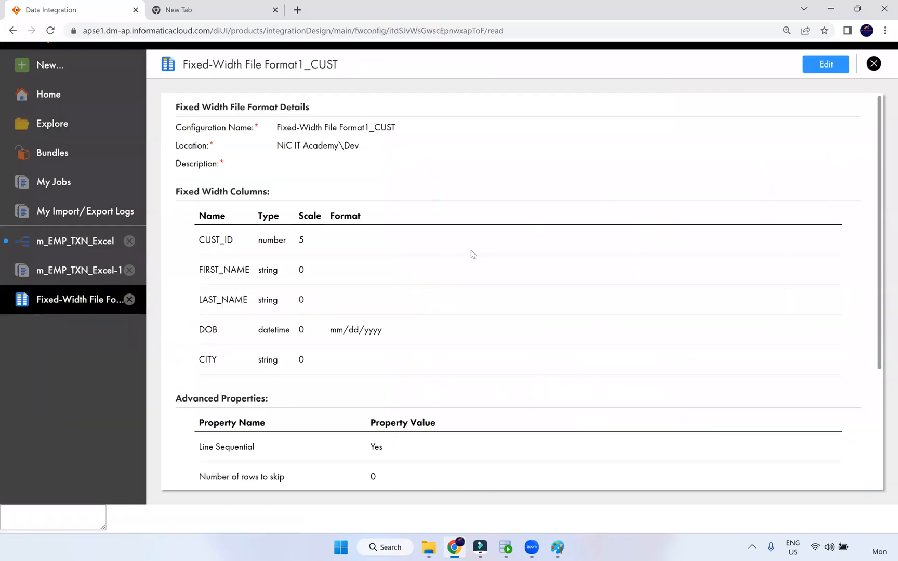
scroll(471, 254, "down", 3)
scroll(471, 255, "up", 3)
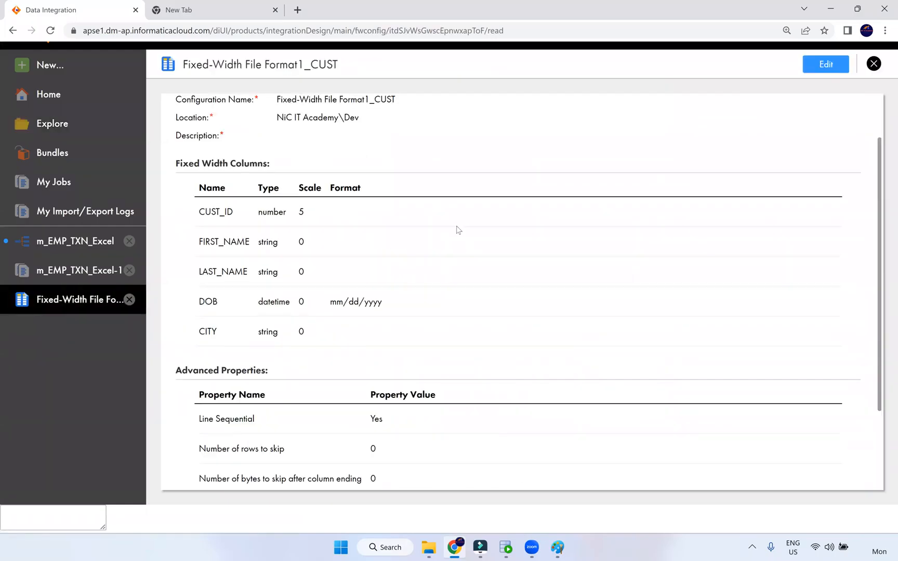
left_click(824, 64)
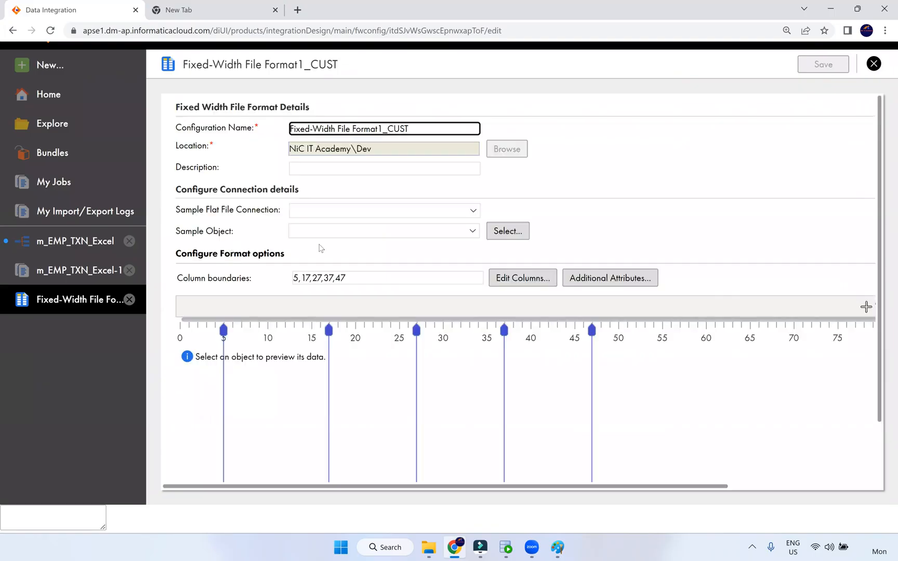
left_click(523, 279)
scroll(561, 236, "down", 1)
scroll(560, 234, "up", 1)
left_click(873, 63)
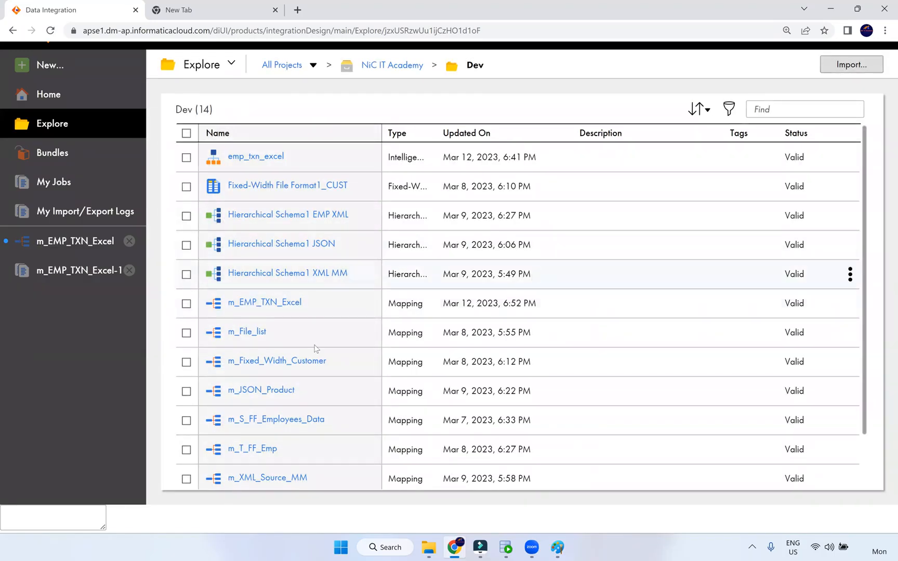
Open m_Fixed_Width_Customer and show its Source's s_FF_CUSTOMER_fw.txt settings at full height
left_click(291, 361)
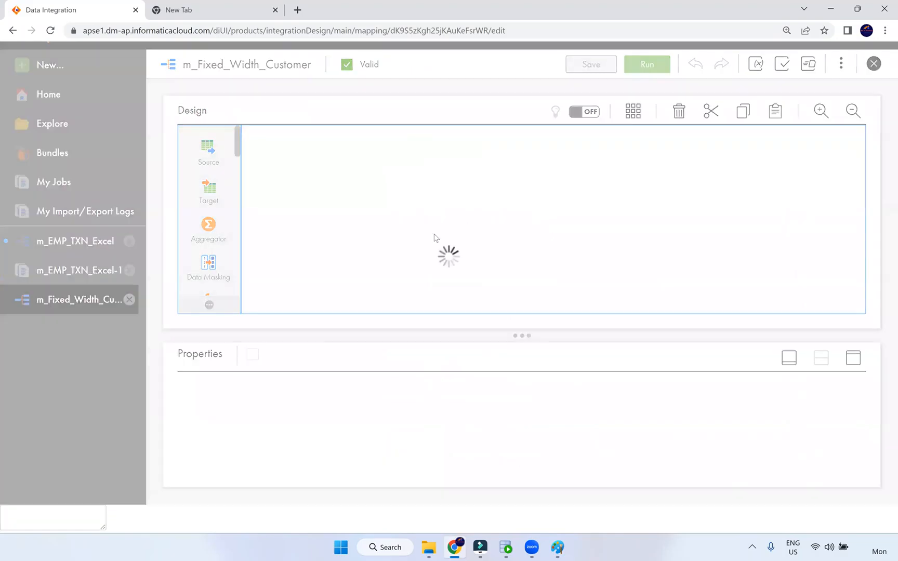
left_click(315, 226)
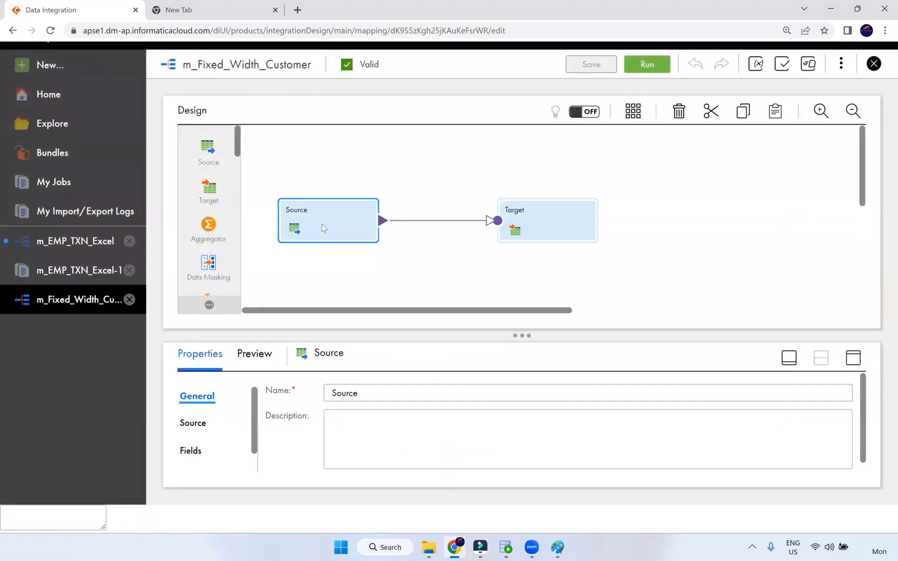
left_click(853, 357)
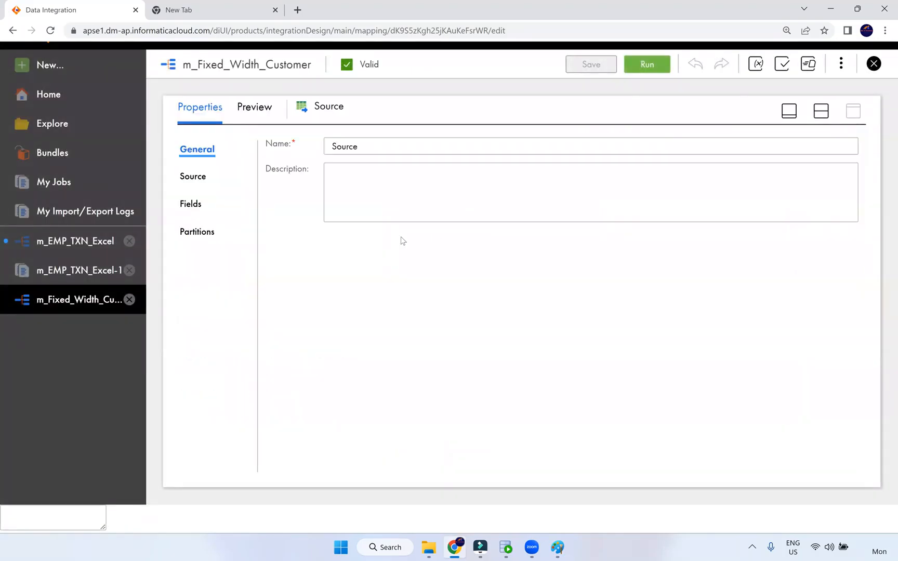
left_click(200, 179)
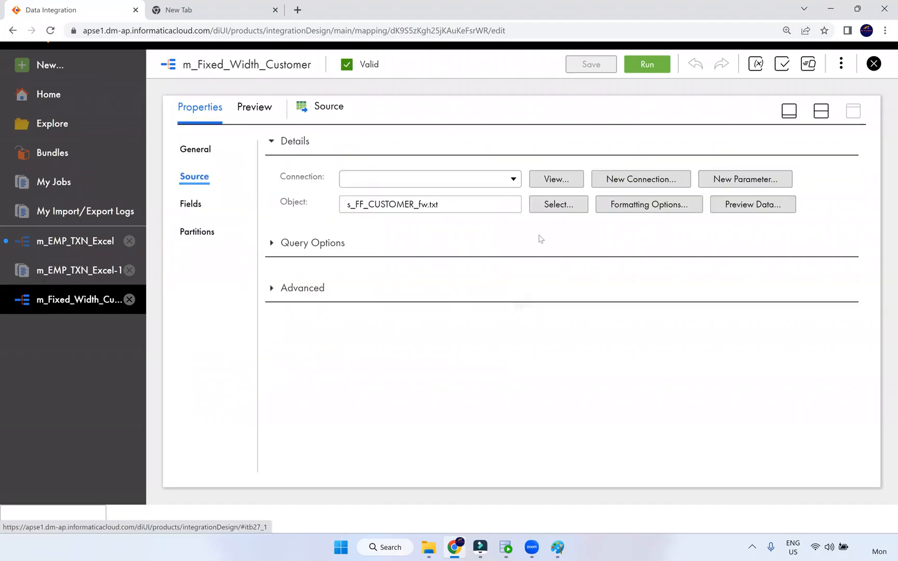
Confirm the Fixed-Width File Format1_CUST formatting under Advanced, then expand Query Options
left_click(271, 304)
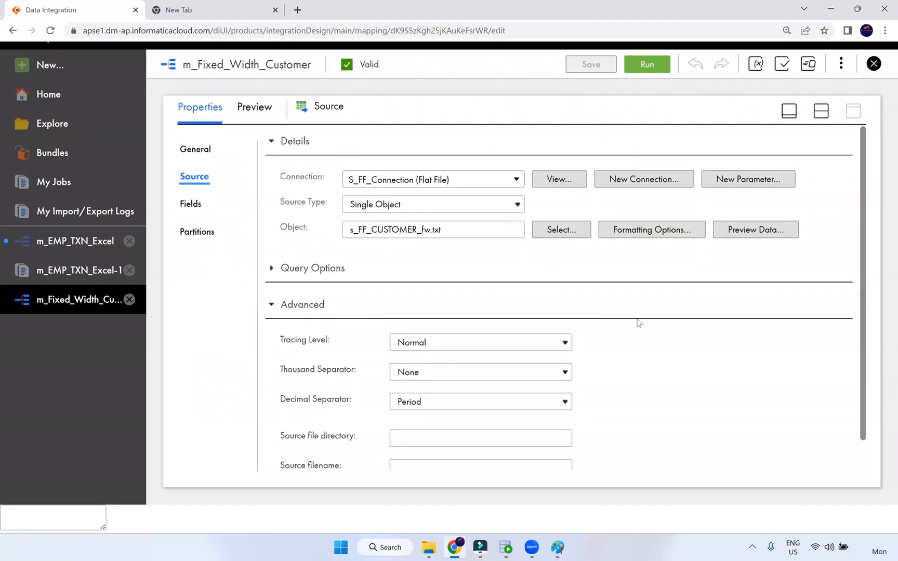
scroll(637, 322, "down", 2)
scroll(595, 250, "up", 2)
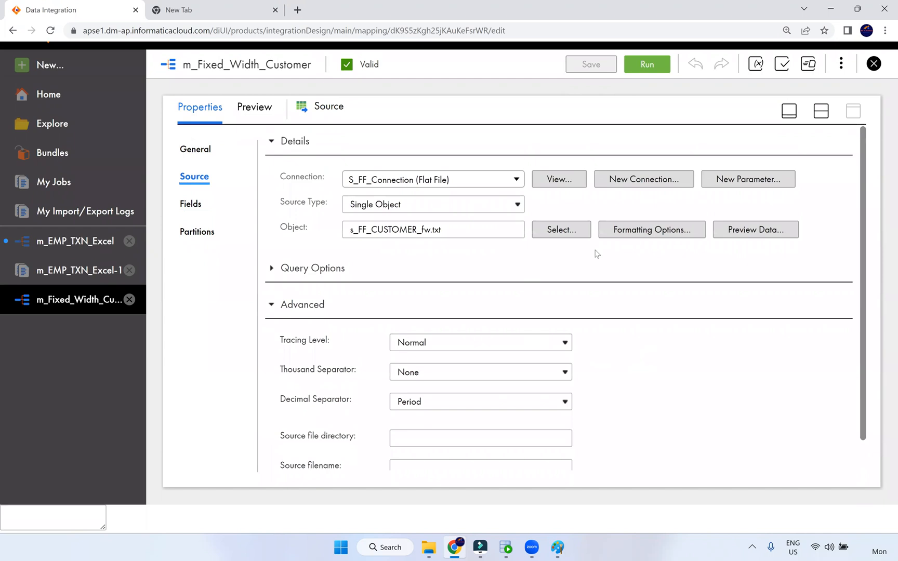
left_click(653, 232)
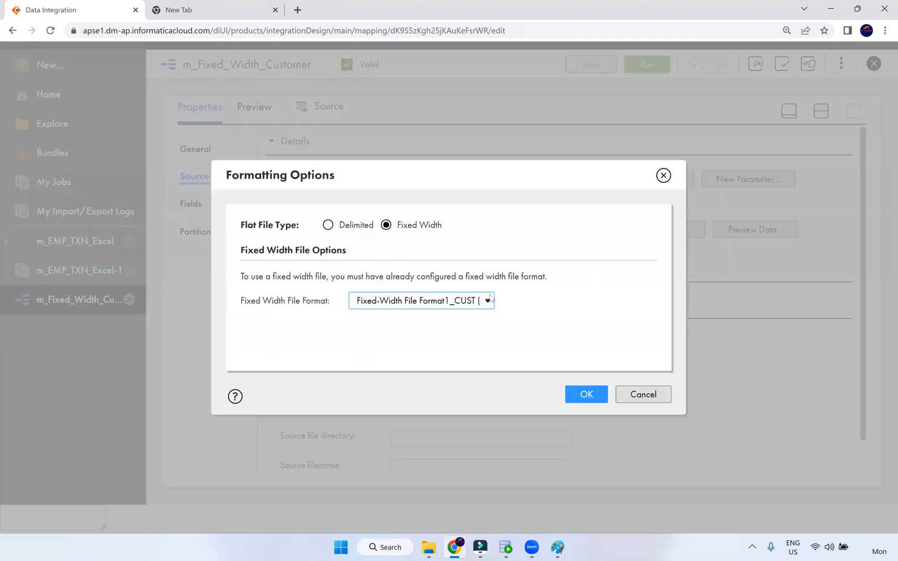
left_click(662, 178)
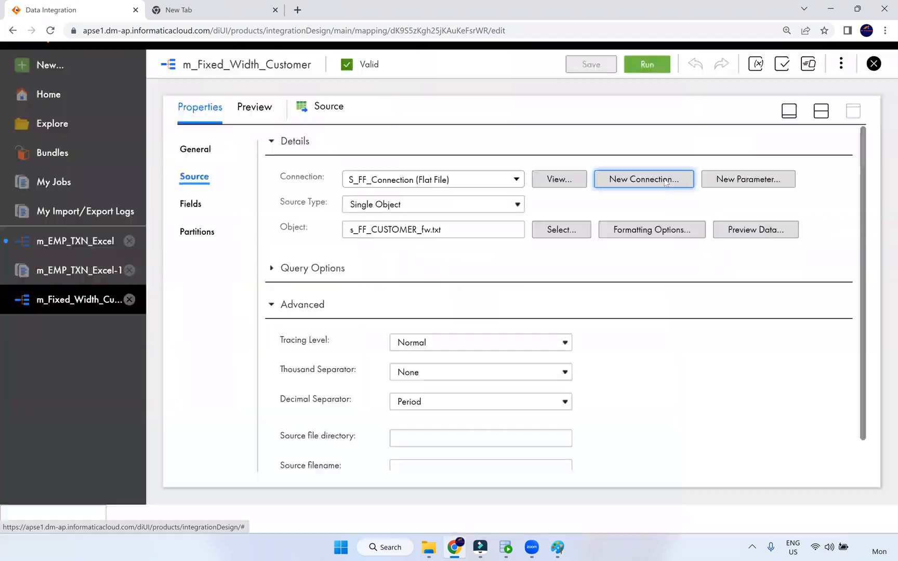
left_click(276, 270)
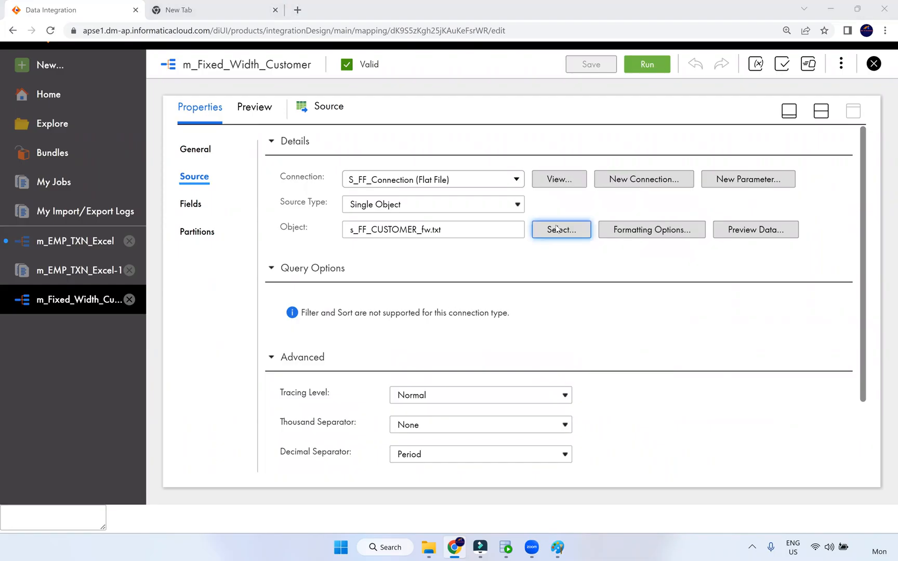
Open Fixed-Width File Format1_CUST from the Dev folder, check its 0 rows to skip, and make it editable
left_click(91, 270)
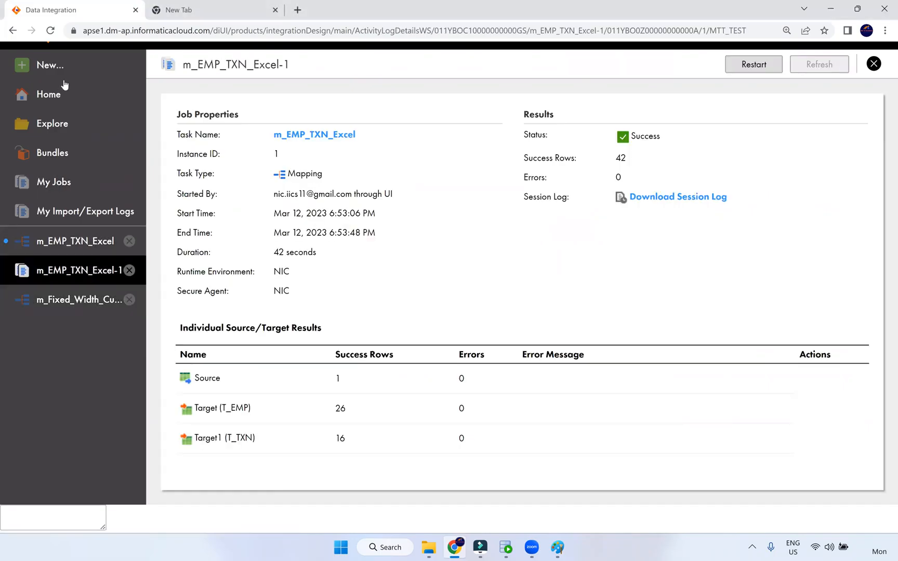
left_click(81, 137)
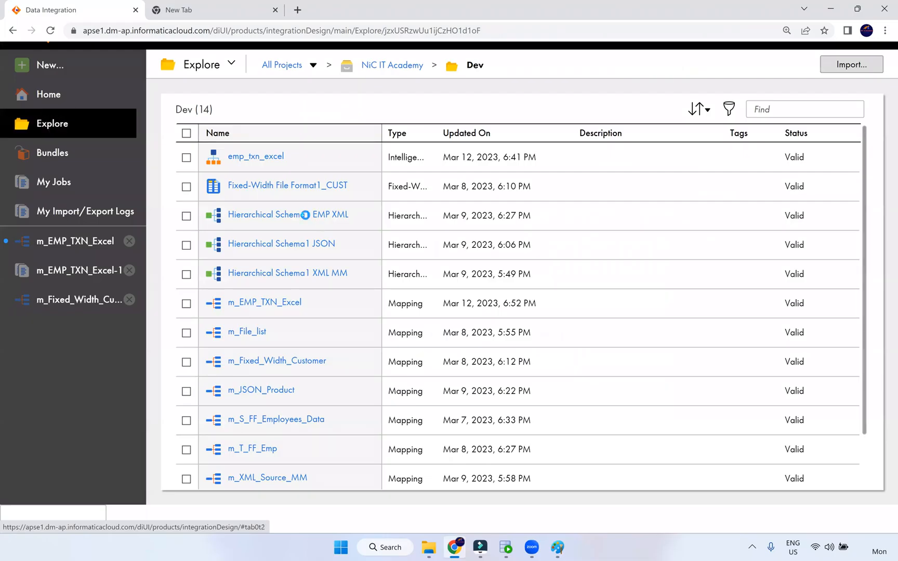
left_click(278, 190)
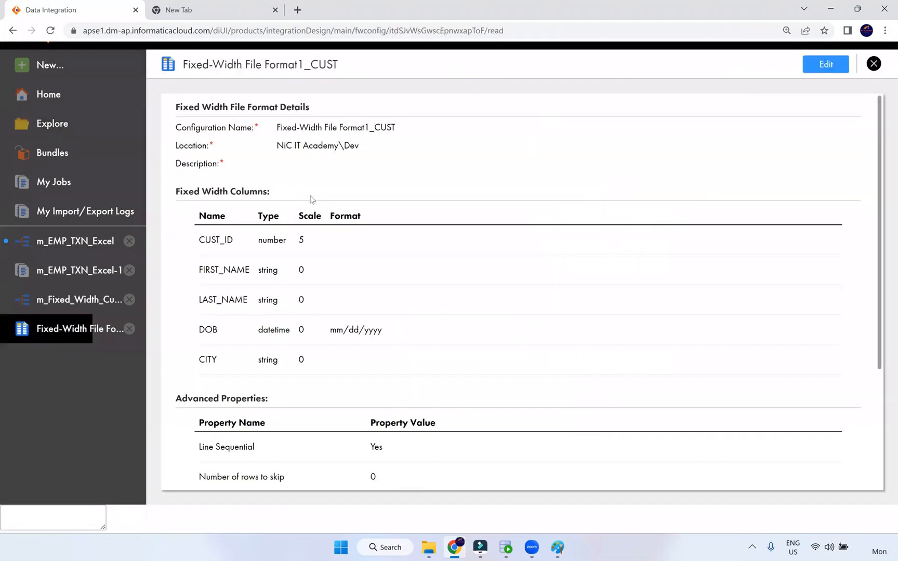
scroll(374, 244, "down", 3)
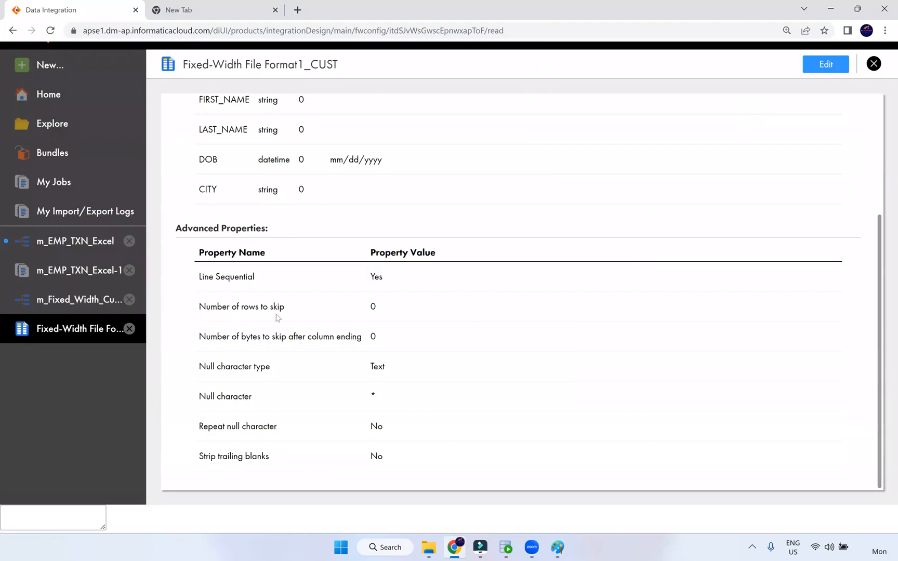
triple_click(202, 313)
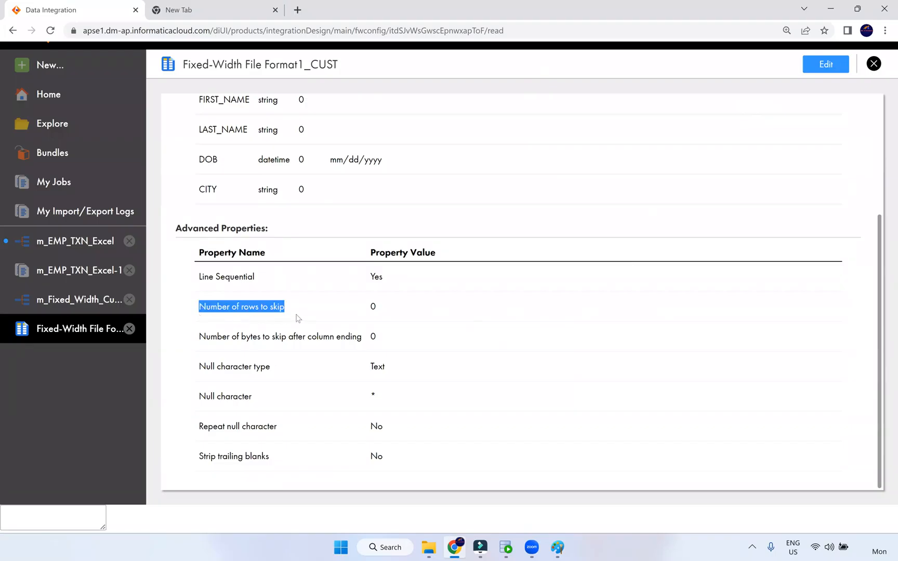
left_click(365, 312)
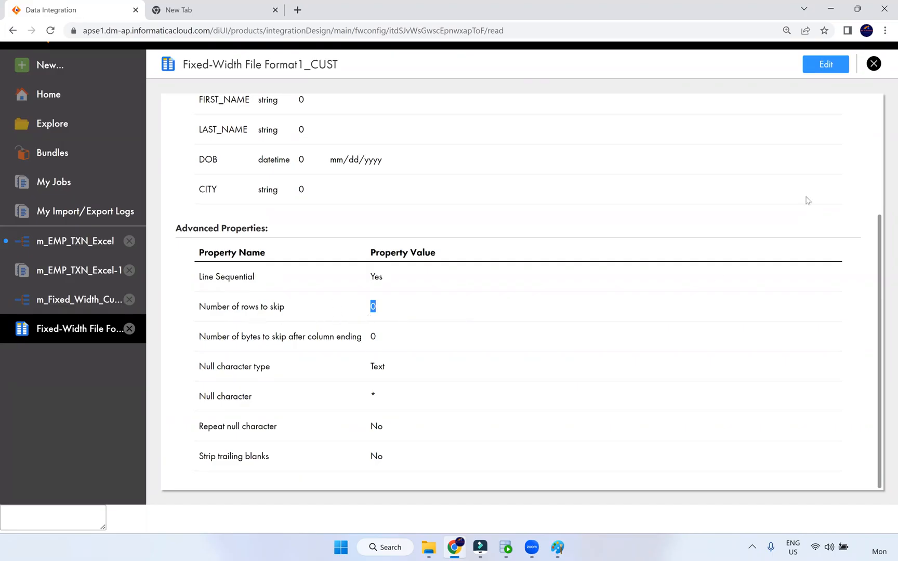
left_click(826, 65)
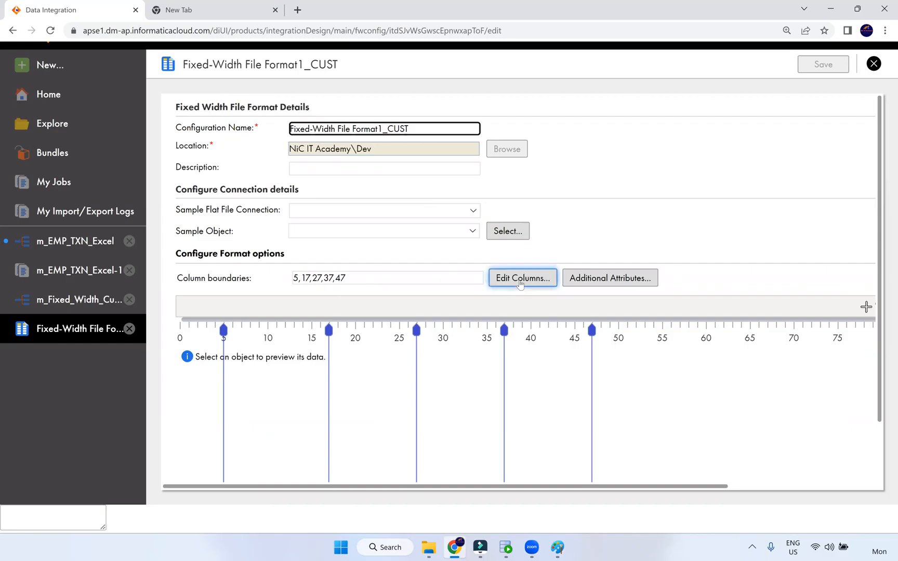
Inspect the format's Additional Attributes, noting Number of rows to skip is 0, and cancel unchanged
scroll(540, 307, "down", 2)
scroll(520, 303, "up", 2)
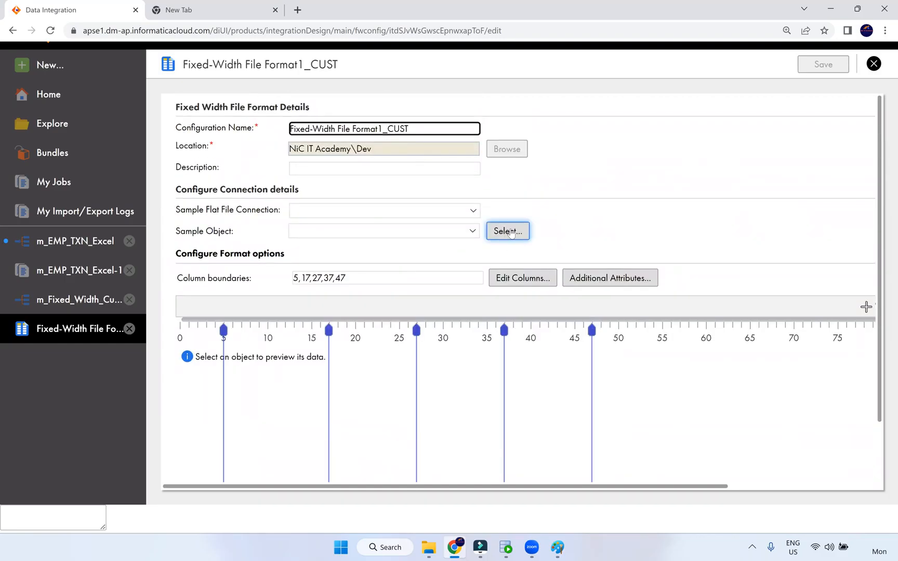
left_click(623, 281)
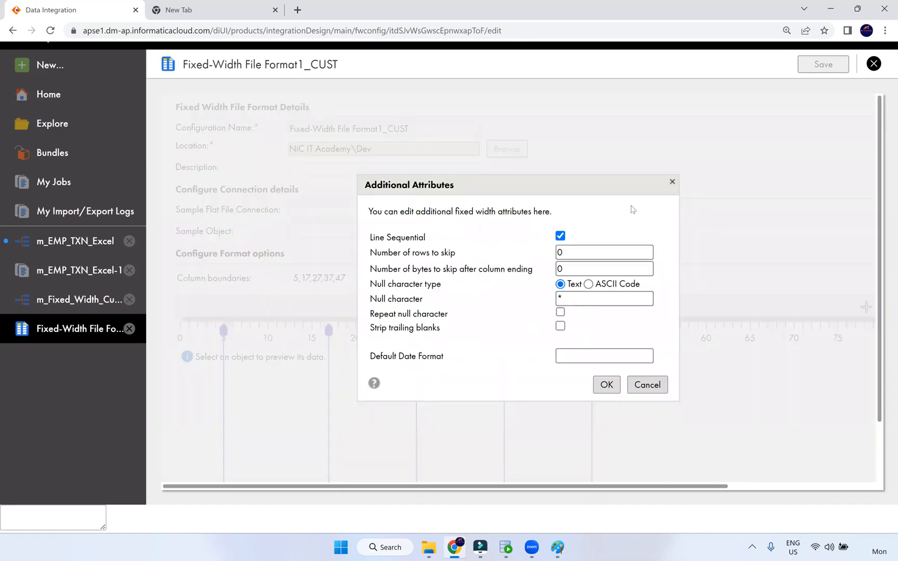
left_click(671, 182)
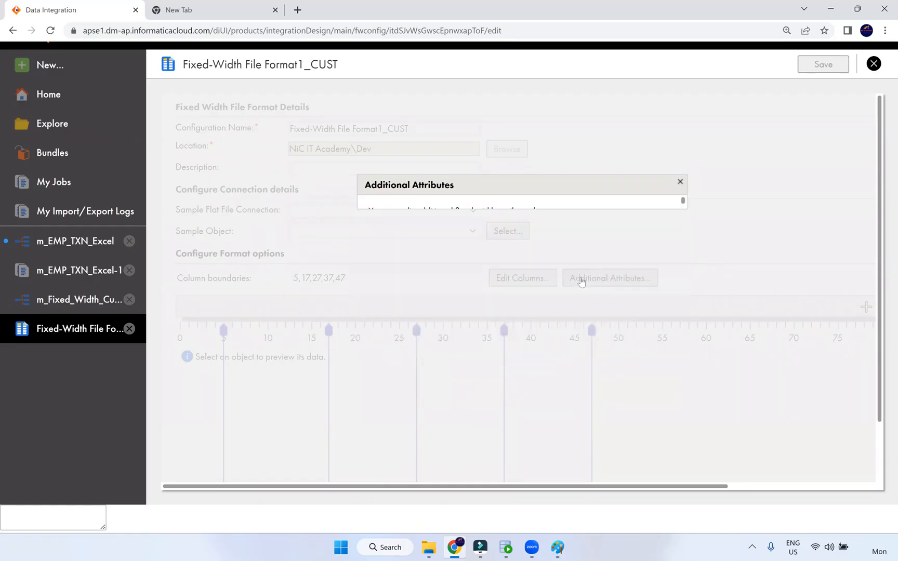
left_click(575, 276)
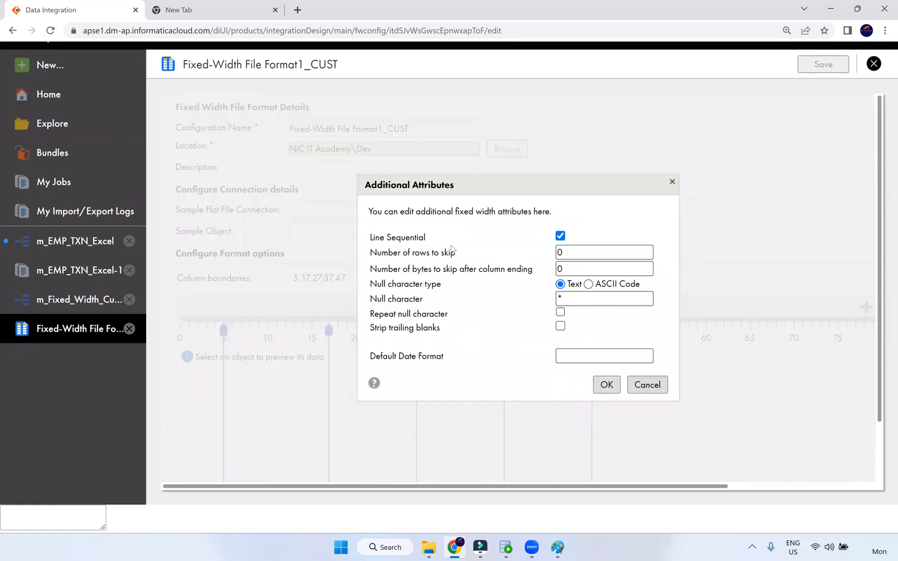
left_click_drag(455, 254, 370, 255)
double_click(563, 254)
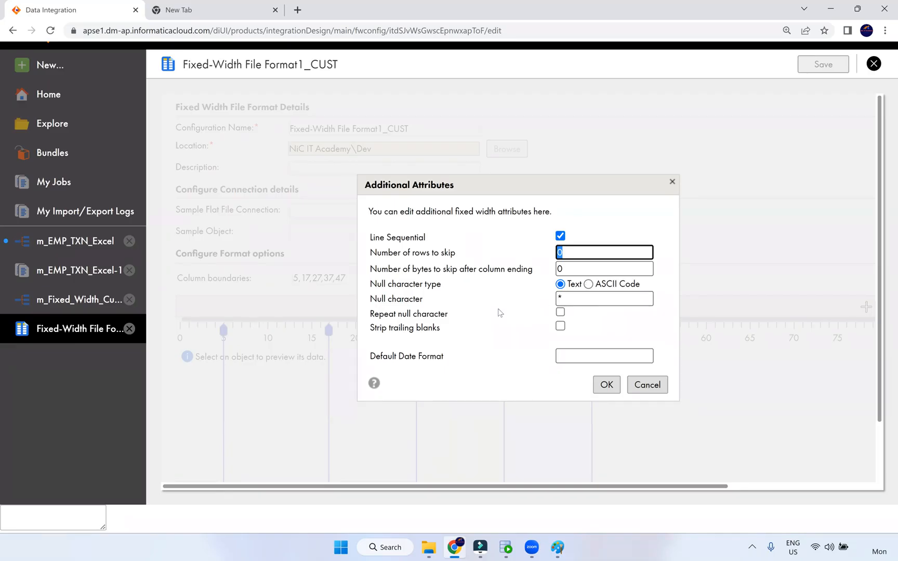
left_click(653, 384)
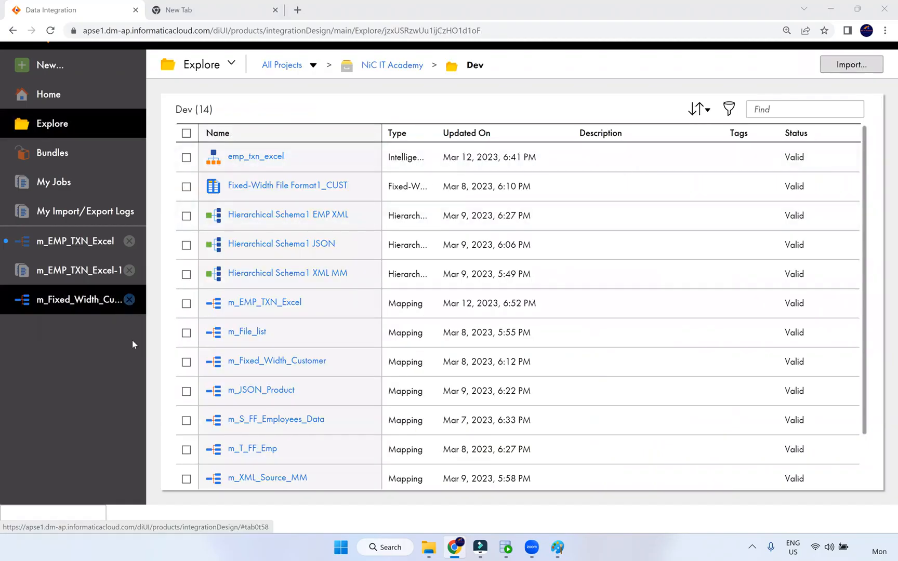
Close the m_Fixed_Width_Customer, m_EMP_TXN_Excel-1 job and m_EMP_TXN_Excel tabs, discarding m_EMP_TXN_Excel changes
mouse_move(486, 550)
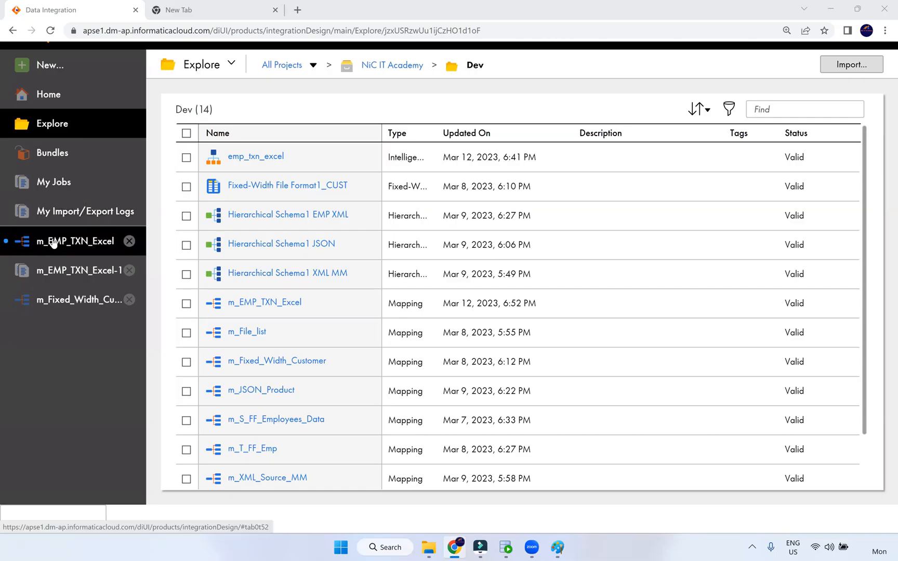
left_click(129, 299)
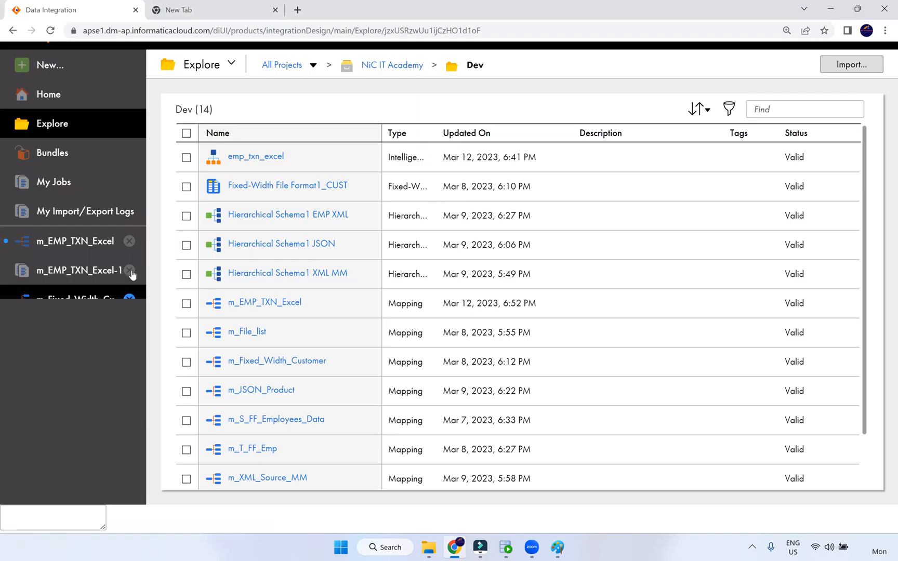
left_click(129, 270)
left_click(129, 241)
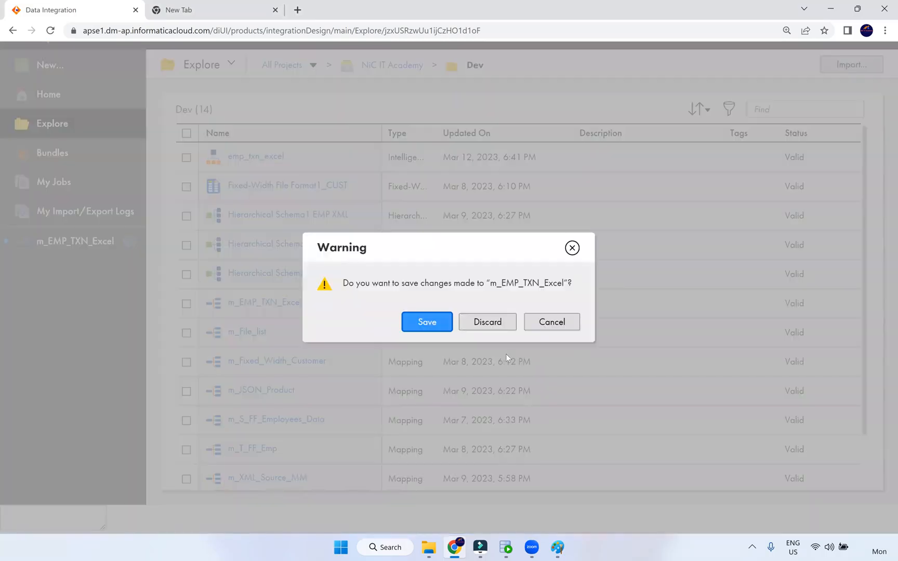
left_click(504, 323)
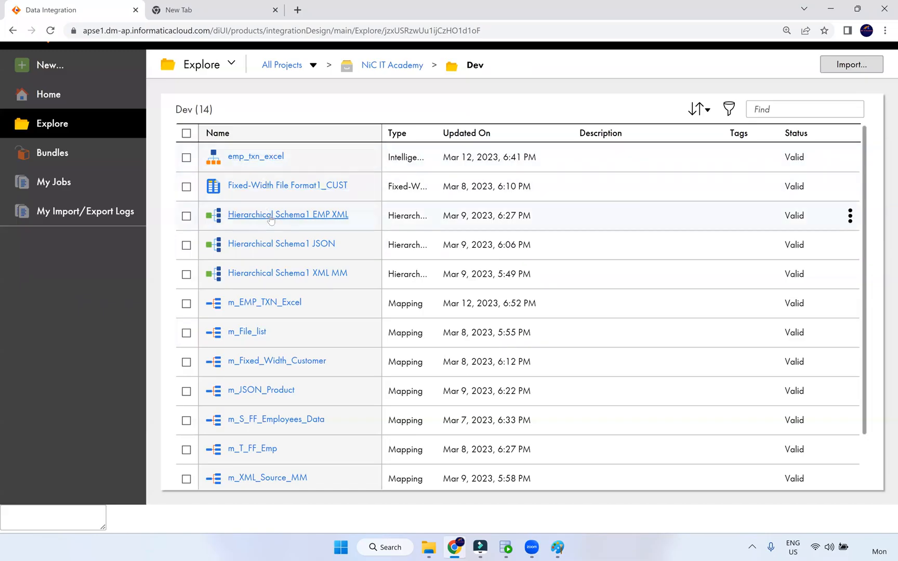
scroll(266, 374, "down", 2)
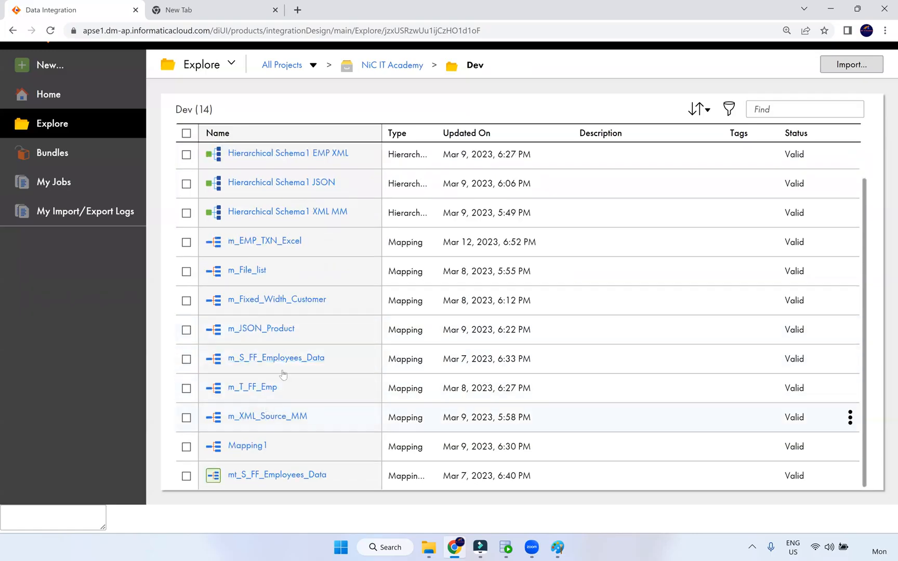
scroll(283, 374, "up", 2)
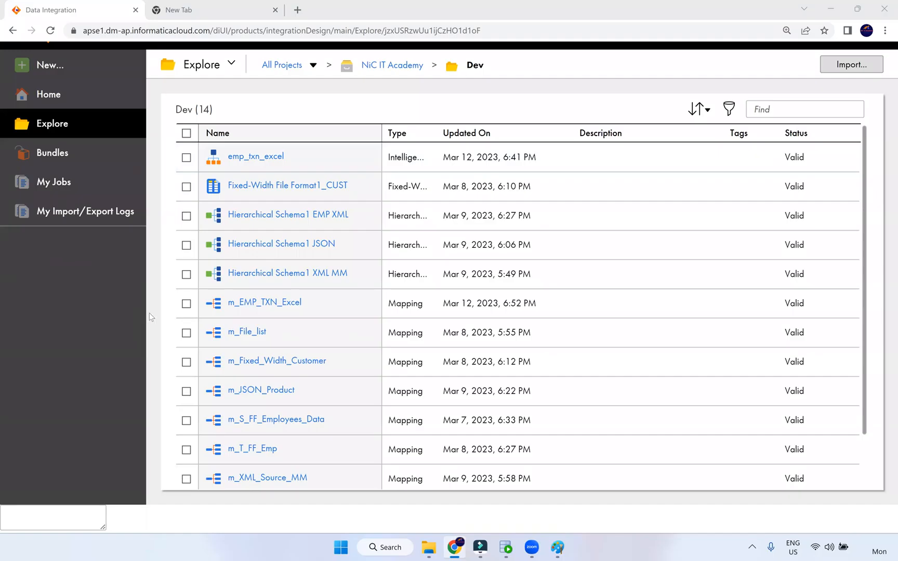
In Paint, add the text label 'dob doj' below the IICS box
left_click(436, 549)
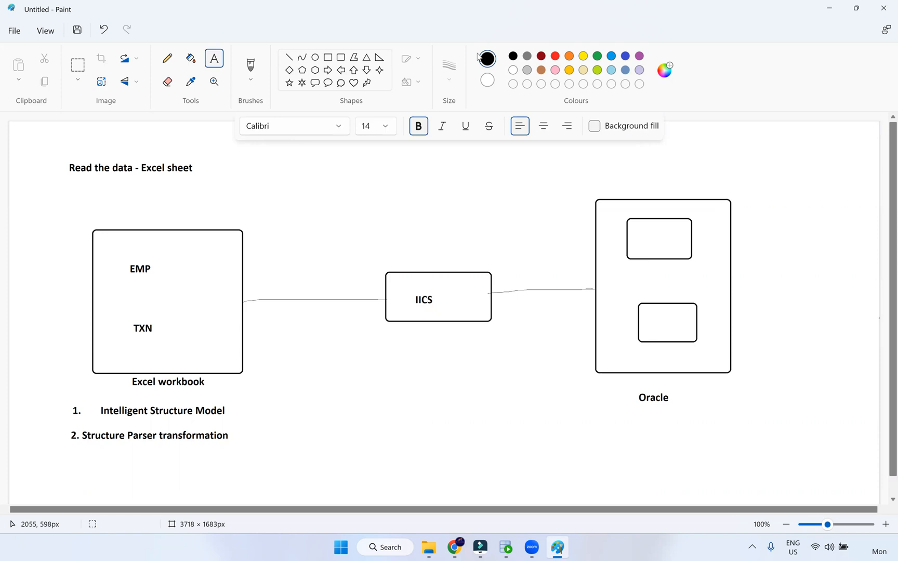
left_click(355, 395)
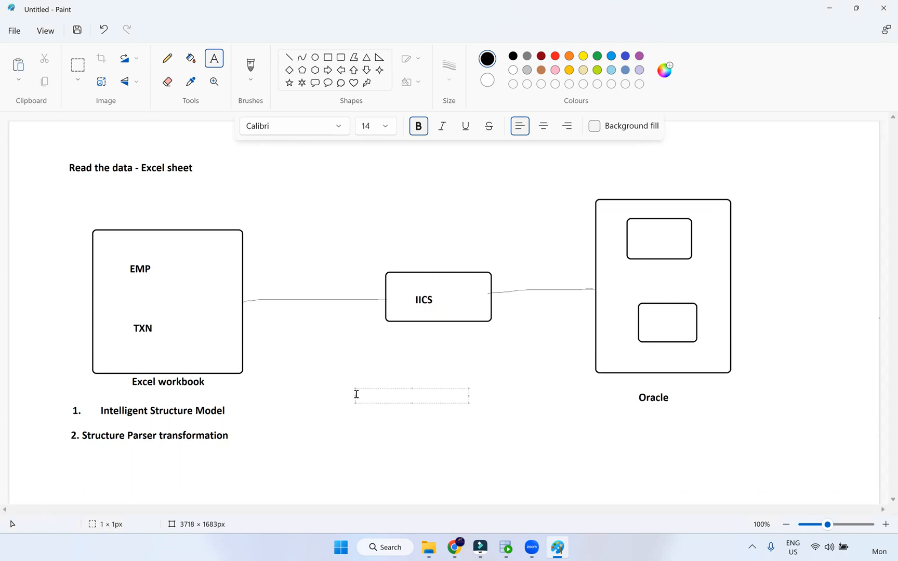
type("dob  doc")
key("BackSpace")
type("j")
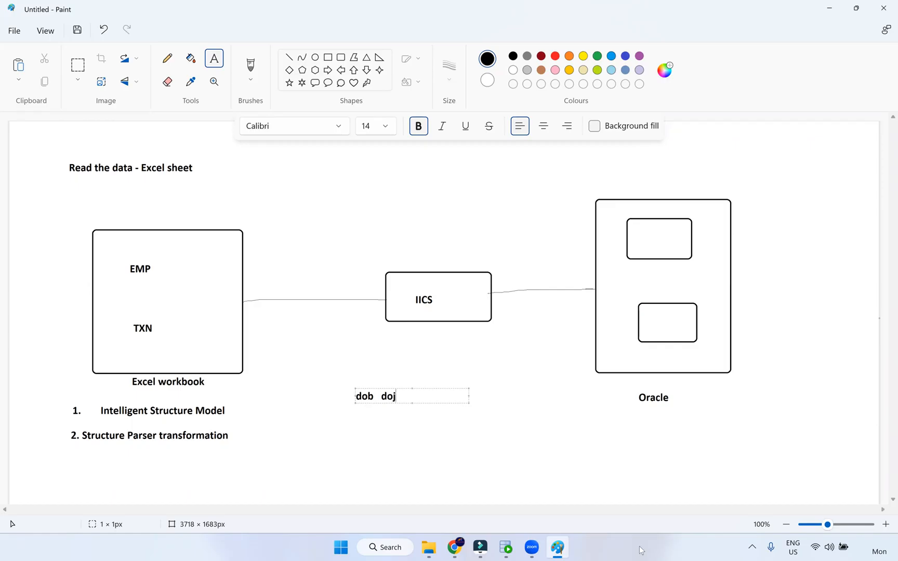
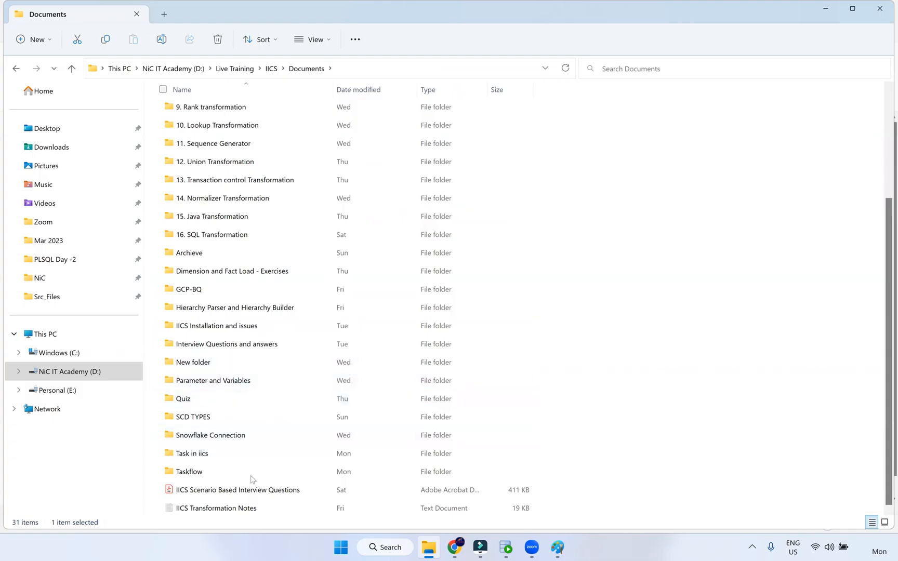
Peek into the Hierarchy Parser folder, then return to SQL Developer's t_emp results of 26 rows
double_click(237, 306)
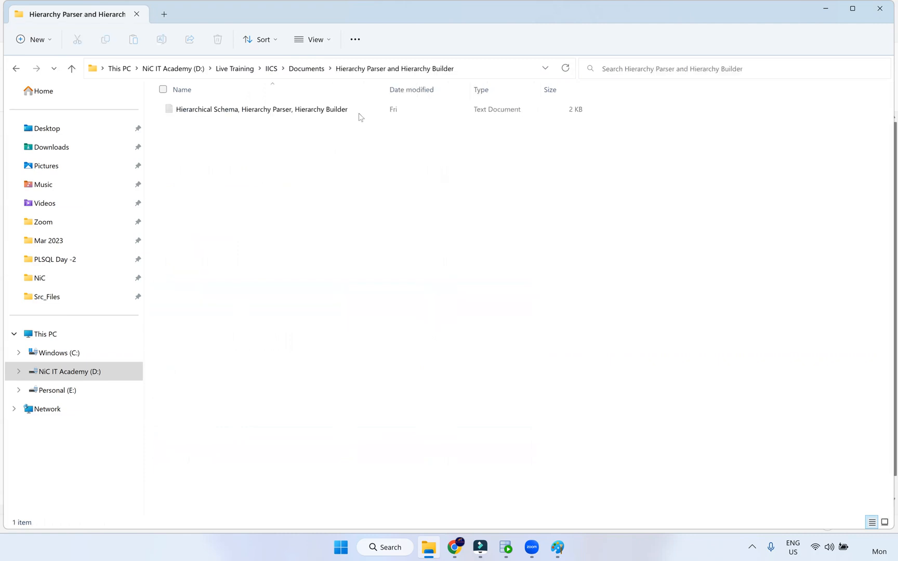
left_click(312, 68)
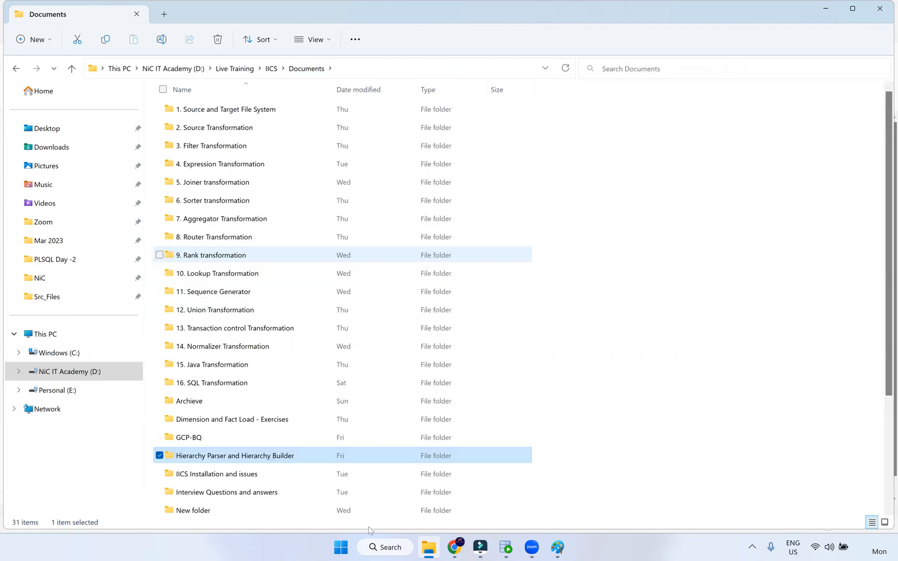
left_click(504, 548)
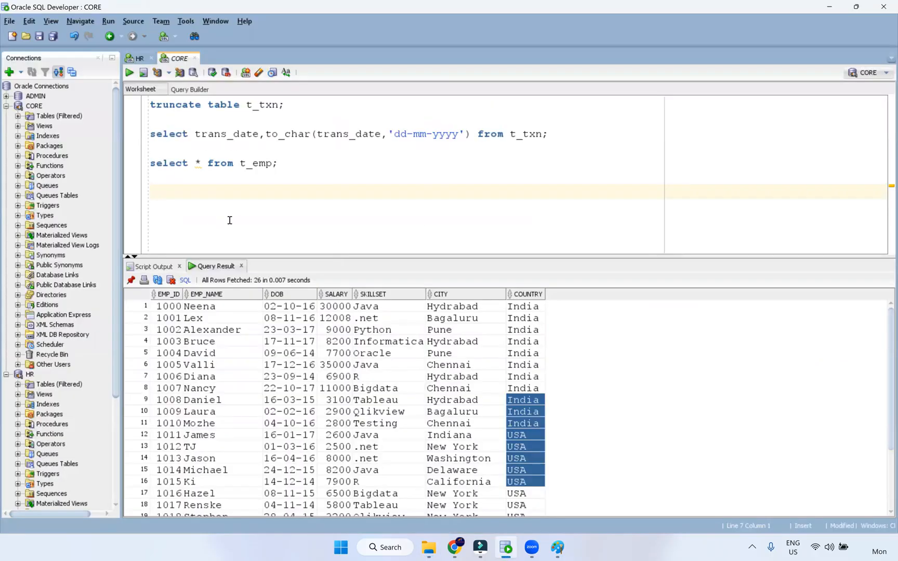
Change the t_emp query to 'desc t_emp' and run it, listing its seven columns and types
left_click(258, 163)
left_click_drag(234, 163, 81, 167)
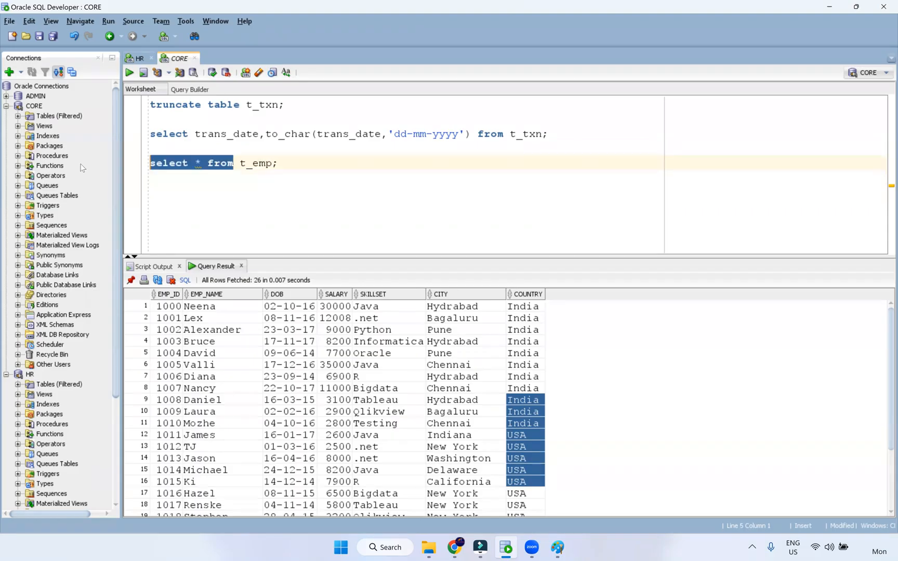
type("de")
type("sc")
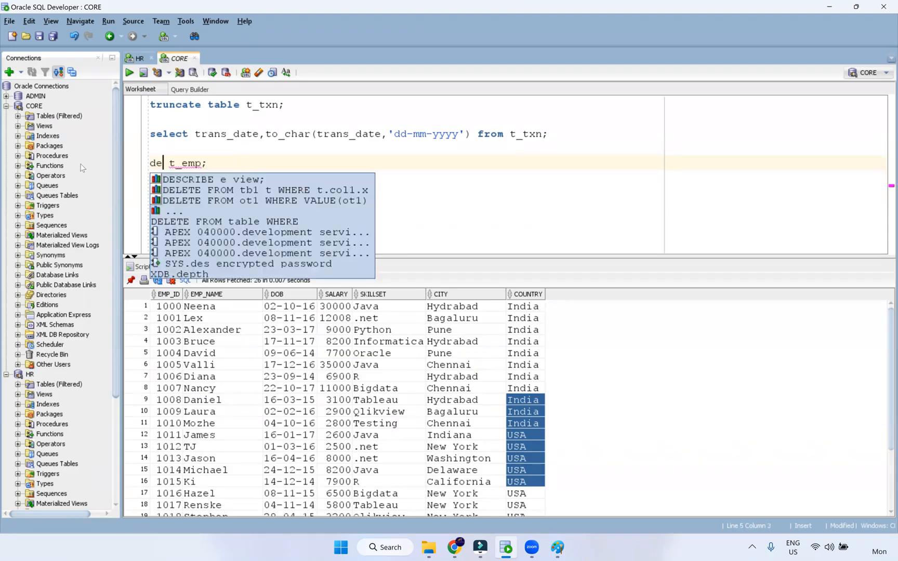
key("ctrl+Return")
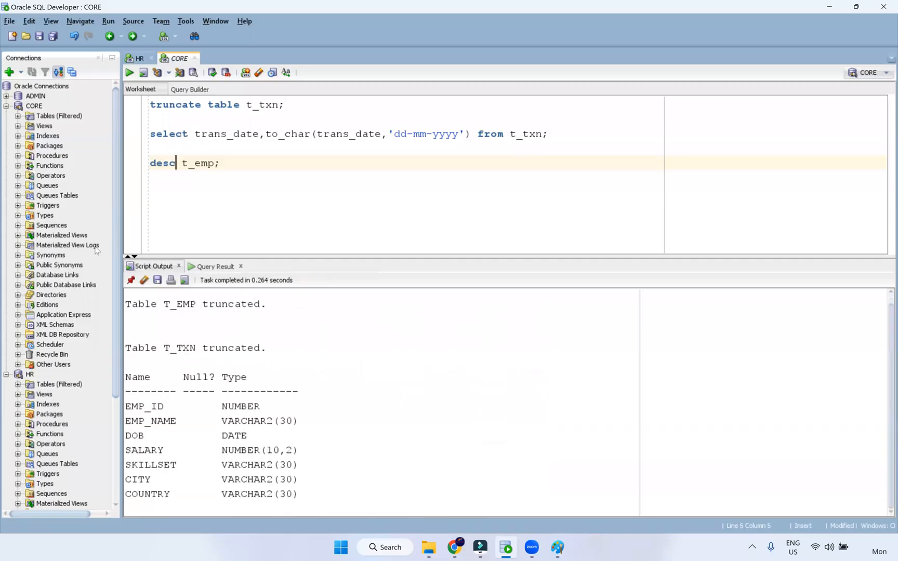
left_click_drag(200, 213, 199, 212)
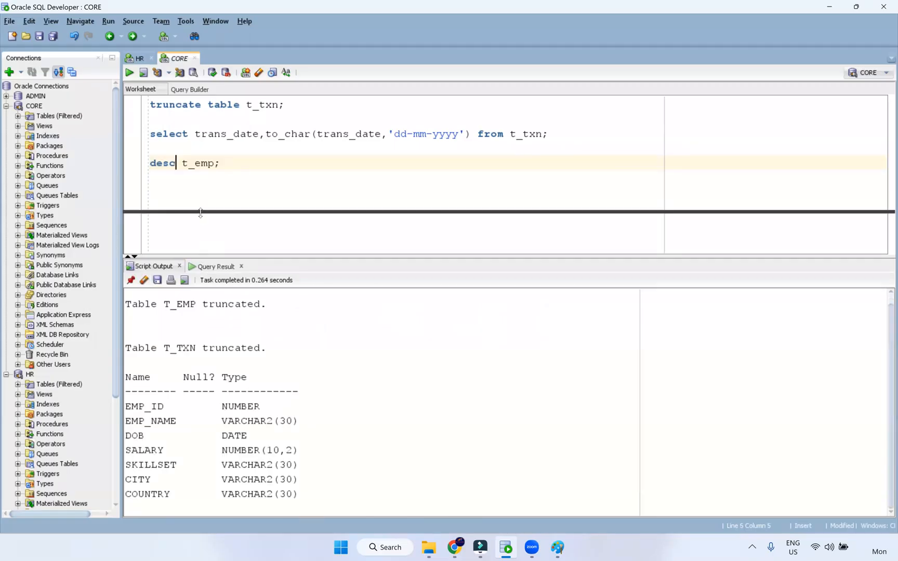
left_click(144, 234)
left_click(182, 165)
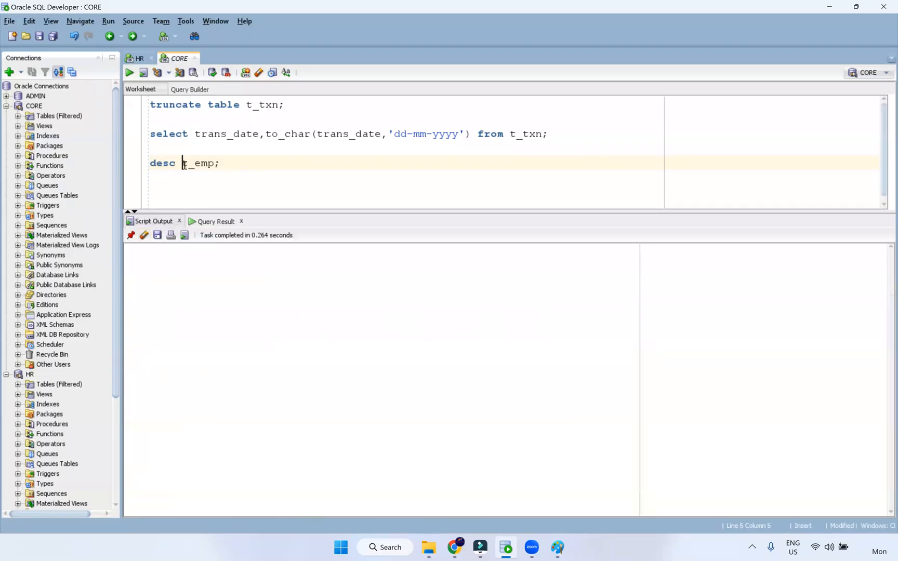
key("ctrl+Return")
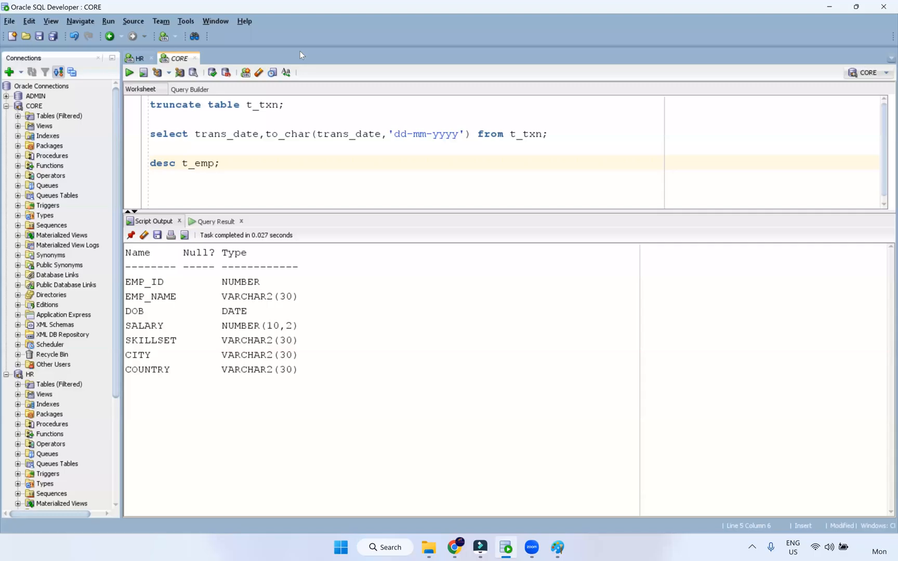
Enlarge the worksheet editor area, then bring the Documents folder window to the front
key("alt+Tab")
left_click(225, 163)
left_click_drag(424, 213, 430, 243)
left_click(427, 548)
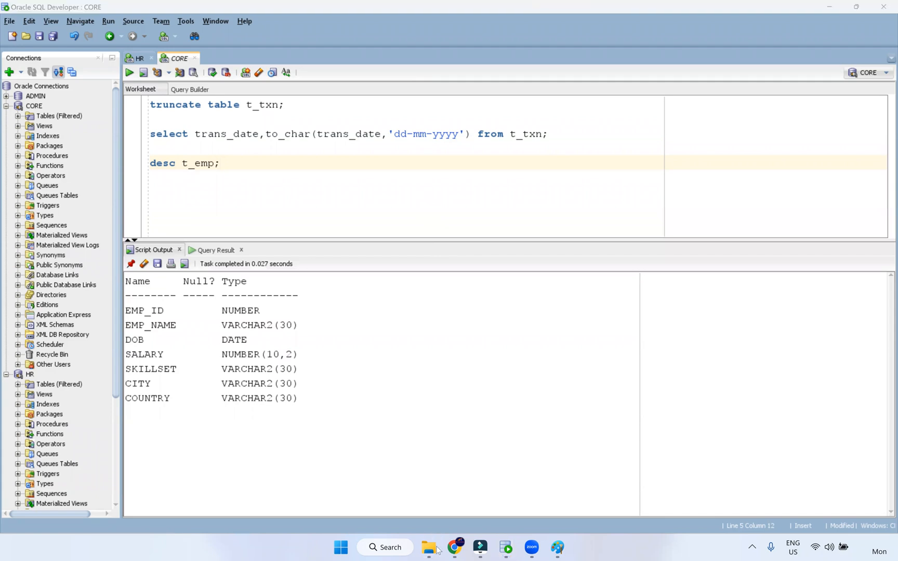
left_click(409, 484)
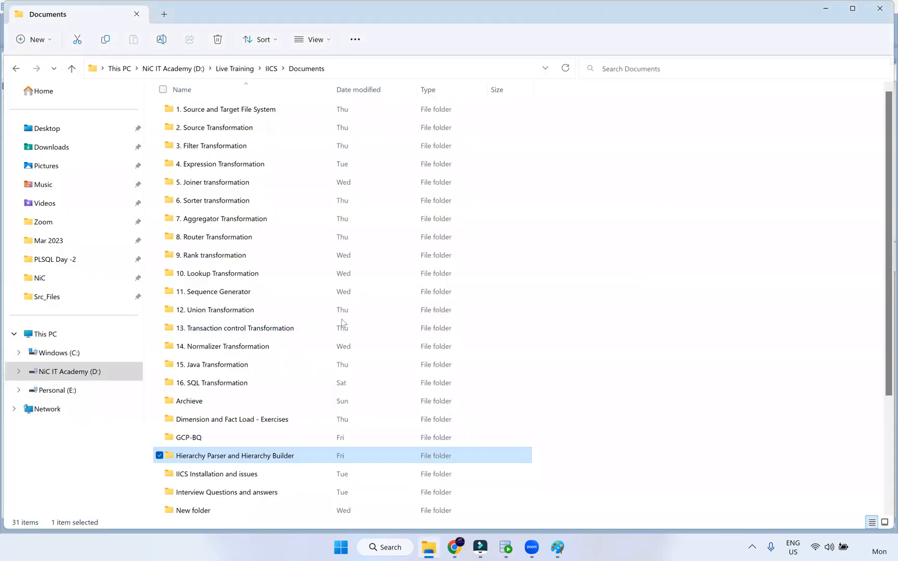
Raise the volume, deselect and scroll the Documents folder, then return to Data Integration
key("XF86AudioRaiseVolume")
key("XF86AudioRaiseVolume")
key("XF86AudioRaiseVolume")
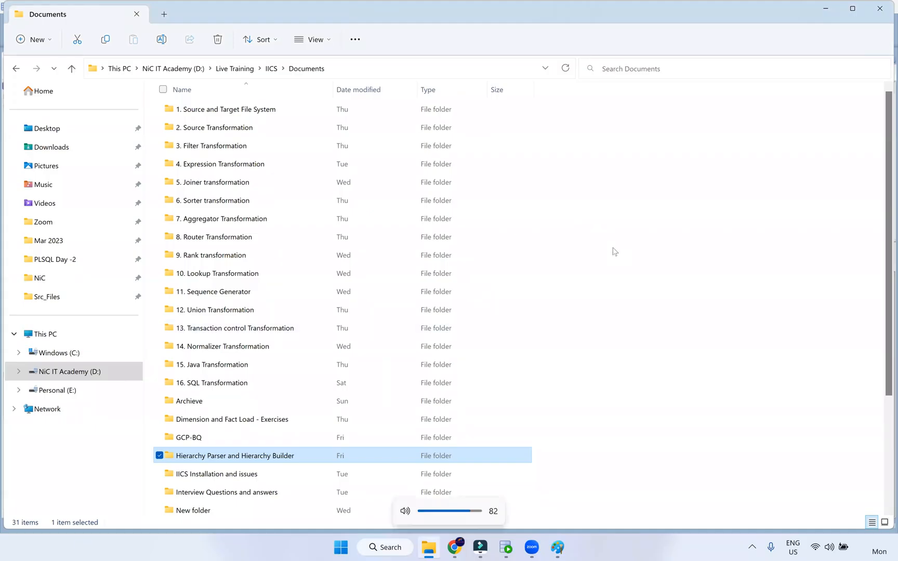
left_click(582, 341)
scroll(278, 197, "down", 3)
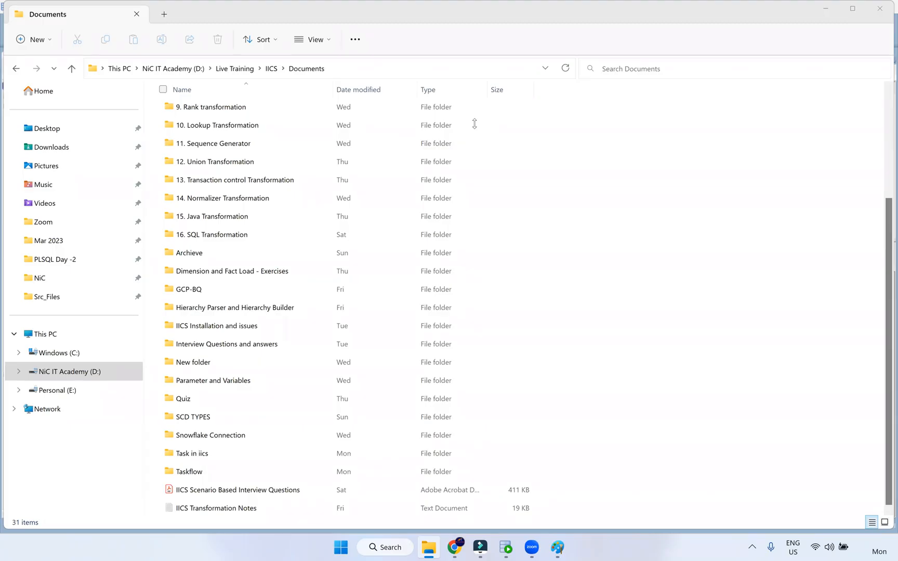
left_click(455, 547)
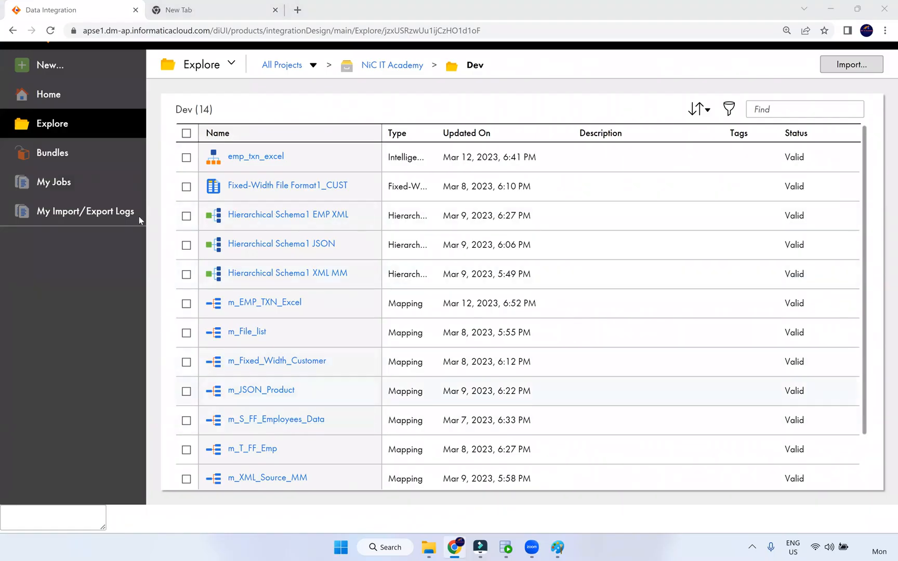
From My Jobs, open m_EMP_TXN_Excel-1 and check its success rows: 26 to T_EMP, 16 to T_TXN
left_click(66, 99)
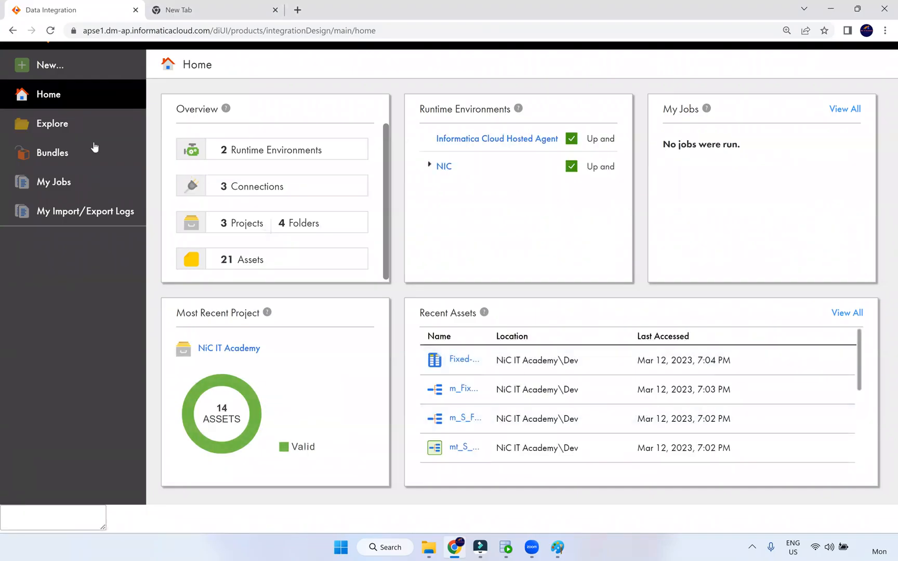
left_click(69, 181)
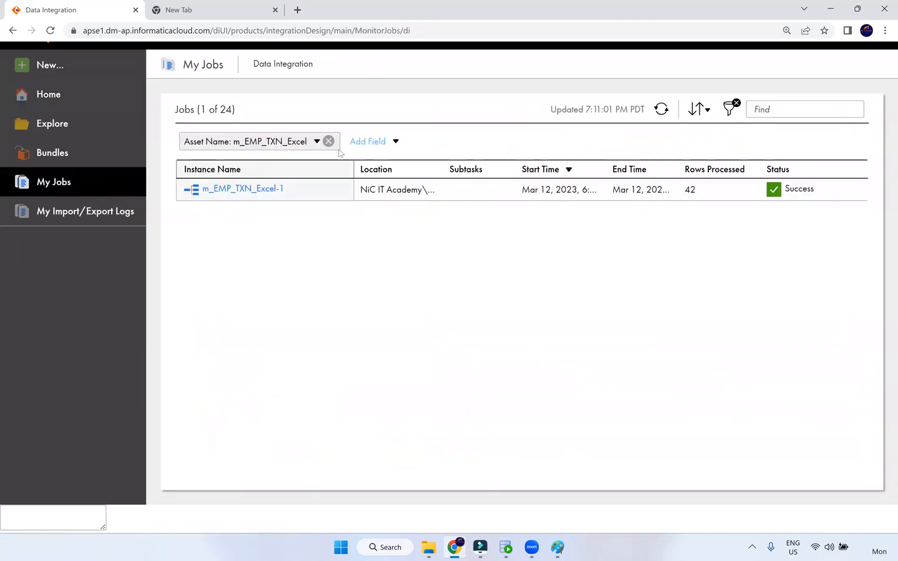
left_click(229, 190)
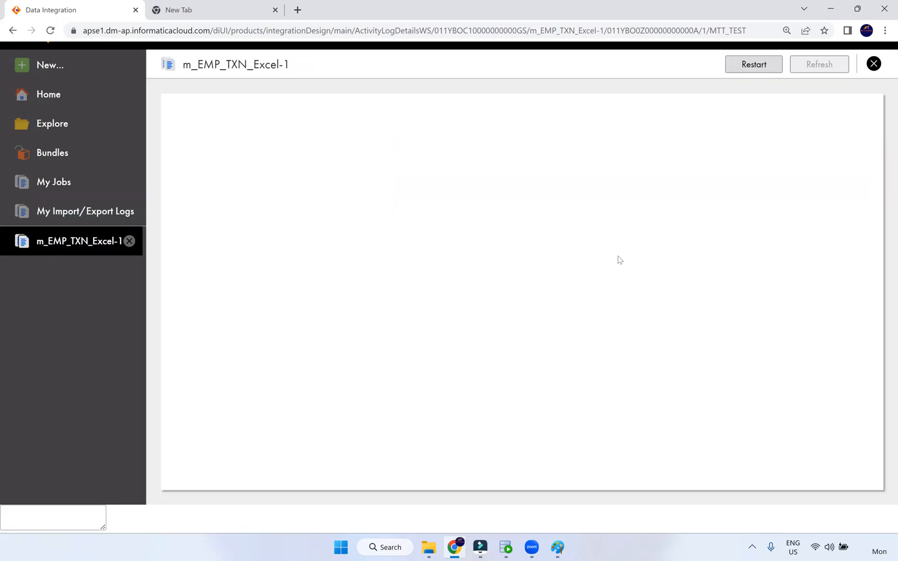
double_click(333, 383)
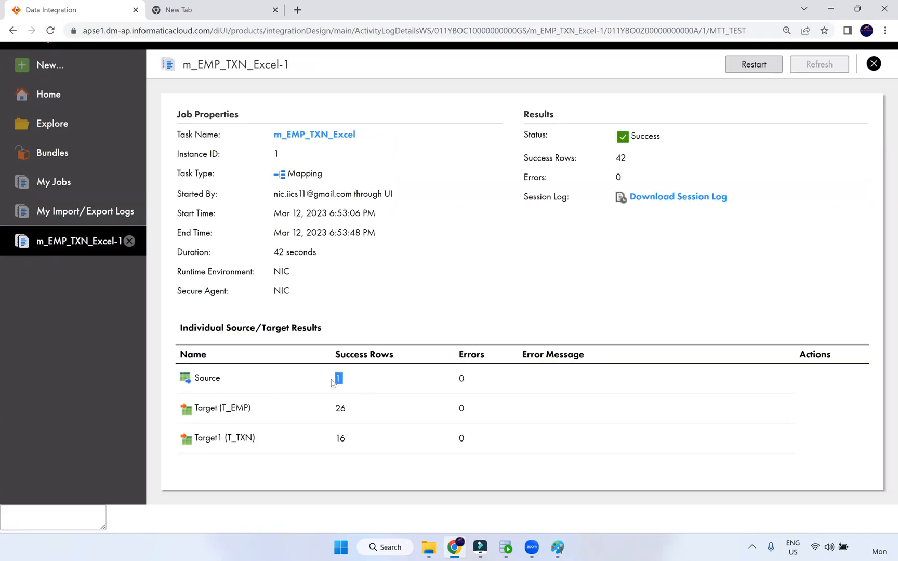
double_click(333, 408)
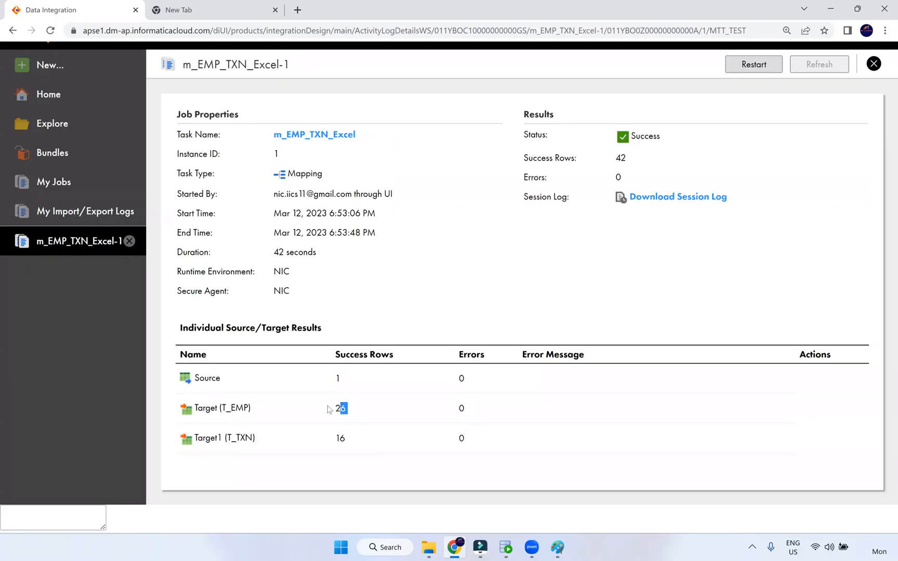
left_click(366, 77)
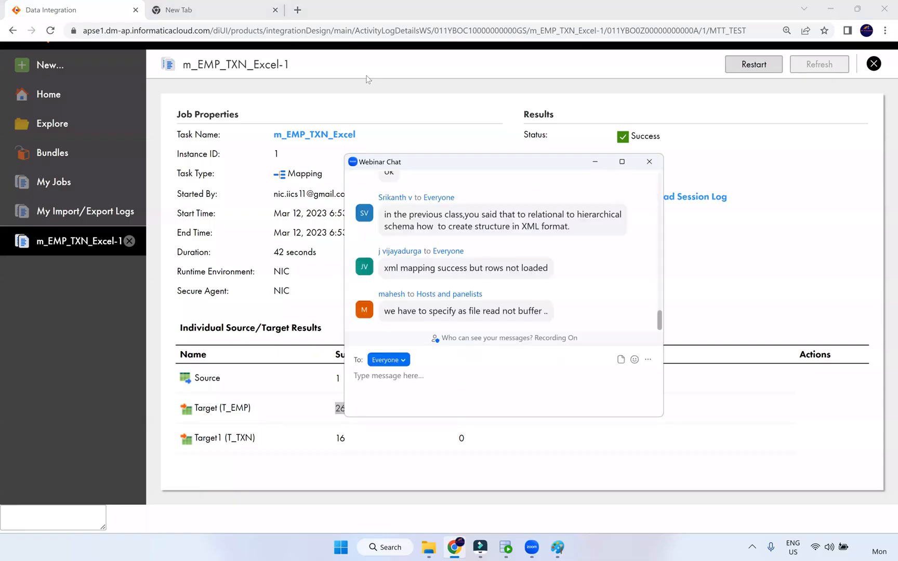
Close the Zoom webinar chat and go back to the m_EMP_TXN_Excel-1 job details page
left_click(366, 79)
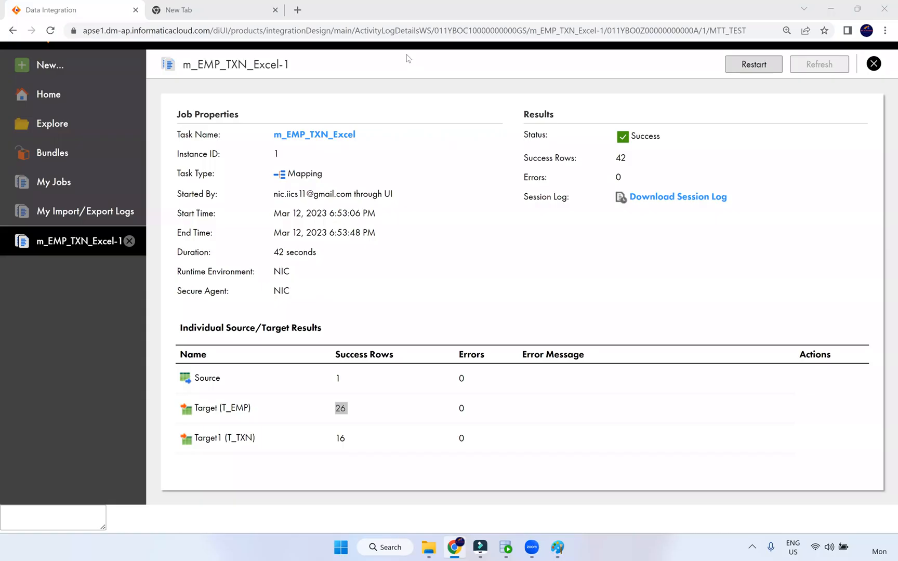
left_click(581, 432)
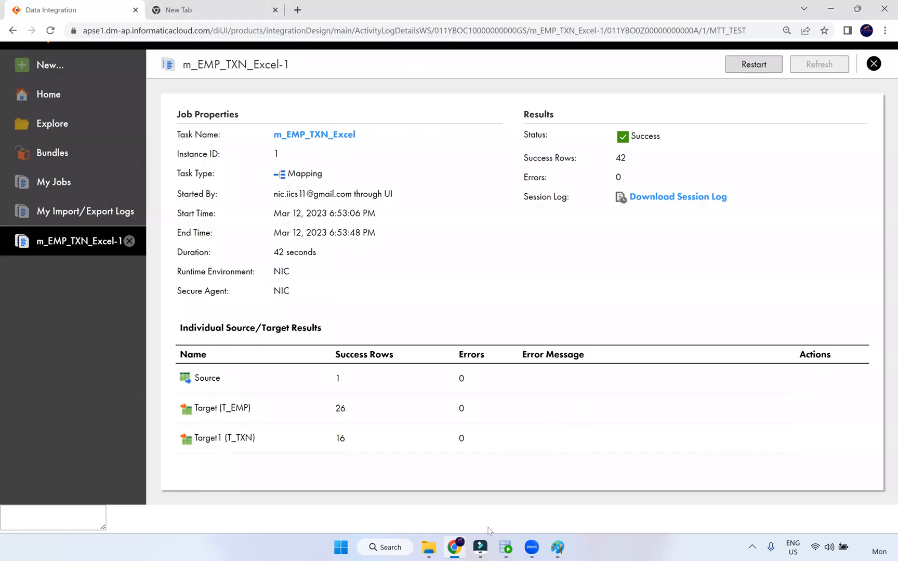
mouse_move(427, 549)
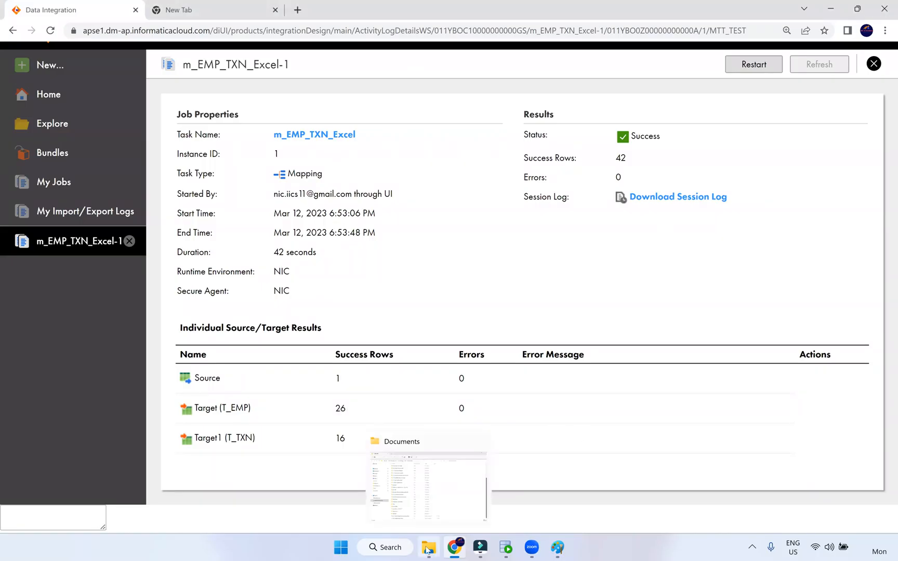
Pass briefly through the Documents folder, then bring the Excel-IICS-Oracle Paint diagram forward
left_click(427, 549)
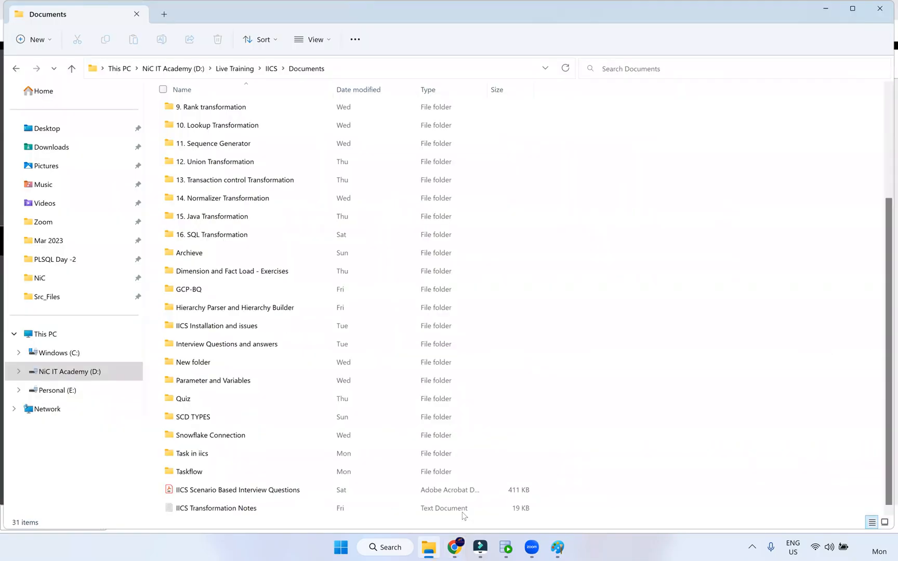
left_click(703, 87)
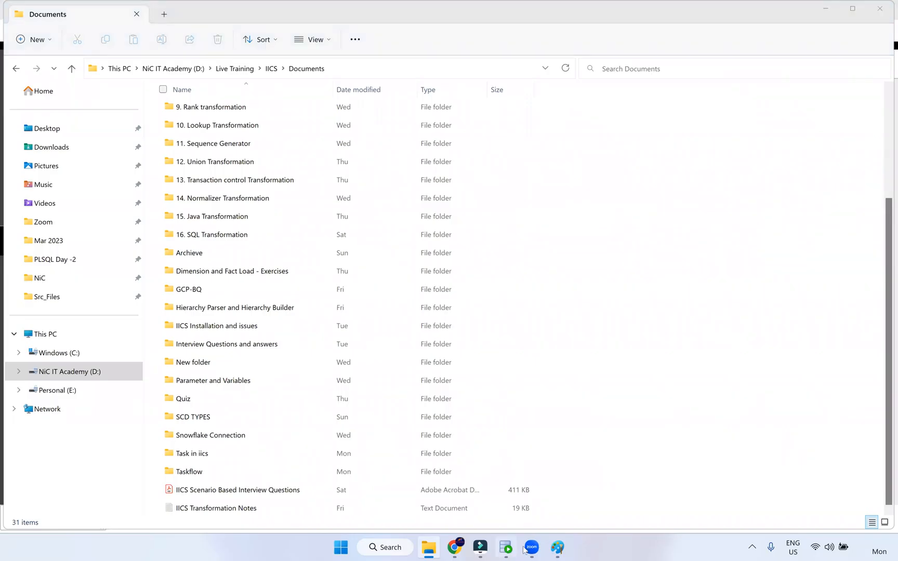
left_click(557, 550)
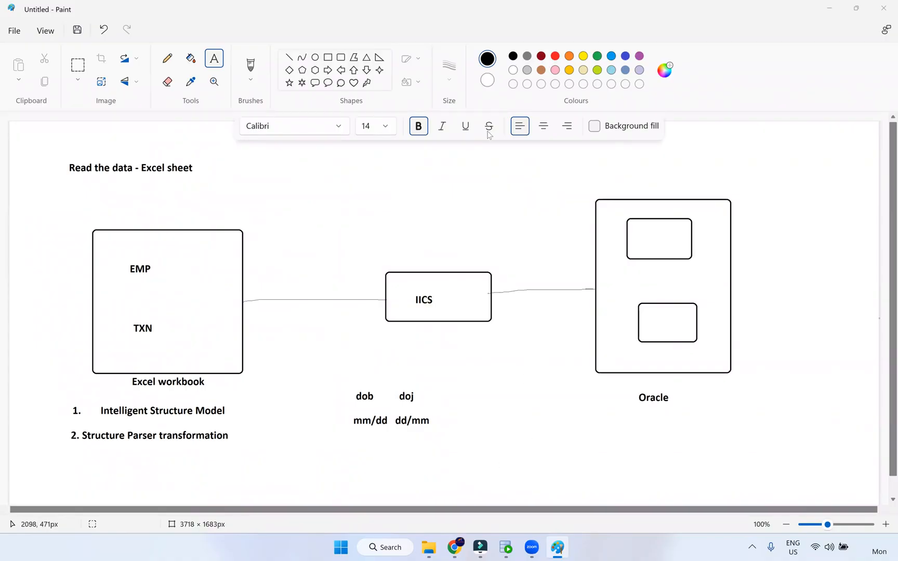
Choose red as the drawing colour and switch to the Pencil tool
left_click(554, 56)
left_click(167, 58)
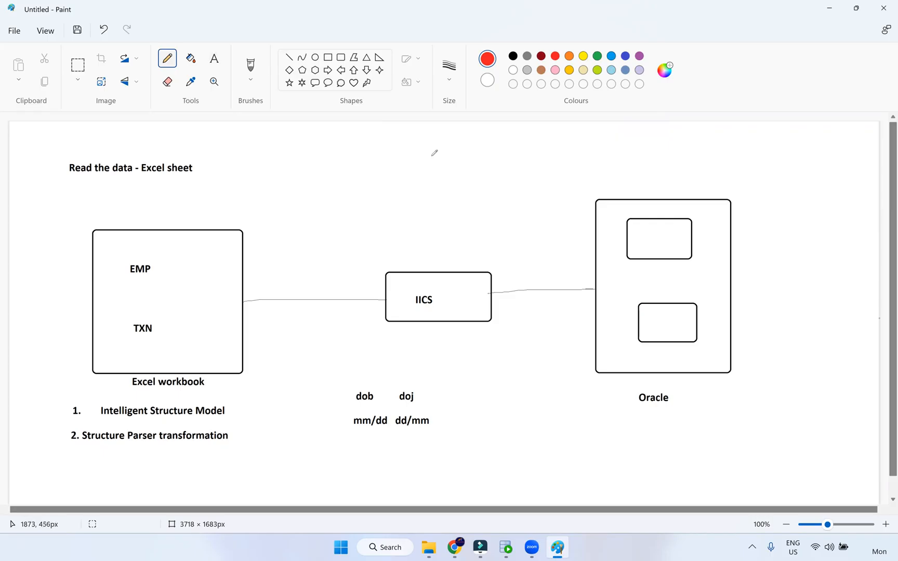
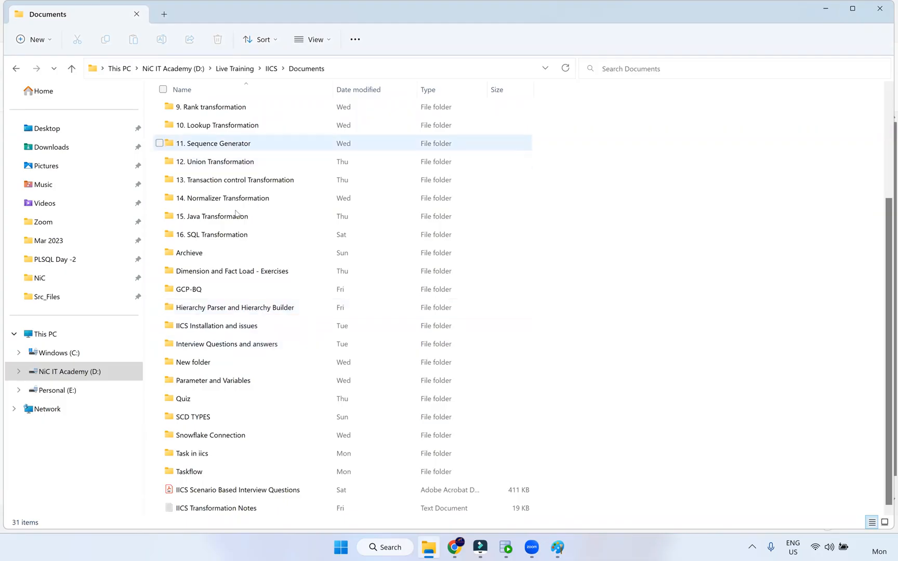
Open employee-XML-file from C:\Src_Files\Archieve in Notepad++
scroll(238, 191, "up", 2)
scroll(246, 147, "up", 1)
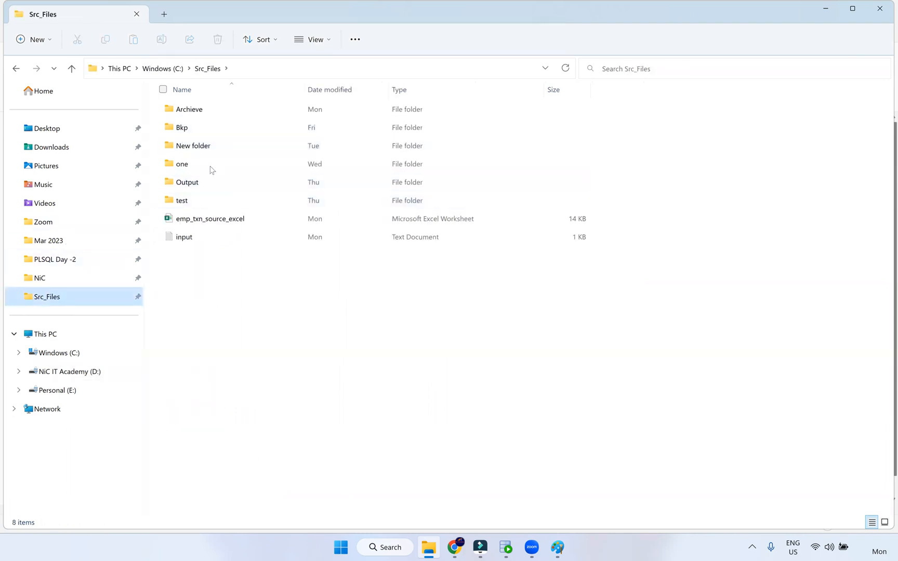
double_click(209, 113)
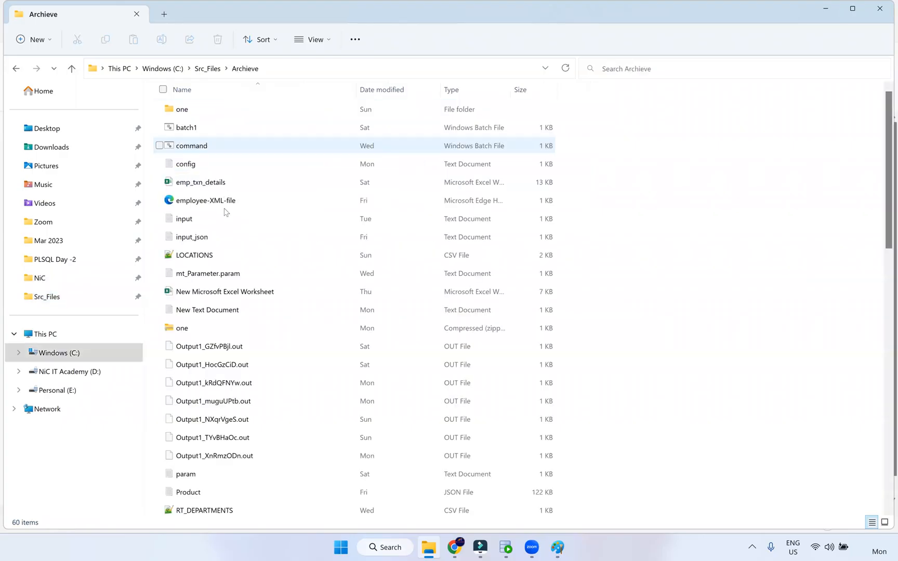
left_click(242, 210)
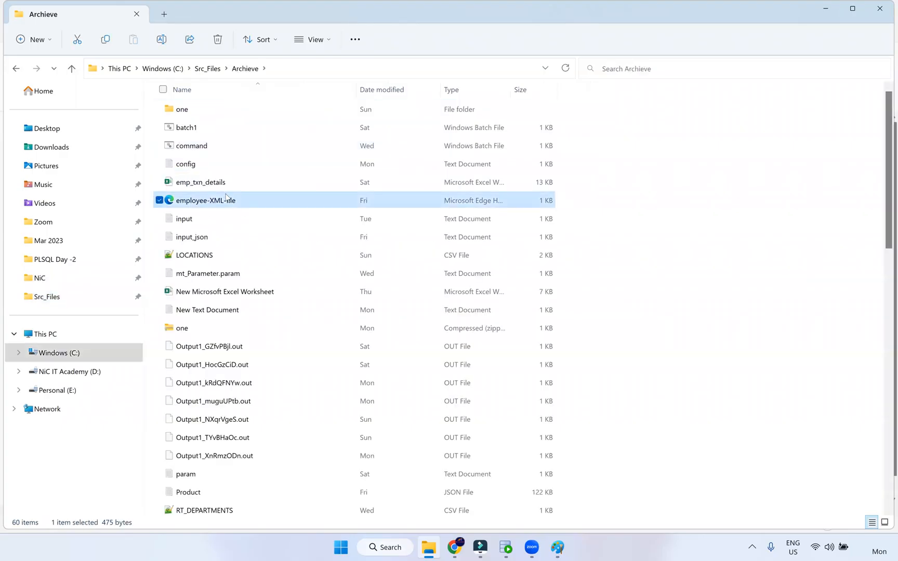
right_click(226, 201)
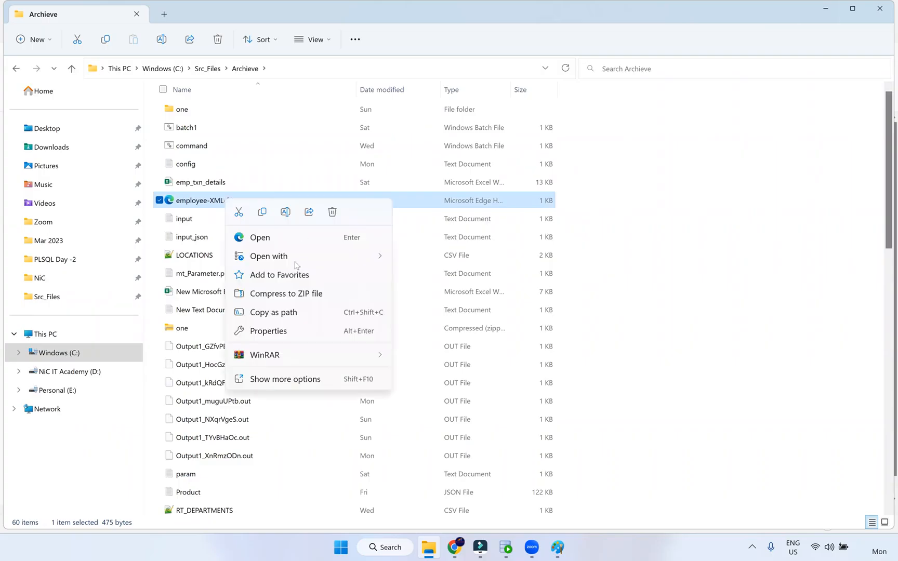
mouse_move(297, 260)
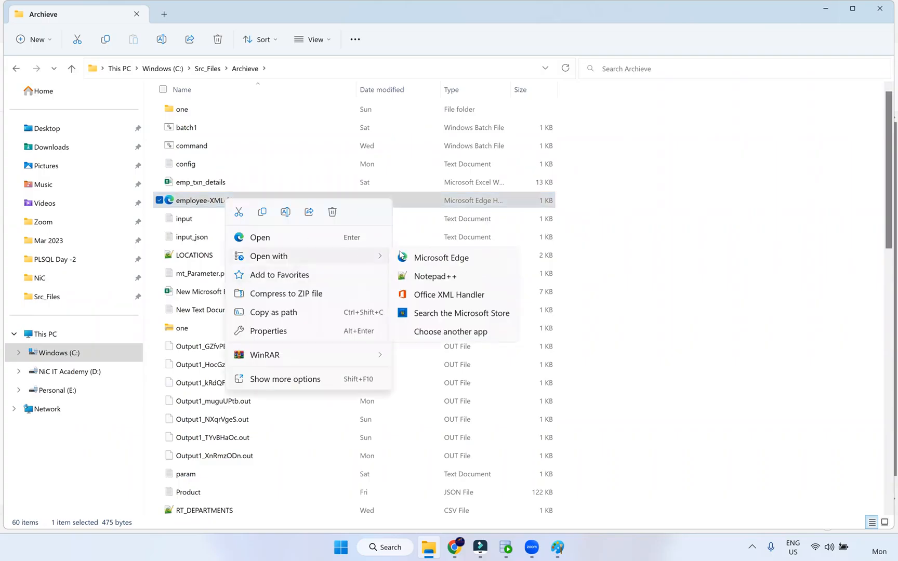
left_click(434, 277)
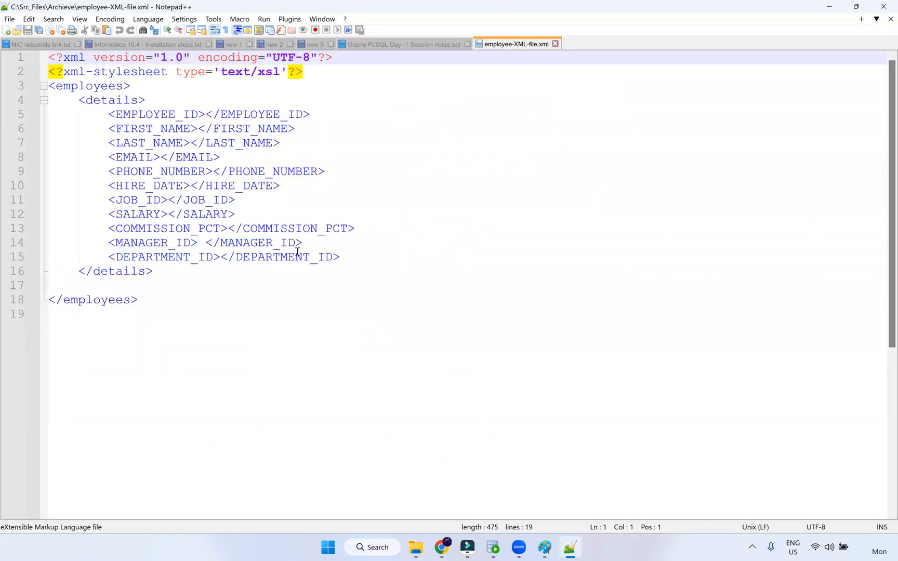
Highlight the two XML declaration lines and the employees and details tag pairs
scroll(185, 165, "up", 2, "ctrl")
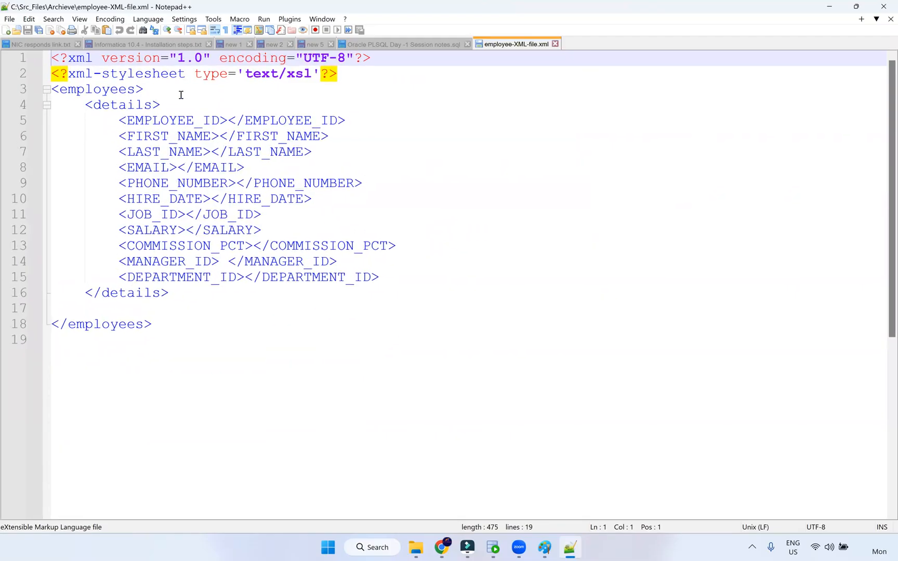
left_click_drag(346, 75, 39, 54)
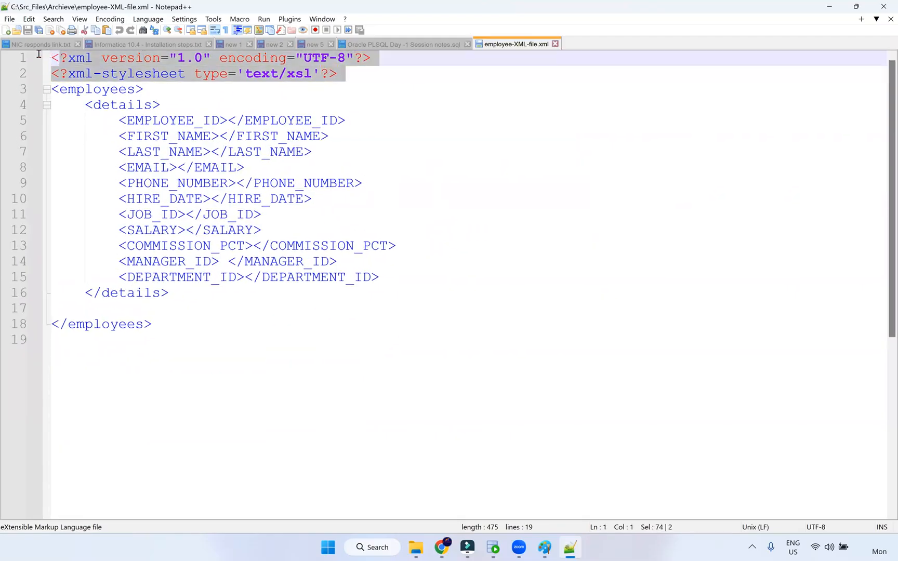
left_click(86, 57)
left_click(97, 76)
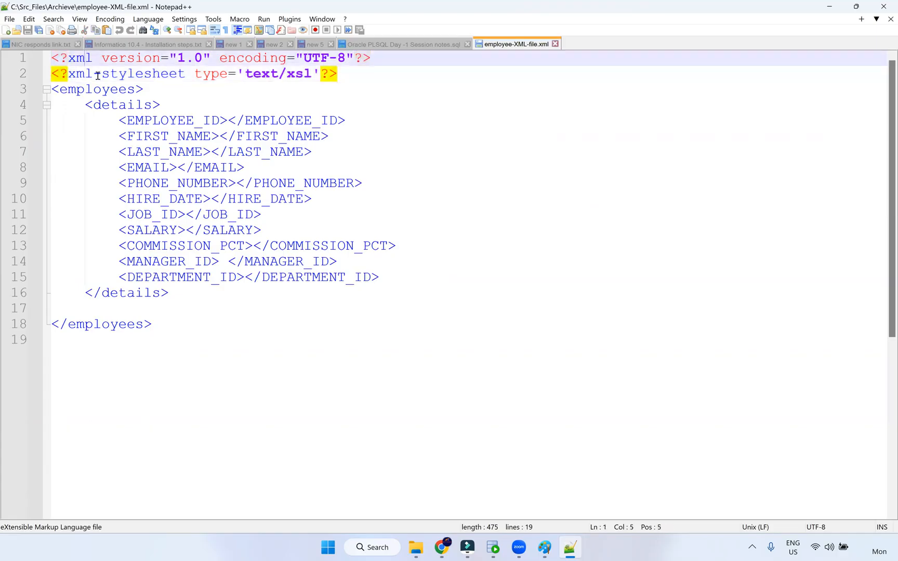
left_click_drag(346, 73, 49, 55)
left_click(62, 88)
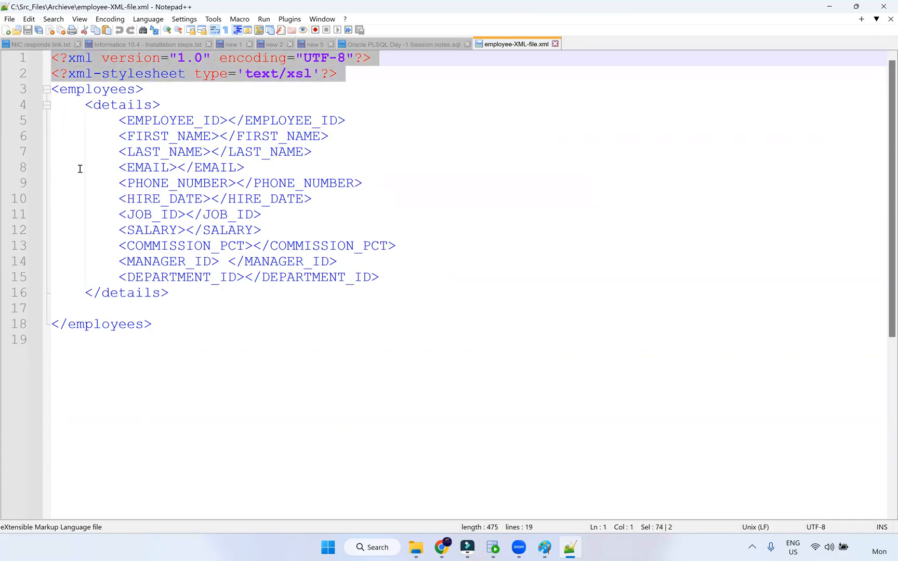
left_click(73, 324)
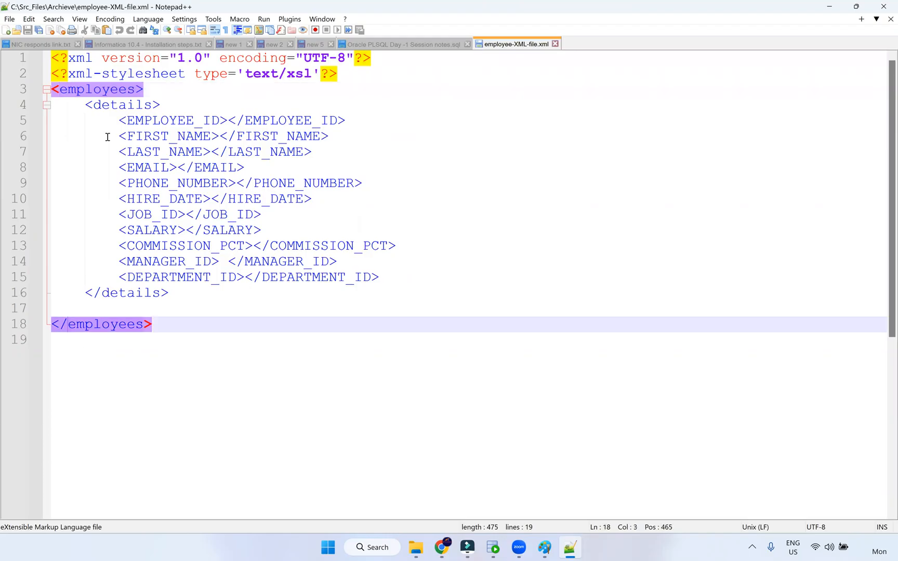
left_click(111, 105)
Walk through the details fields EMPLOYEE_ID, FIRST_NAME, LAST_NAME and EMAIL, then return to Paint
left_click_drag(119, 118, 350, 291)
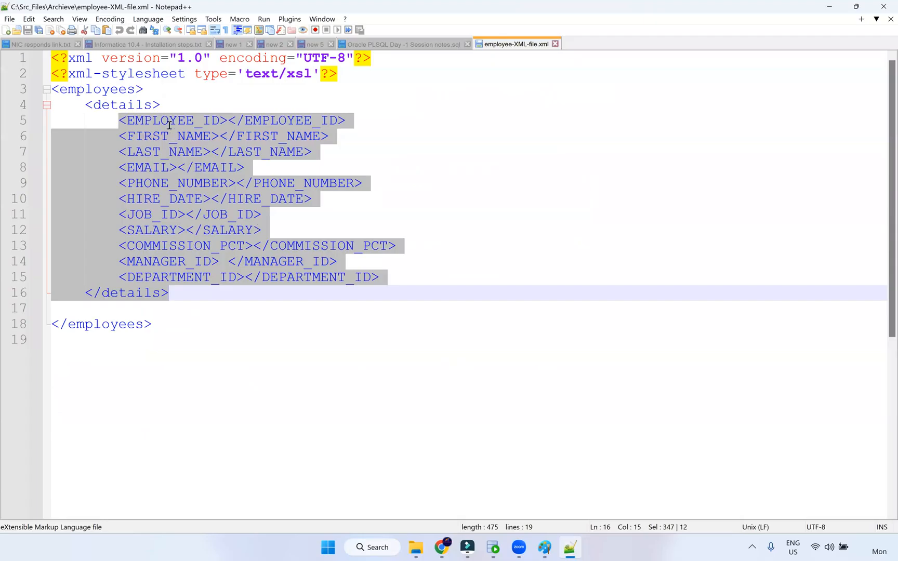
left_click(168, 120)
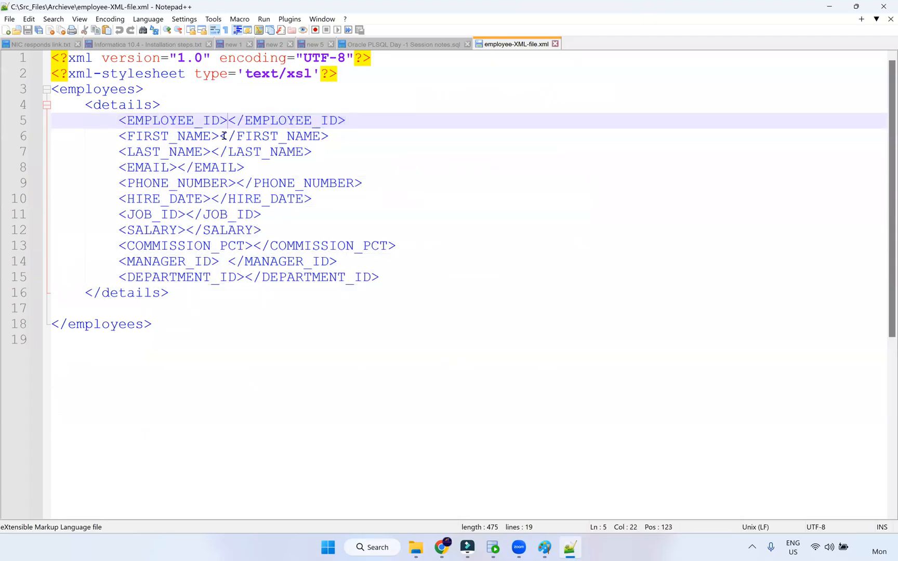
left_click(222, 136)
left_click(229, 121)
left_click(215, 152)
left_click(225, 120)
left_click(219, 136)
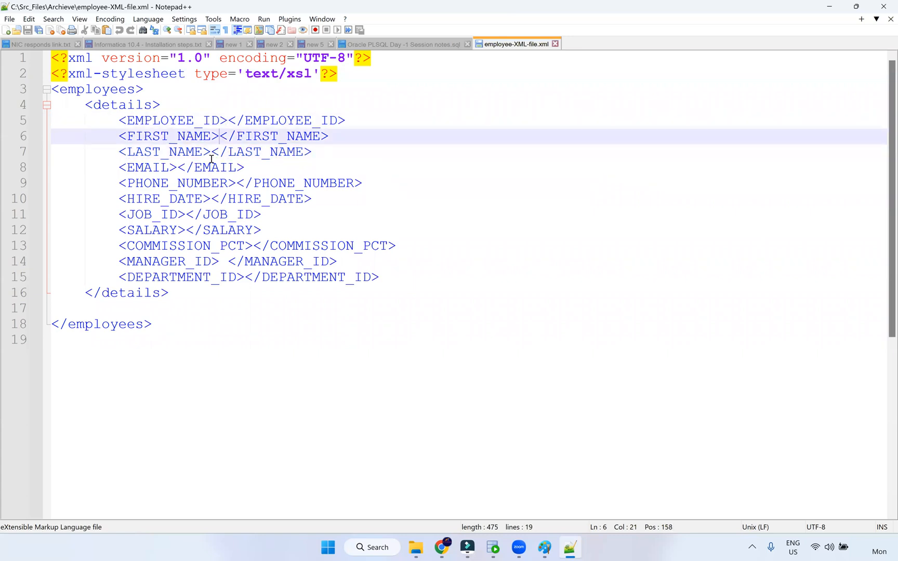
left_click(178, 167)
left_click(458, 366)
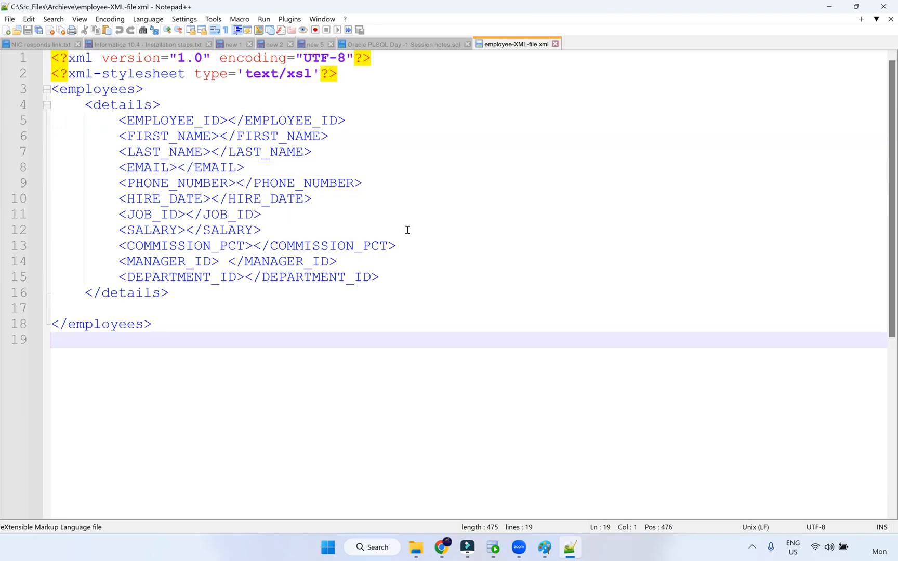
left_click(552, 548)
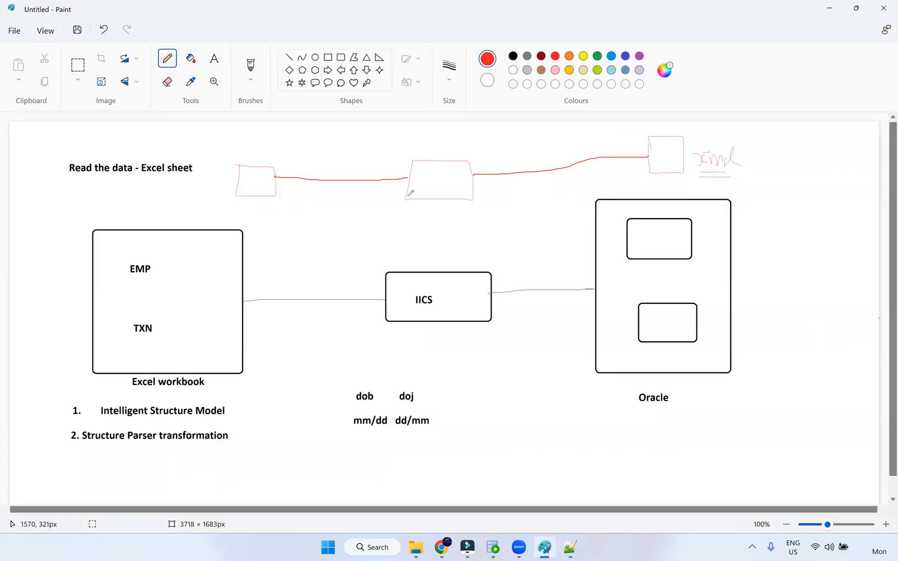
Add a second red underline under 'xml', select green, and return to the XML lines 17–19
left_click_drag(851, 257, 850, 254)
mouse_move(695, 174)
left_mouse_down()
mouse_move(732, 173)
mouse_move(694, 176)
left_mouse_up()
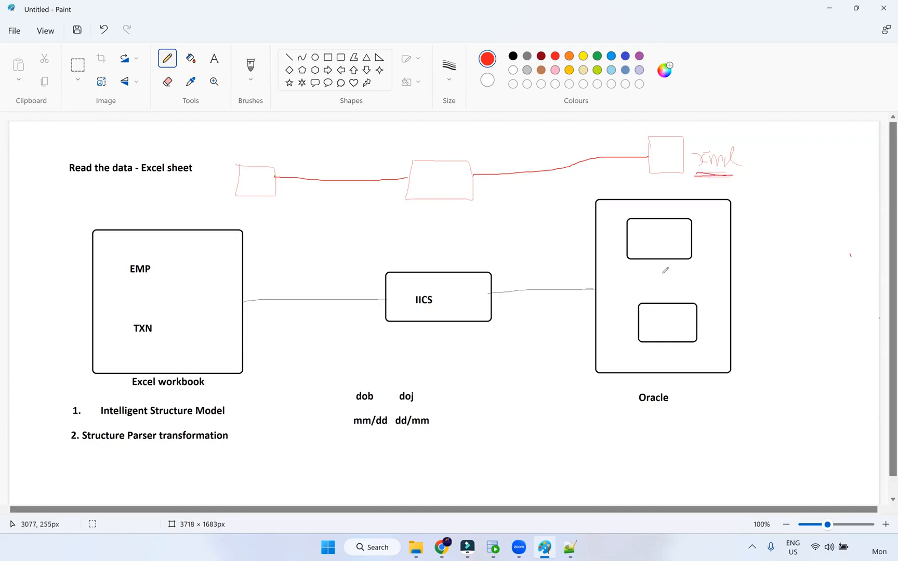
left_click(597, 56)
left_click(569, 547)
left_click_drag(178, 336, 59, 146)
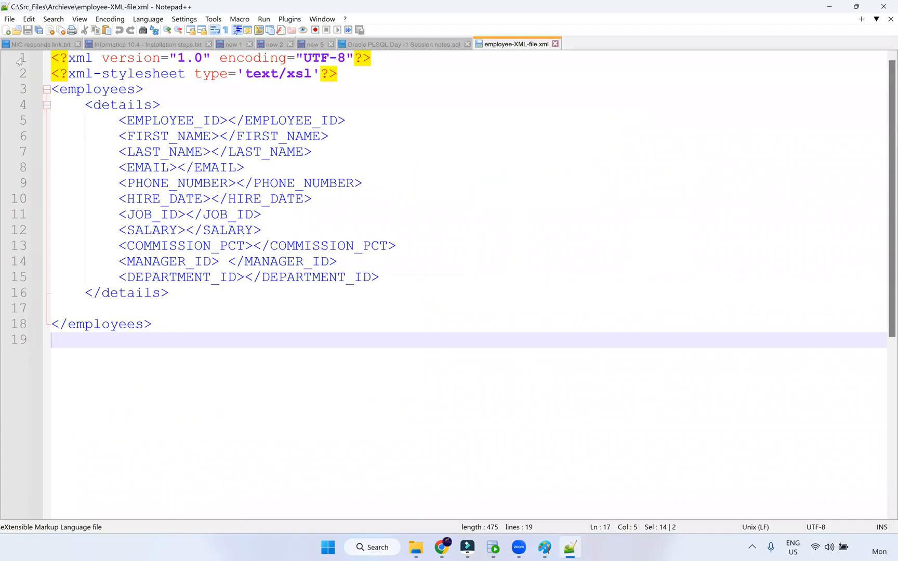
Point out the EMAIL line and blank line 17, then show the m_EMP_TXN_Excel-1 job results
left_click(472, 172)
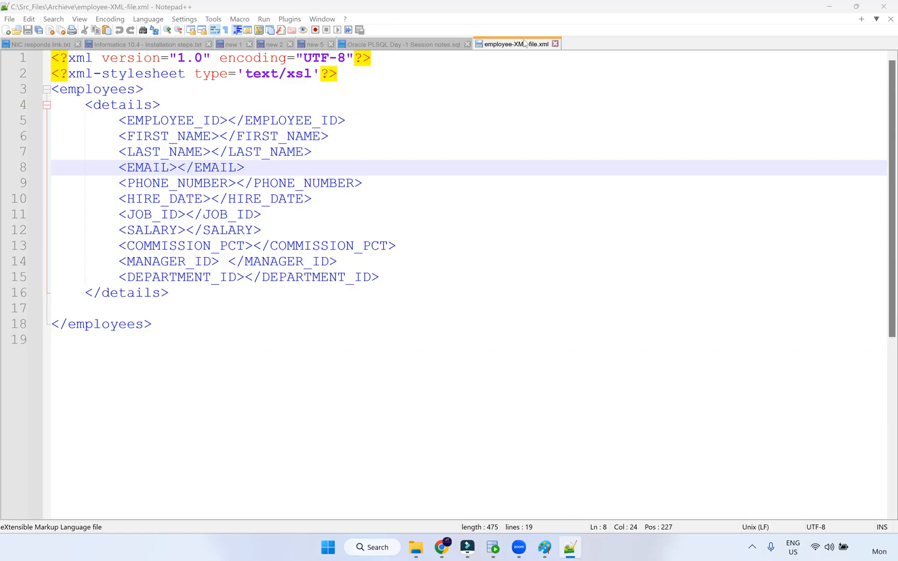
left_click(86, 362)
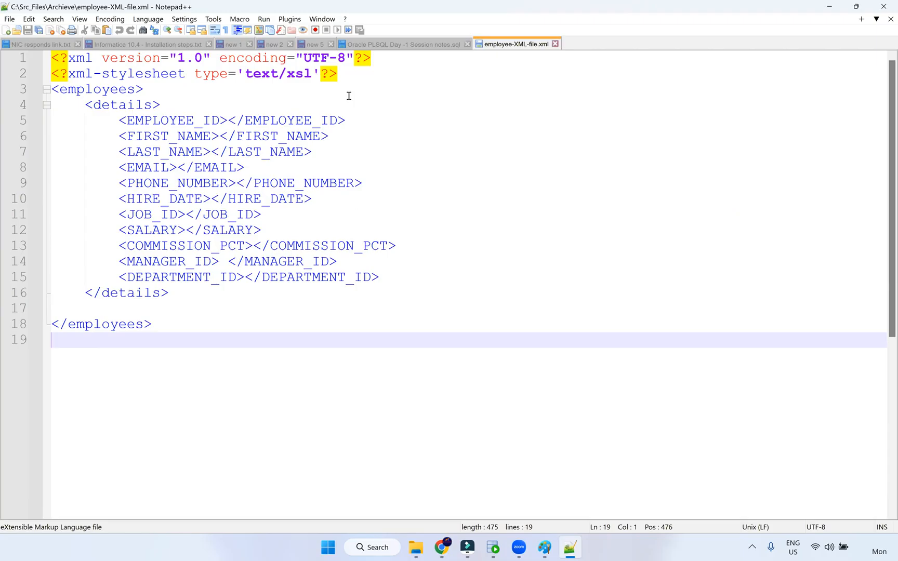
left_click(65, 312)
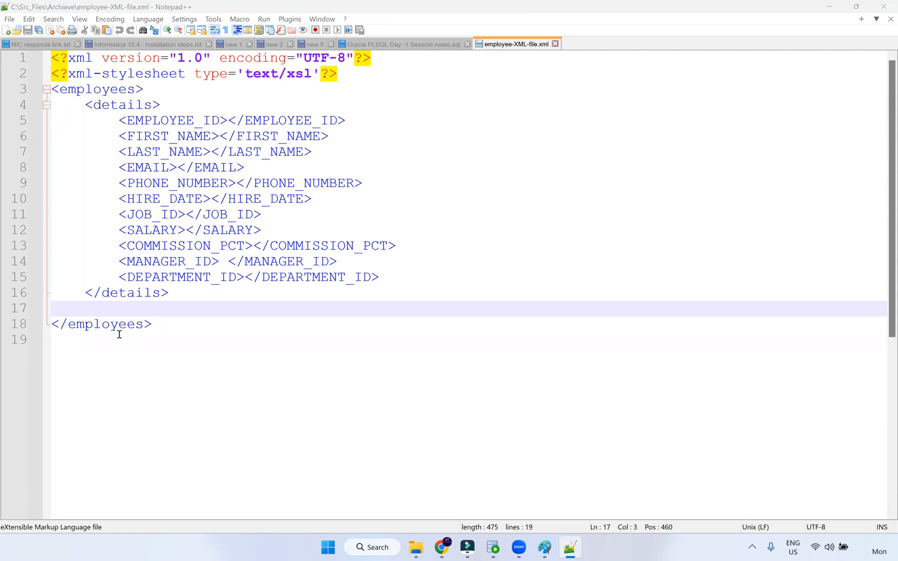
left_click(55, 309)
left_click(443, 549)
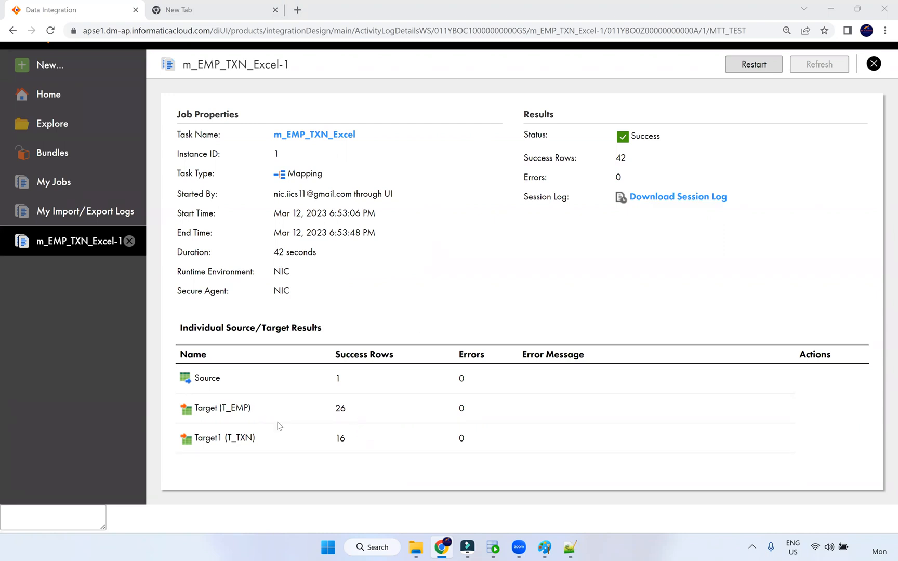
Highlight the Source success count and the 16 rows loaded into T_TXN
double_click(332, 384)
double_click(341, 438)
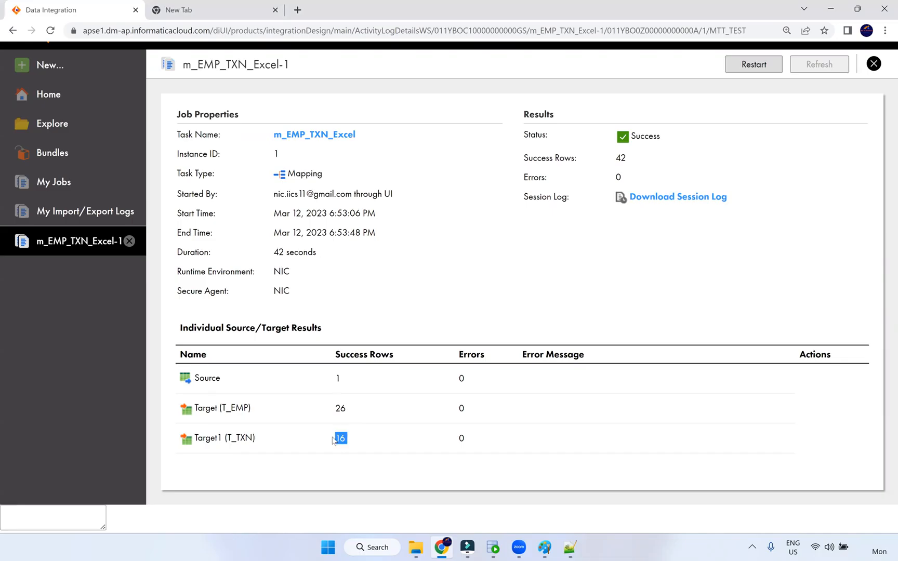
double_click(337, 379)
Download the m_EMP_TXN_Excel-1 session log and open it maximized in Notepad
left_click(674, 203)
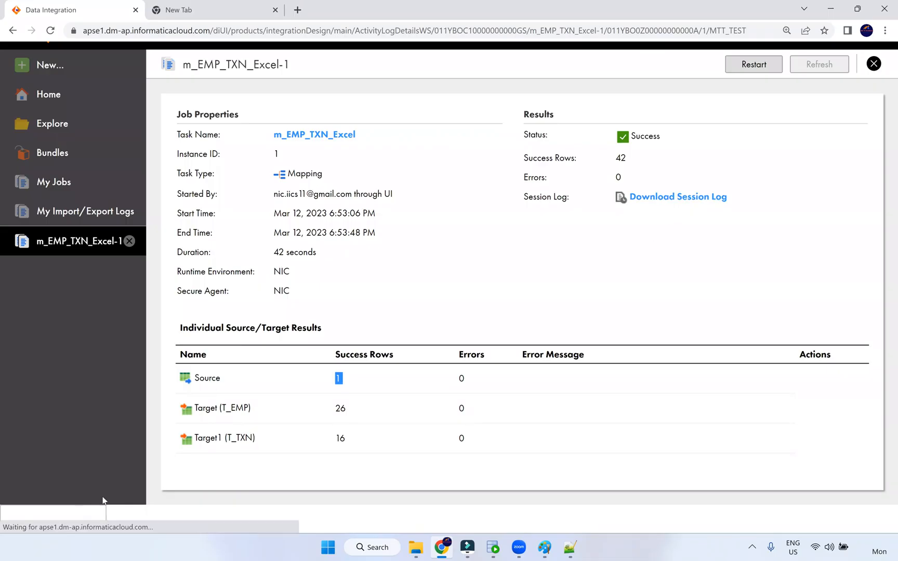
left_click(691, 202)
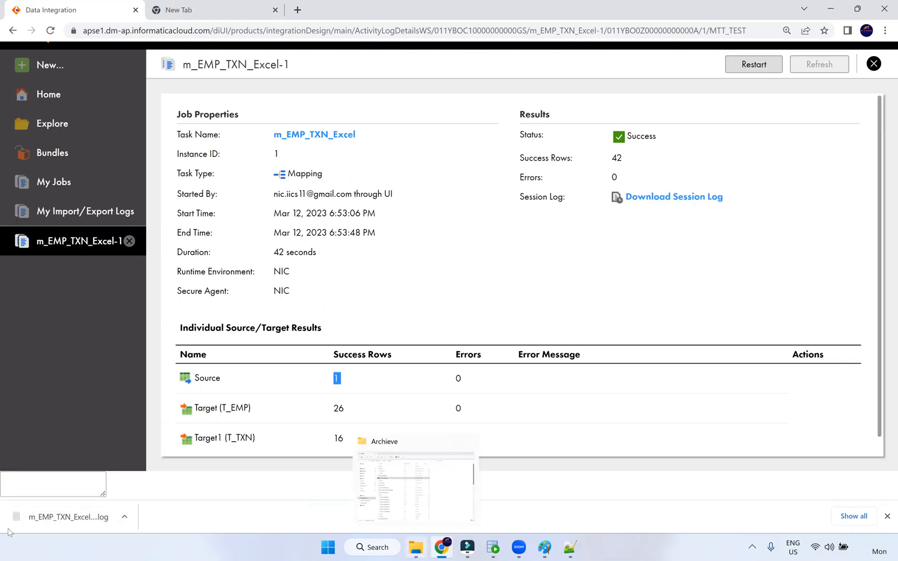
right_click(52, 520)
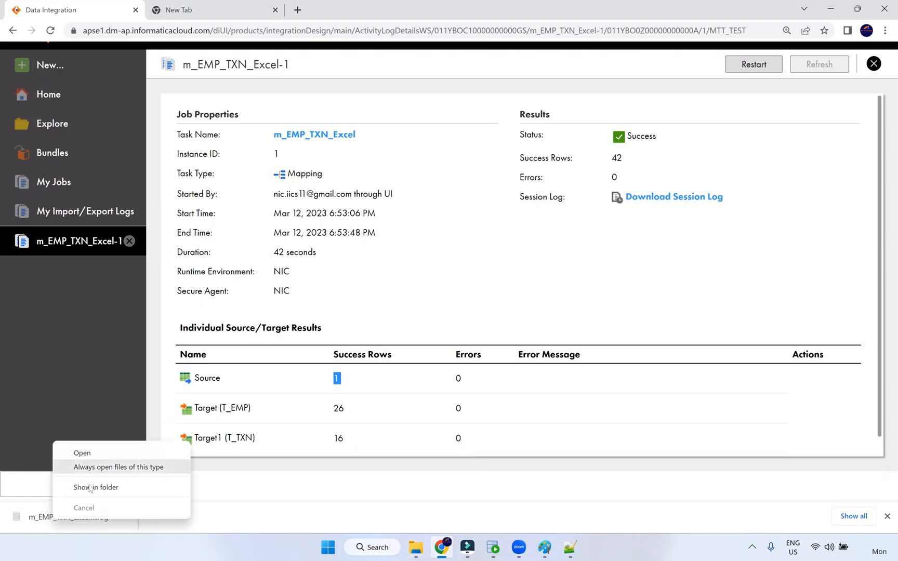
left_click(42, 518)
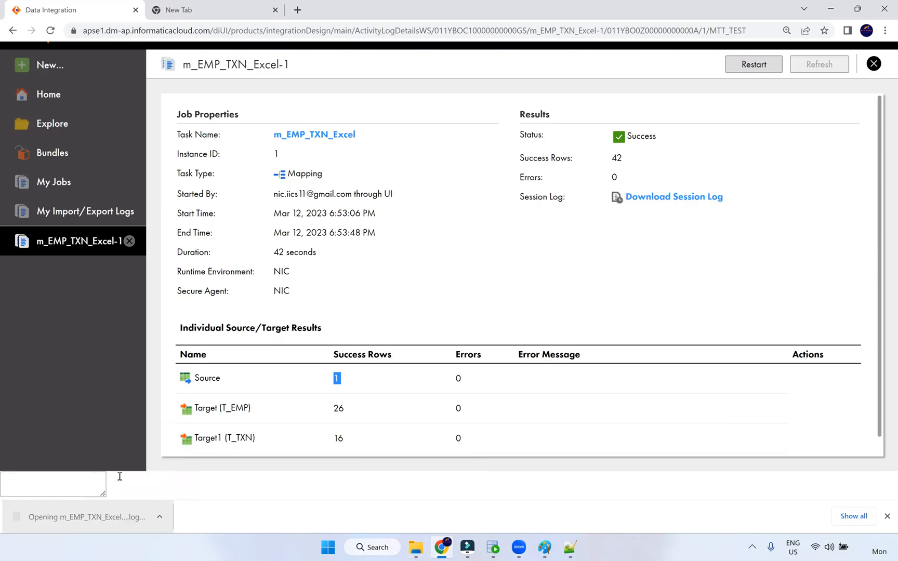
left_click(731, 151)
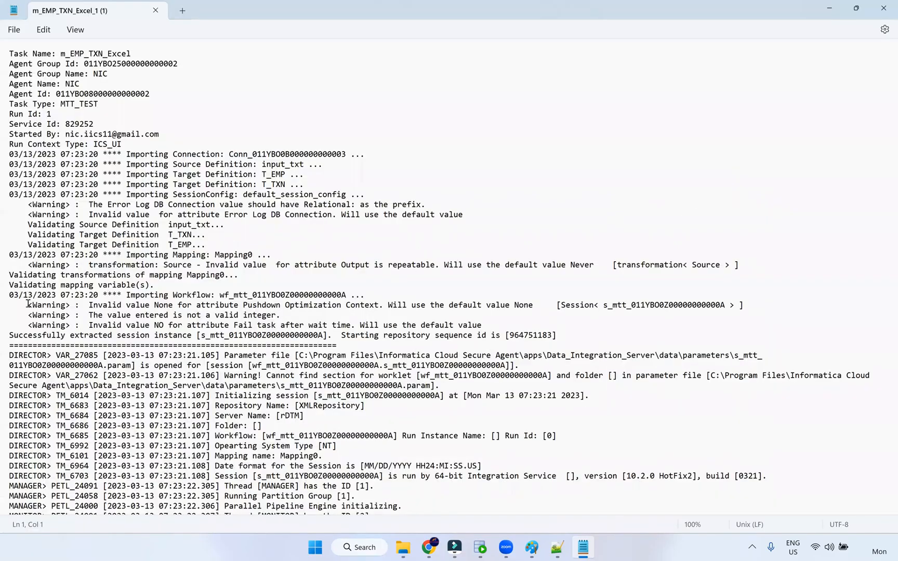
Highlight the import and Error Log DB Connection warnings, then the T_EMP inserted-row counts
left_click_drag(22, 294, 557, 335)
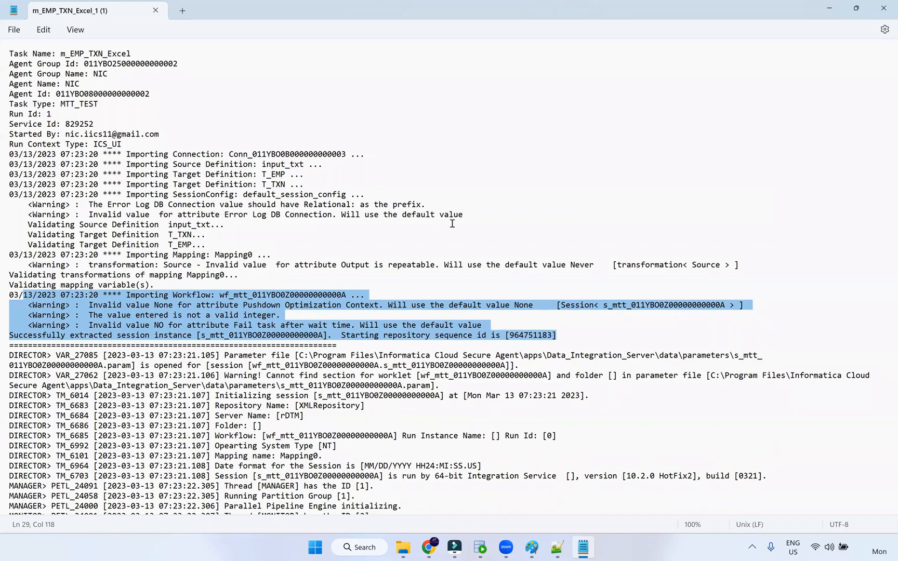
left_click_drag(19, 204, 478, 219)
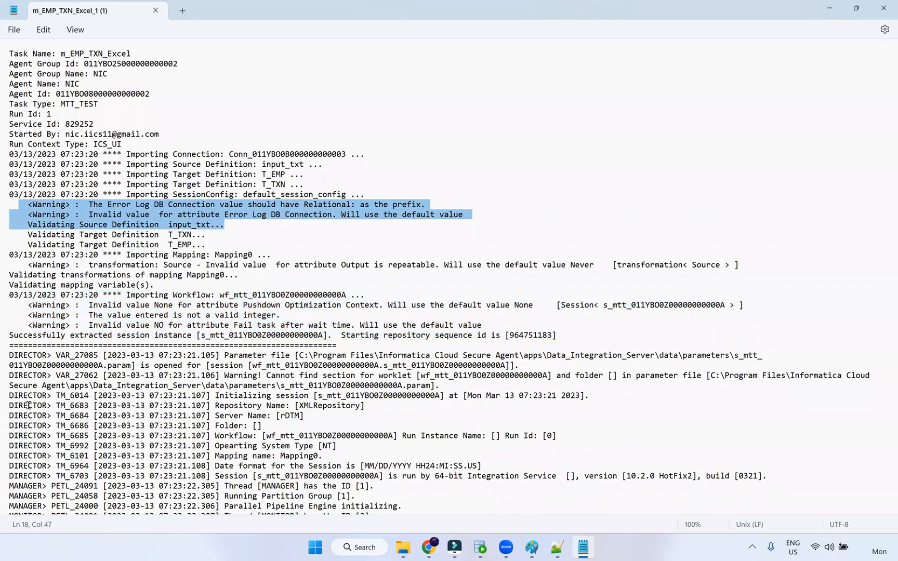
scroll(29, 383, "down", 15)
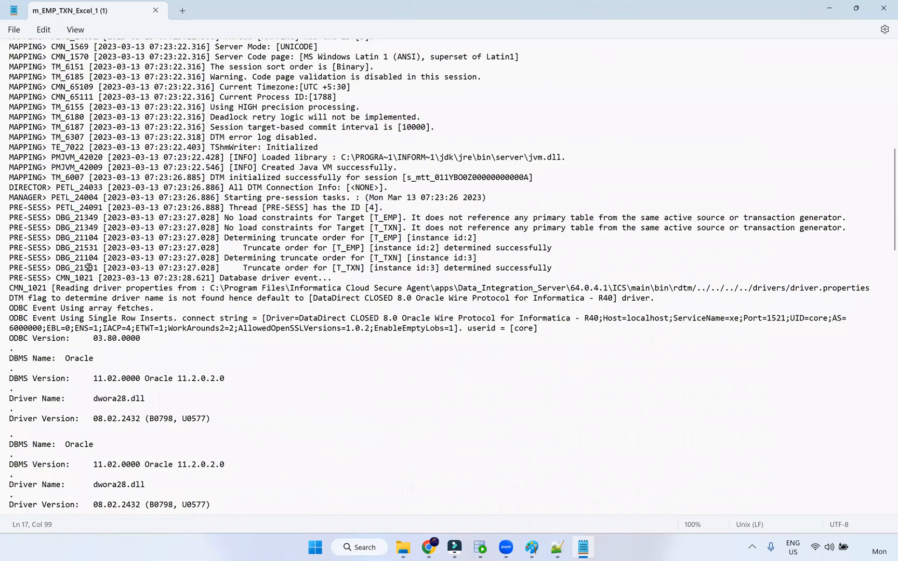
scroll(58, 252, "down", 20)
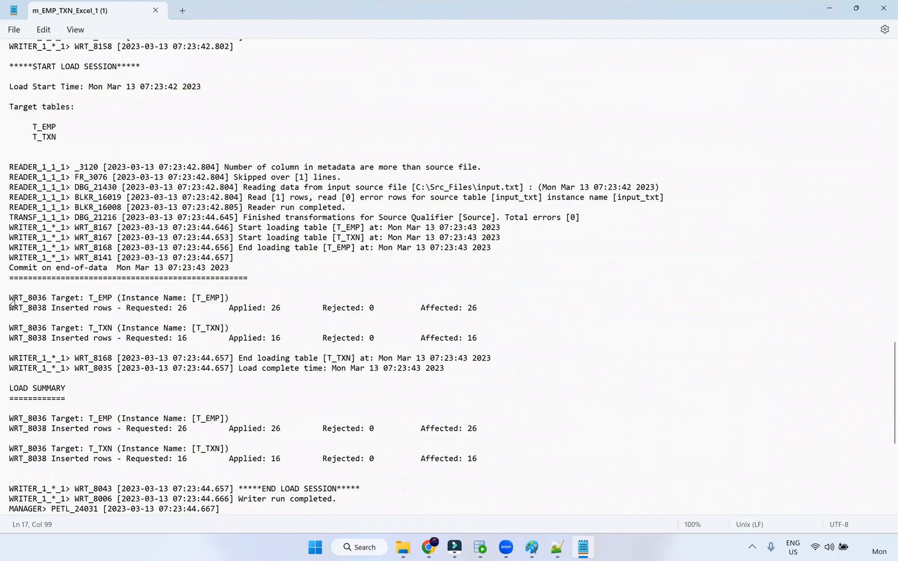
left_click_drag(10, 299, 11, 307)
left_click_drag(175, 316, 218, 316)
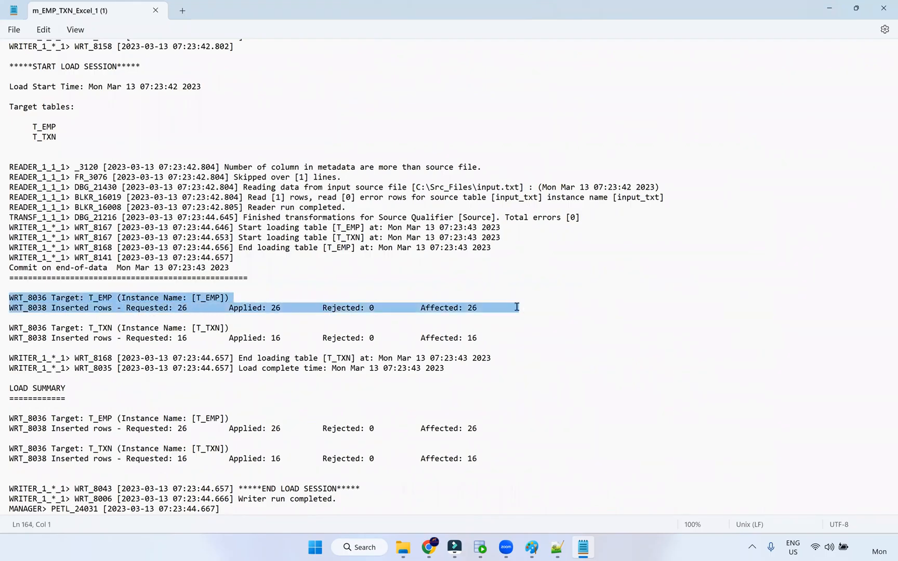
left_click_drag(102, 305, 514, 310)
left_click_drag(70, 418, 245, 475)
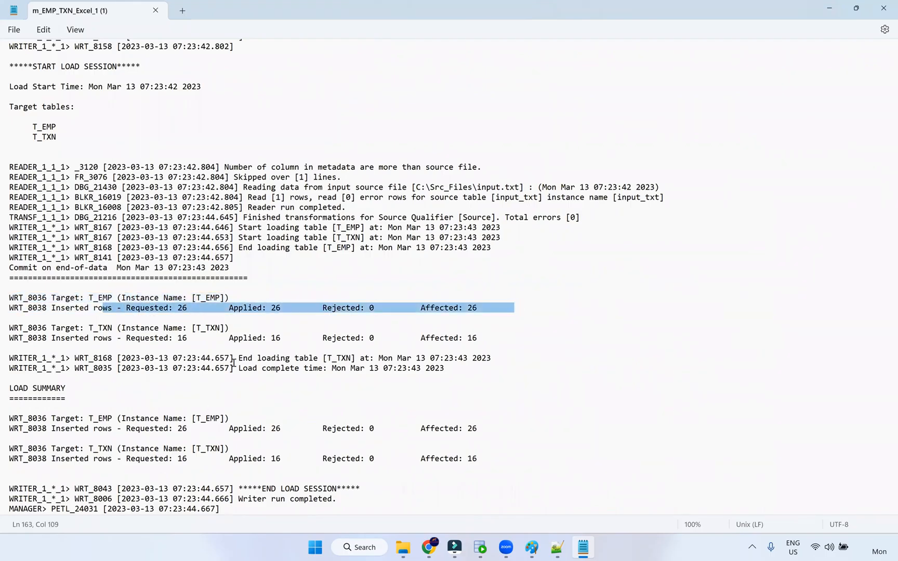
Scroll back to the top of the session log and close Notepad
scroll(205, 368, "up", 1)
scroll(198, 312, "up", 7)
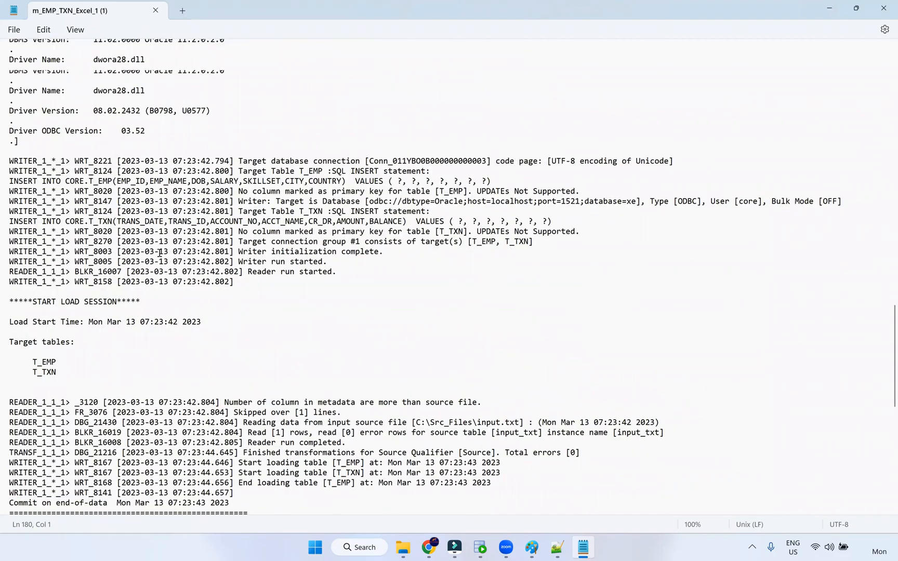
scroll(91, 207, "up", 6)
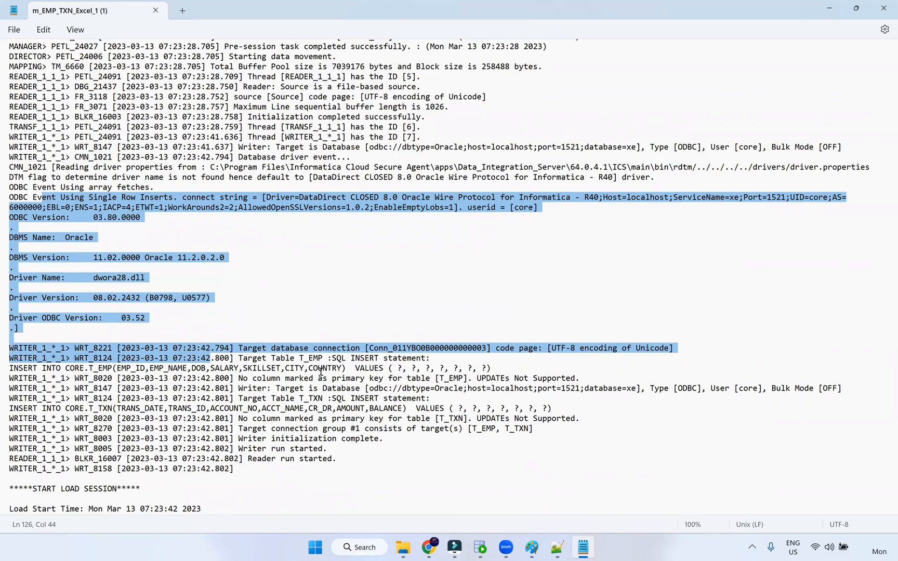
left_click(883, 8)
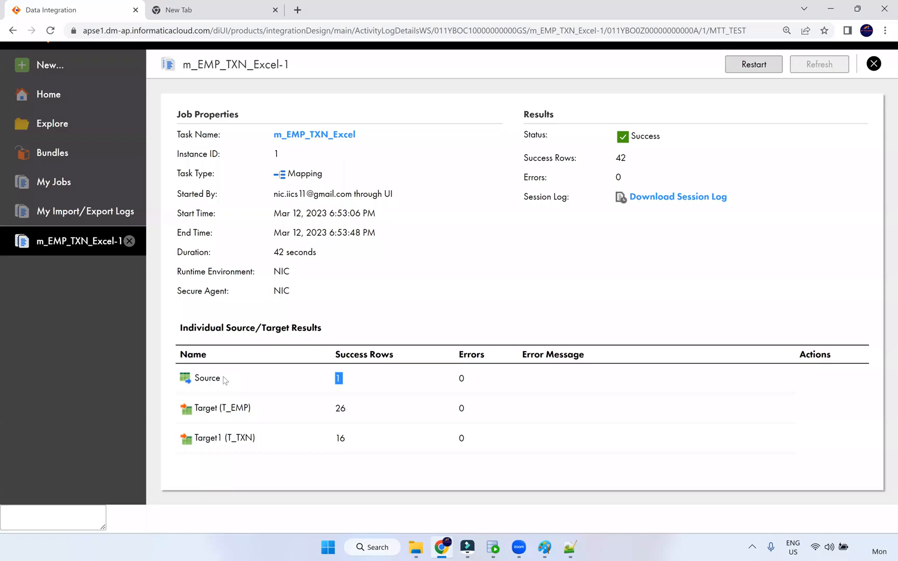
left_click(414, 549)
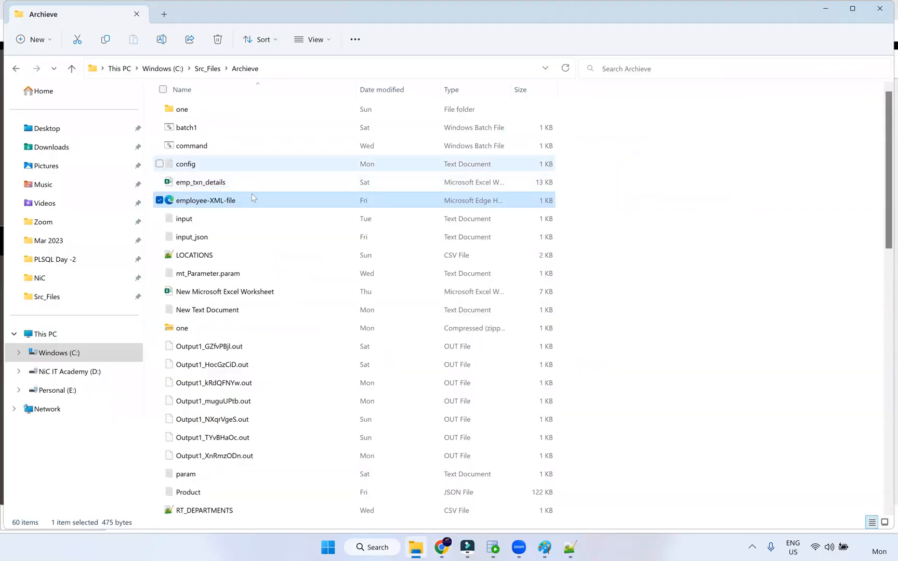
double_click(279, 217)
left_click_drag(119, 201, 599, 208)
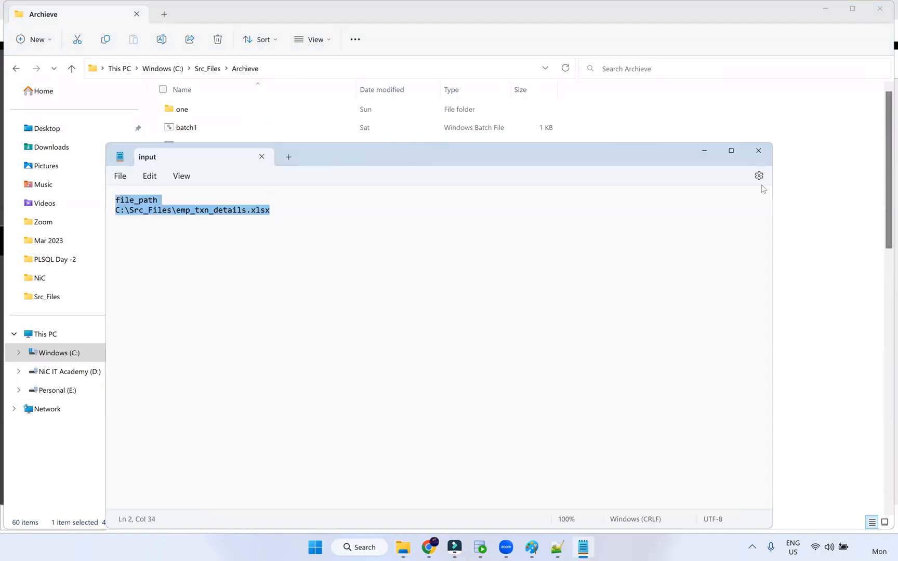
key("alt+F4")
left_click(441, 547)
left_click(344, 405)
double_click(341, 439)
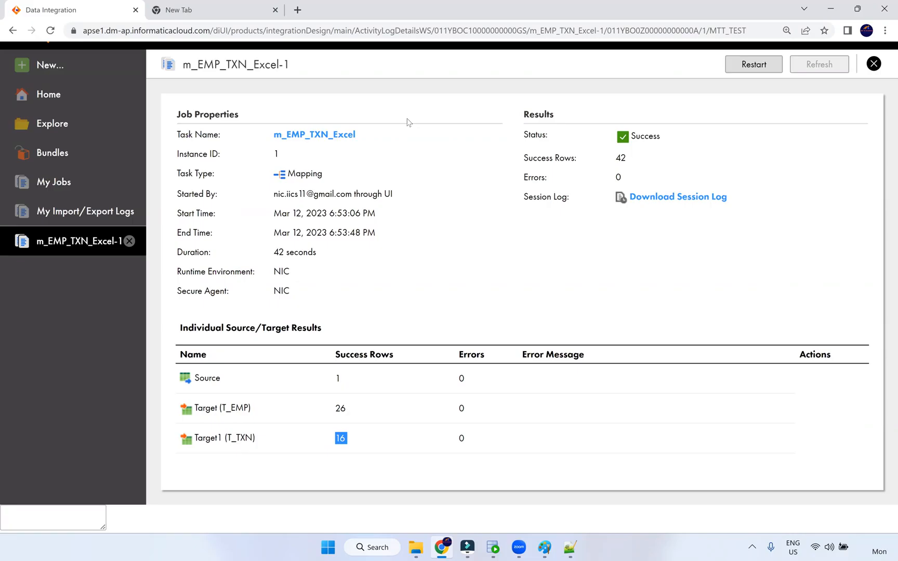
key("alt+Tab")
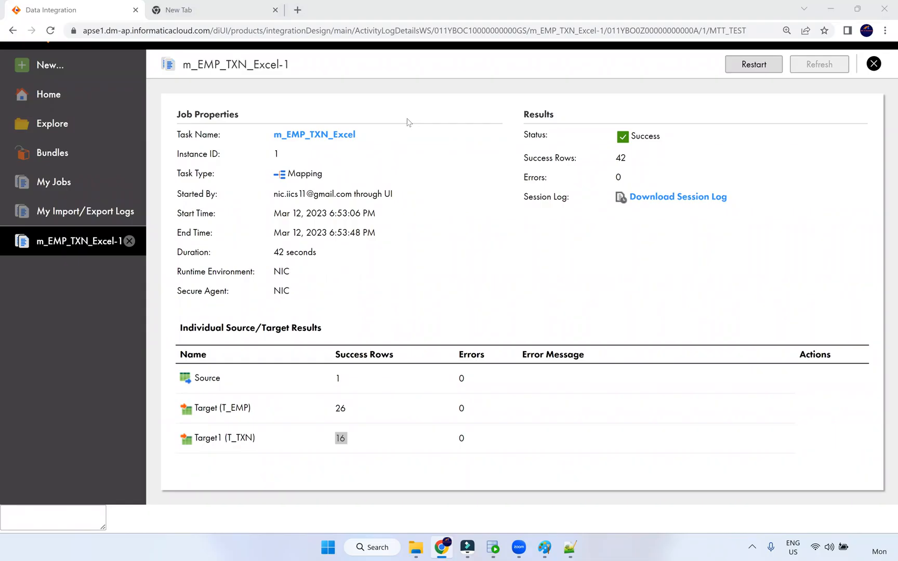
double_click(338, 379)
mouse_move(552, 542)
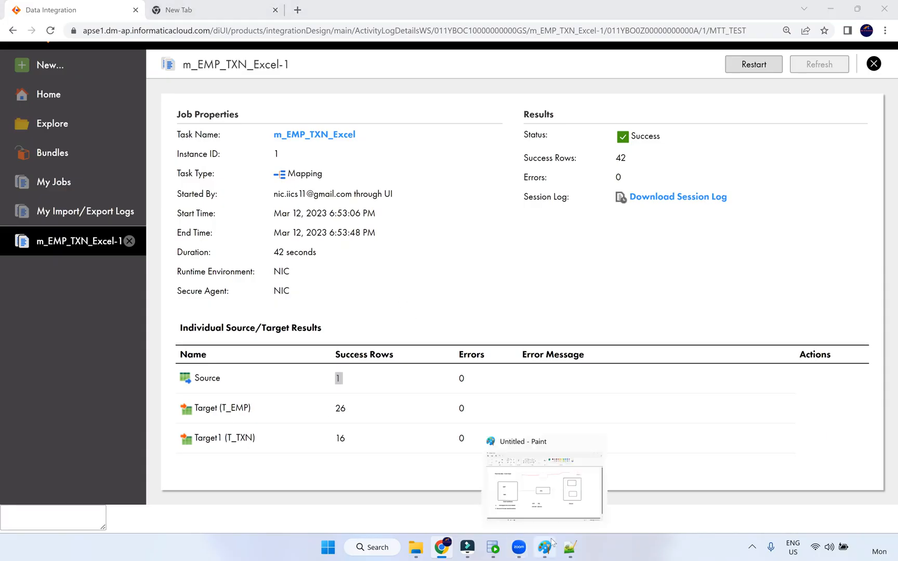
Write the green 'a+a-z' note with an arrow beside TXN in the Excel workbook box
left_click(556, 482)
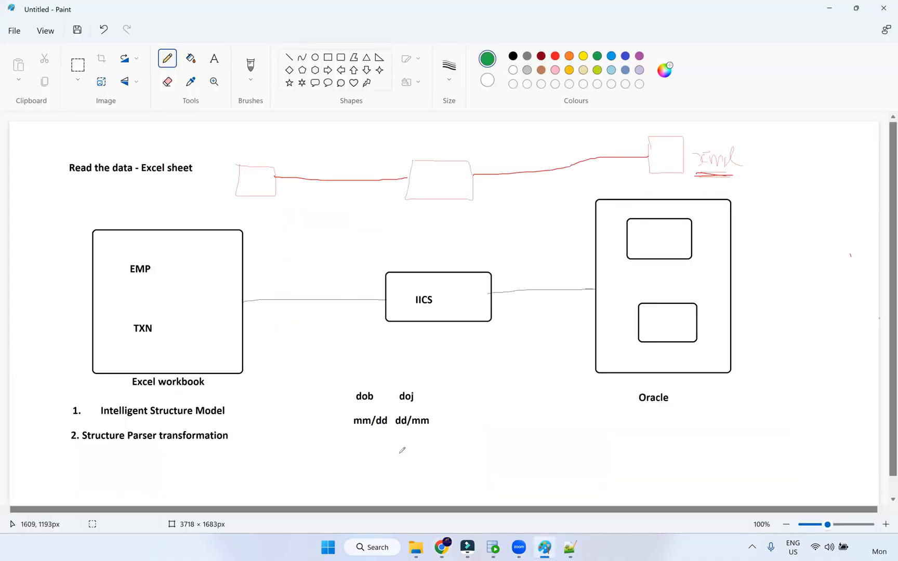
mouse_move(441, 549)
mouse_move(171, 326)
left_mouse_down()
mouse_move(318, 341)
mouse_move(288, 346)
left_mouse_up()
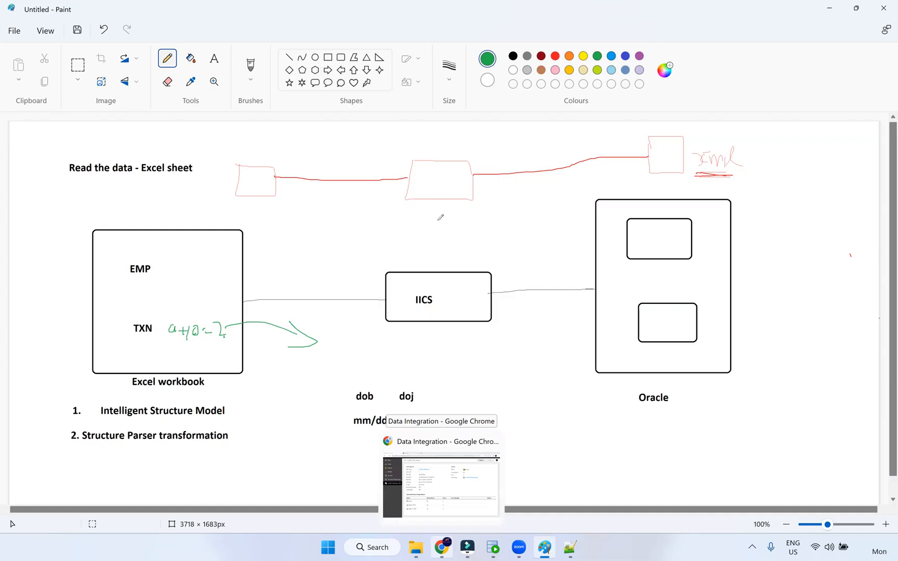
left_click(451, 548)
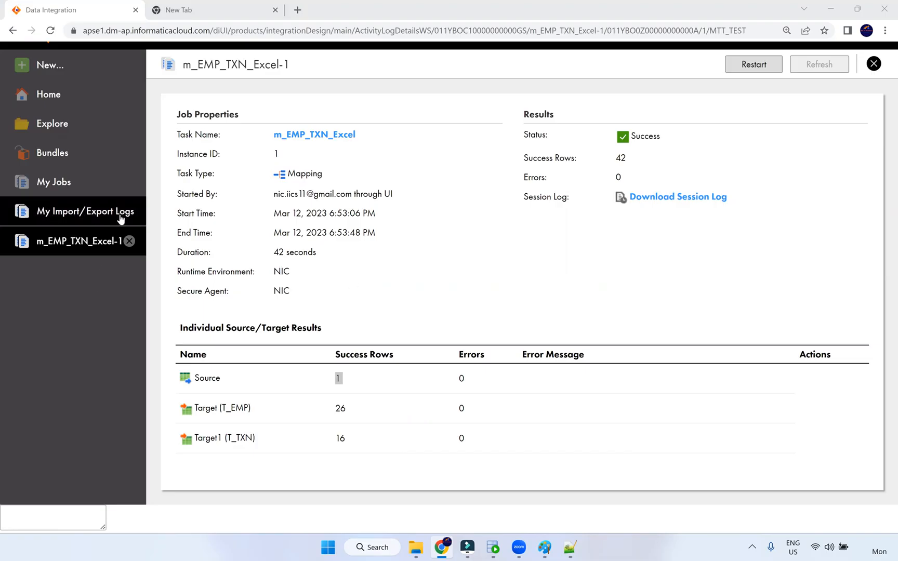
Close the m_EMP_TXN_Excel-1 job results and open m_Fixed_Width_Customer from Recent Assets
left_click(130, 242)
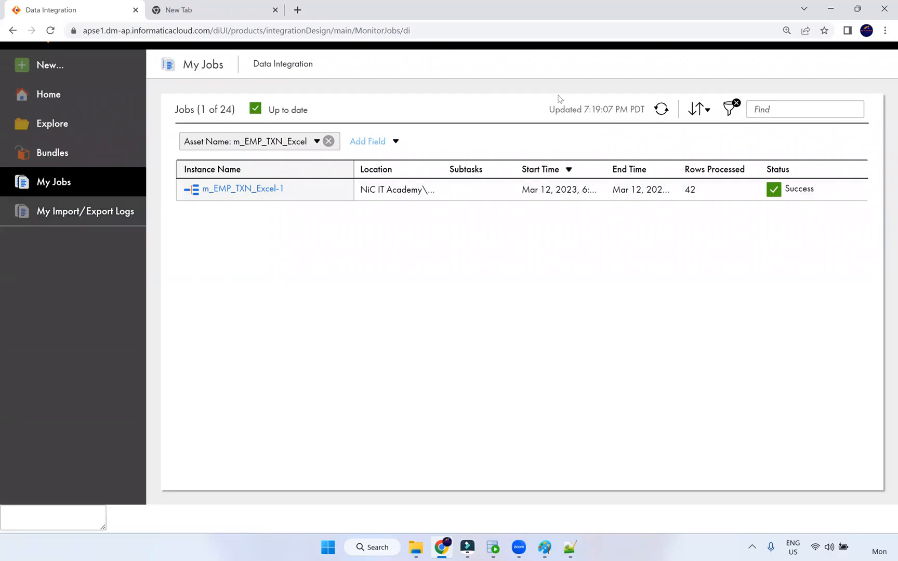
left_click(74, 99)
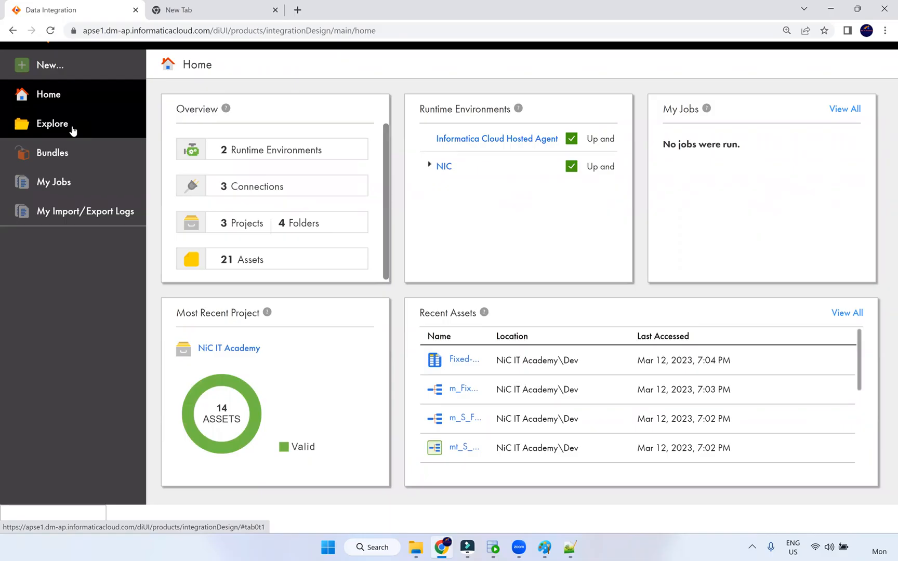
left_click(464, 389)
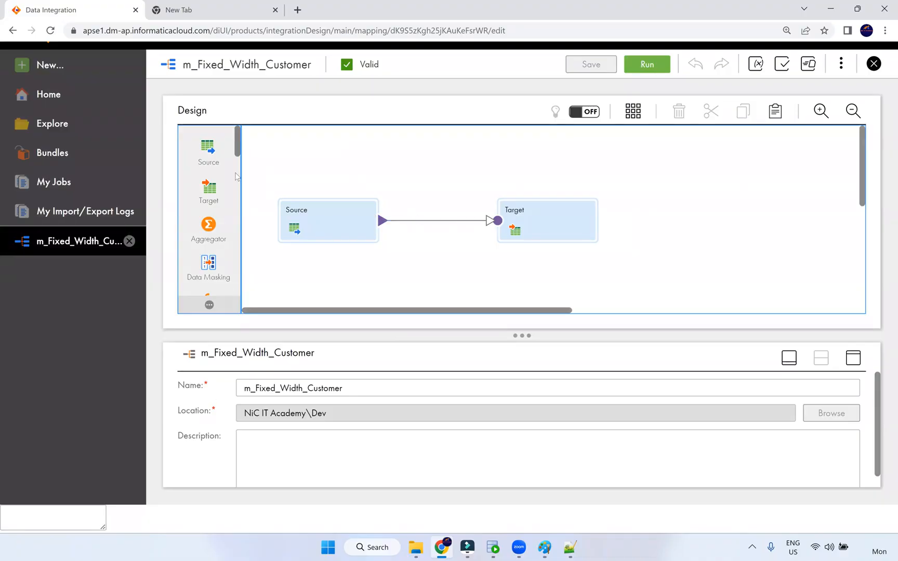
Inspect the Source's S_FF_Connection details: C:\Src_Files directory and MM-dd-yyyy date format
left_click(322, 224)
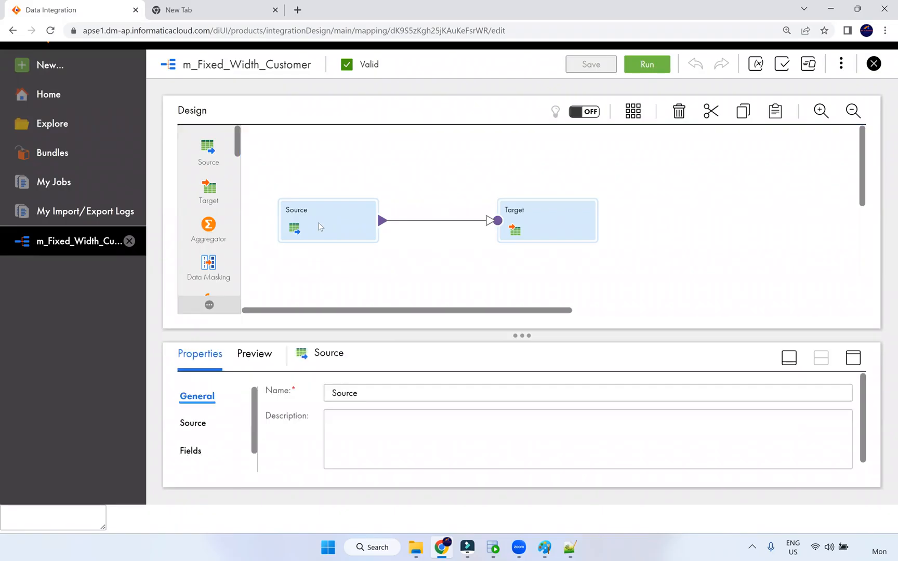
left_click(849, 359)
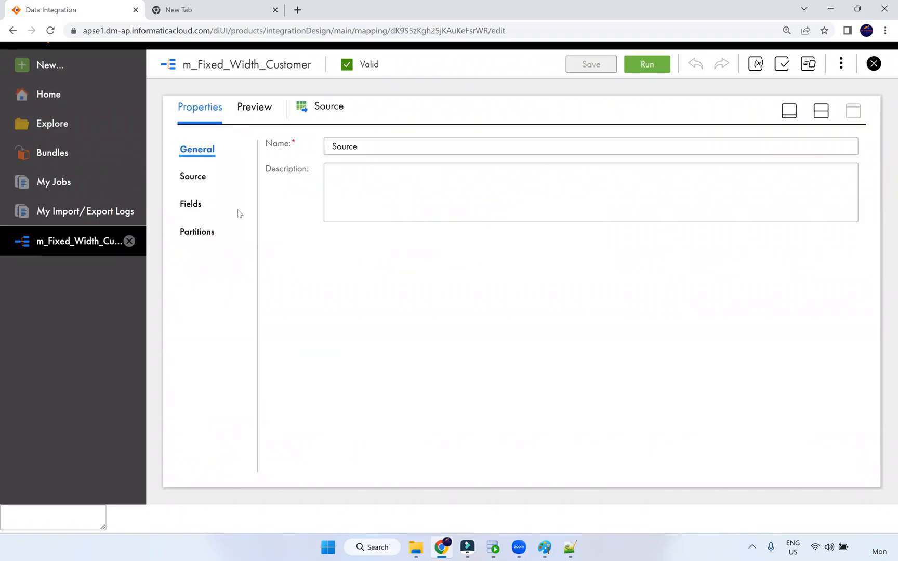
left_click(202, 178)
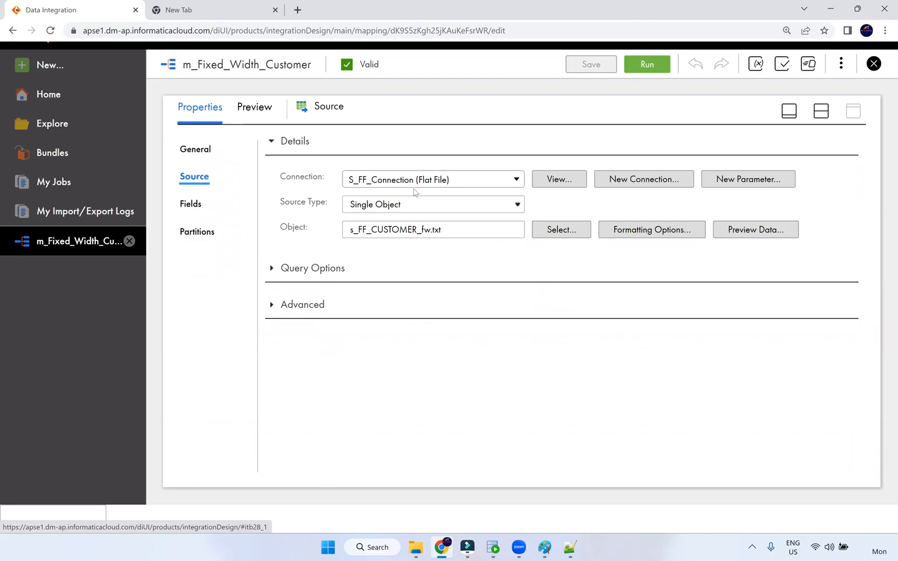
left_click(570, 179)
left_click(564, 186)
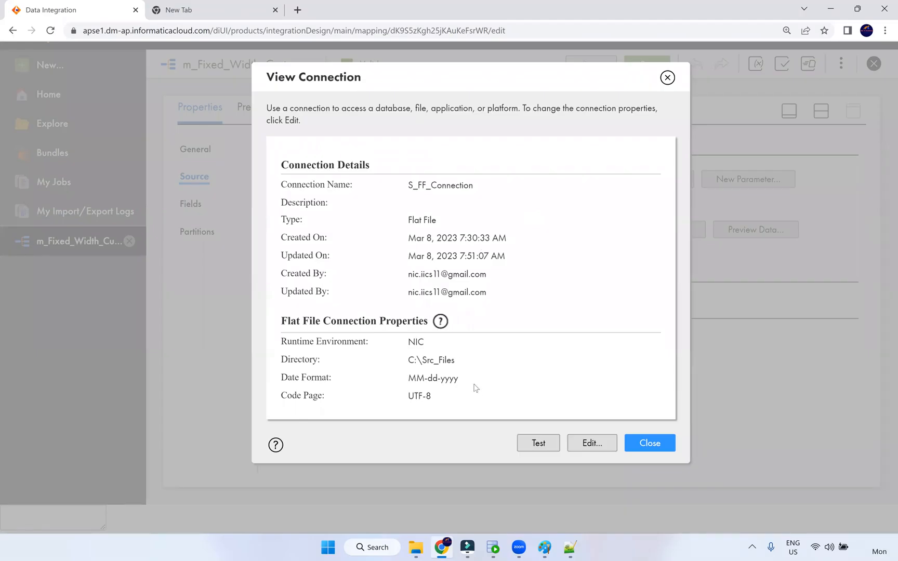
triple_click(395, 384)
triple_click(414, 360)
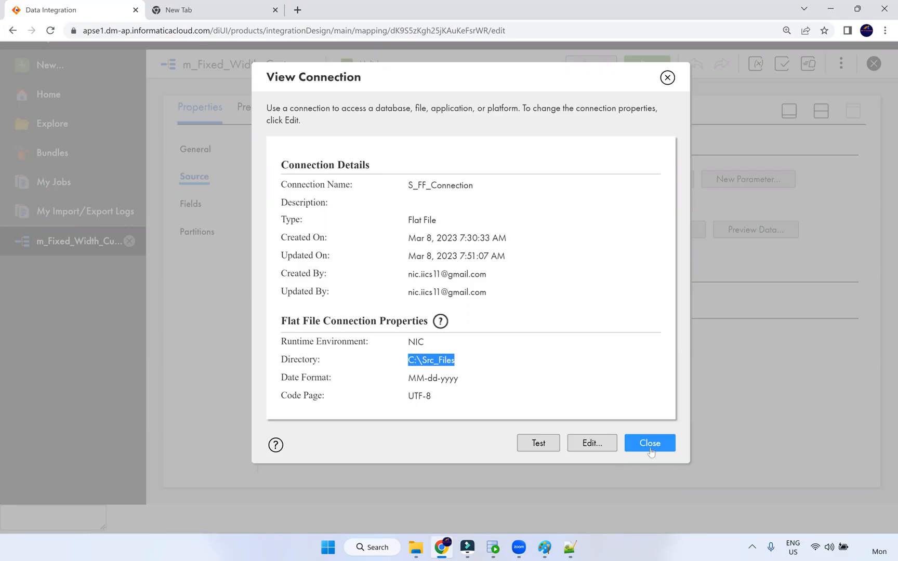
left_click(673, 443)
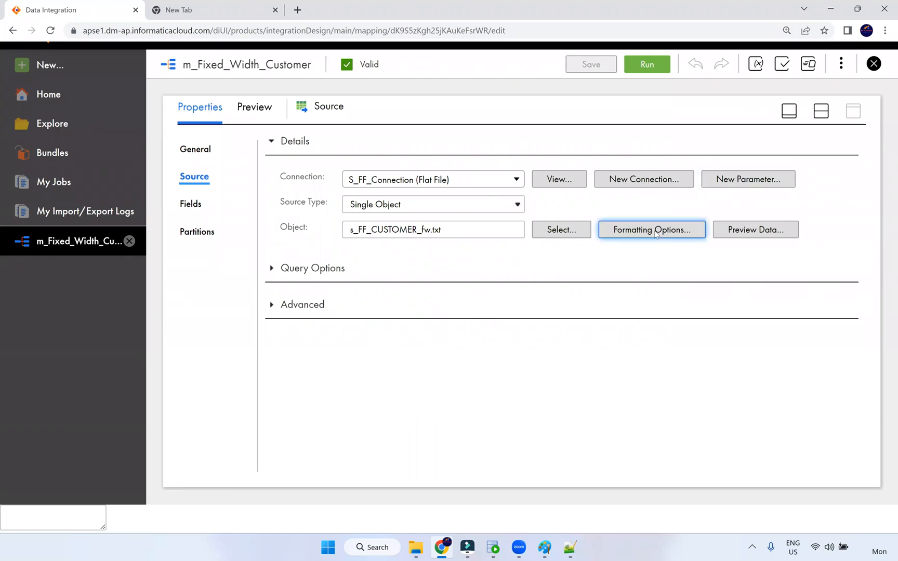
Cancel Formatting Options, try Preview Data, dismiss its error, and close m_Fixed_Width_Customer
left_click(680, 231)
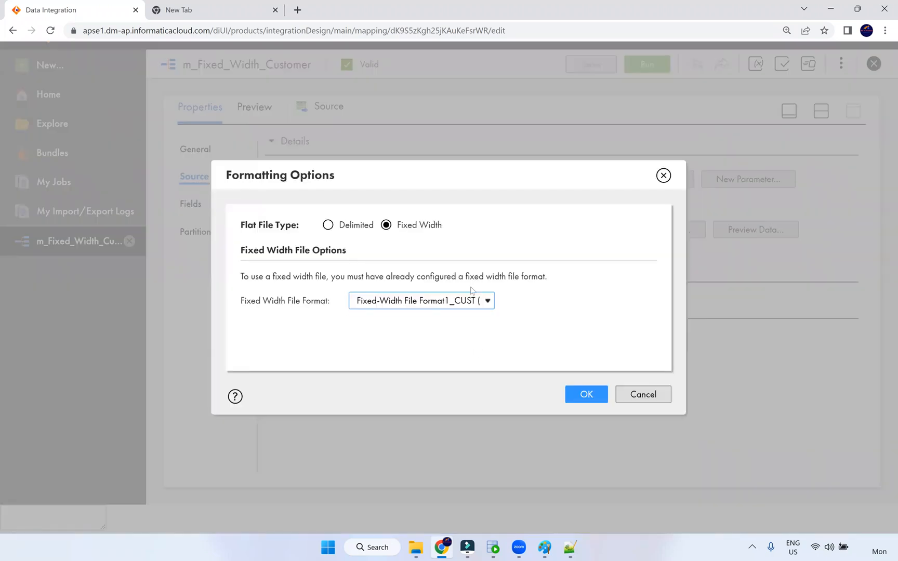
left_click(644, 397)
left_click(751, 230)
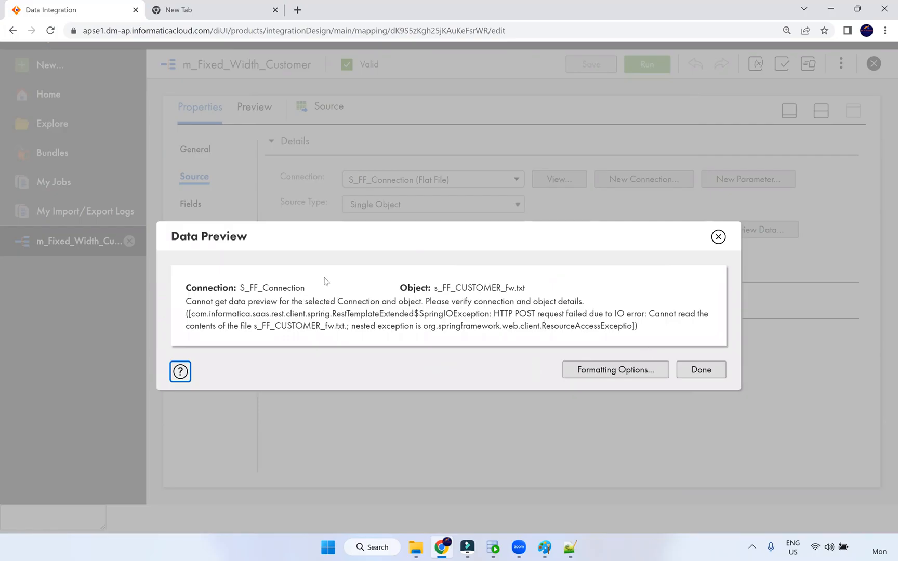
left_click(695, 375)
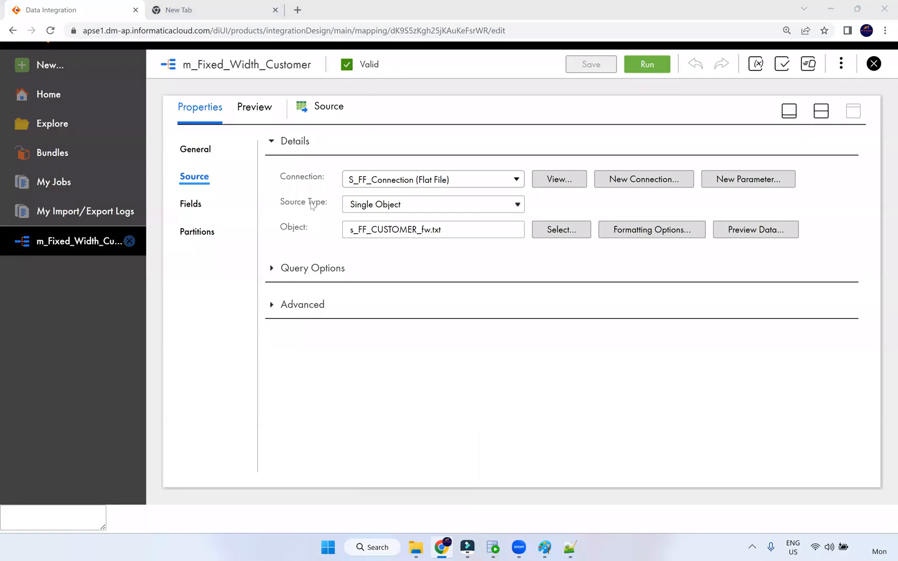
left_click(879, 66)
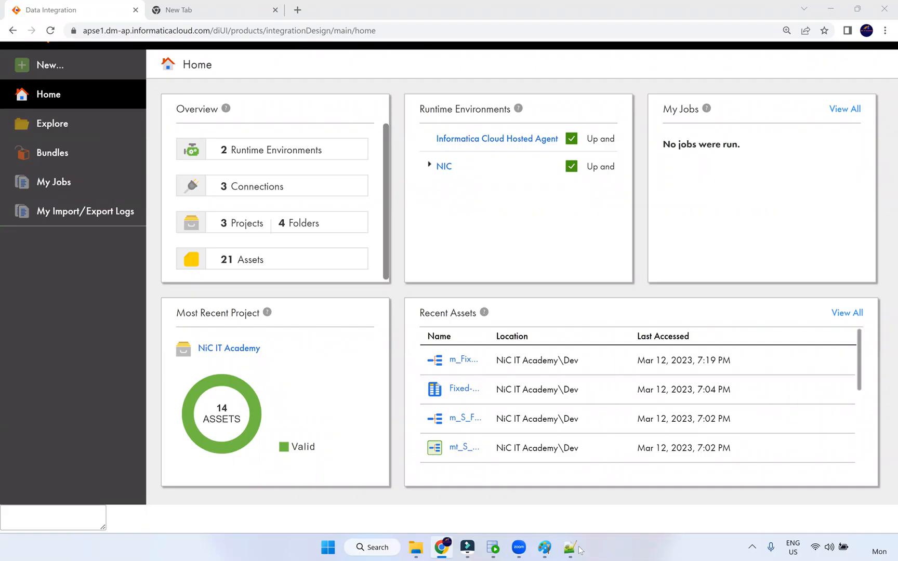
In the Paint diagram, write green 'kept' above TXN, arrow it from EMP, and underline EMP
left_click(544, 547)
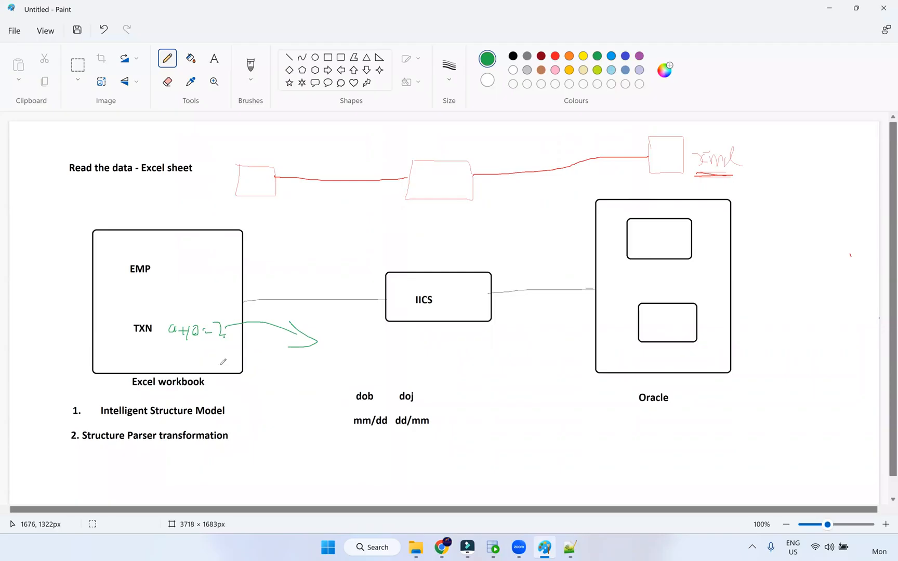
mouse_move(143, 300)
left_mouse_down()
mouse_move(141, 315)
mouse_move(168, 317)
mouse_move(174, 305)
mouse_move(188, 312)
mouse_move(185, 300)
left_mouse_up()
mouse_move(153, 273)
left_mouse_down()
mouse_move(178, 287)
mouse_move(166, 292)
left_mouse_up()
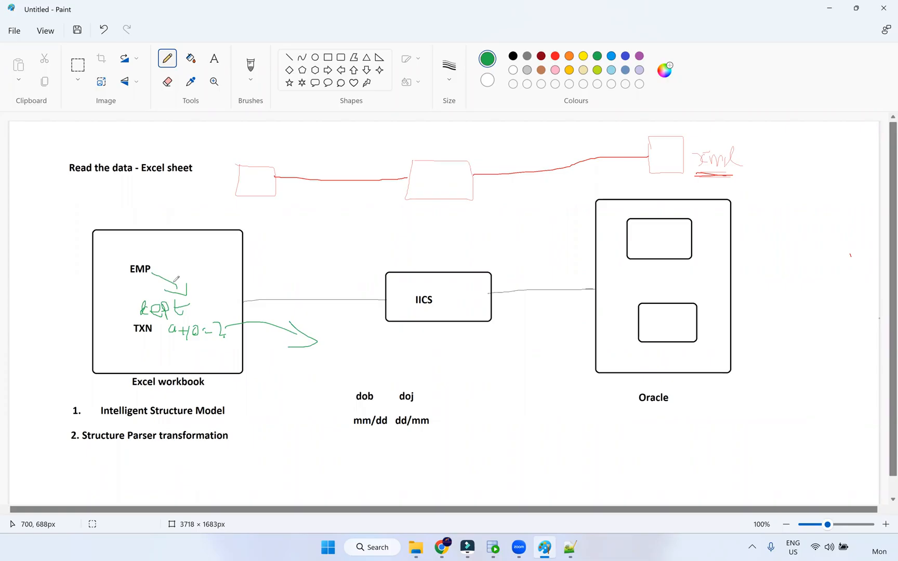
left_click_drag(122, 276, 152, 278)
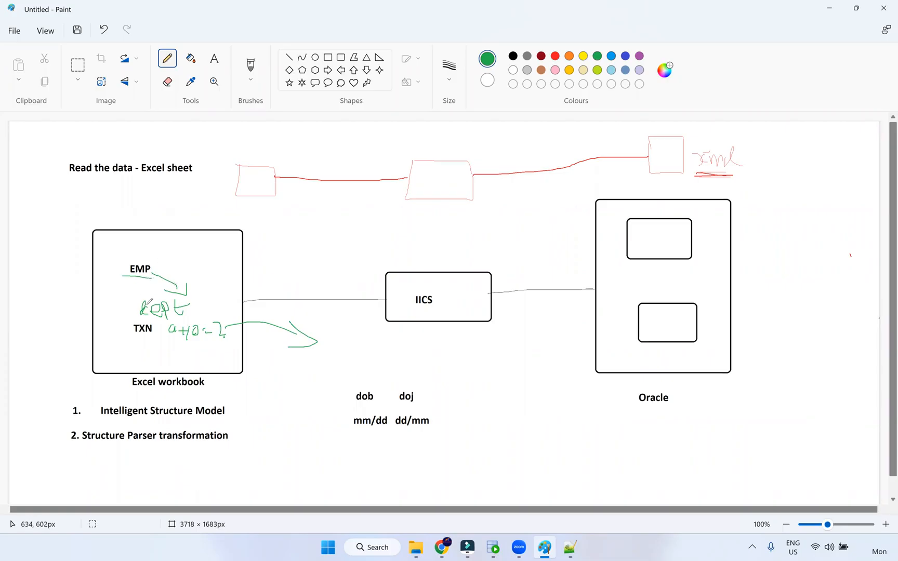
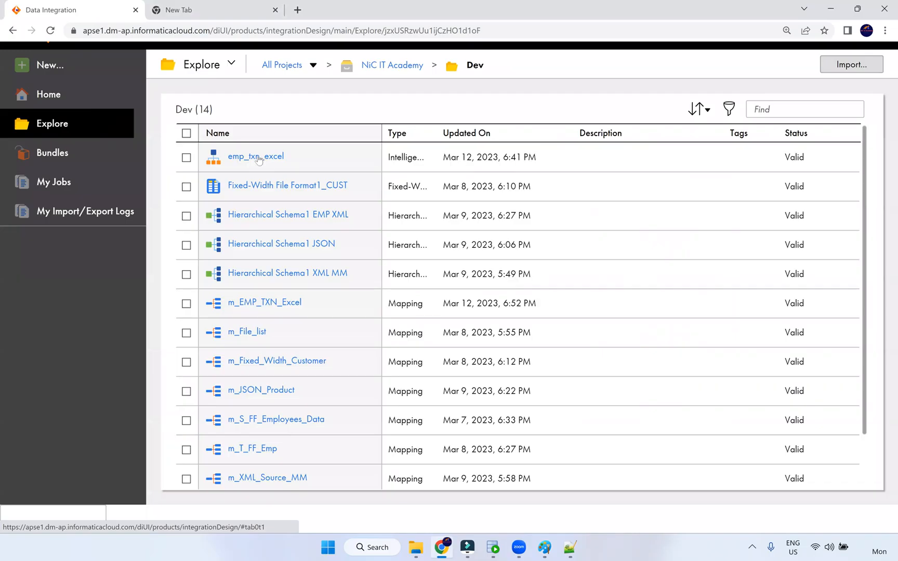
Open emp_txn_excel in edit mode, view its Relational Output beside the model, then switch to XML output
left_click(257, 157)
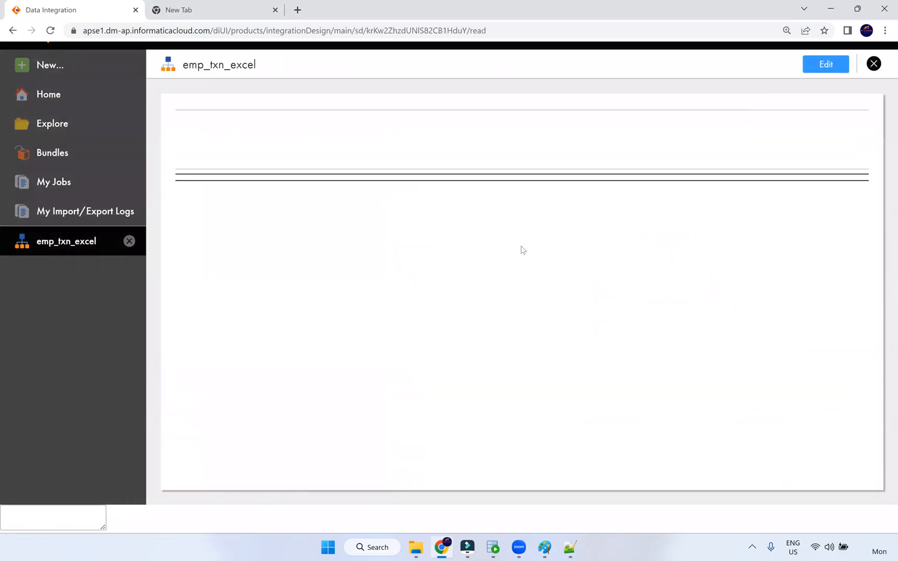
left_click(812, 64)
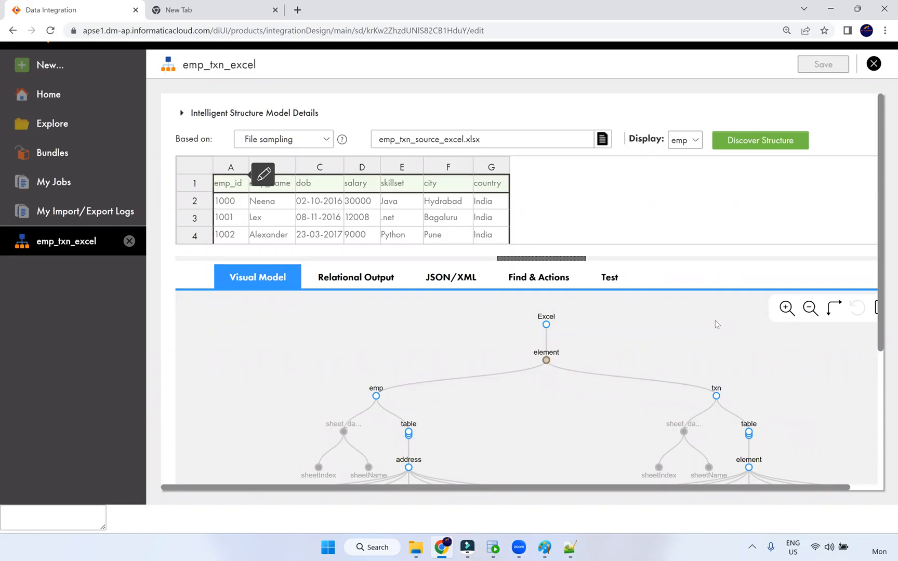
left_click(383, 280)
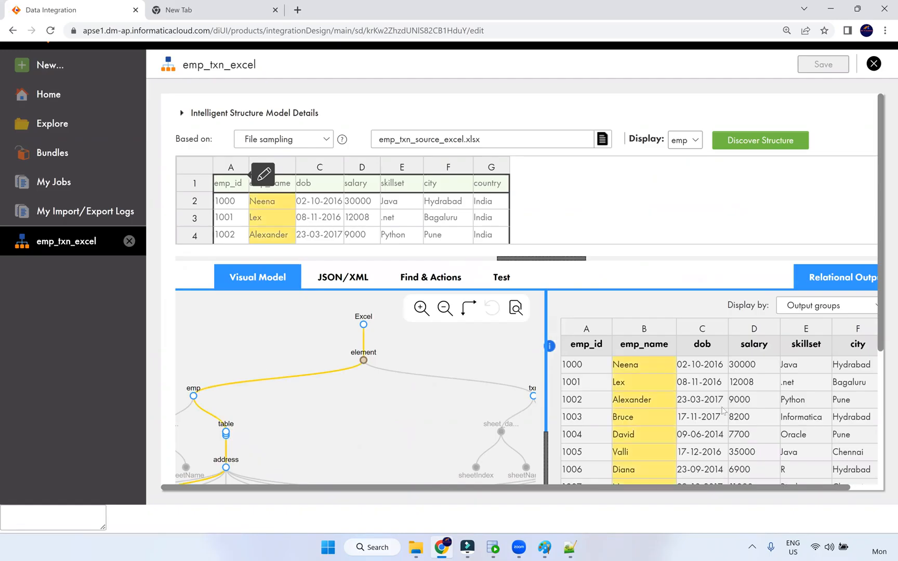
scroll(808, 435, "down", 3)
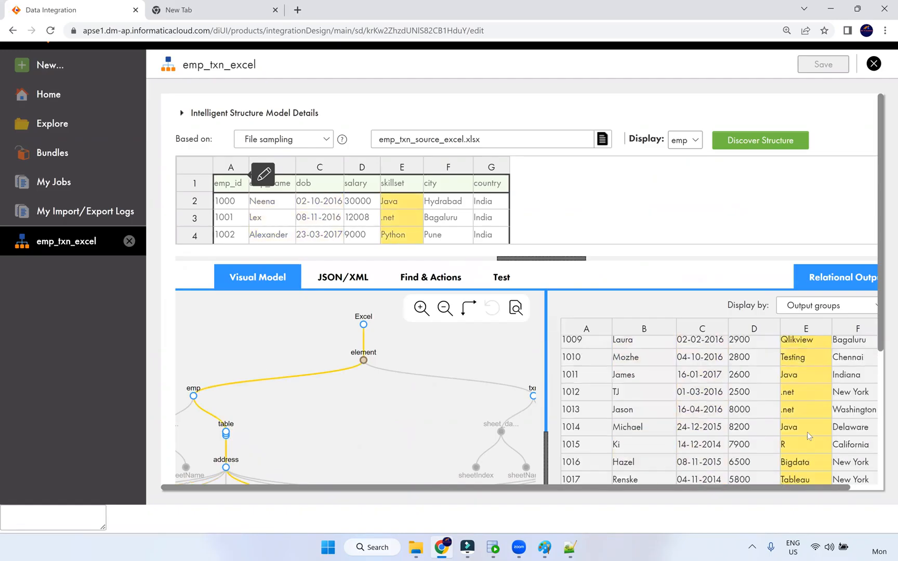
scroll(805, 416, "right", 1)
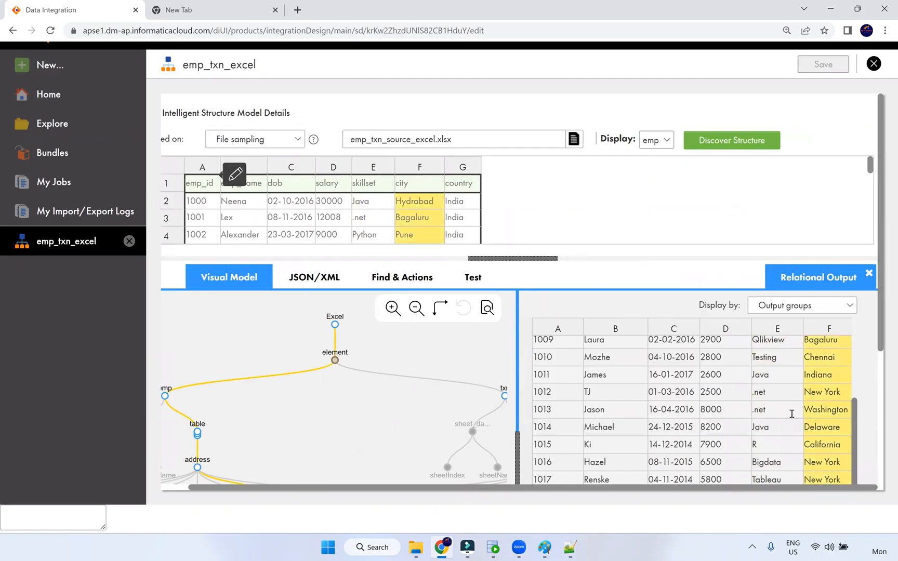
scroll(791, 414, "up", 3)
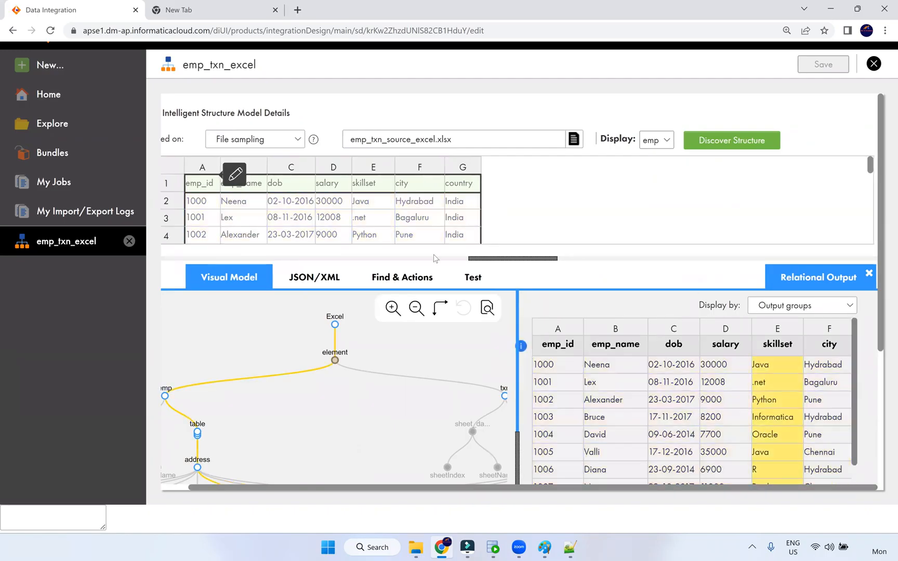
left_click(332, 277)
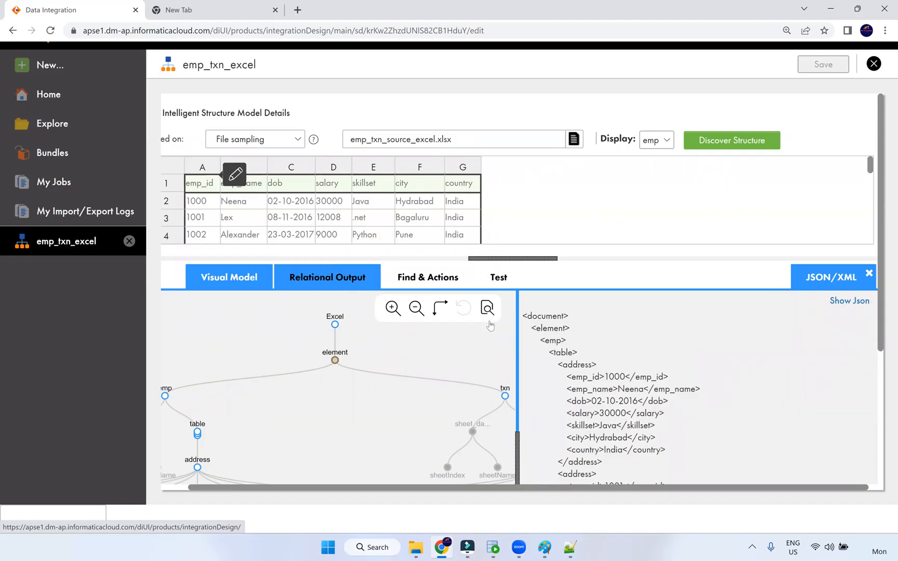
Scroll through the emp sheet's XML output and select the emp_id 1010 address block
scroll(616, 364, "down", 3)
scroll(618, 387, "down", 15)
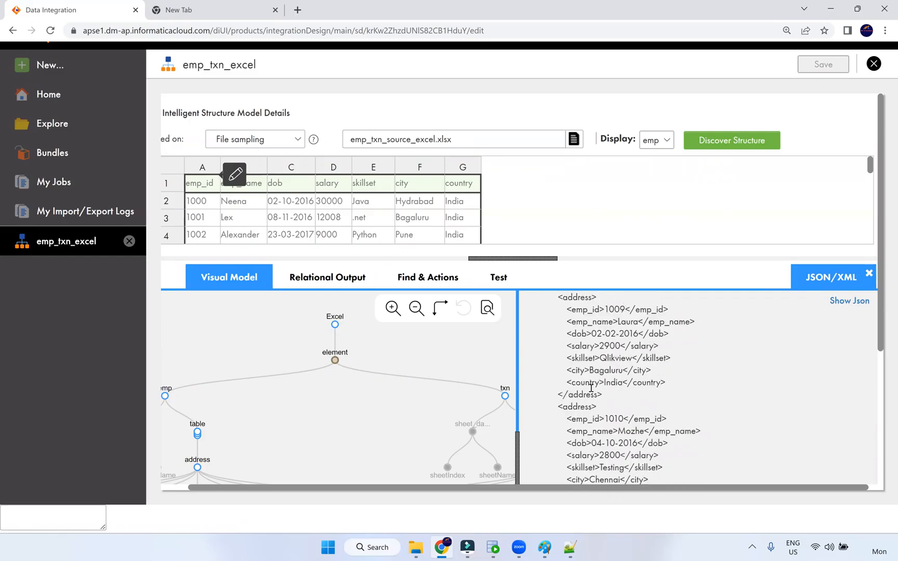
scroll(593, 385, "down", 5)
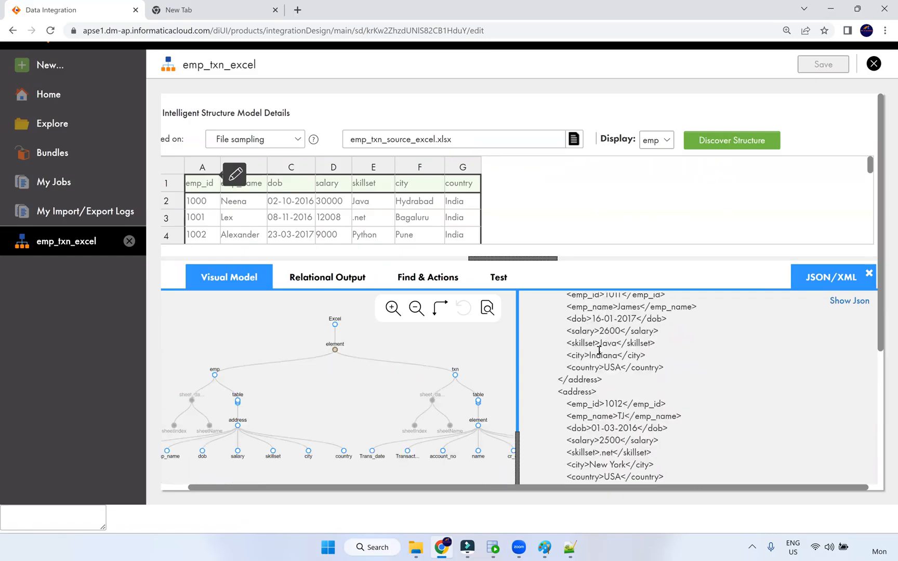
scroll(598, 374, "up", 5)
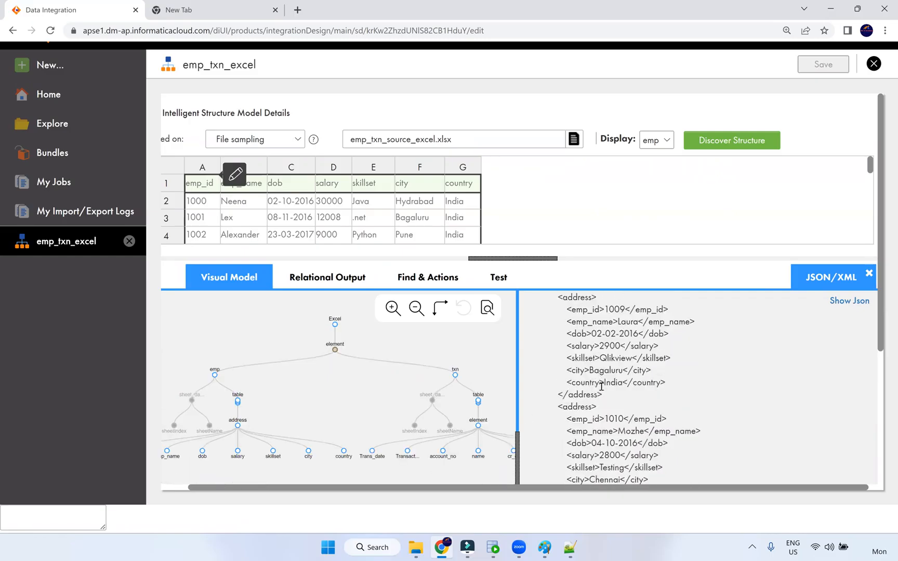
scroll(601, 386, "down", 3)
left_click_drag(560, 348, 661, 459)
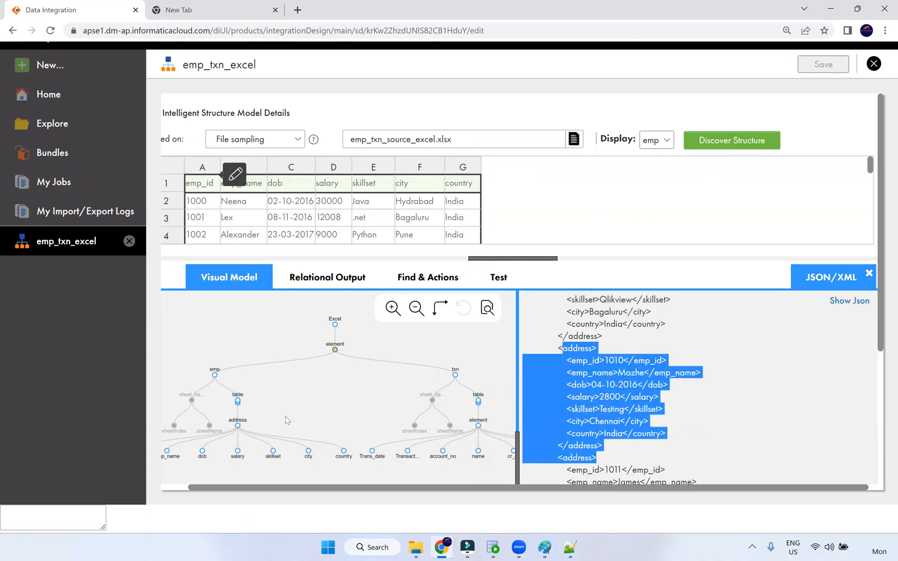
Switch the preview's Display to the txn sheet, then back to emp
left_click(579, 380)
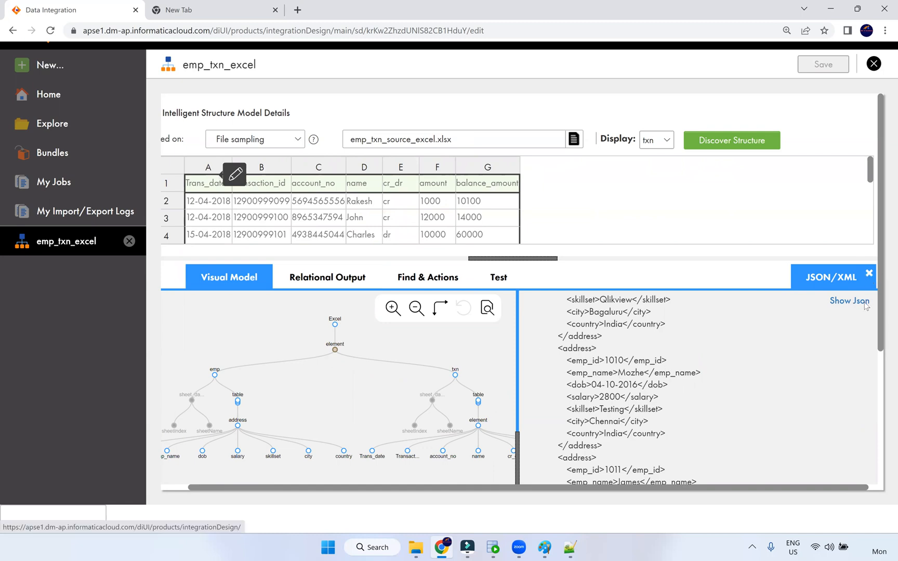
left_click(869, 276)
left_click(311, 277)
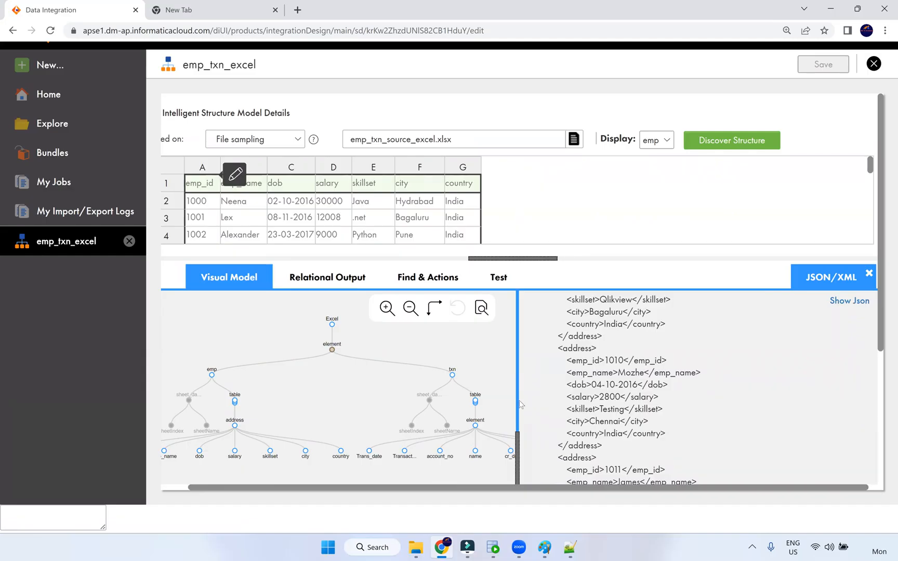
left_click_drag(523, 407, 520, 409)
left_click(535, 425)
Scroll back to the top of the XML and bring up the Src_Files Archieve folder
scroll(580, 377, "up", 9)
scroll(580, 377, "up", 10)
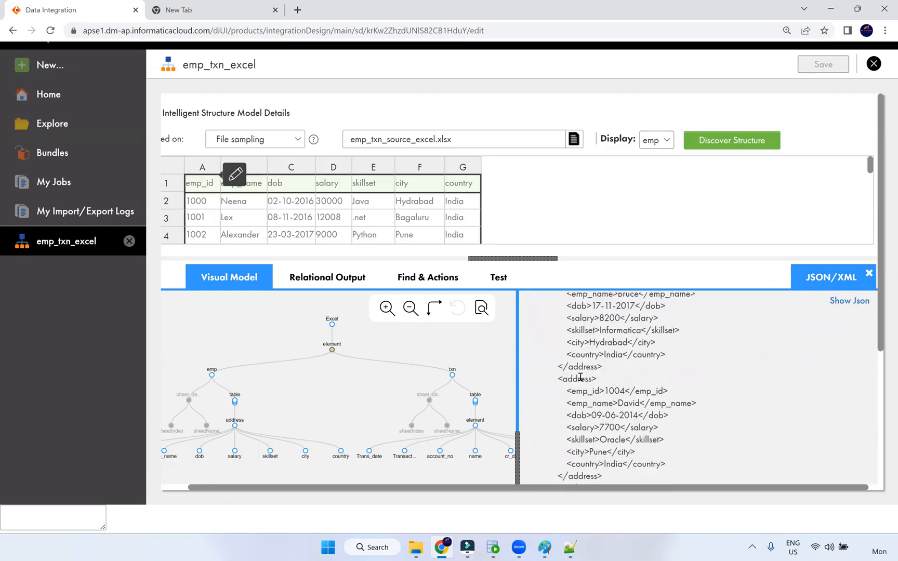
scroll(581, 377, "up", 2)
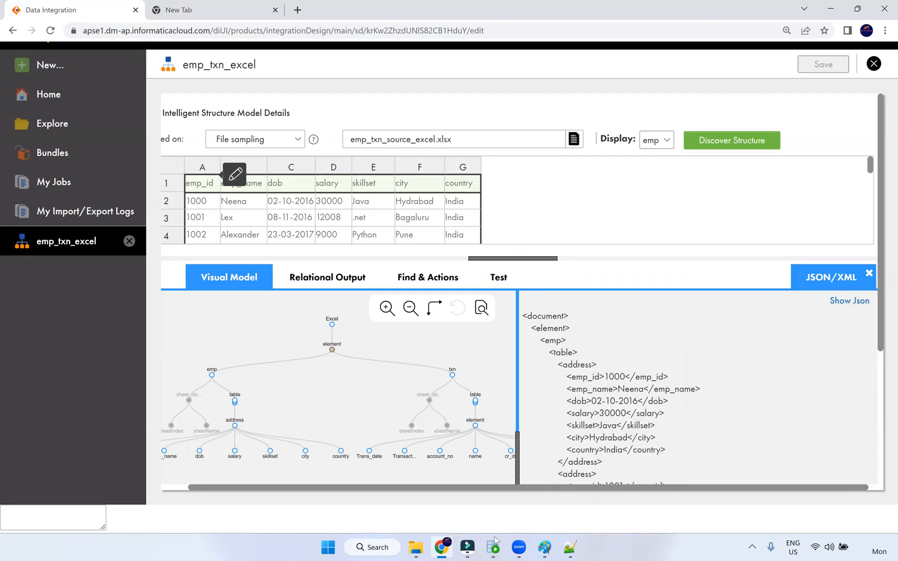
left_click(417, 548)
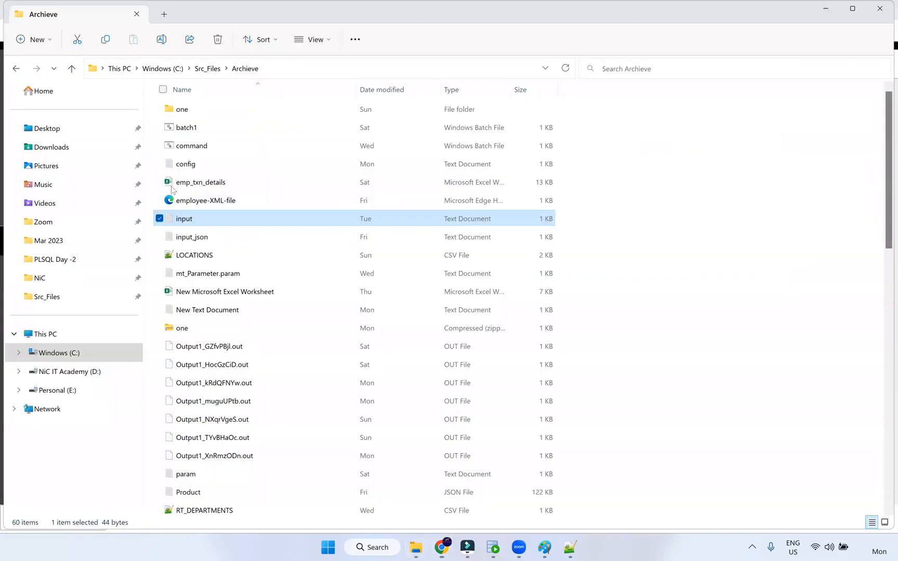
Select employee-XML-file and browse down the Archieve folder listing
left_click(226, 204)
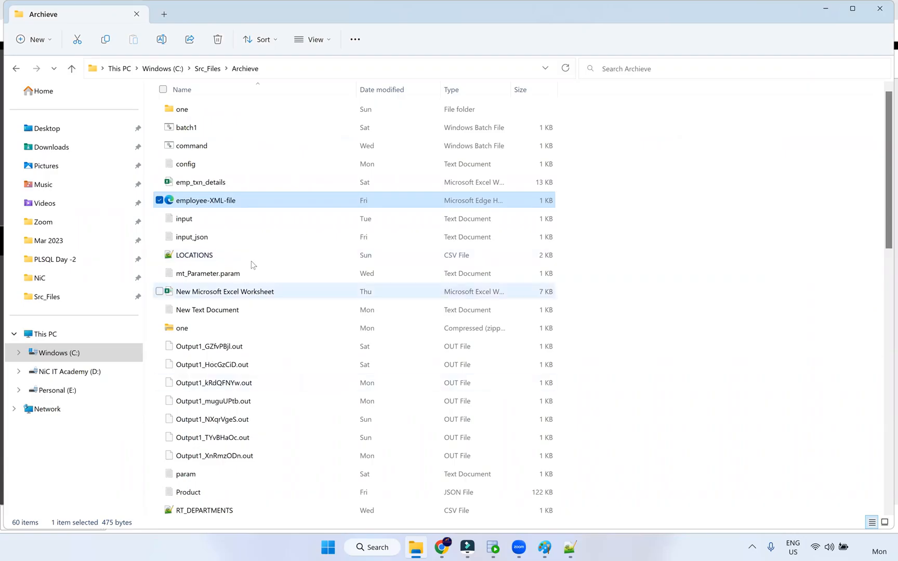
scroll(262, 291, "down", 3)
scroll(266, 299, "down", 10)
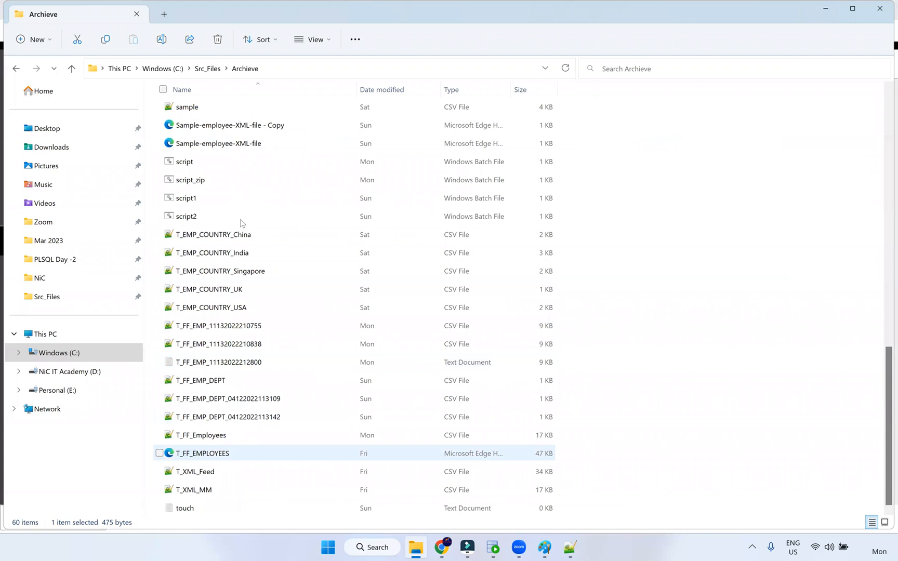
scroll(243, 219, "up", 12)
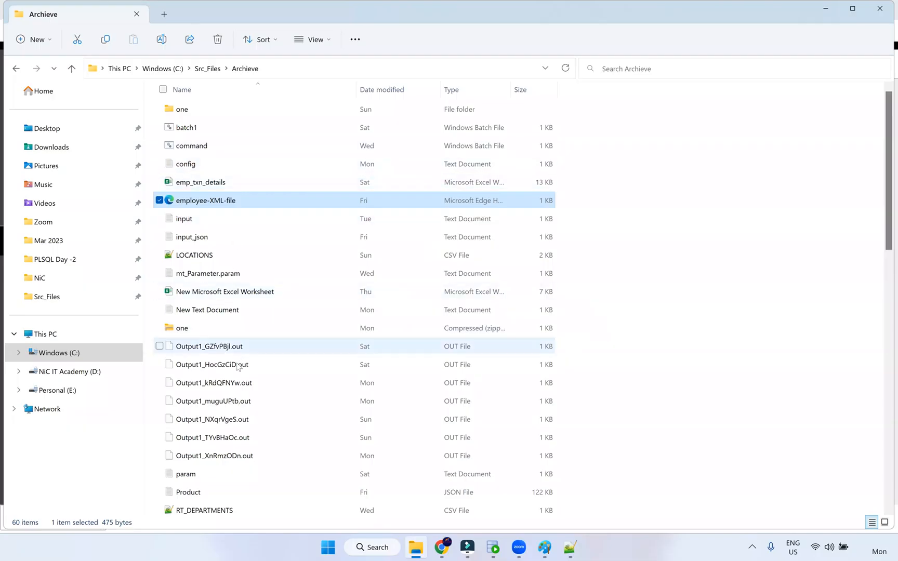
scroll(238, 393, "down", 7)
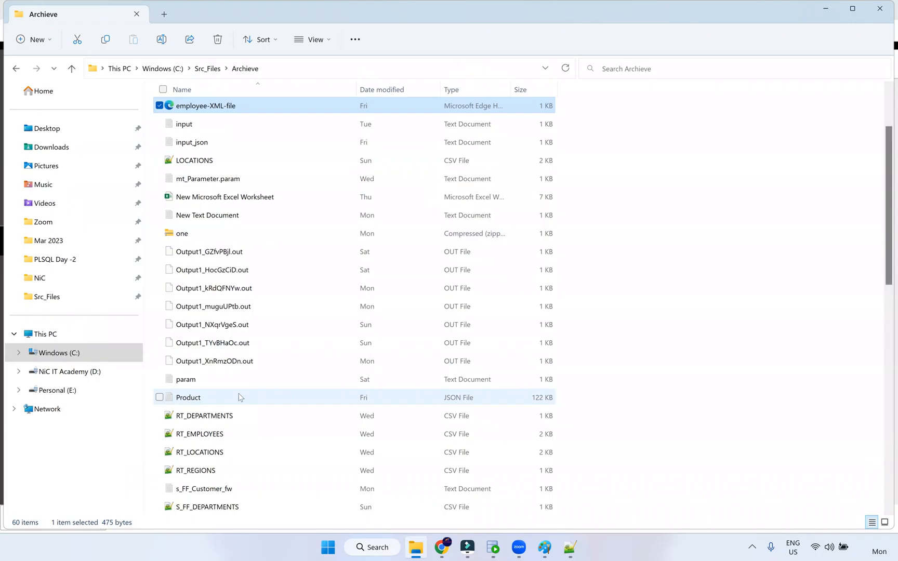
scroll(241, 397, "down", 3)
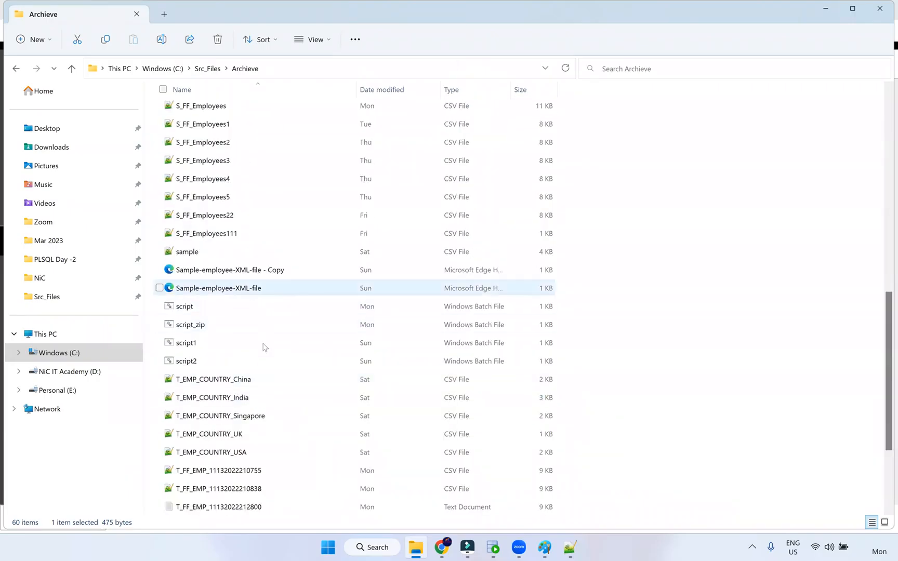
scroll(260, 391, "down", 2)
scroll(260, 393, "down", 1)
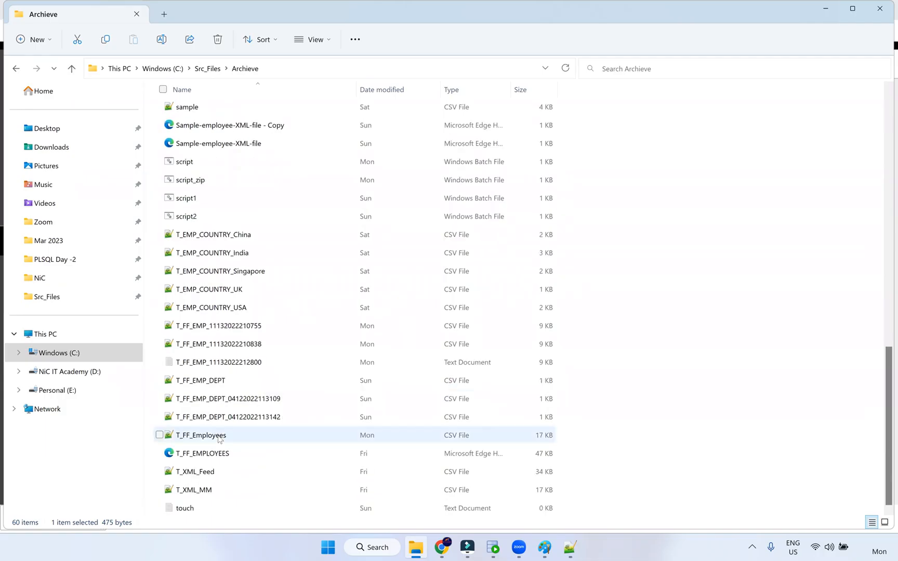
Select the T_XML_Feed file and scroll back up the Archieve listing
left_click(266, 471)
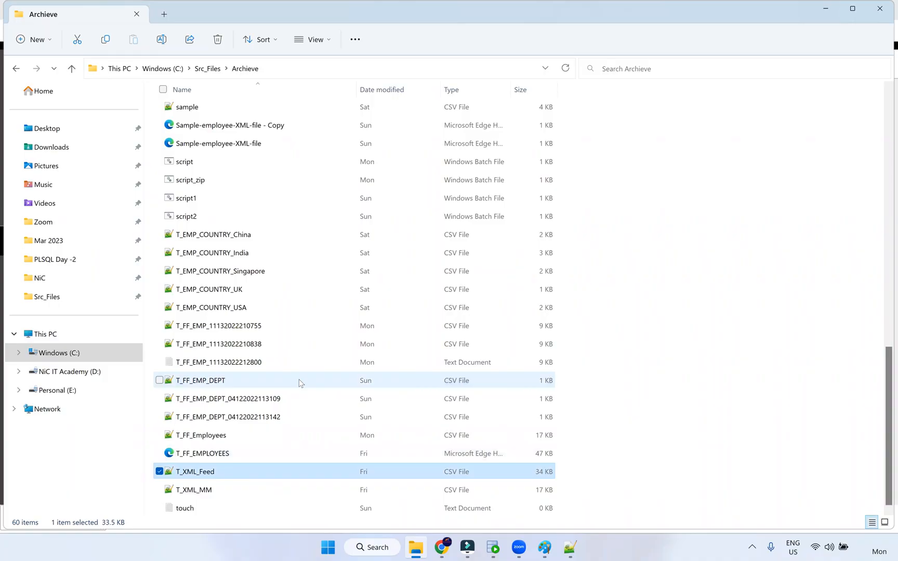
scroll(300, 383, "up", 2)
scroll(300, 383, "up", 1)
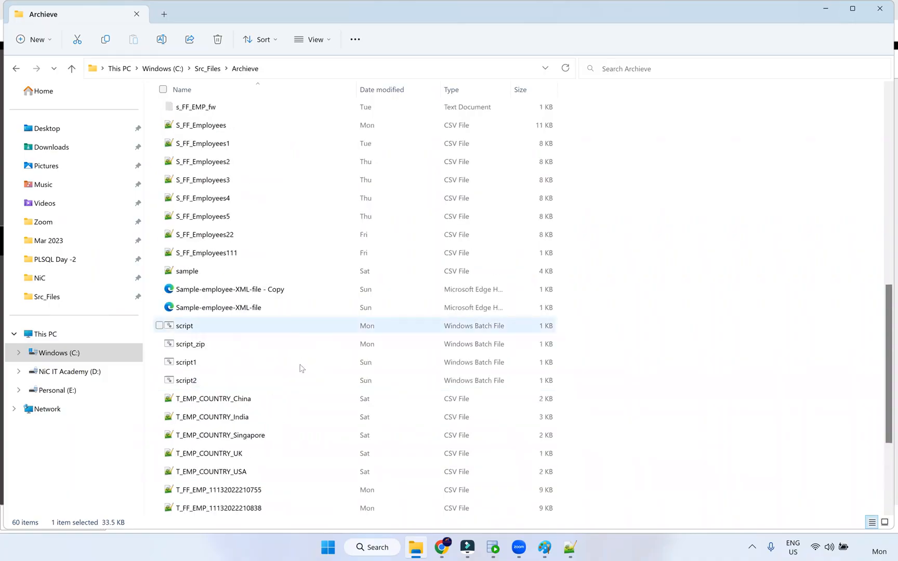
scroll(299, 352, "up", 1)
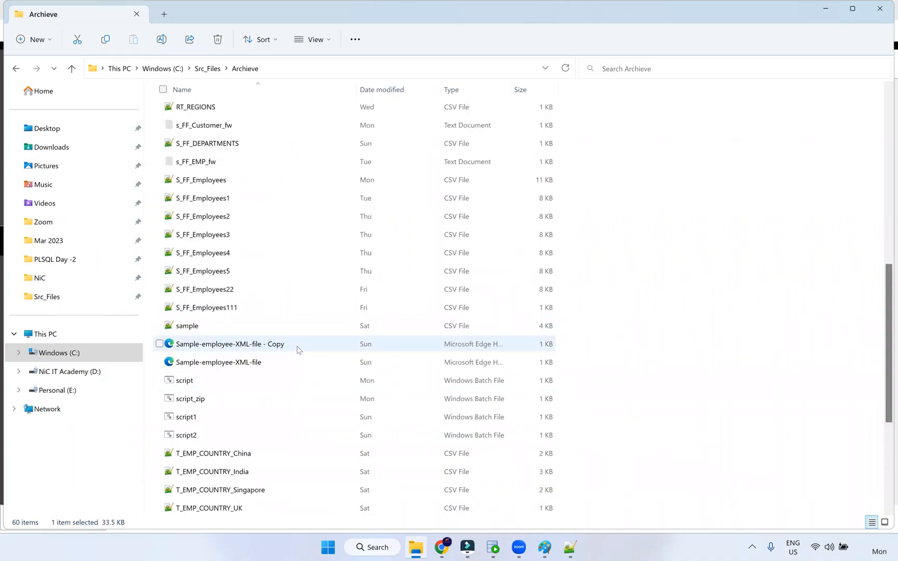
scroll(299, 349, "up", 8)
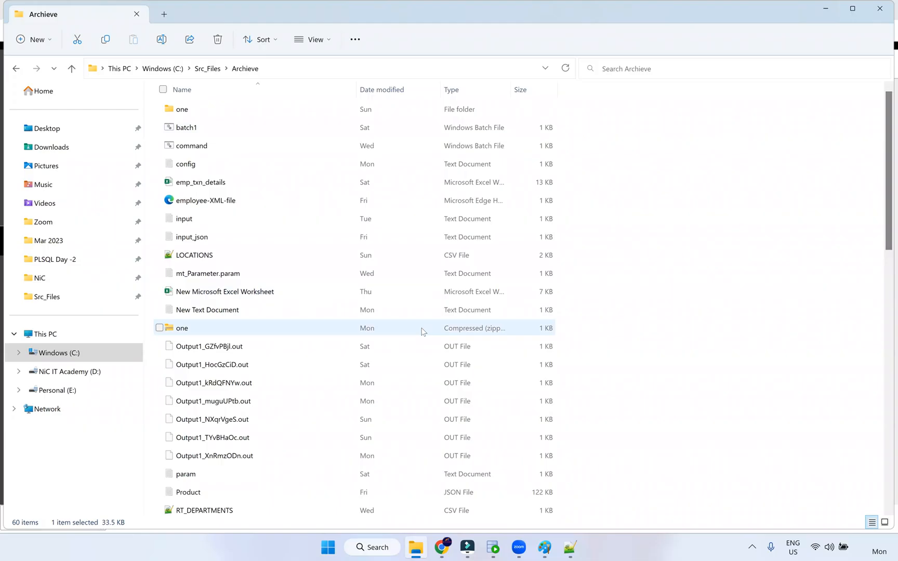
scroll(422, 339, "down", 2)
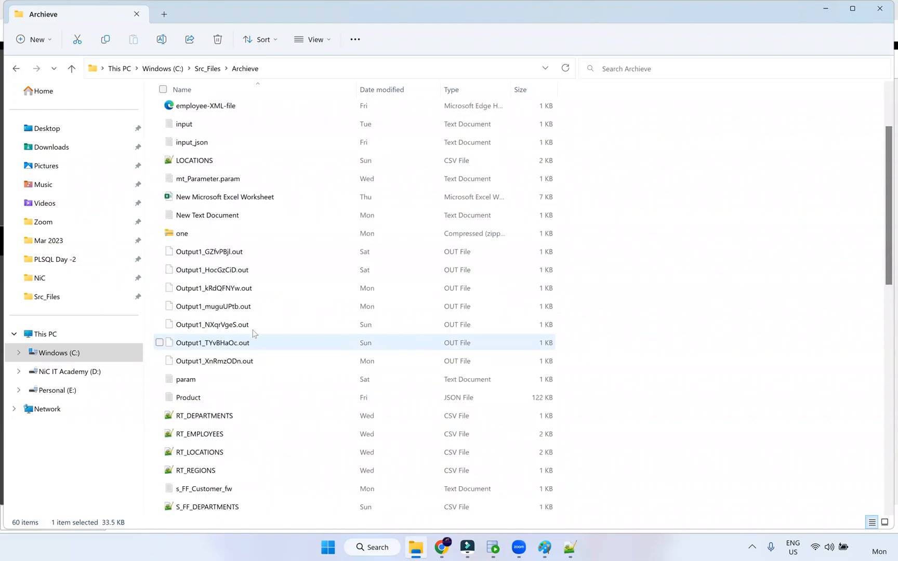
scroll(254, 335, "up", 2)
Go to Src_Files\Bkp and open Feeds_Multimedia with Notepad++
left_click(209, 69)
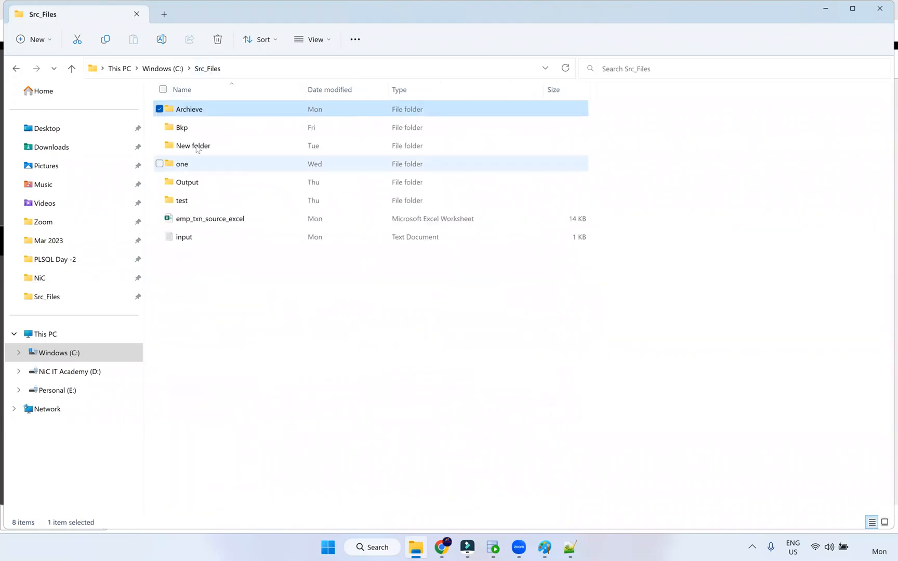
double_click(244, 127)
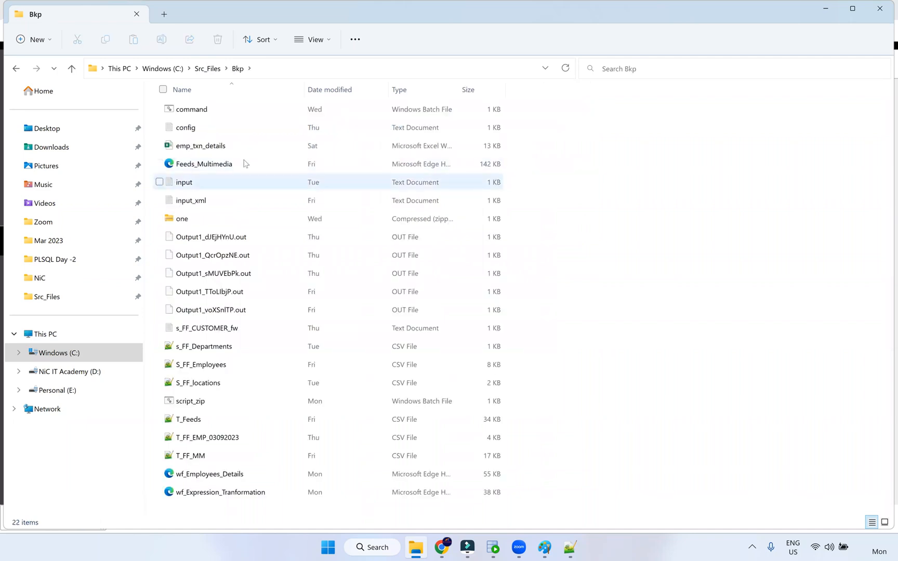
left_click(214, 165)
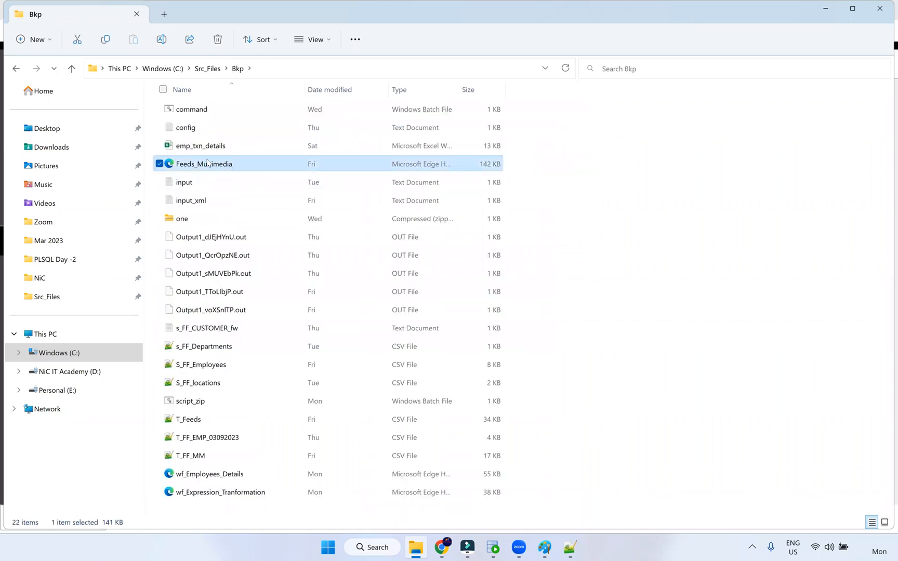
right_click(178, 166)
mouse_move(250, 223)
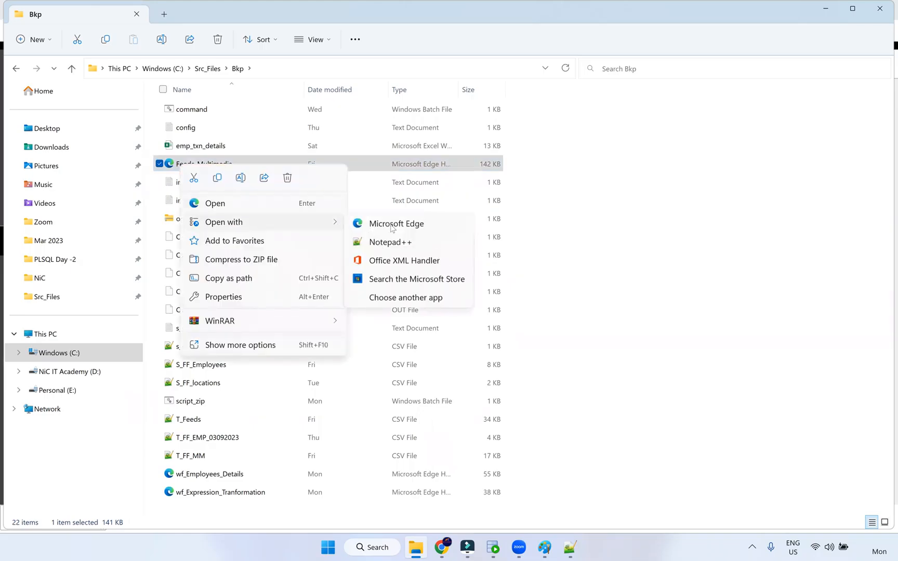
left_click(398, 242)
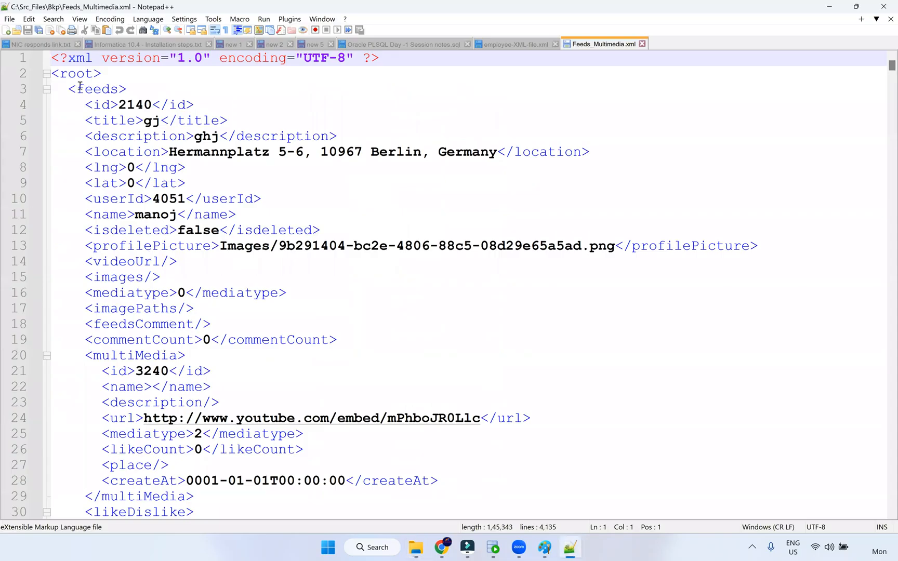
left_click(83, 92)
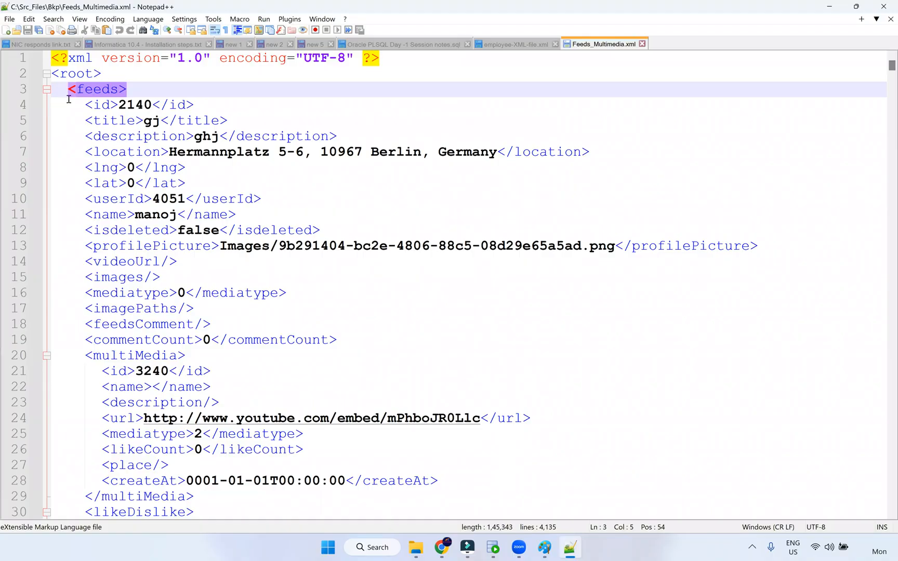
left_click(47, 89)
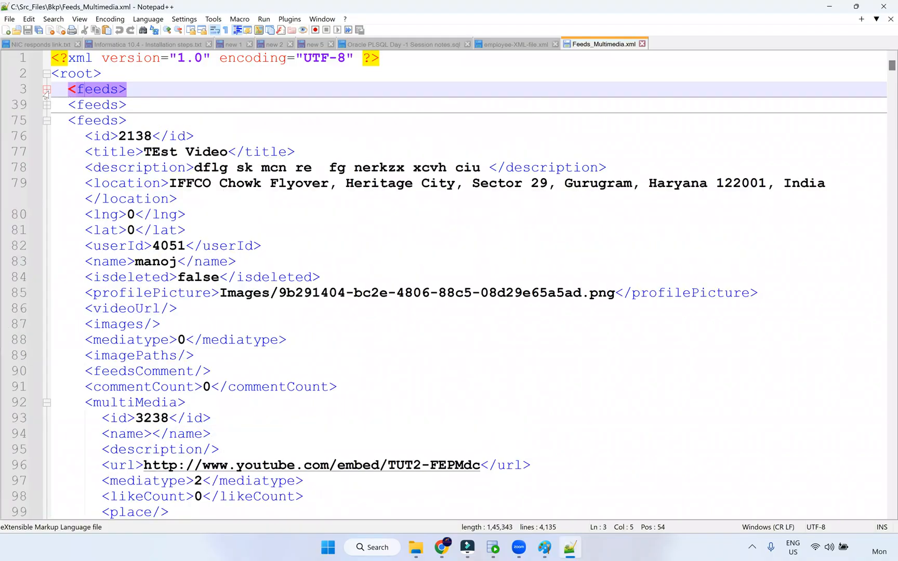
left_click(76, 90)
scroll(172, 347, "down", 5)
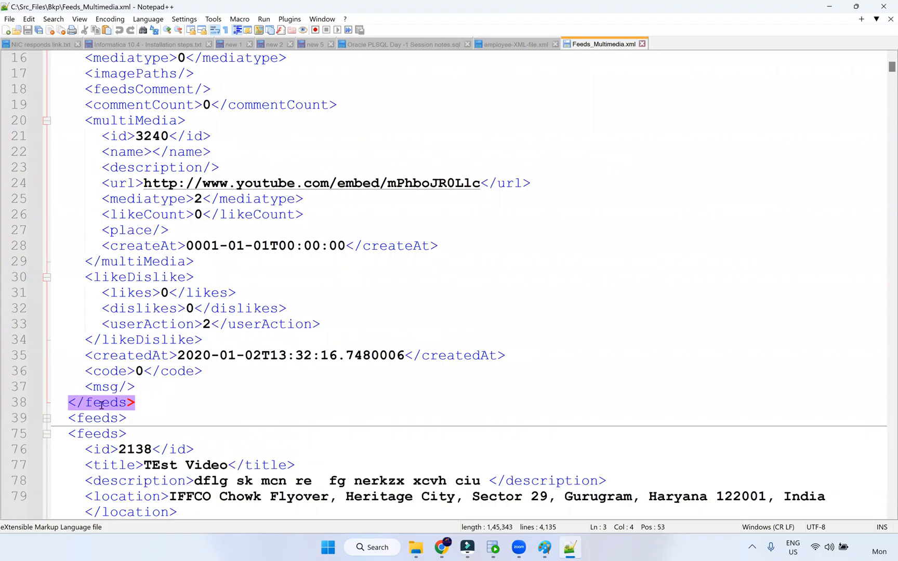
scroll(119, 192, "up", 1)
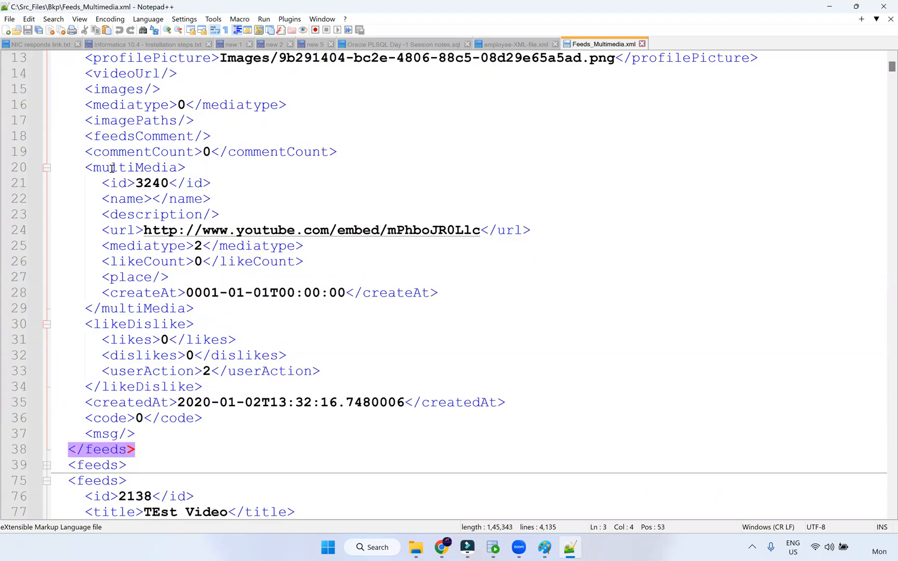
double_click(130, 169)
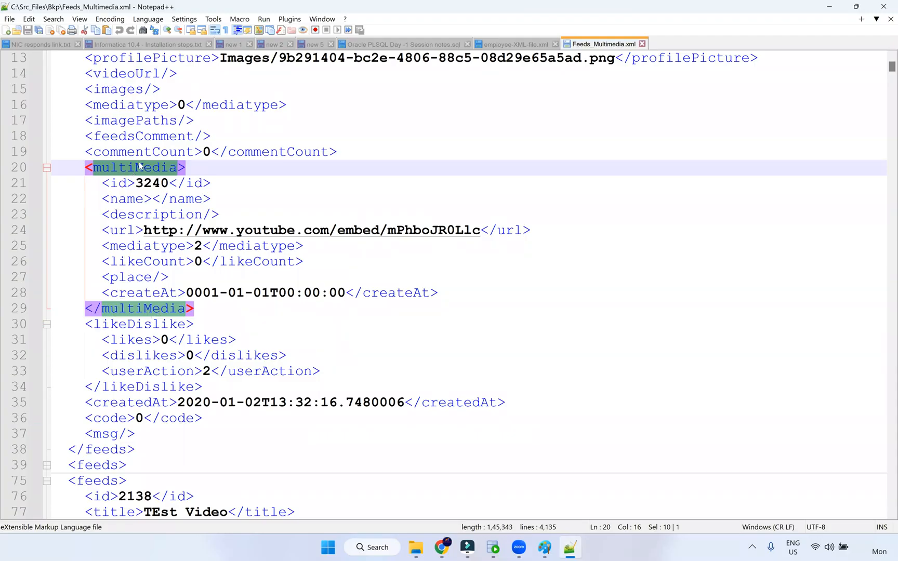
double_click(124, 182)
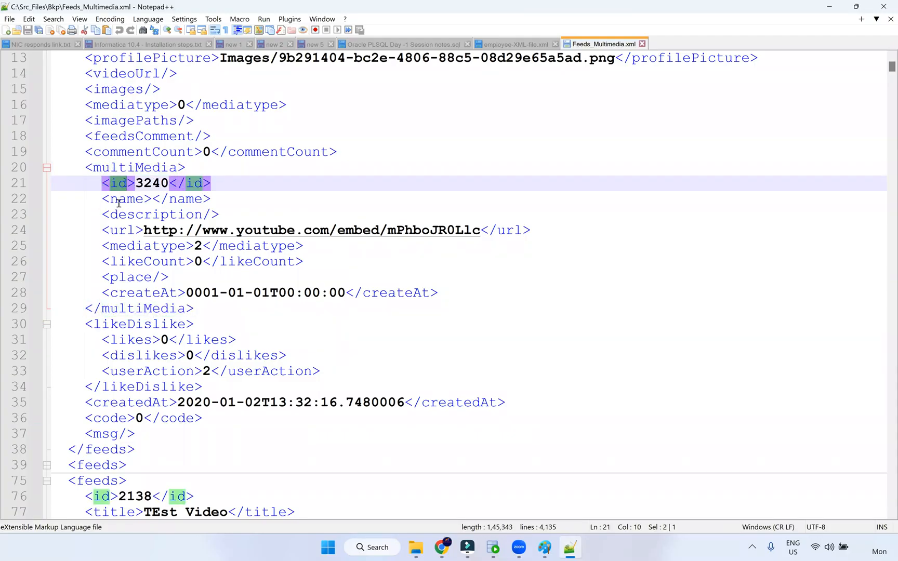
left_click(119, 201)
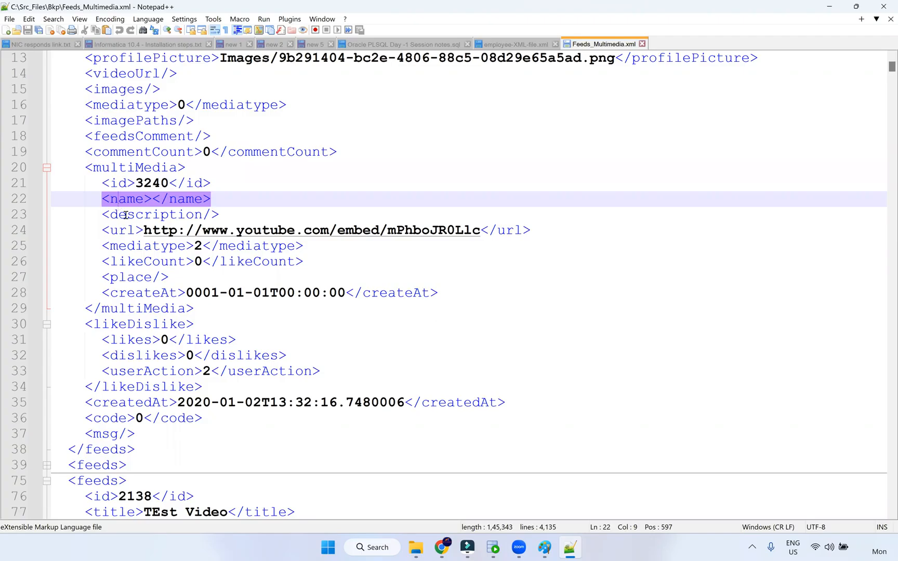
left_click(97, 168)
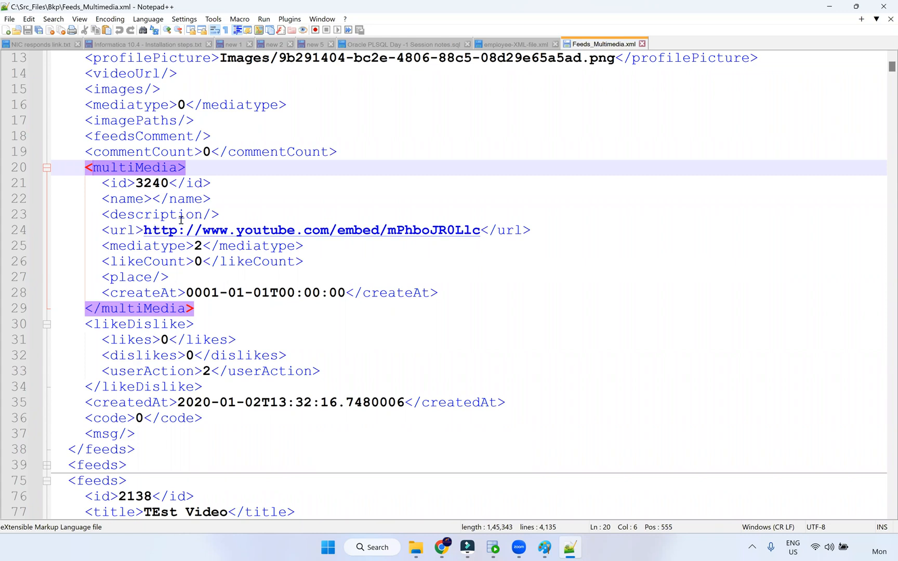
scroll(202, 204, "up", 1)
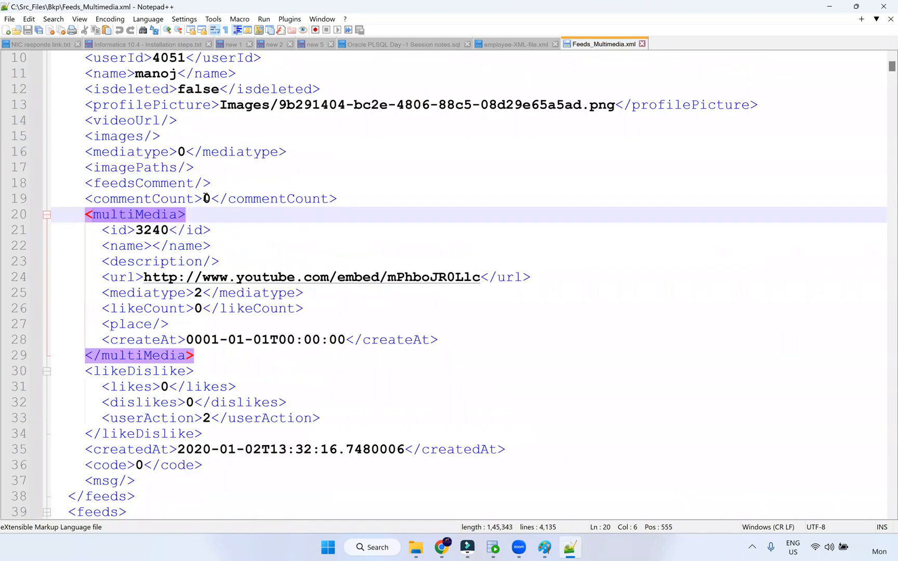
double_click(94, 198)
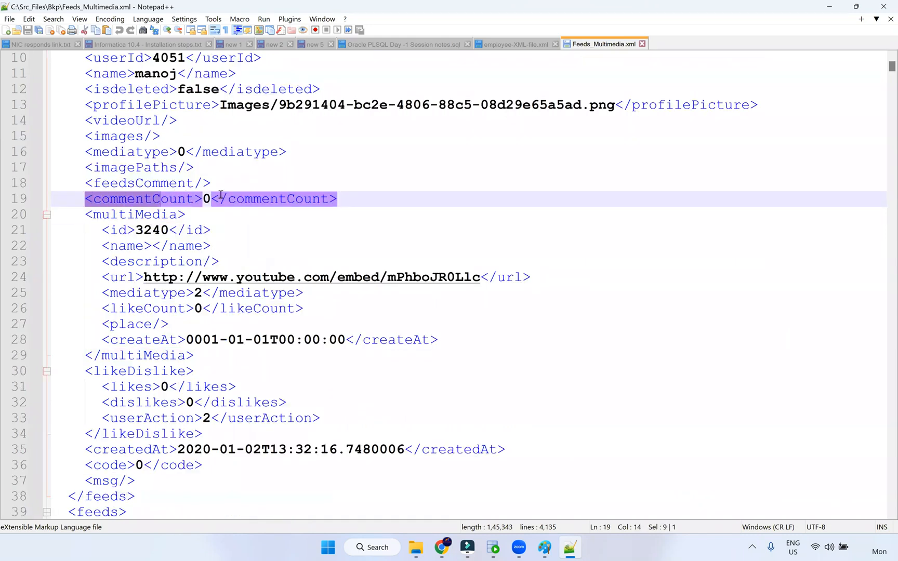
left_click(202, 199)
left_click_drag(210, 196, 203, 197)
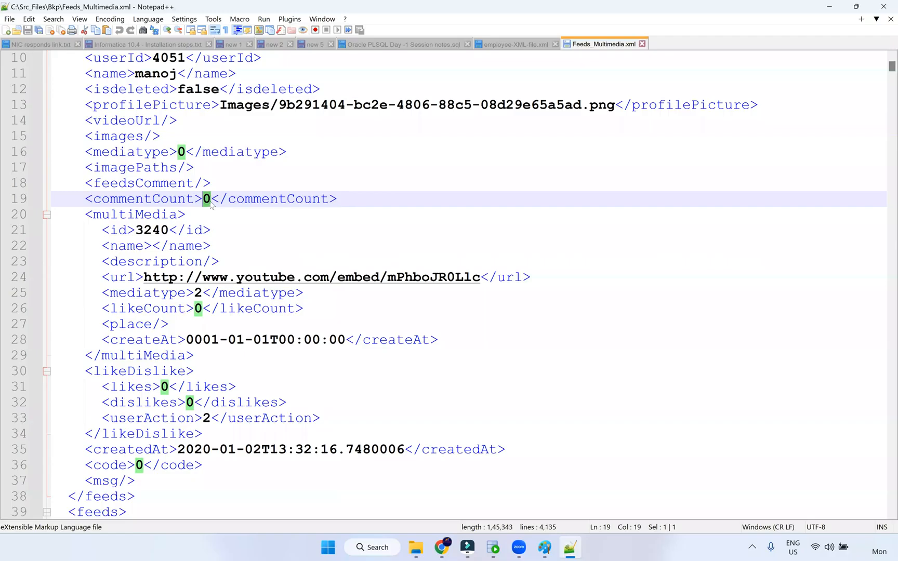
left_click(117, 197)
double_click(183, 200)
left_click(271, 200)
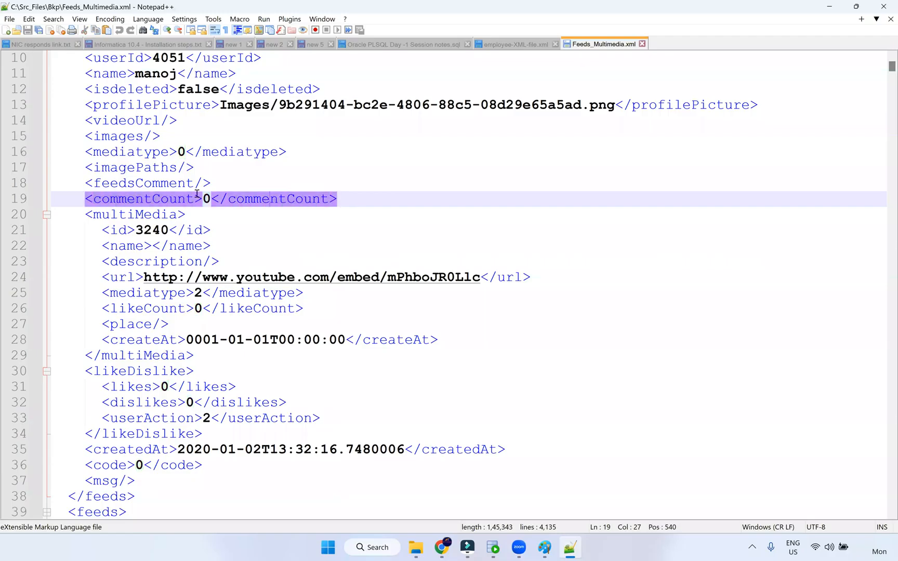
left_click_drag(209, 199, 203, 198)
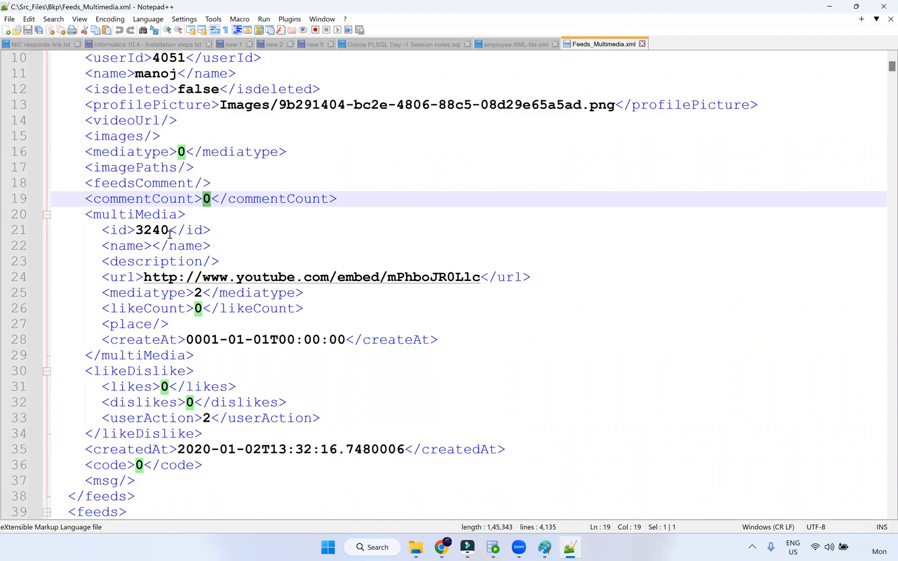
scroll(170, 235, "up", 1)
scroll(167, 236, "up", 2)
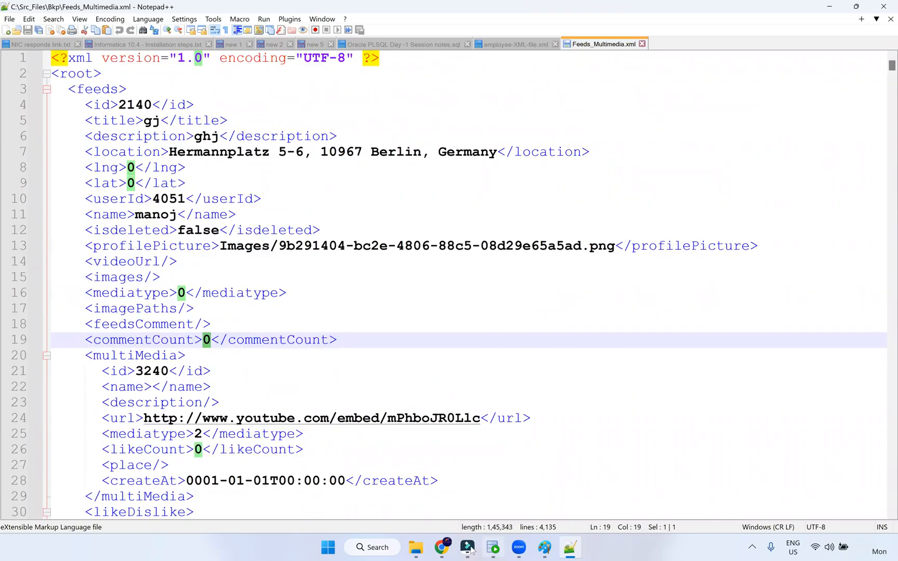
Return to Data Integration, scroll through the JSON/XML panel, and close it
left_click(443, 550)
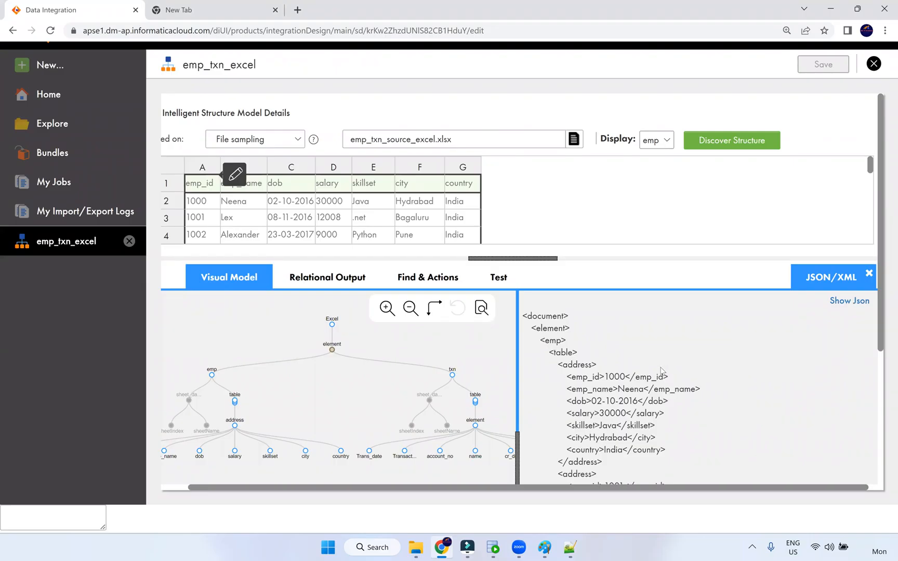
scroll(661, 370, "down", 1)
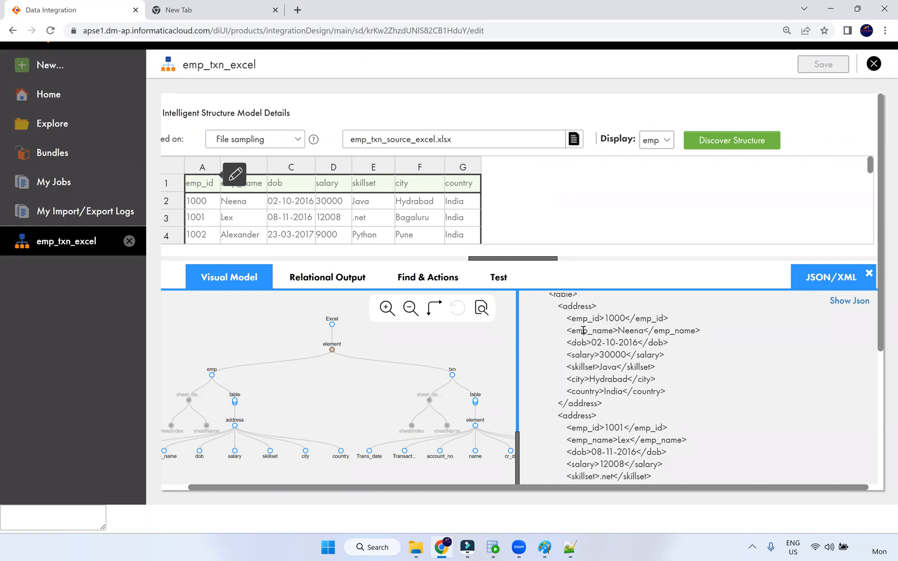
scroll(592, 345, "down", 8)
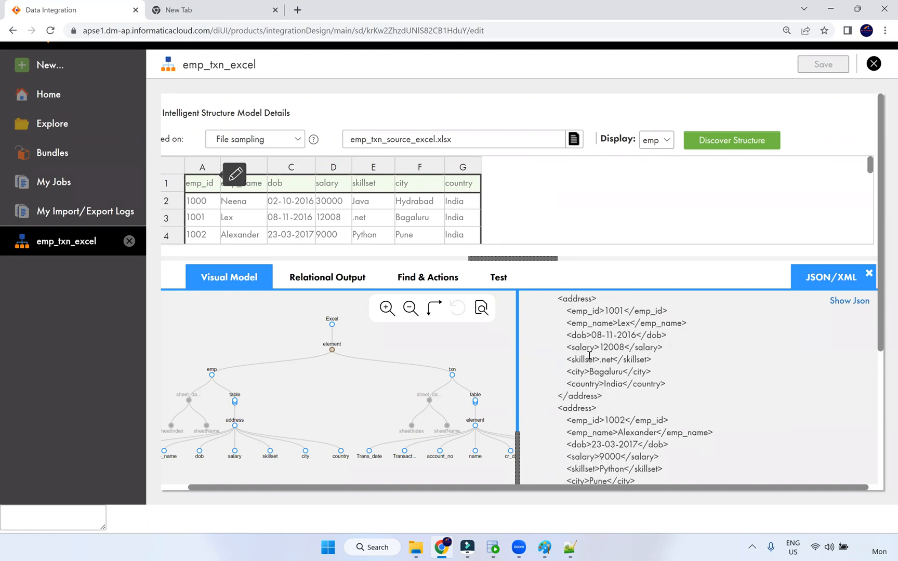
scroll(591, 359, "down", 18)
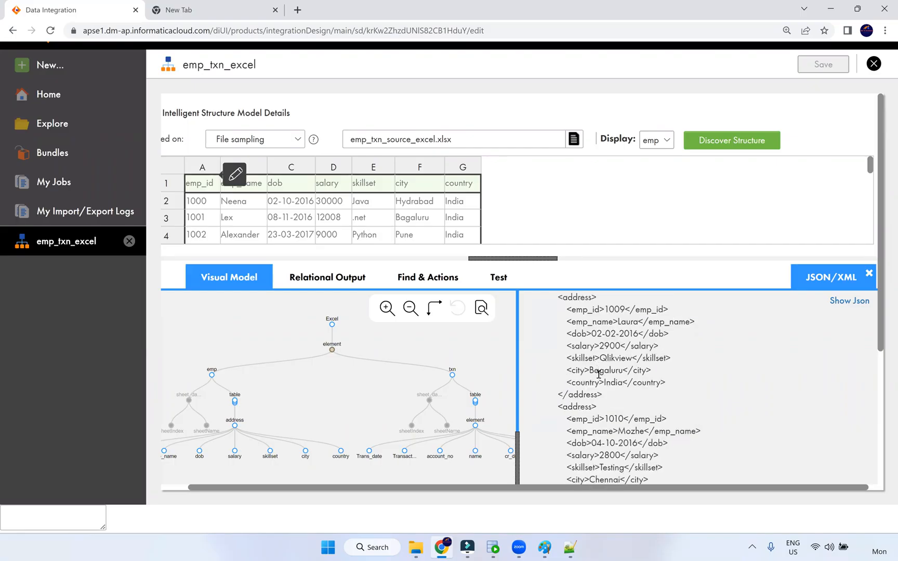
scroll(606, 368, "down", 16)
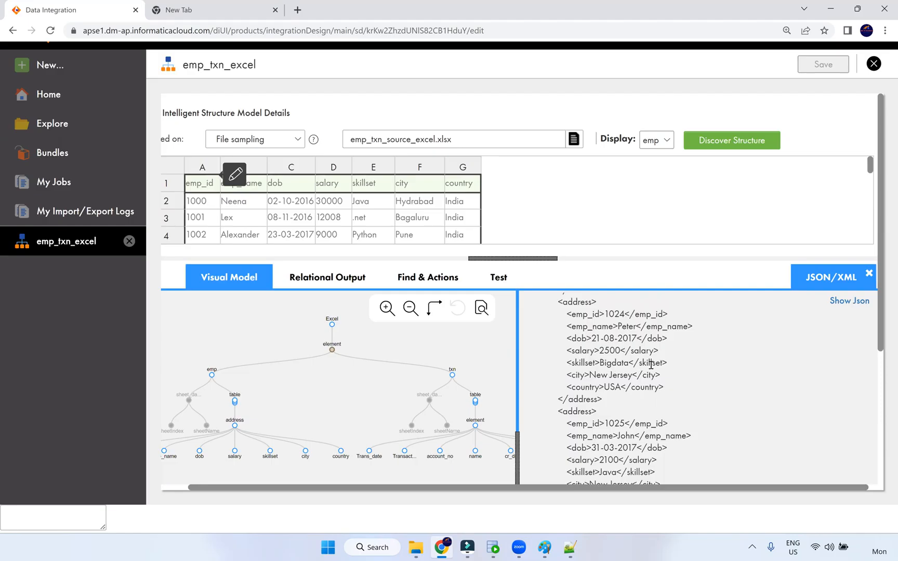
left_click(869, 273)
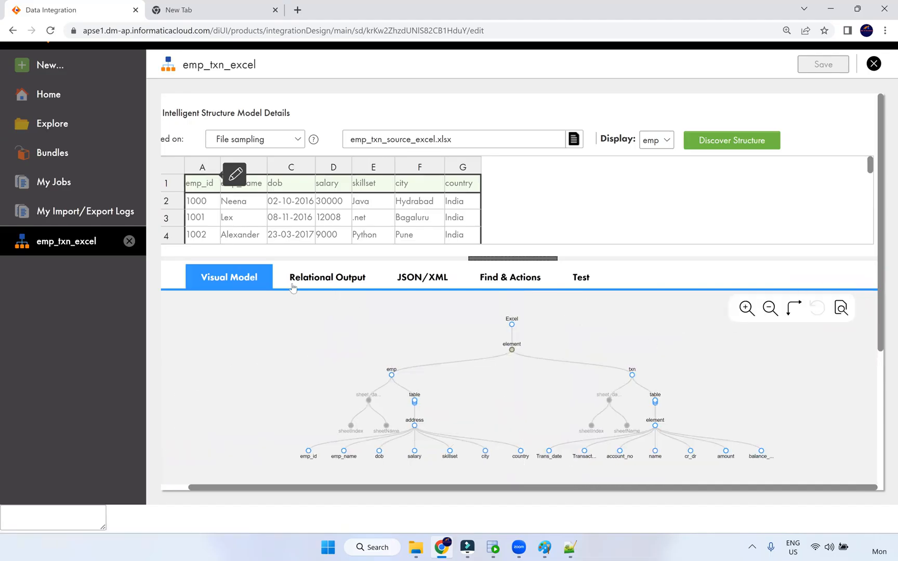
Reopen the Relational Output table, leave sampling unchanged, and close the emp_txn_excel editor
scroll(802, 352, "up", 5)
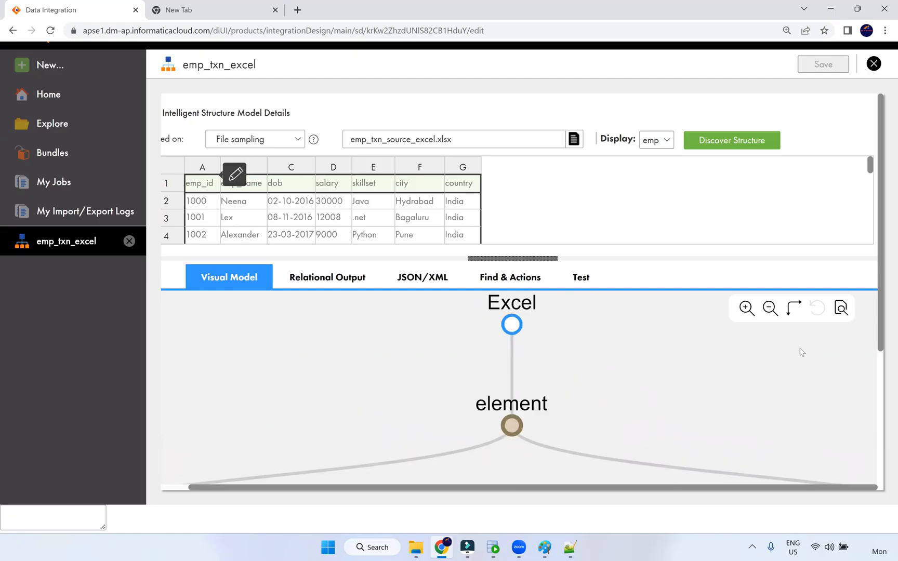
scroll(800, 352, "down", 5)
left_click(320, 279)
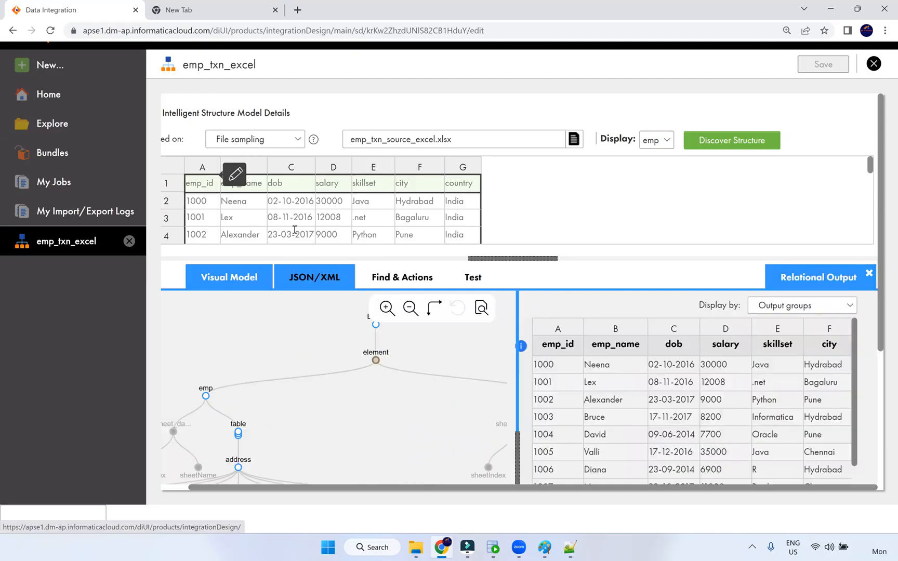
left_click(291, 142)
left_click(675, 194)
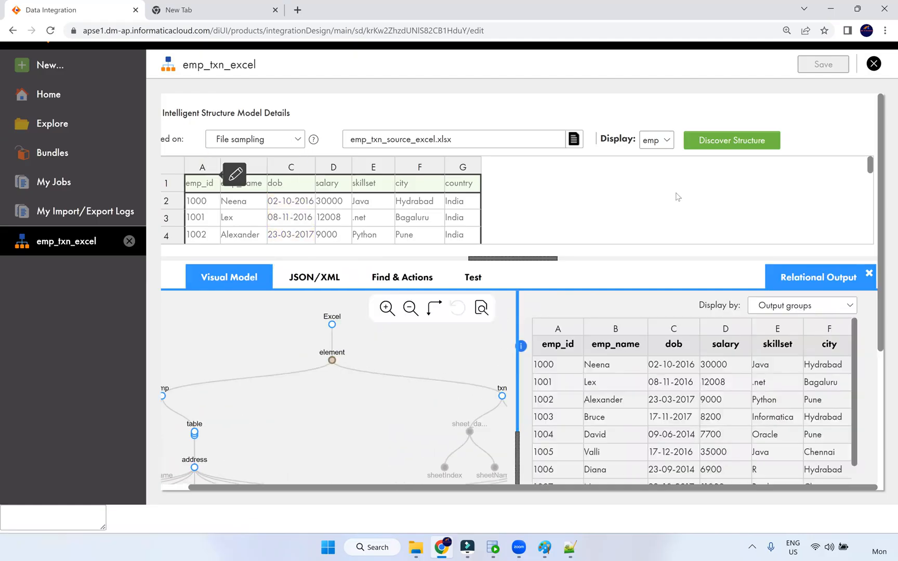
left_click(873, 63)
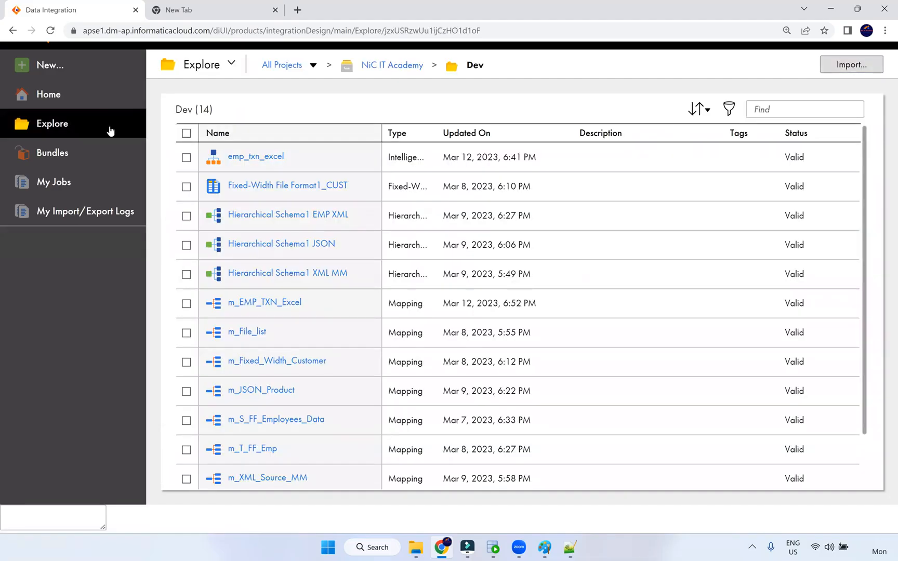
Create a new Intelligent Structure Model from Components, toggling word wrap on and back off
left_click(69, 66)
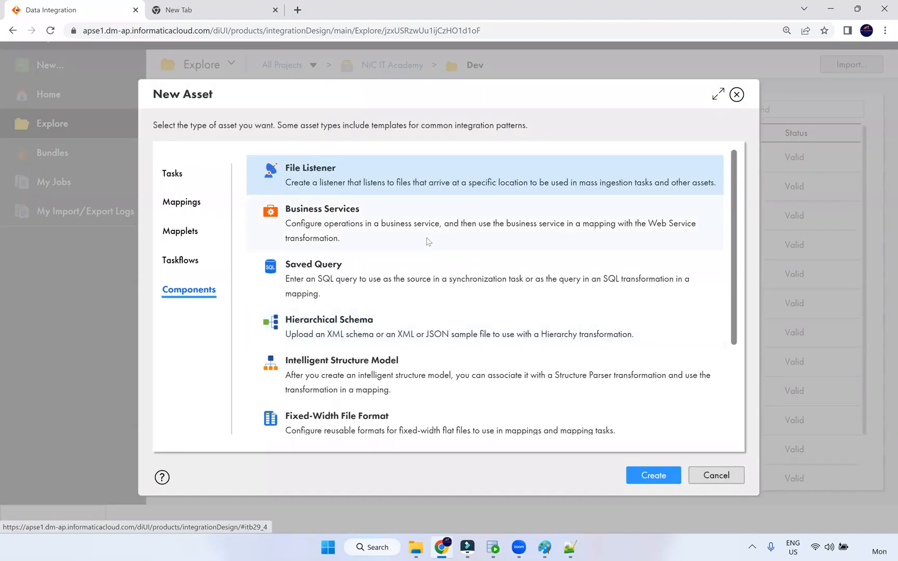
scroll(394, 374, "down", 1)
left_click(383, 320)
left_click(644, 477)
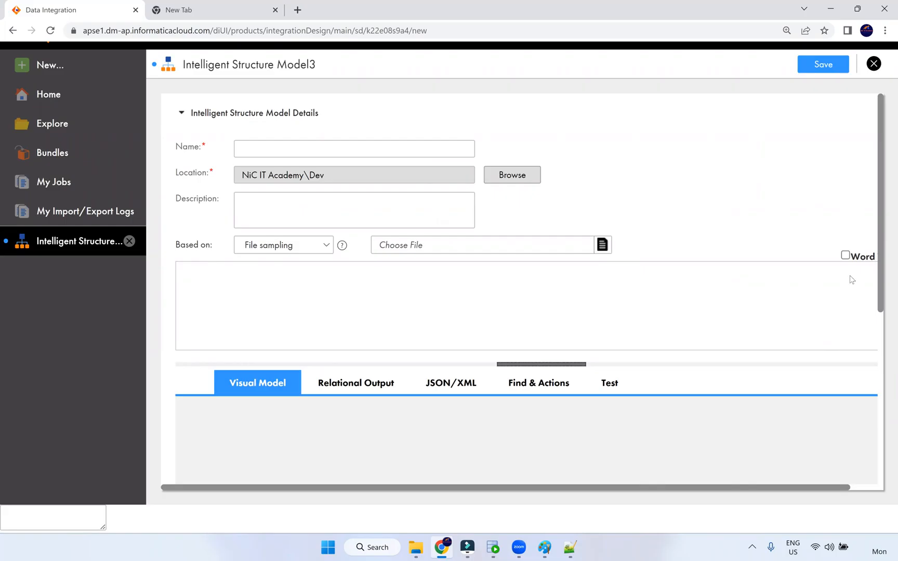
left_click(845, 257)
left_click(845, 256)
left_click(570, 545)
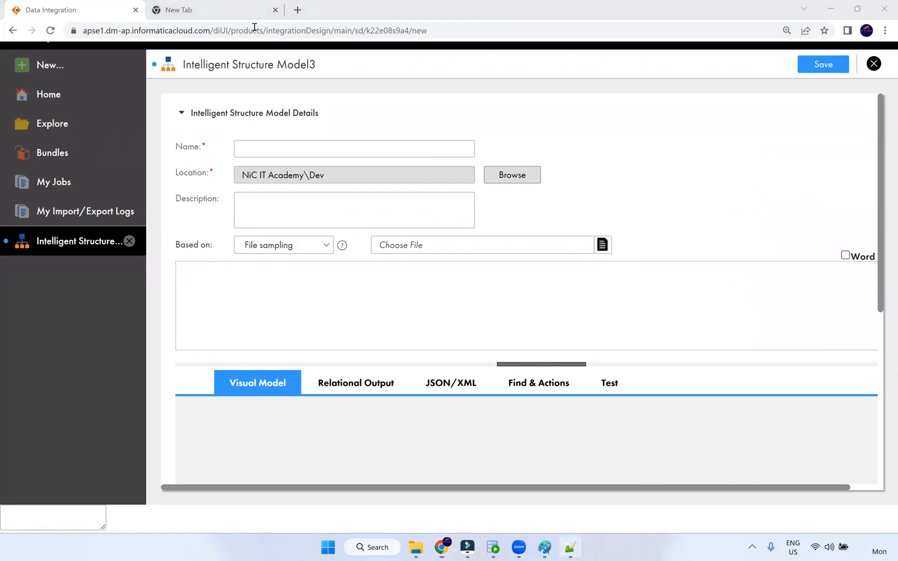
left_click(570, 547)
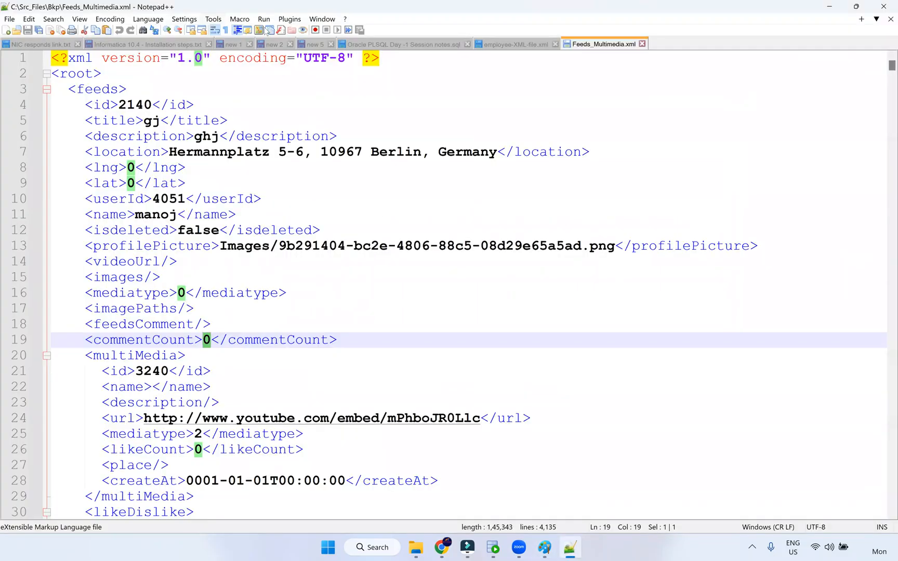
left_click(79, 20)
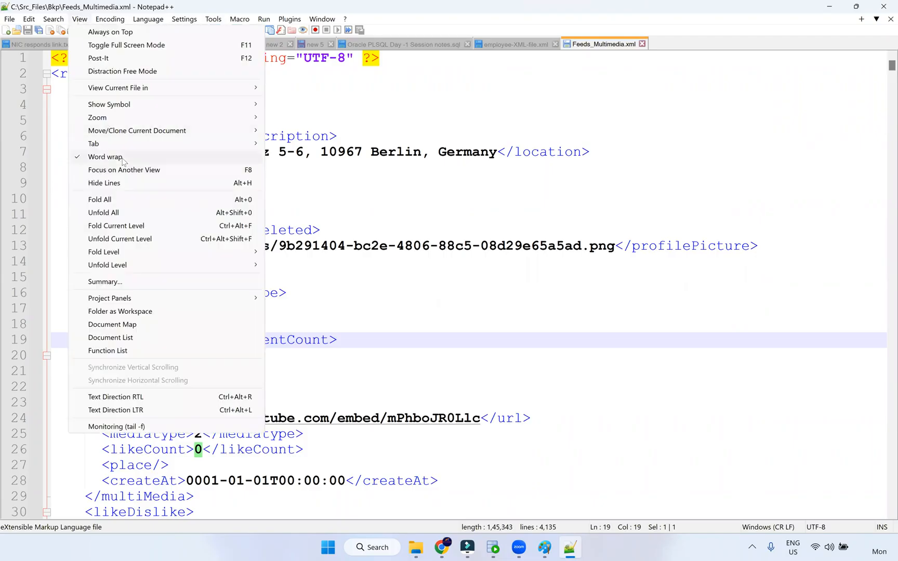
left_click(629, 355)
left_click_drag(73, 243, 872, 235)
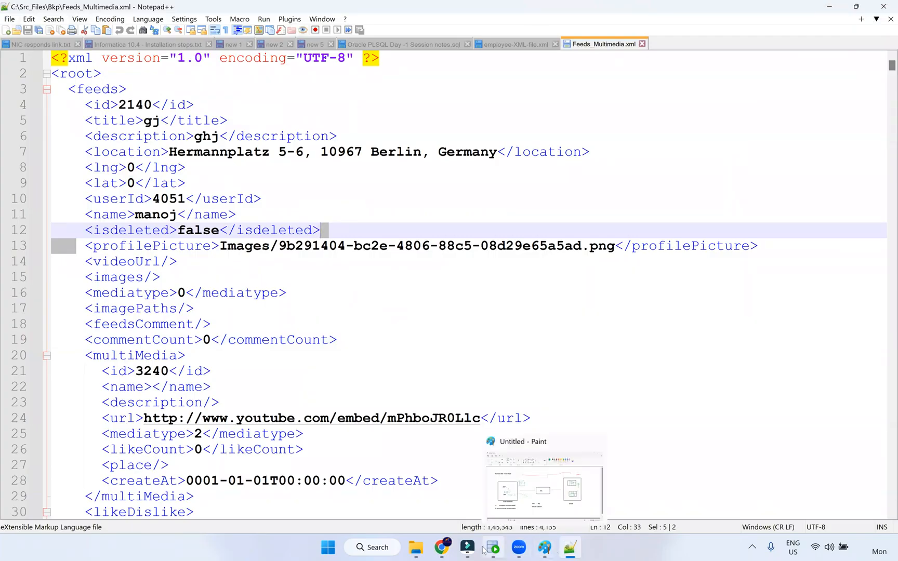
left_click(443, 548)
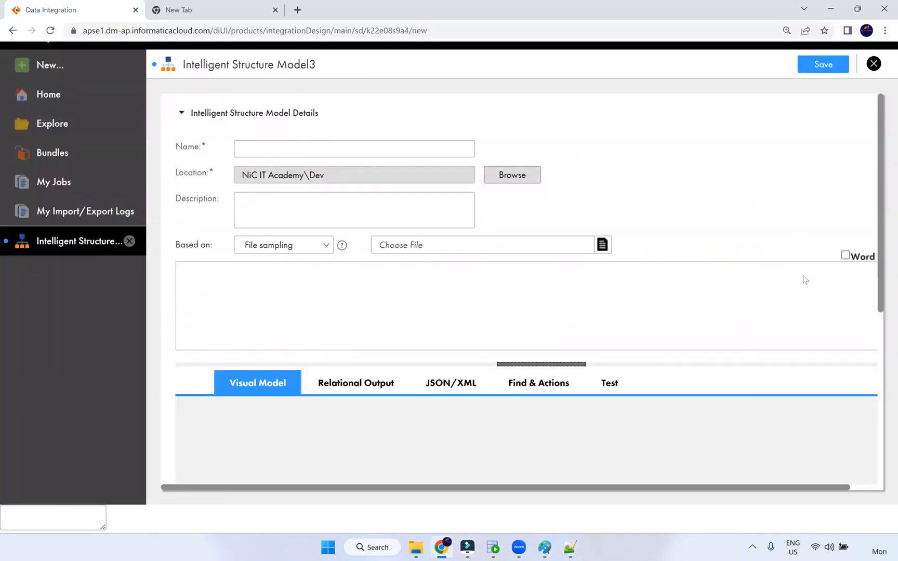
key("ctrl+minus")
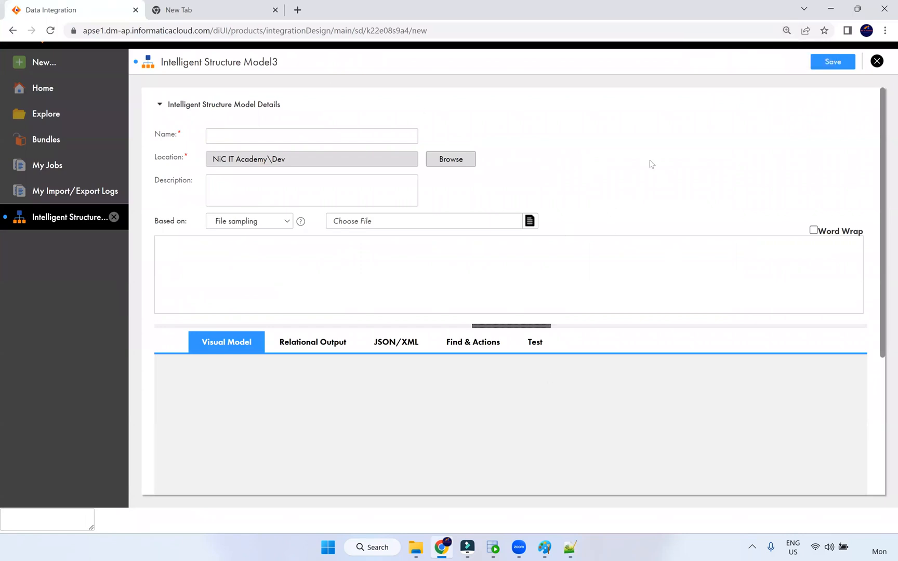
key("ctrl+plus")
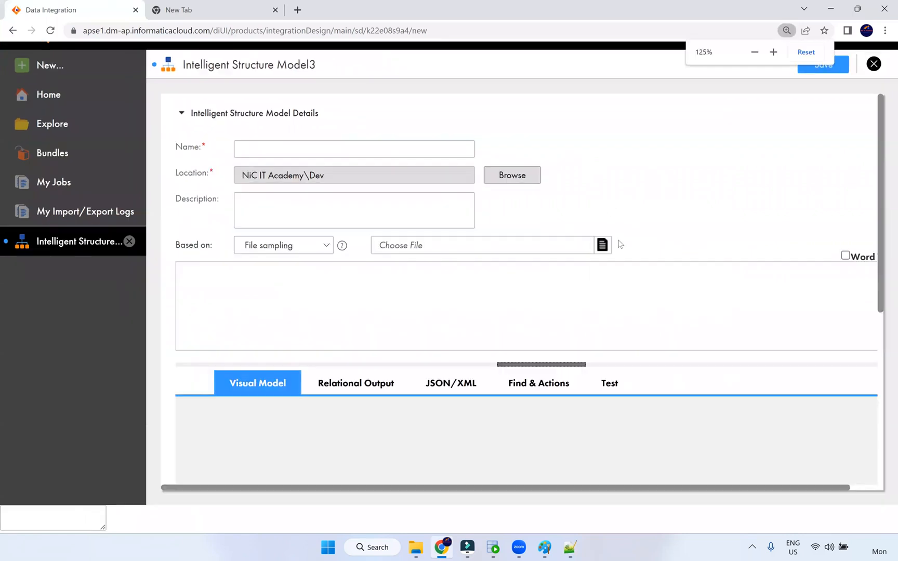
key("ctrl+plus")
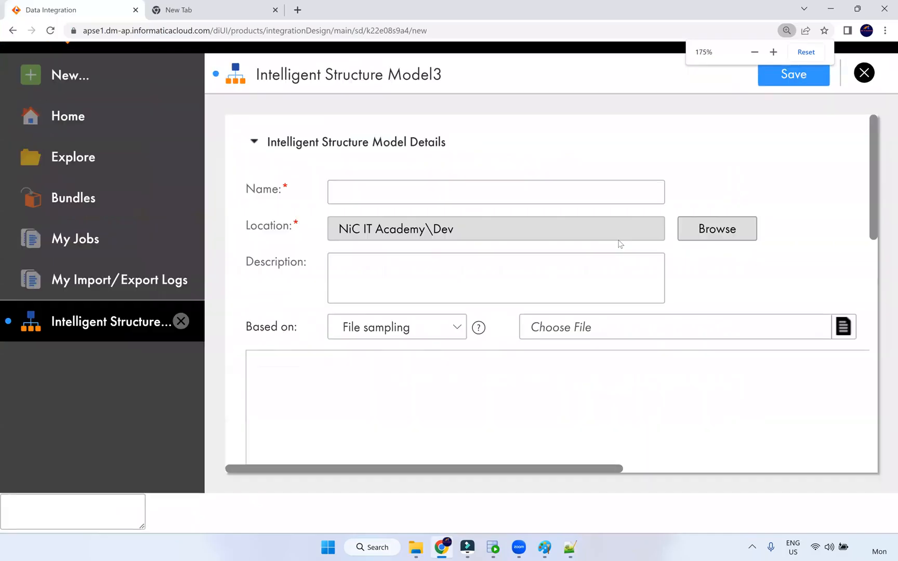
key("ctrl+minus")
key("ctrl+minus")
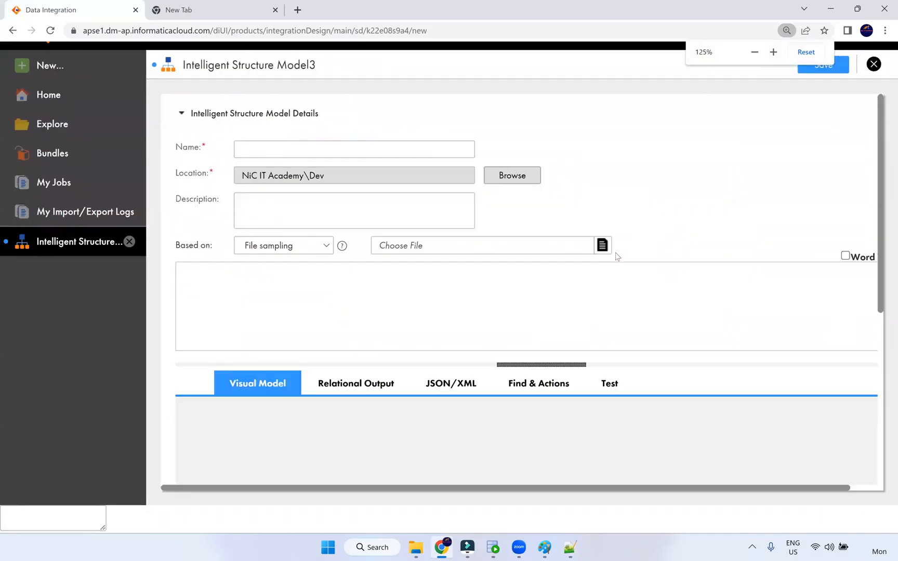
key("ctrl+minus")
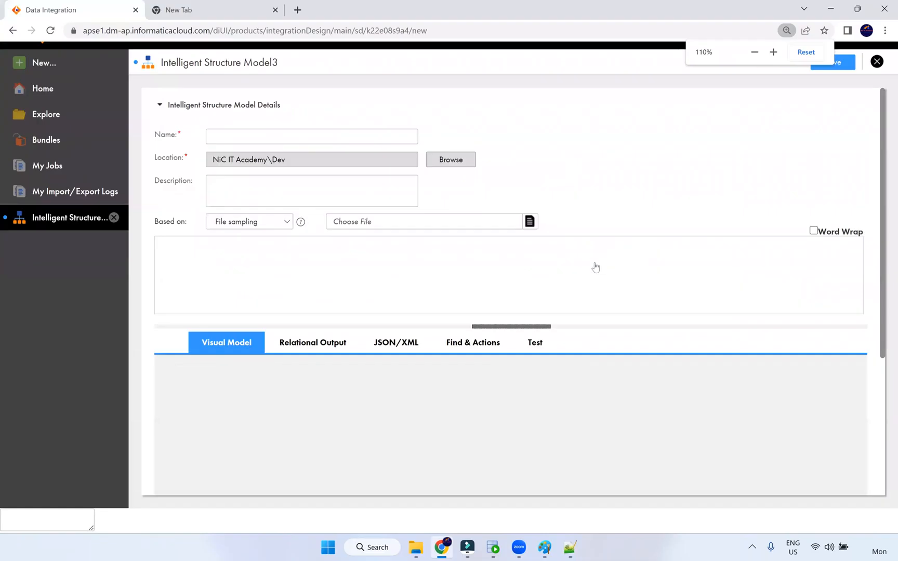
key("ctrl+minus")
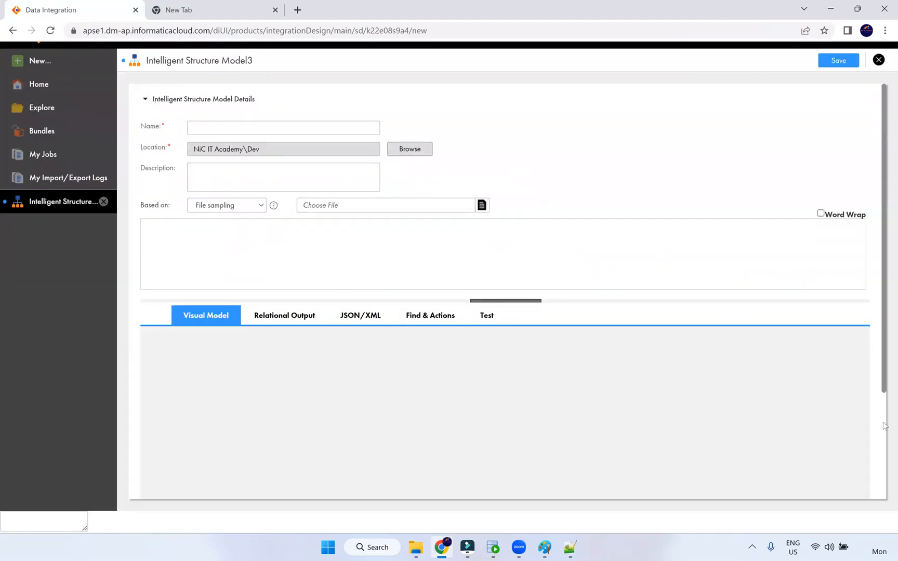
scroll(778, 465, "down", 3)
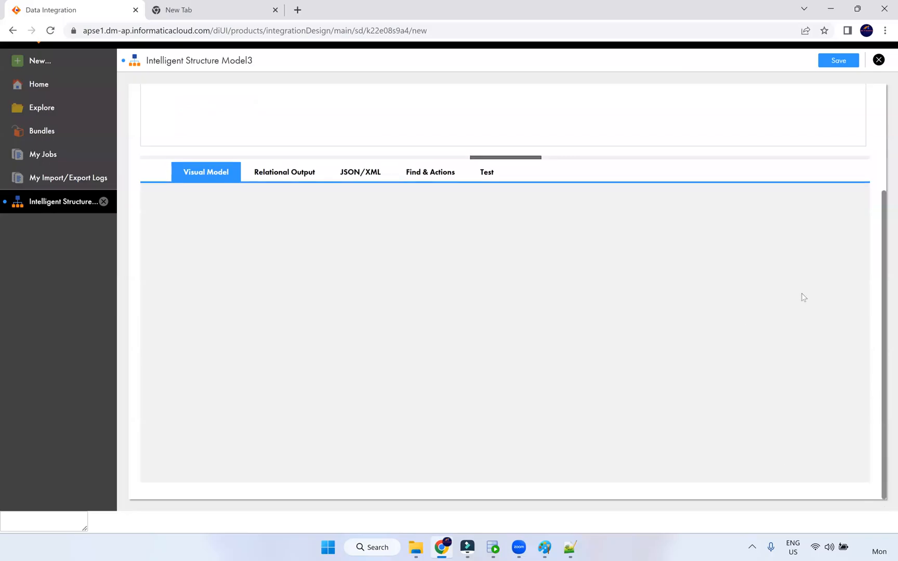
scroll(605, 311, "up", 3)
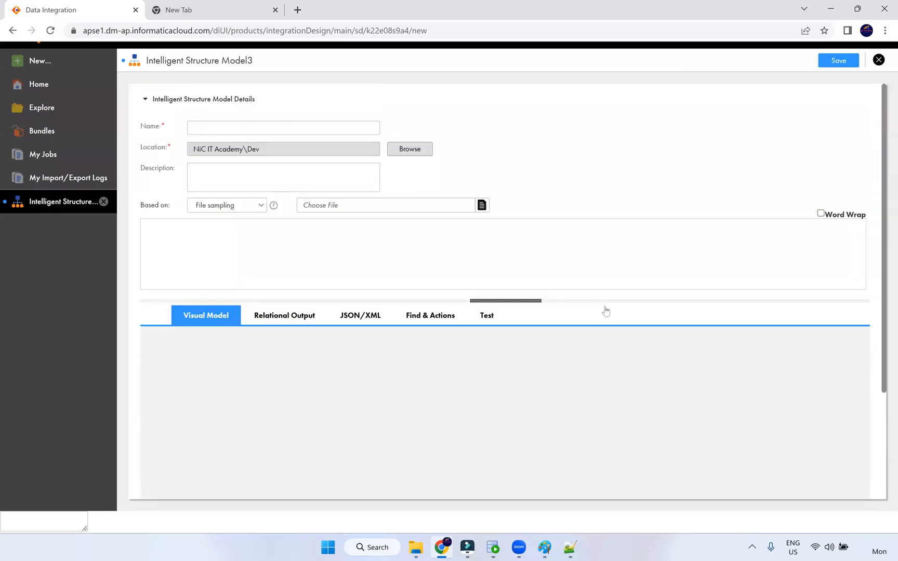
scroll(605, 311, "up", 2, "ctrl")
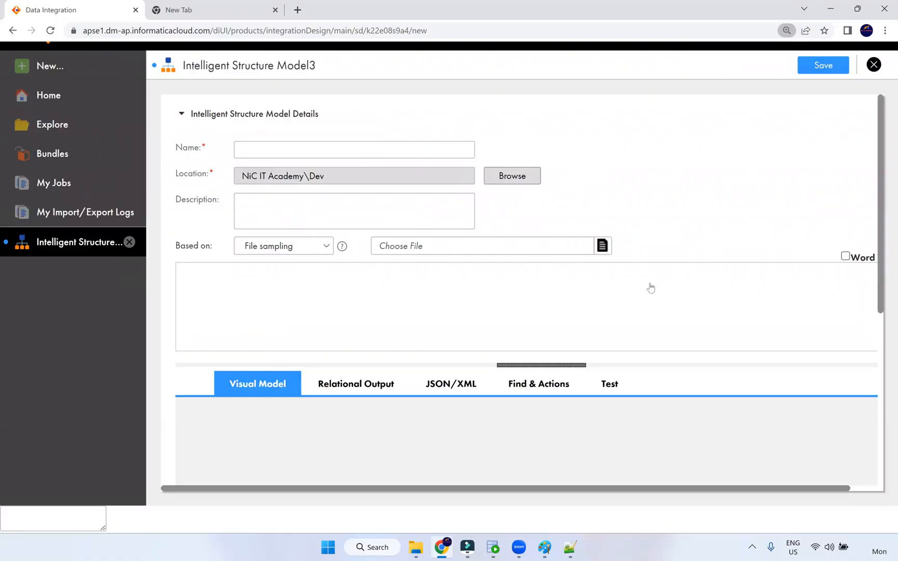
scroll(651, 287, "down", 1, "ctrl")
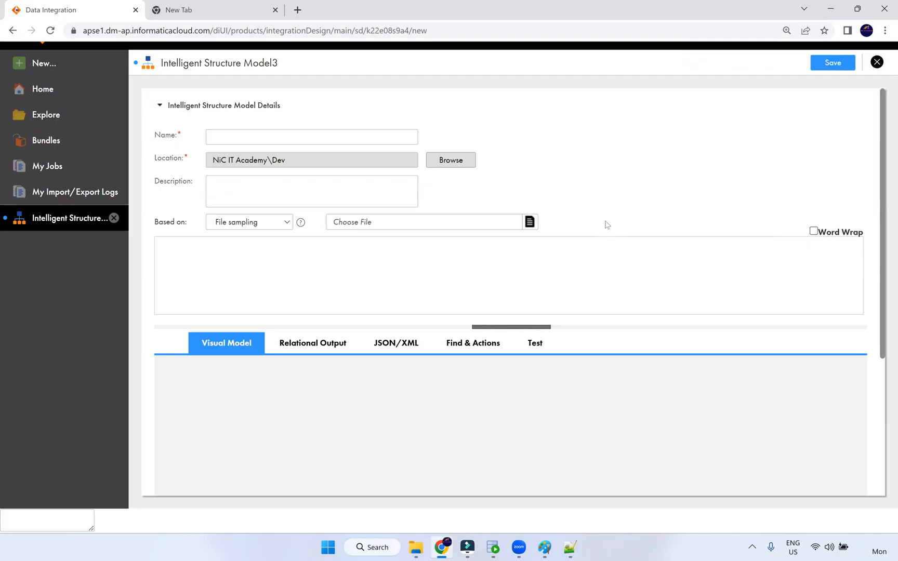
scroll(665, 258, "up", 1, "ctrl")
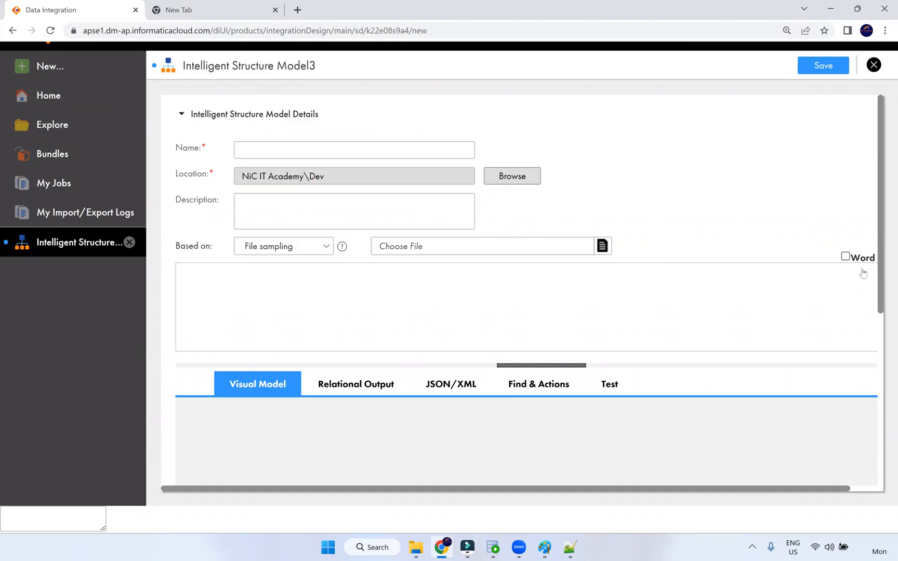
scroll(864, 269, "down", 1, "ctrl")
scroll(324, 356, "down", 2)
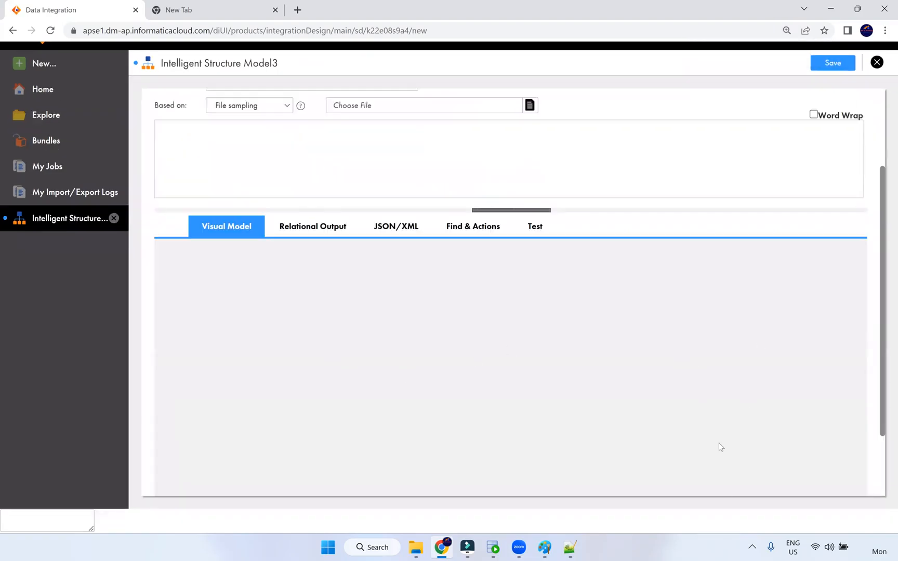
scroll(747, 475, "down", 2)
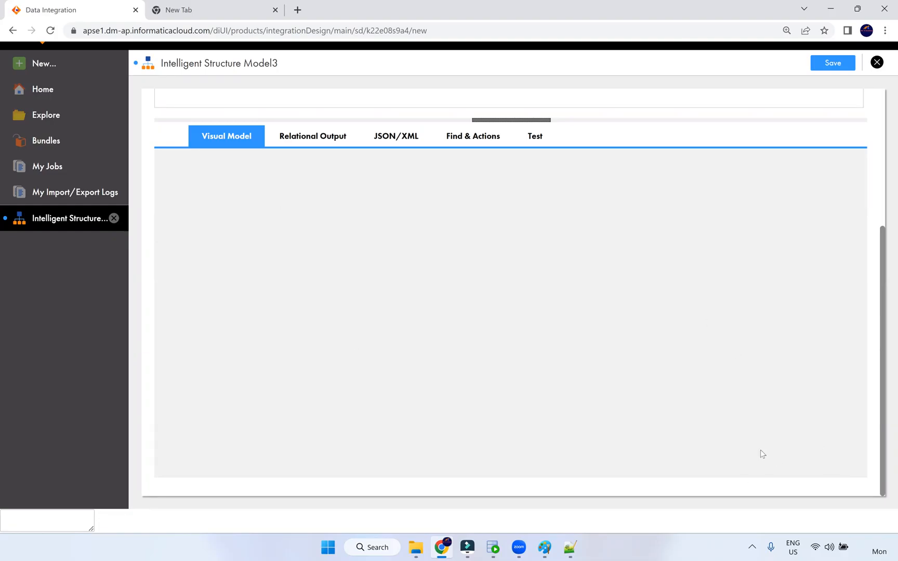
key("ctrl+minus")
key("ctrl+minus")
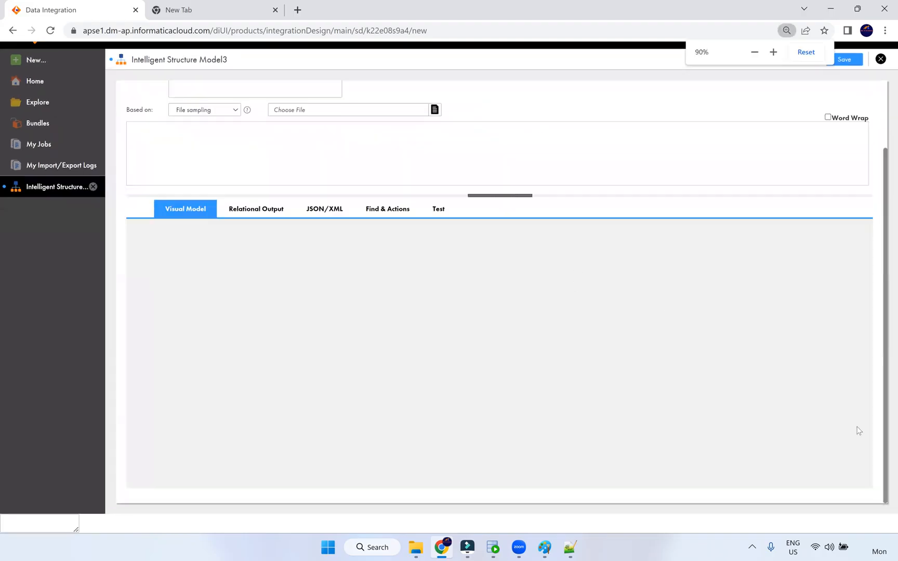
key("ctrl+plus")
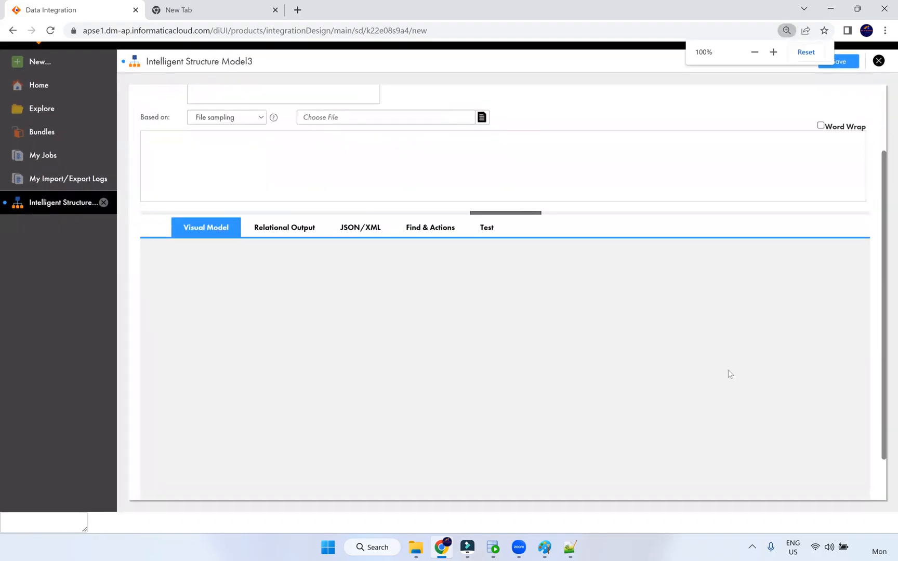
key("ctrl+plus")
key("ctrl+minus")
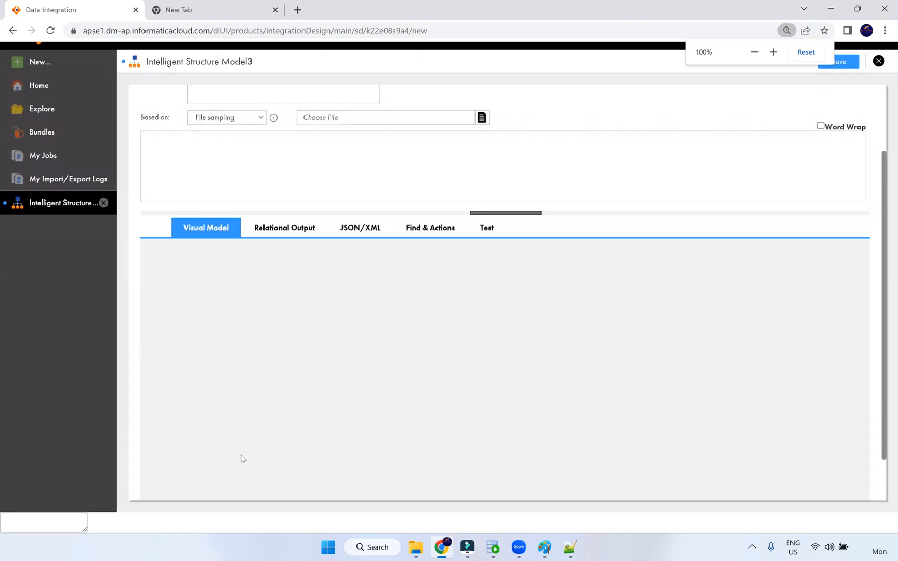
scroll(553, 299, "up", 1)
scroll(553, 299, "up", 1)
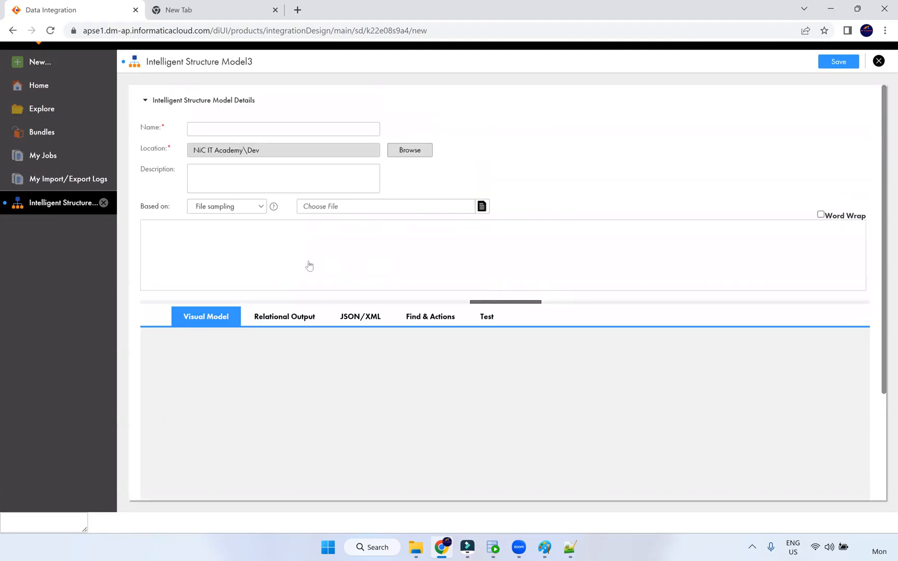
key("ctrl+plus")
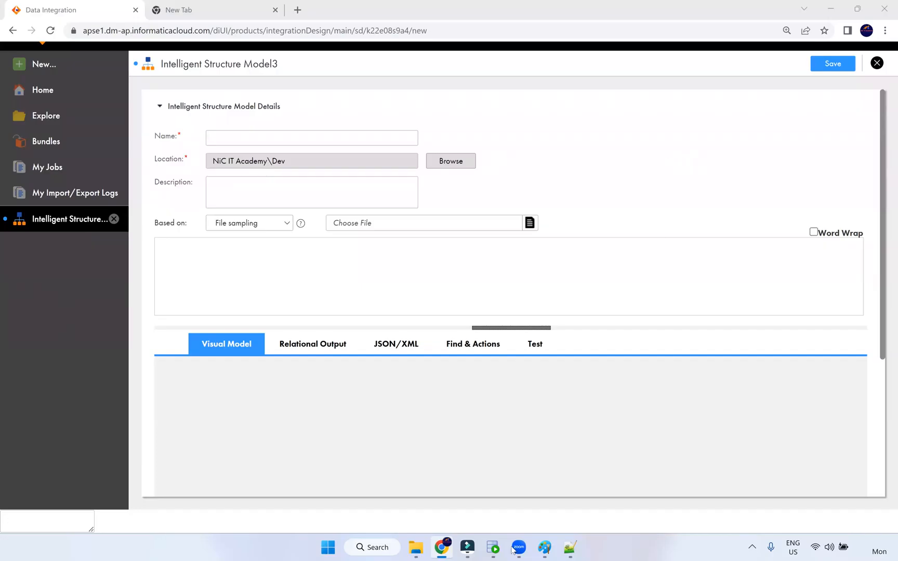
Show the Bkp folder, select wf_Employees_Details, and go up to Src_Files
left_click(421, 549)
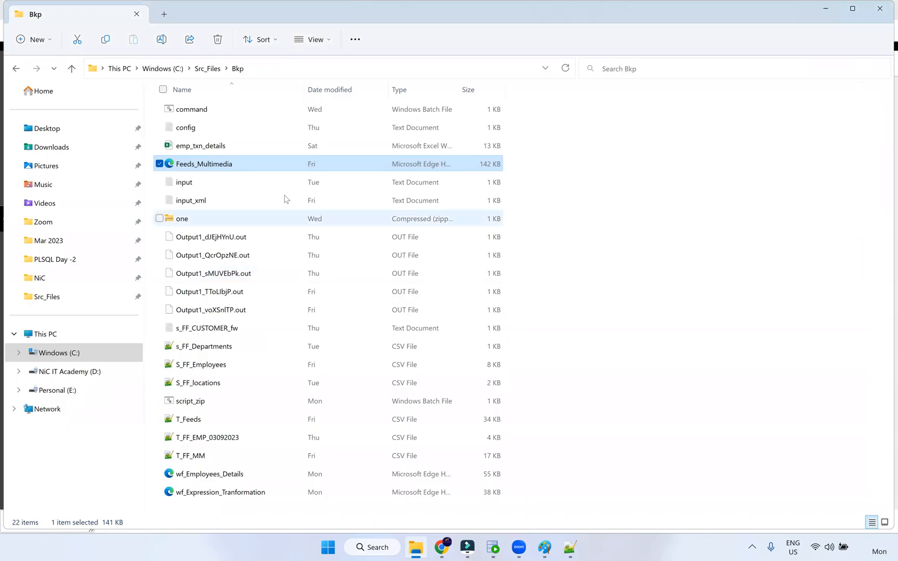
left_click(249, 475)
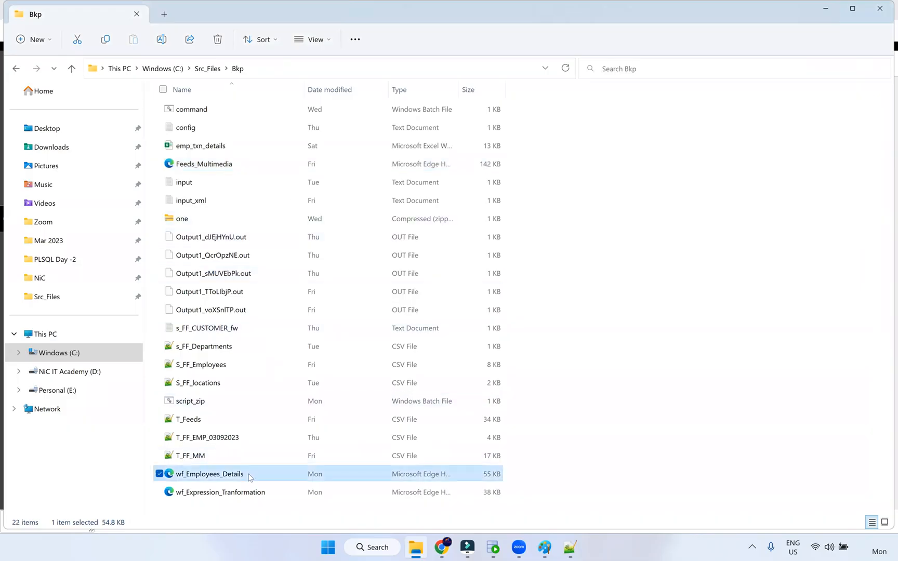
left_click(210, 69)
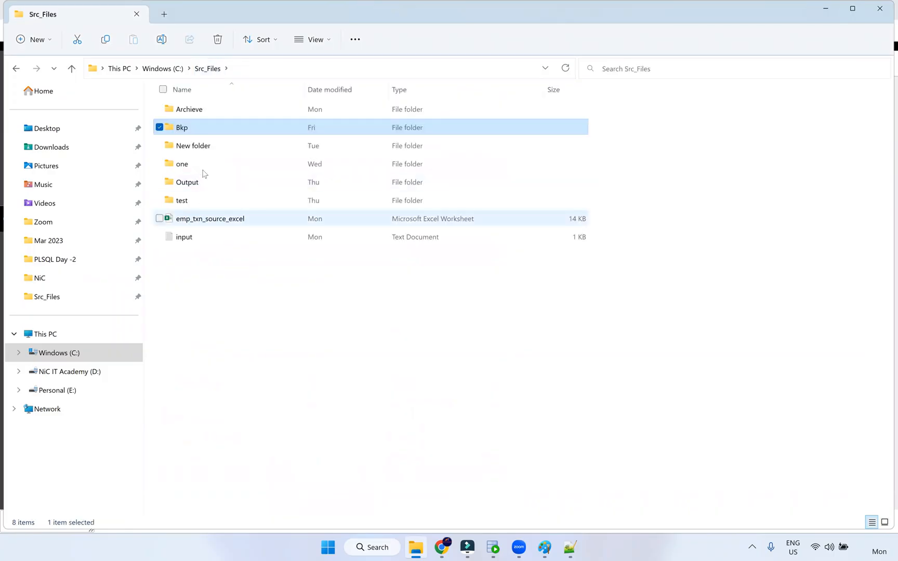
In the Archieve folder, open employee-XML-file with Notepad++ via Open with
double_click(201, 110)
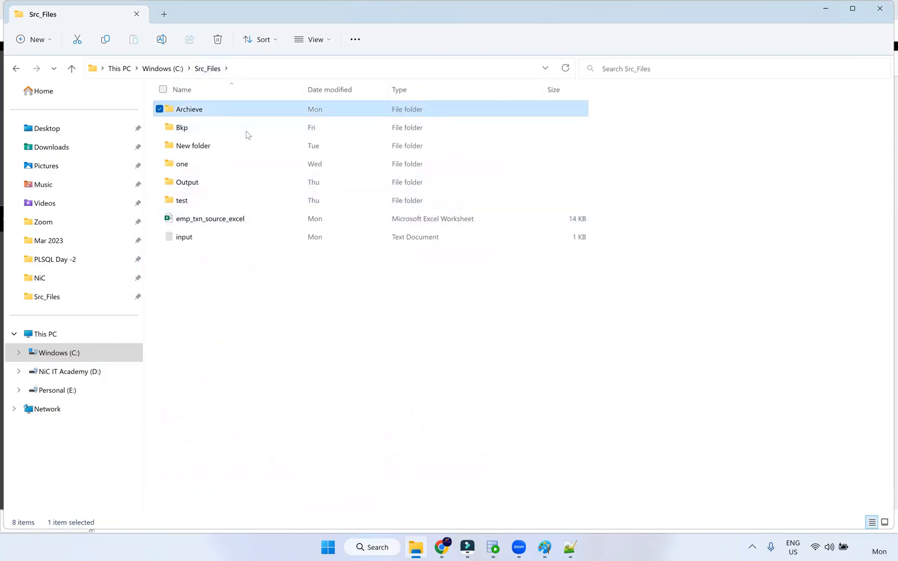
left_click(221, 203)
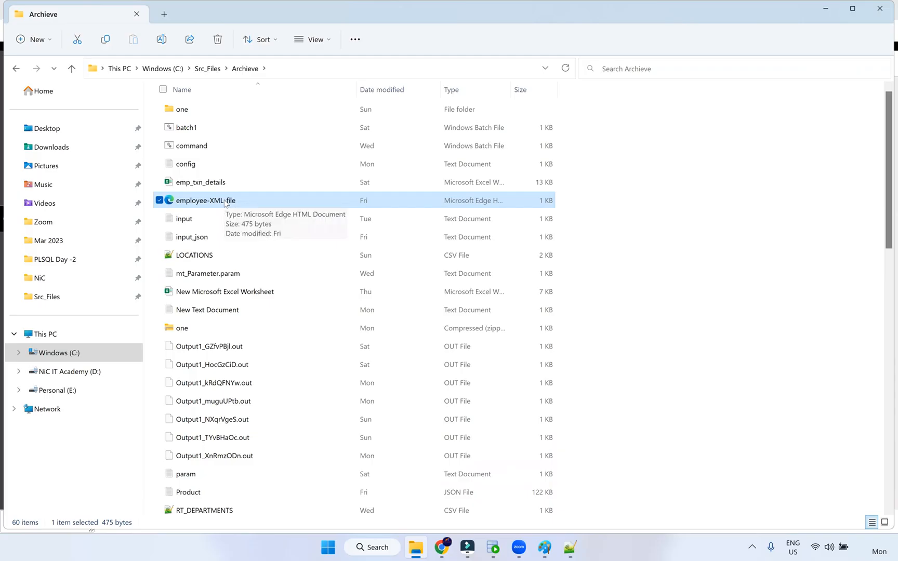
right_click(226, 202)
mouse_move(294, 264)
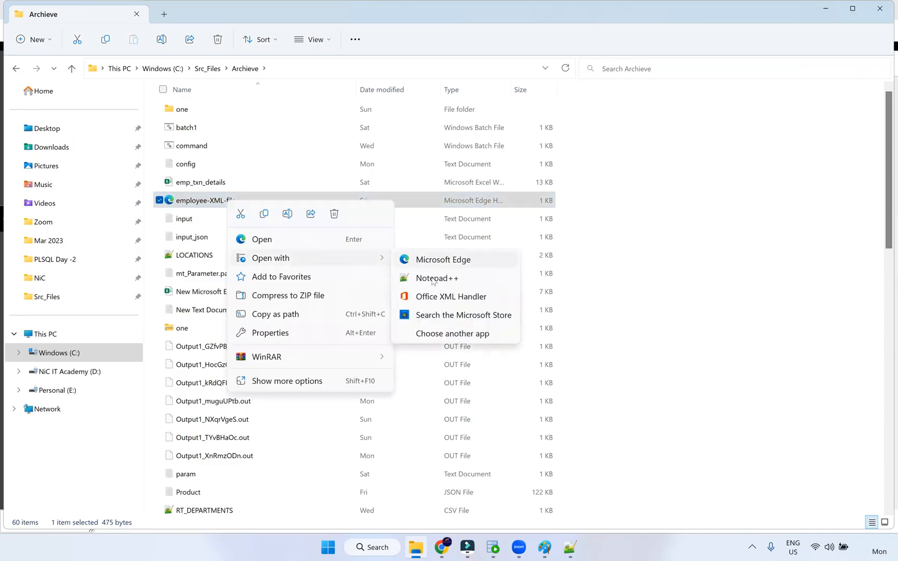
left_click(432, 281)
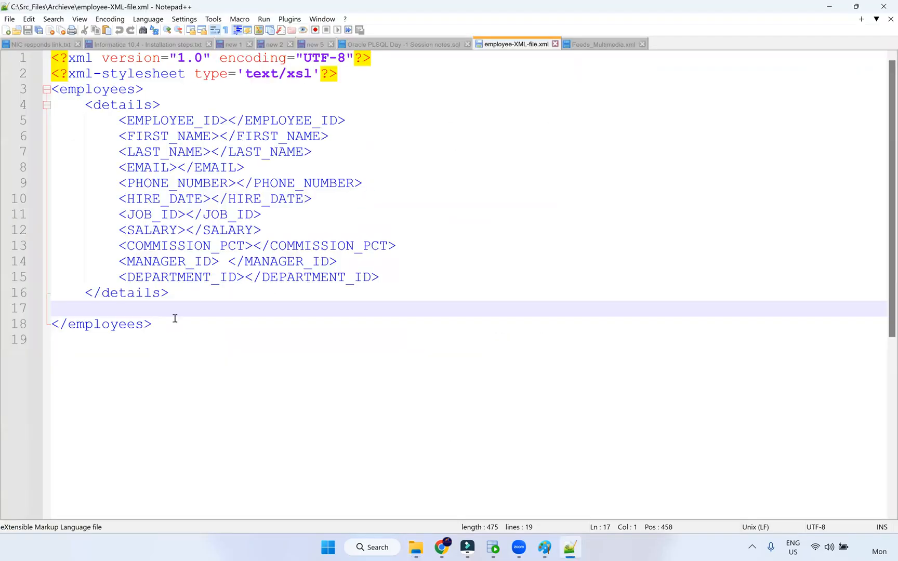
Select all of the empty employee XML template, deselect it, and return to File Explorer
key("ctrl+a")
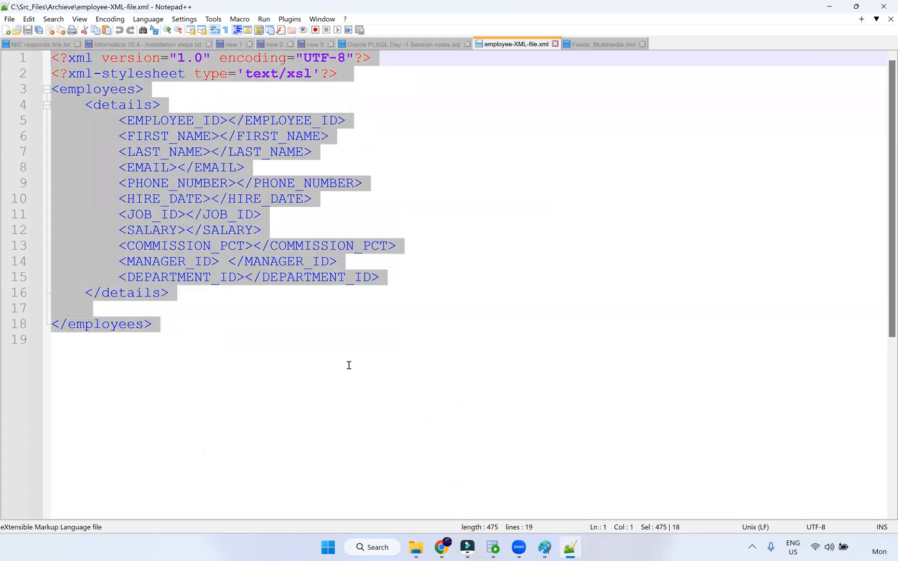
left_click(194, 370)
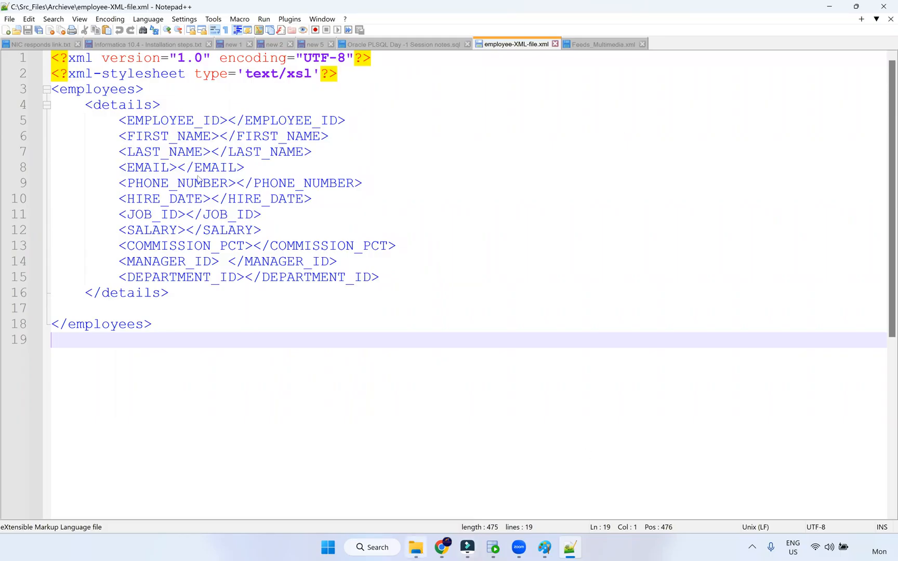
key("alt+Tab")
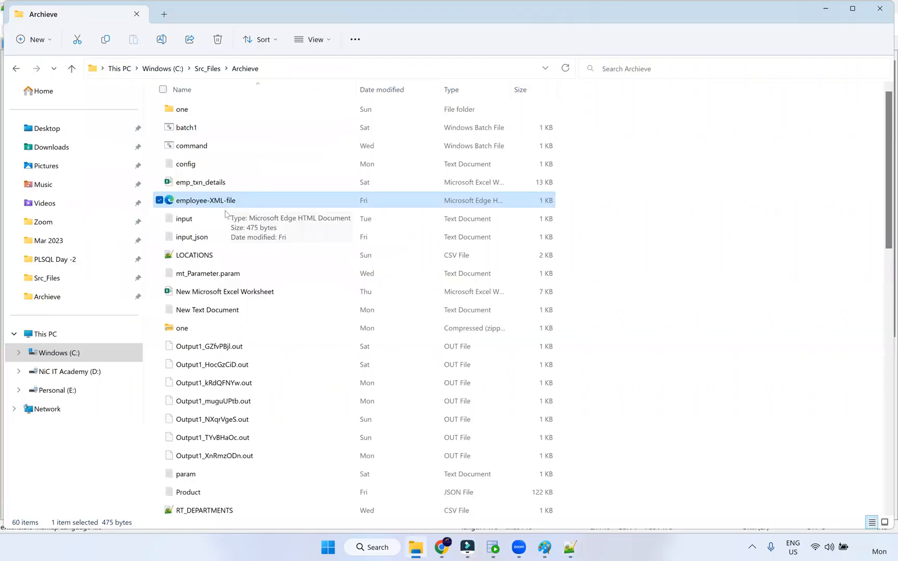
Scroll down the Archieve list and open T_FF_EMPLOYEES with Notepad++
scroll(236, 242, "down", 1)
scroll(244, 244, "down", 3)
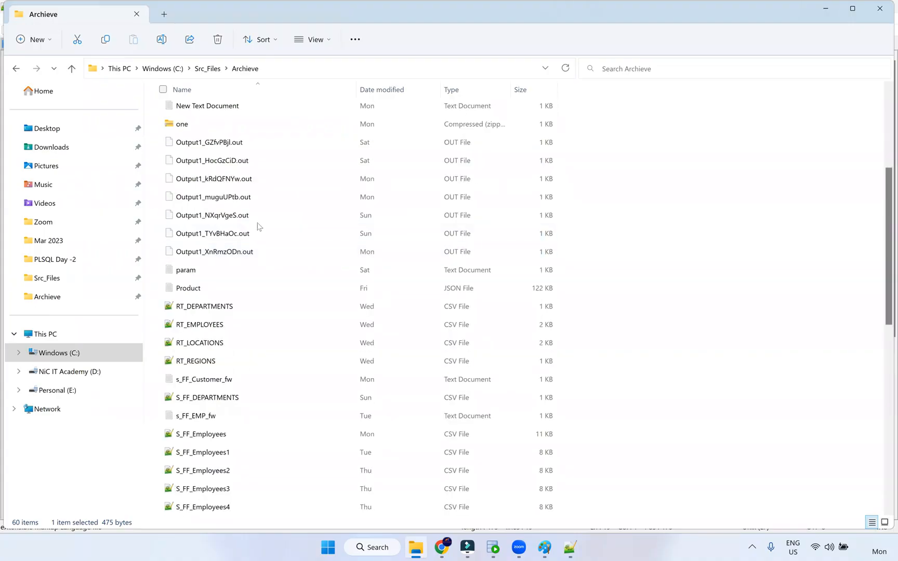
scroll(268, 241, "down", 4)
scroll(268, 258, "down", 4)
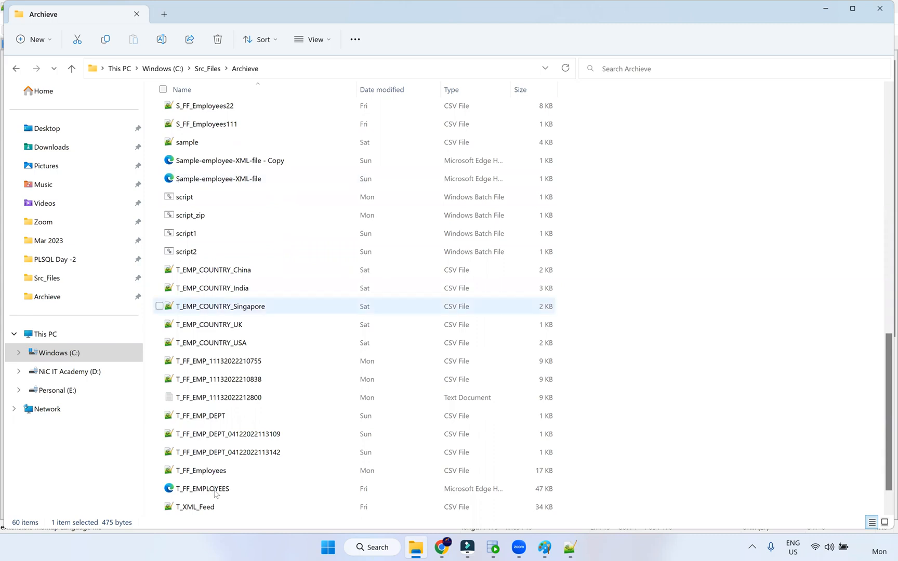
left_click(248, 488)
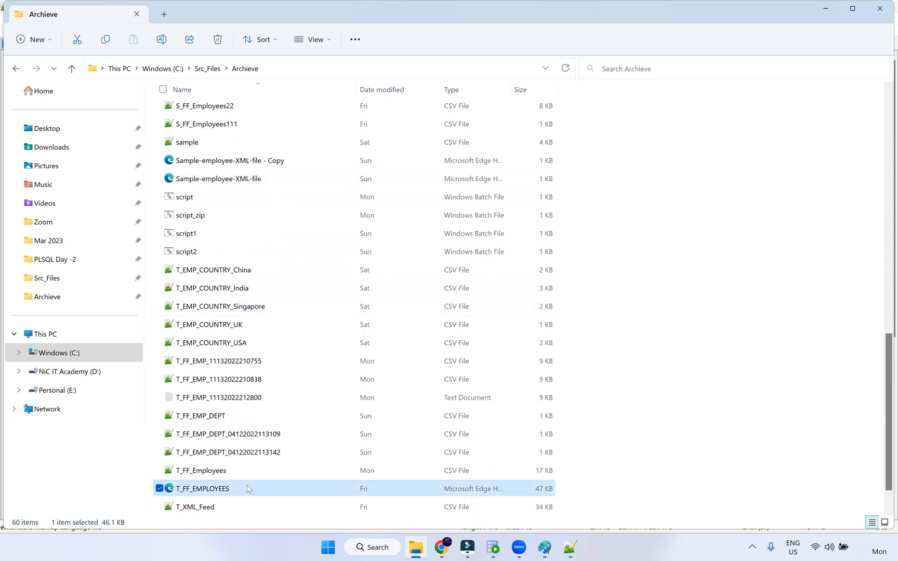
right_click(217, 491)
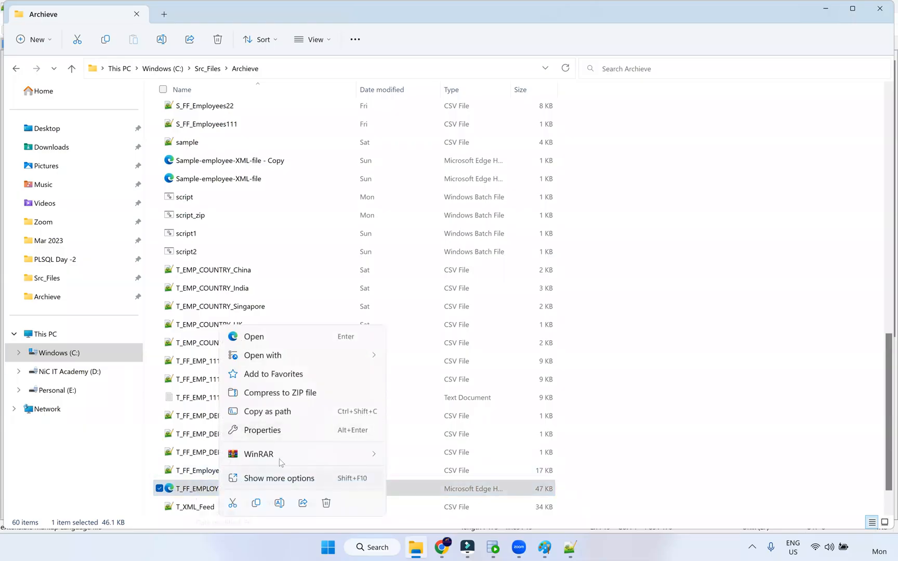
mouse_move(291, 363)
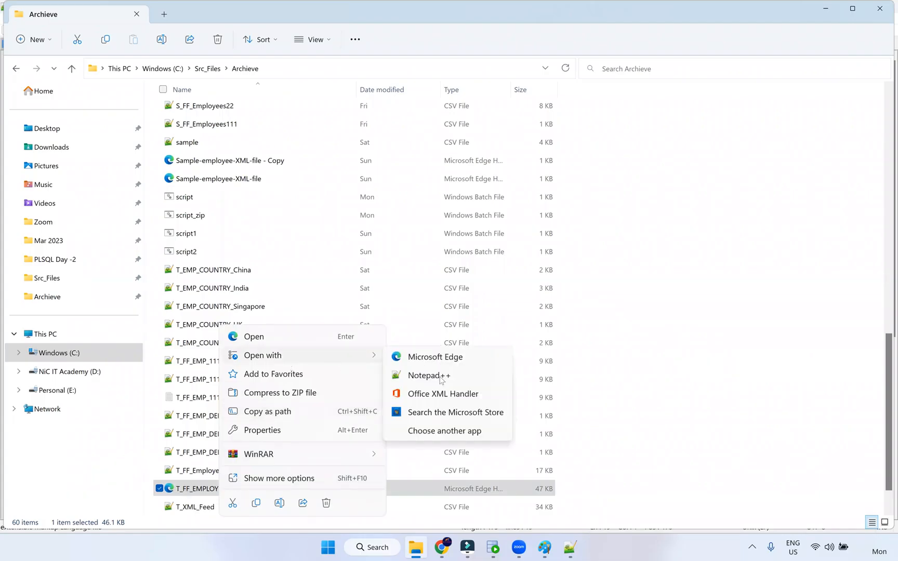
left_click(424, 375)
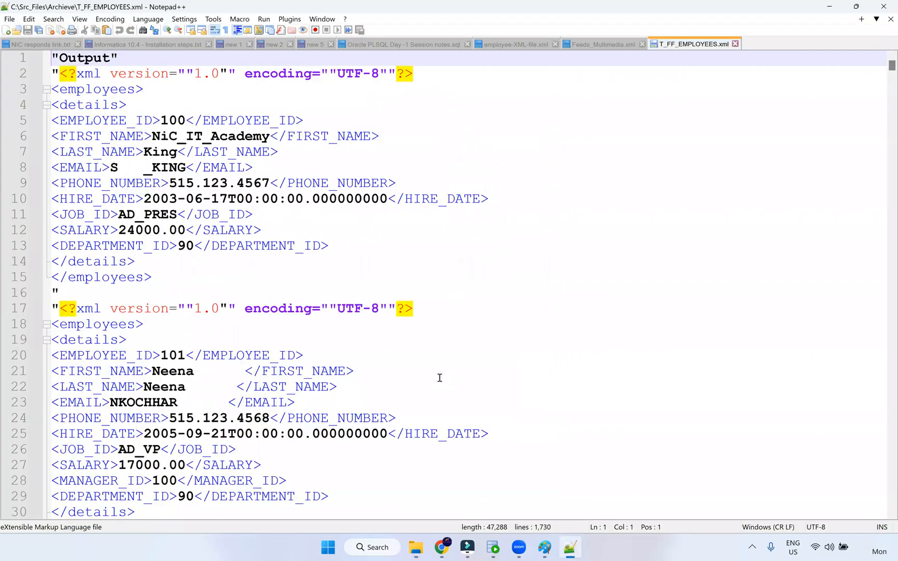
Select the repeated XML declaration on lines 16–17 of T_FF_EMPLOYEES, then close Notepad++
left_click(439, 309)
left_click(49, 308, "shift")
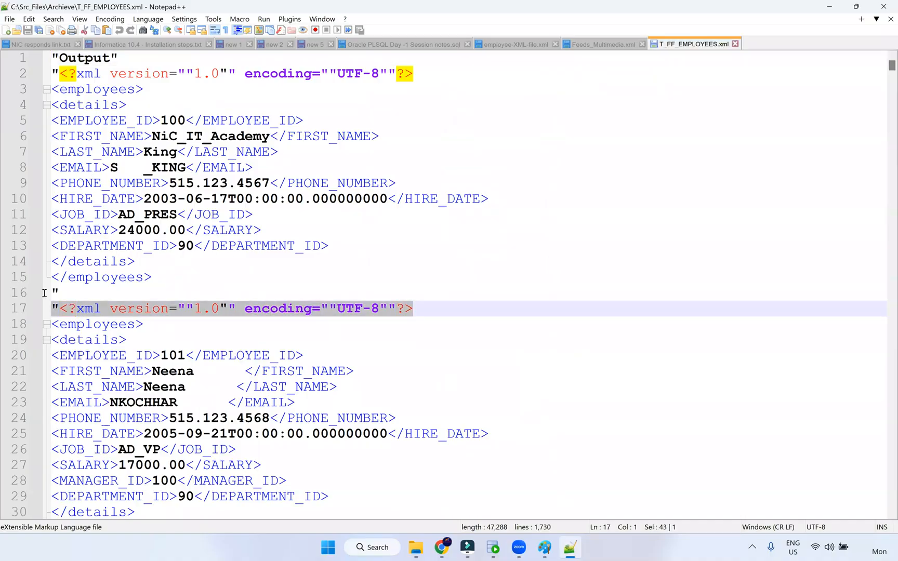
left_click(44, 292, "shift")
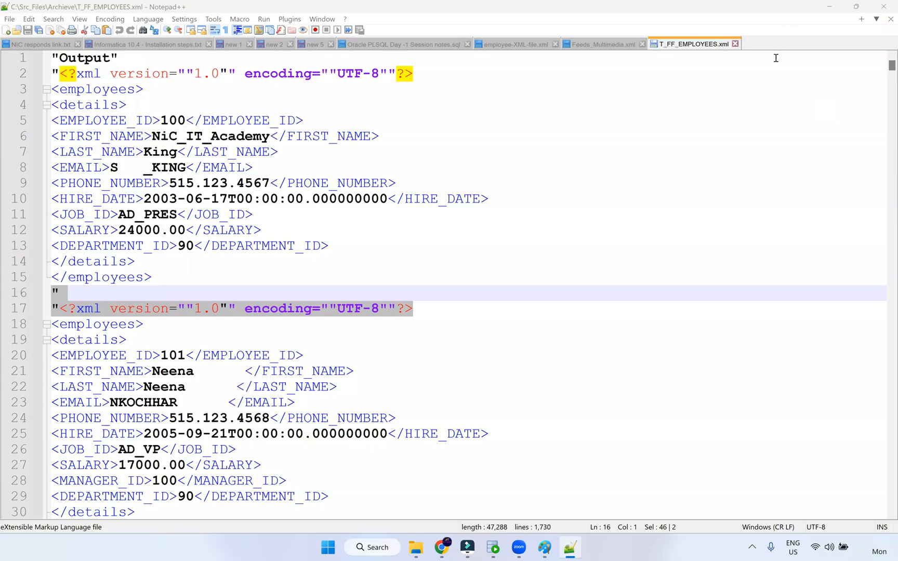
left_click(883, 7)
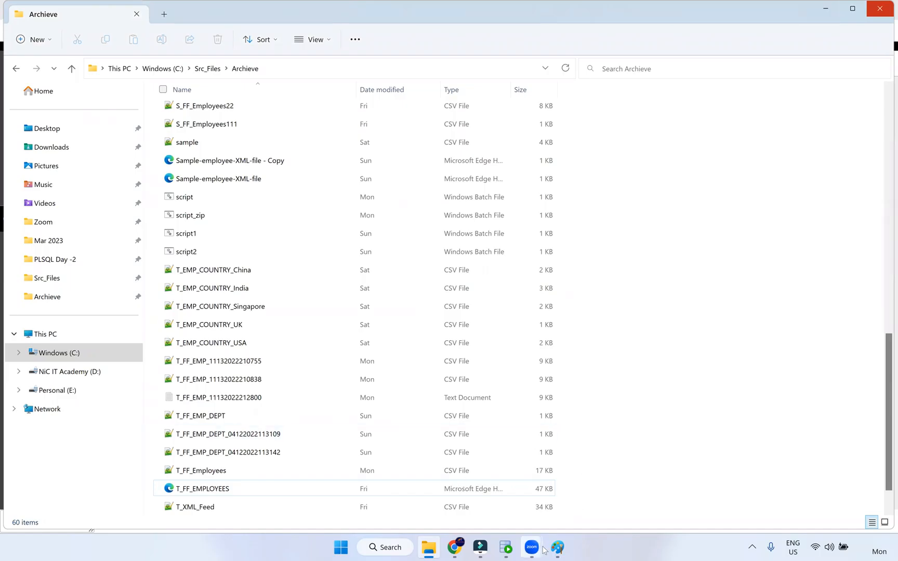
Mark the red box's top-left and bottom-right corners with green strokes in Paint, then close without saving
mouse_move(557, 546)
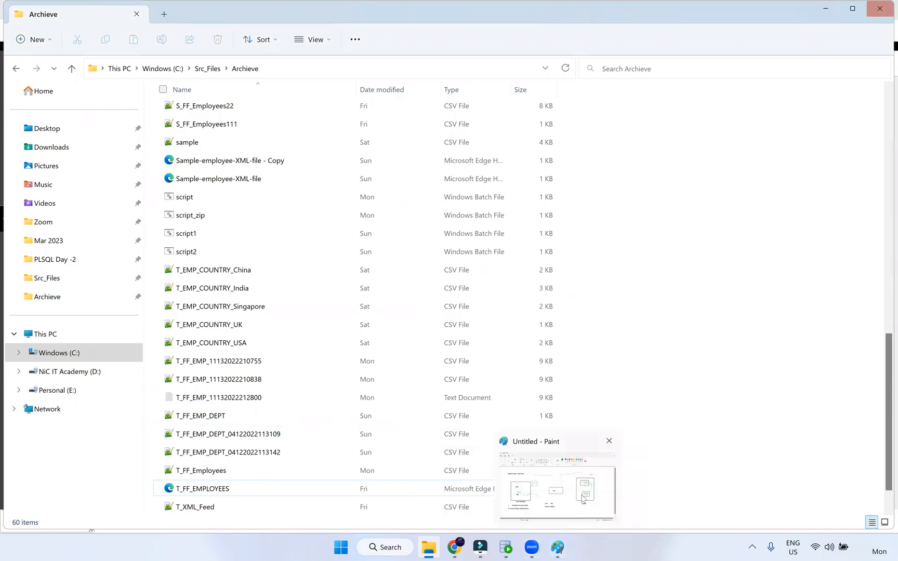
left_click(583, 497)
left_click(883, 6)
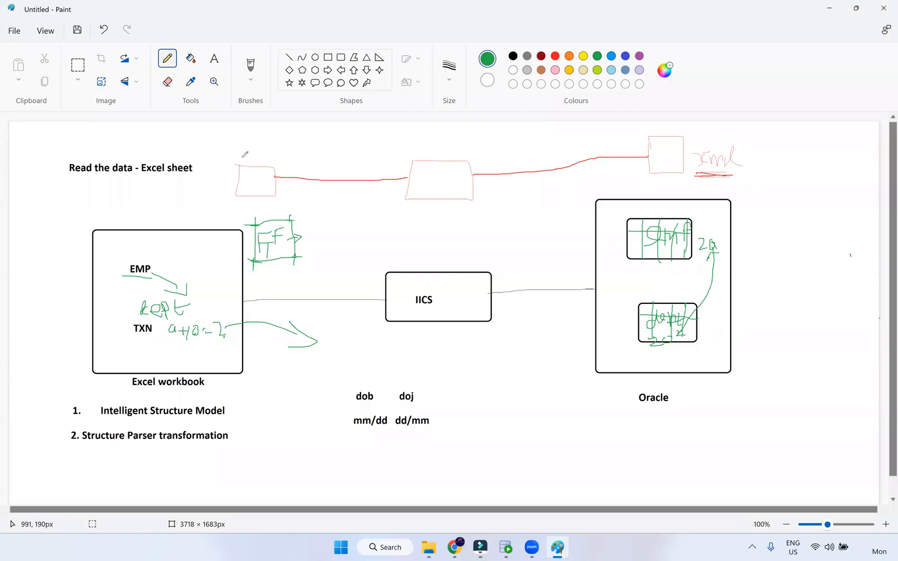
mouse_move(241, 158)
left_mouse_down()
mouse_move(238, 166)
mouse_move(248, 164)
left_mouse_up()
left_click_drag(275, 194, 266, 196)
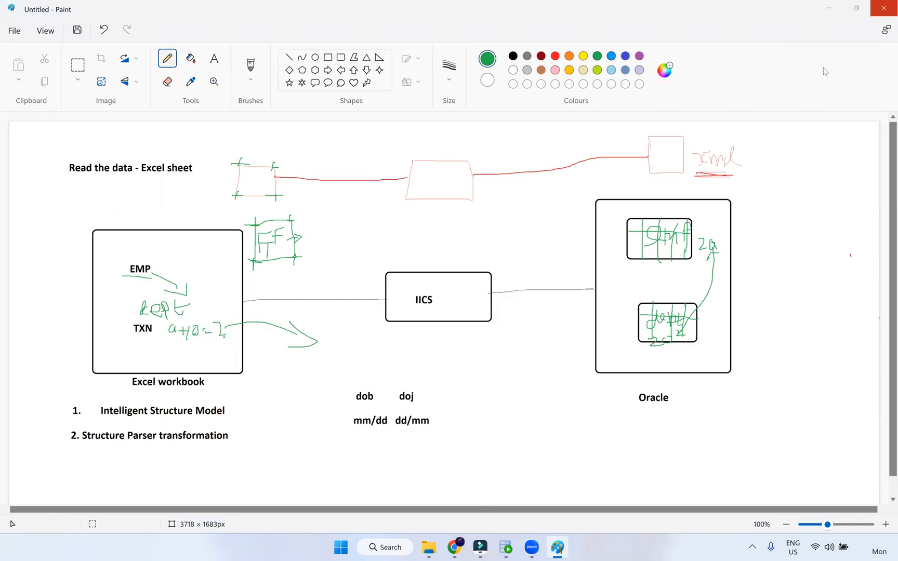
left_click(466, 298)
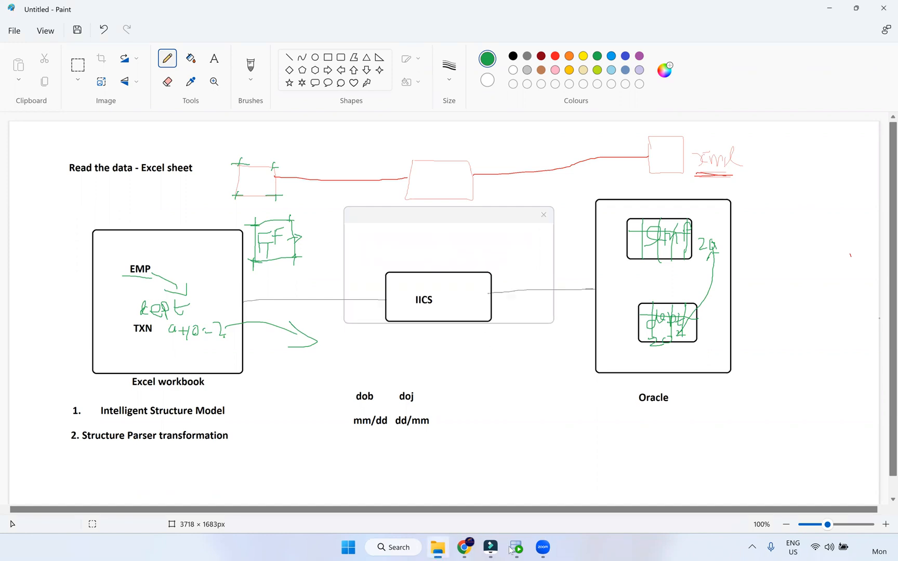
left_click(524, 503)
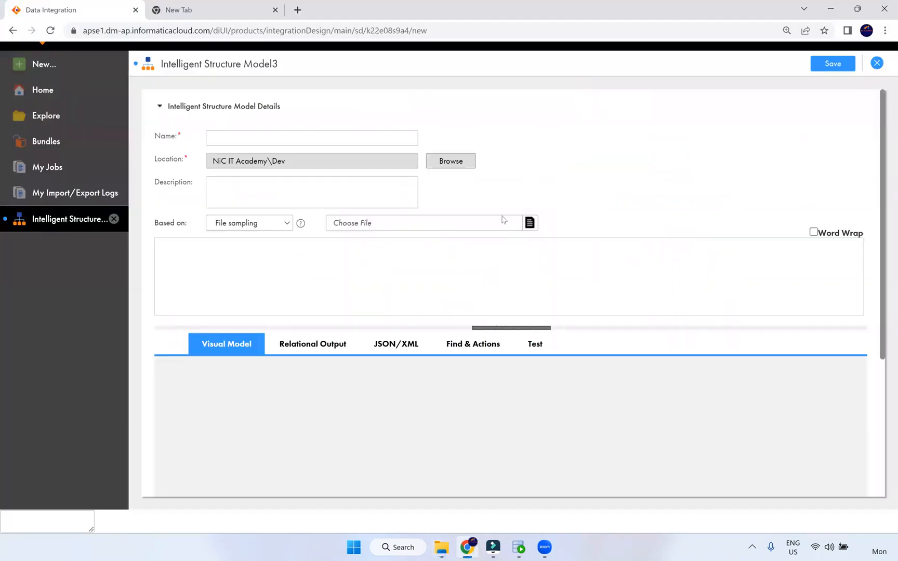
Discard the unfinished Intelligent Structure Model, cancel a new asset, and open then close m_File_list
left_click(877, 64)
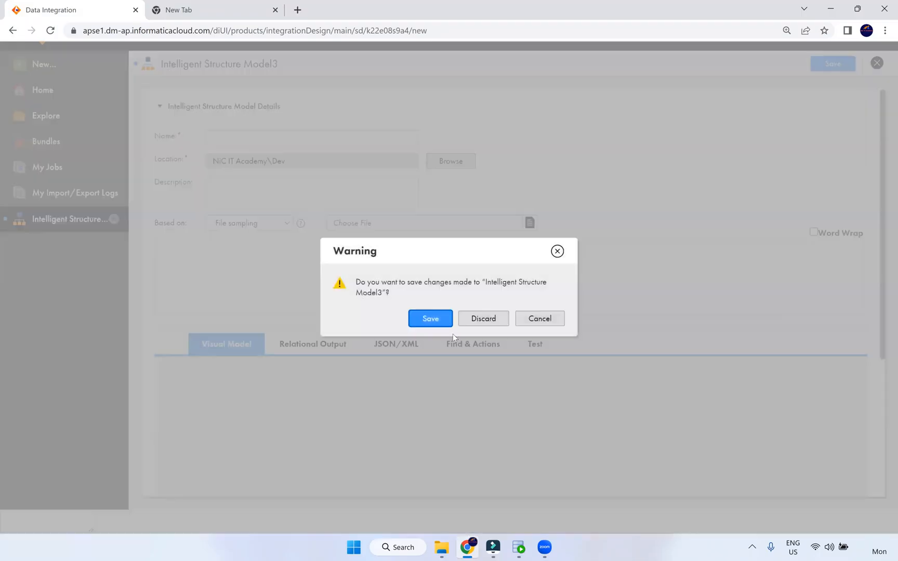
left_click(474, 319)
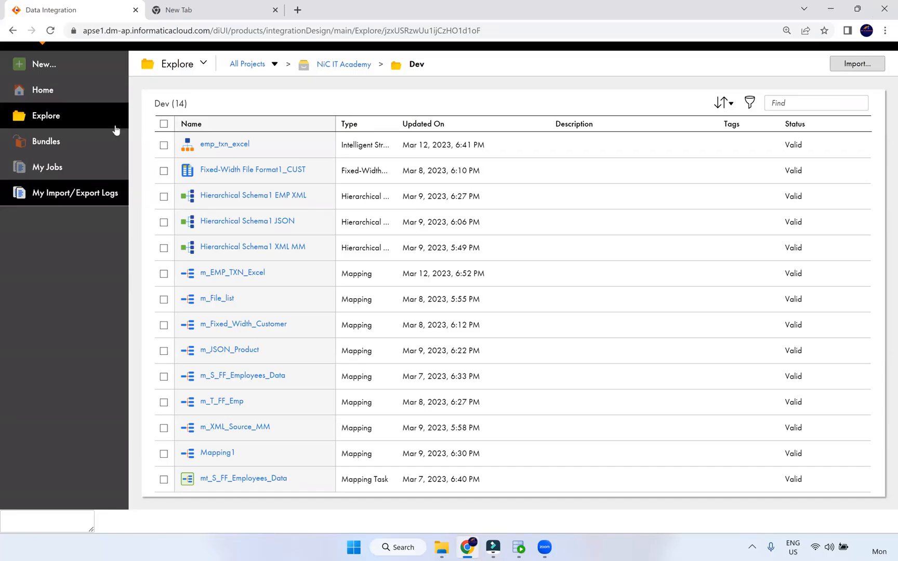
left_click(54, 72)
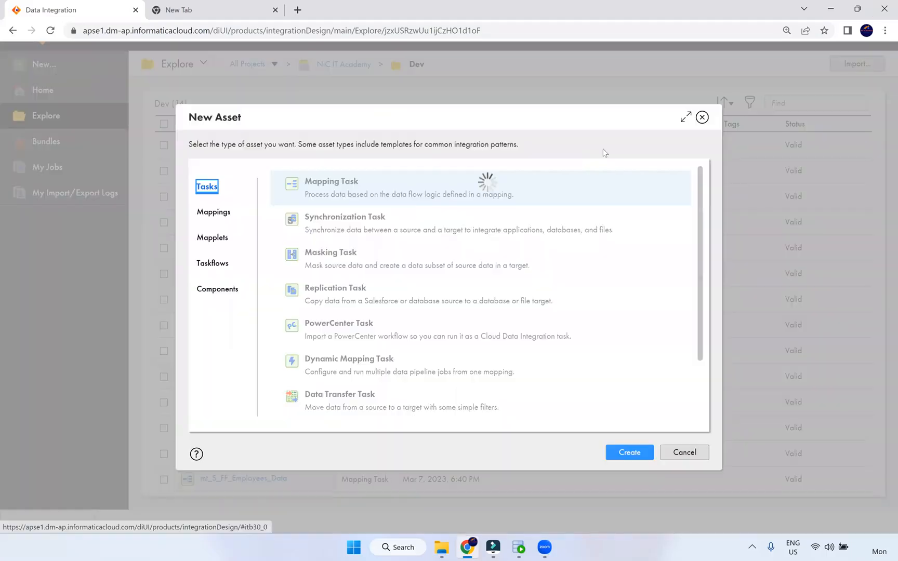
left_click(702, 118)
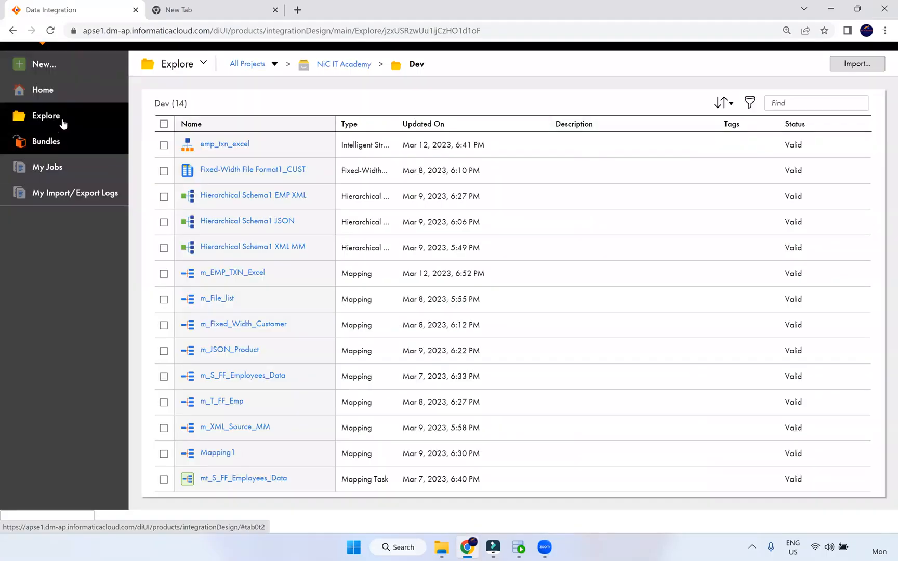
left_click(225, 301)
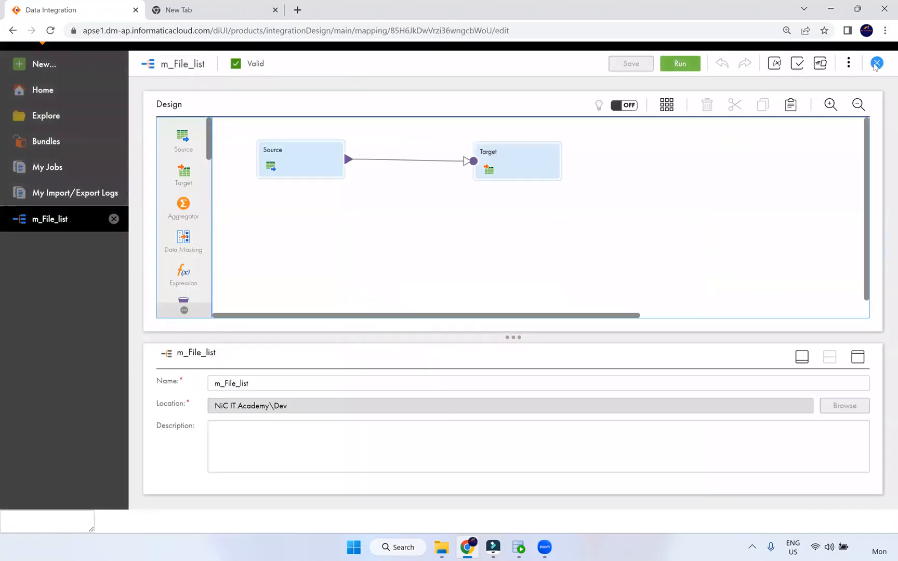
left_click(877, 63)
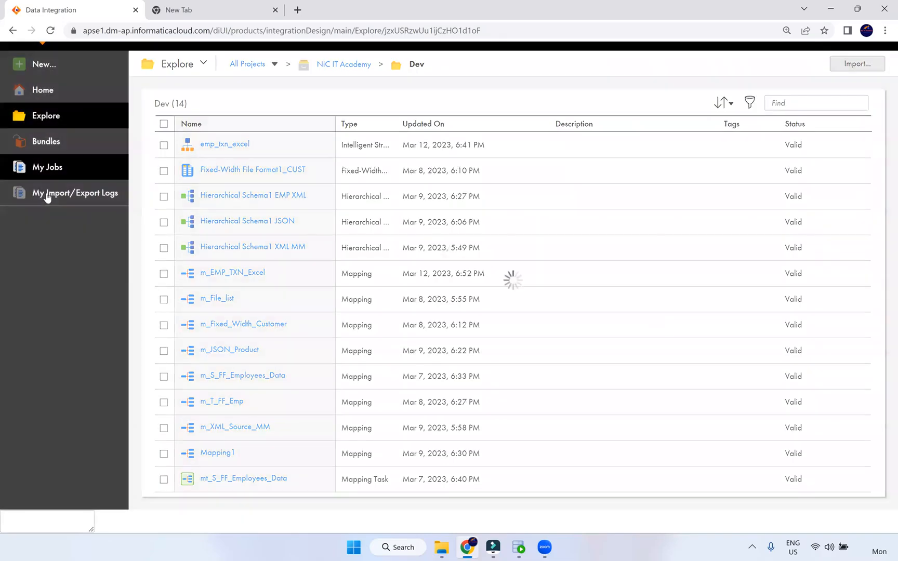
Go to the Home dashboard and adjust the browser zoom in and out
left_click(48, 94)
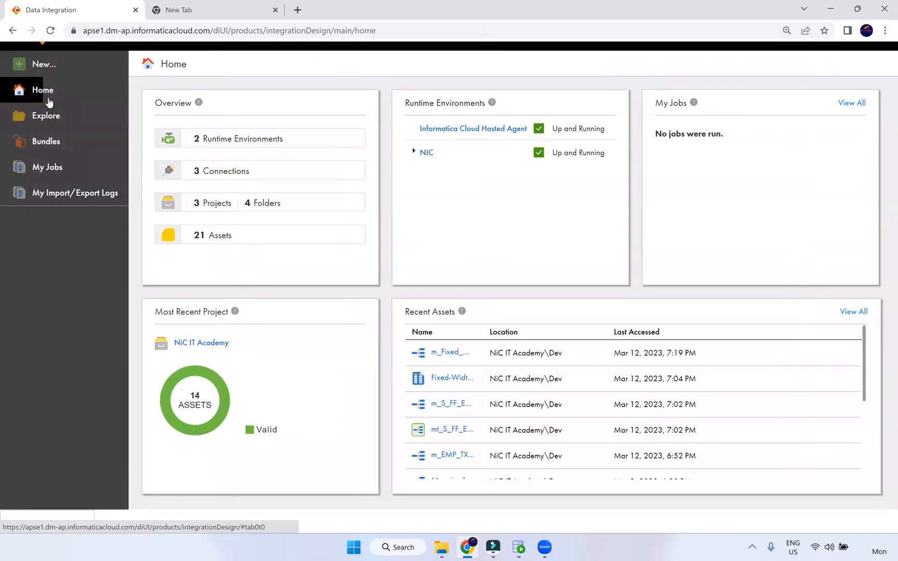
scroll(755, 411, "down", 3)
scroll(767, 357, "up", 1)
key("ctrl+plus")
key("ctrl+plus")
key("ctrl+plus")
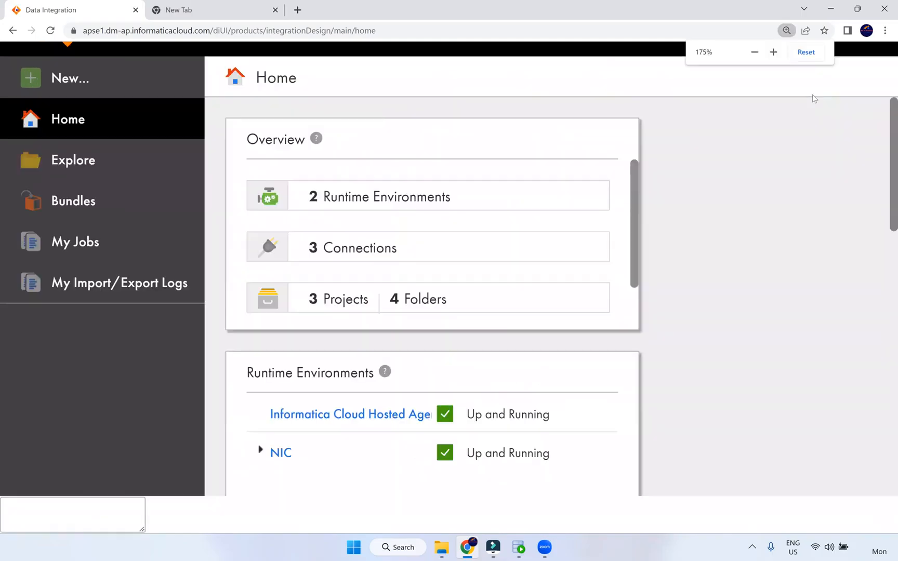
key("ctrl+minus")
key("ctrl+minus")
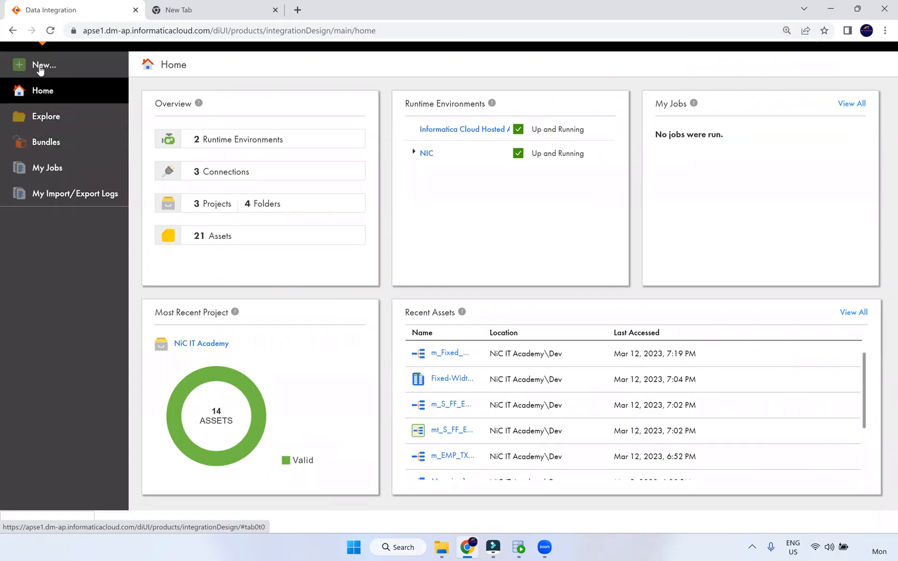
key("ctrl+plus")
key("ctrl+plus")
key("ctrl+plus")
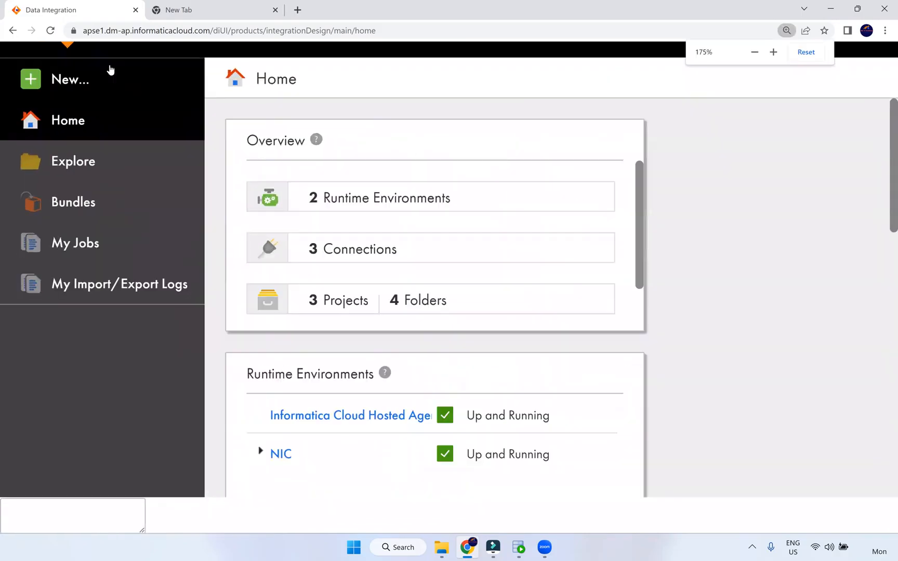
key("ctrl+minus")
key("ctrl+minus")
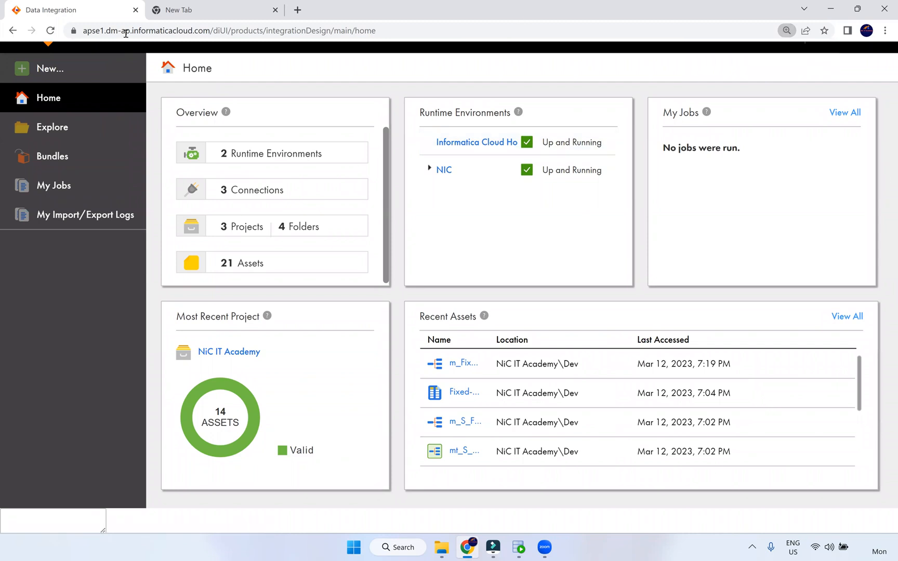
Reload the Informatica page, open and close the Help Center, then switch to File Explorer
key("F5")
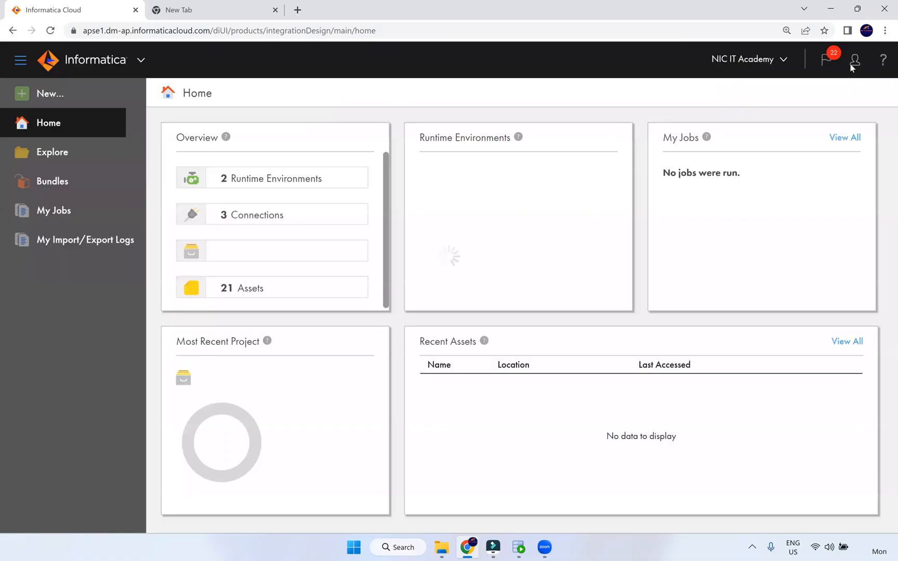
left_click(883, 62)
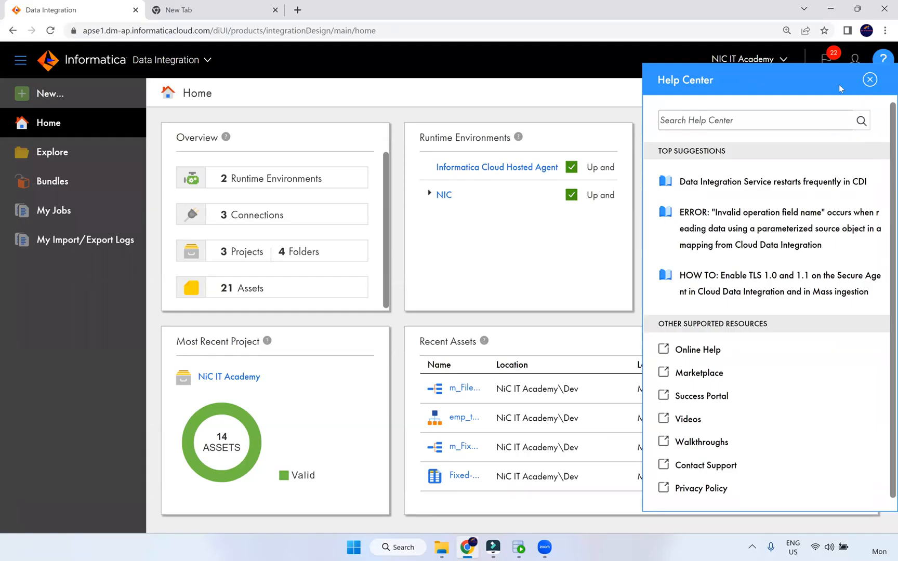
left_click(870, 81)
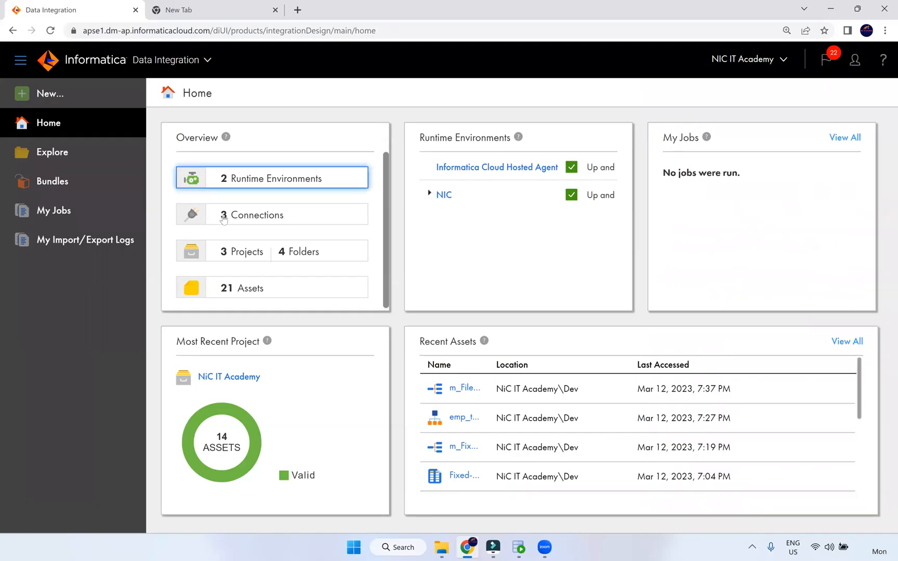
left_click(441, 547)
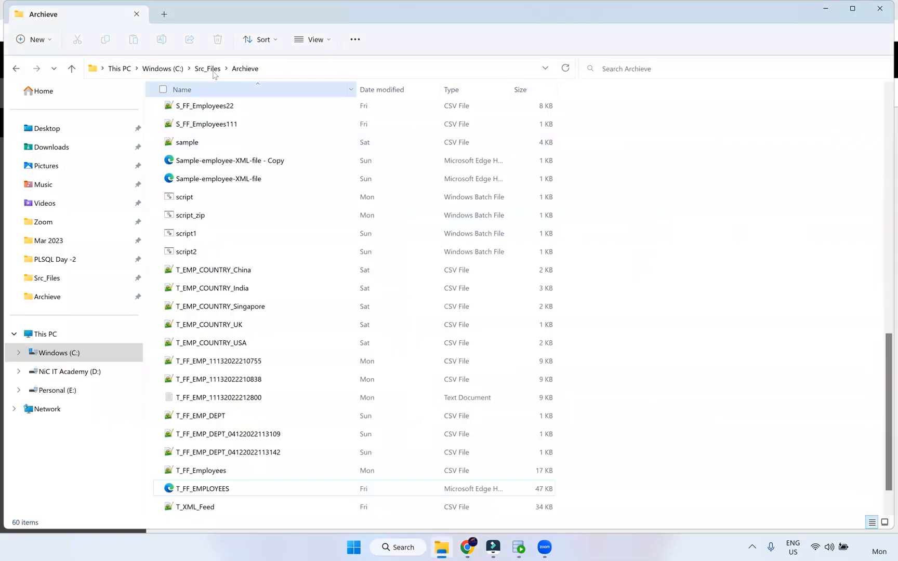
Browse Windows (C:), select the Informatica folder without renaming it, and close File Explorer
left_click(75, 354)
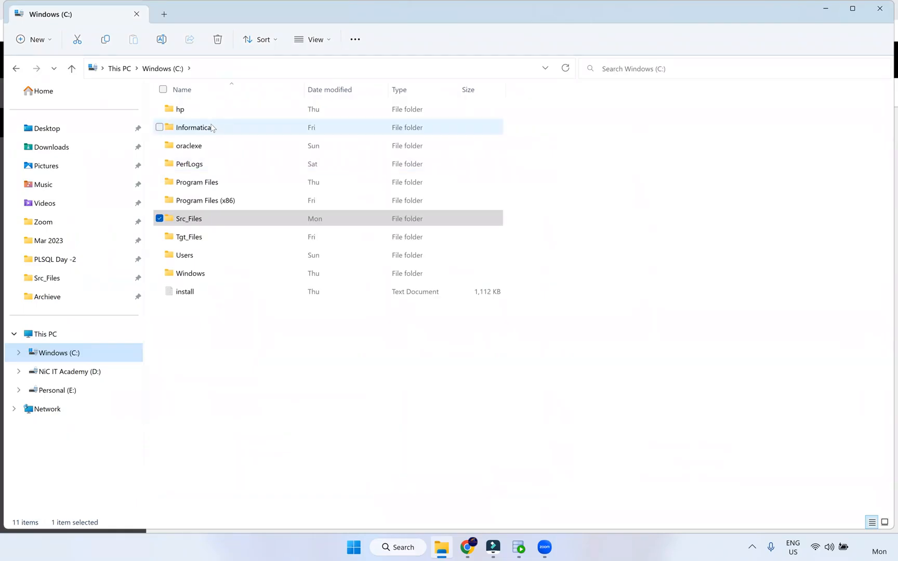
left_click(214, 132)
left_click(214, 131)
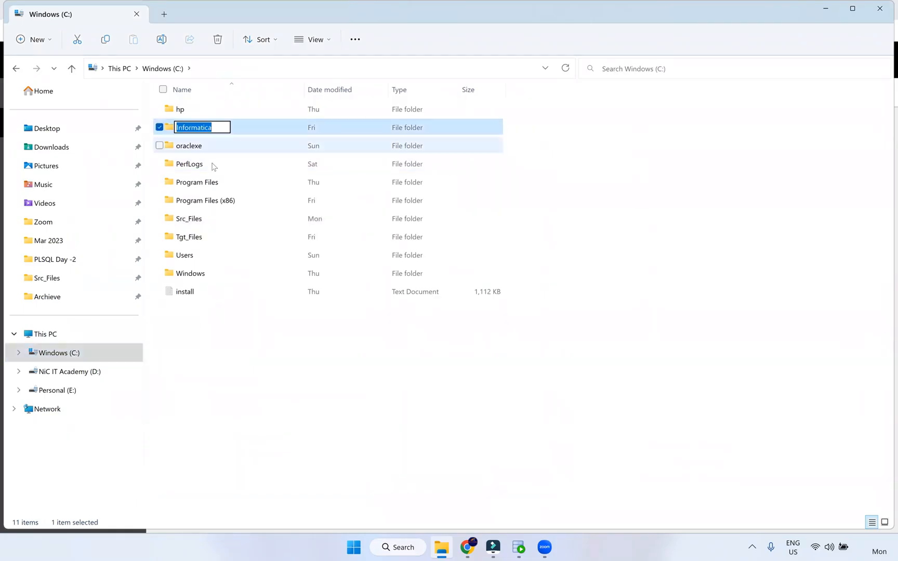
left_click(596, 303)
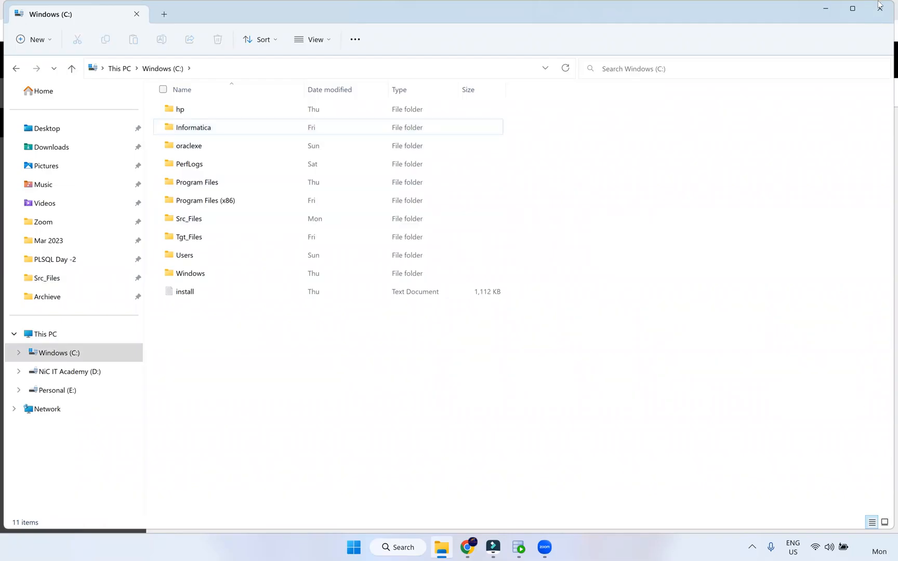
left_click(879, 9)
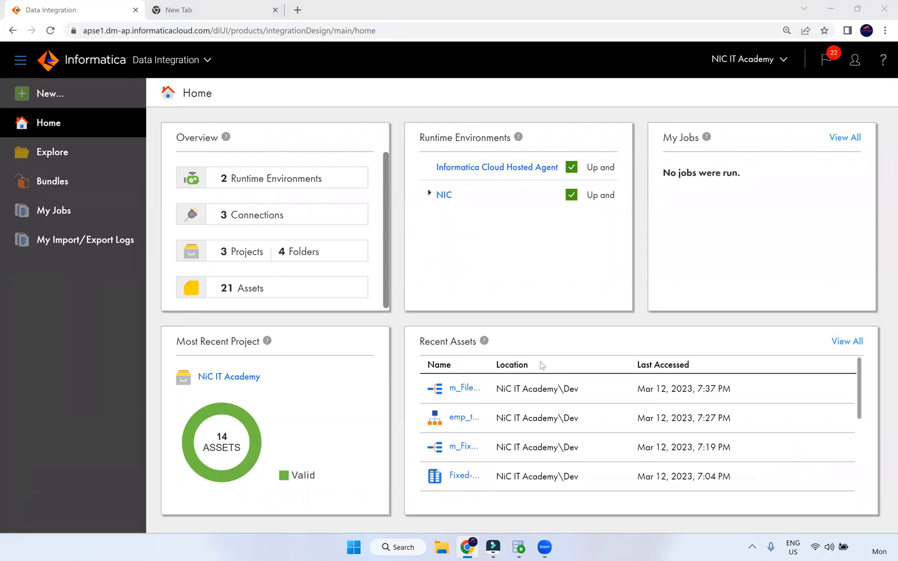
Log out of Informatica Cloud from the account menu
left_click(854, 63)
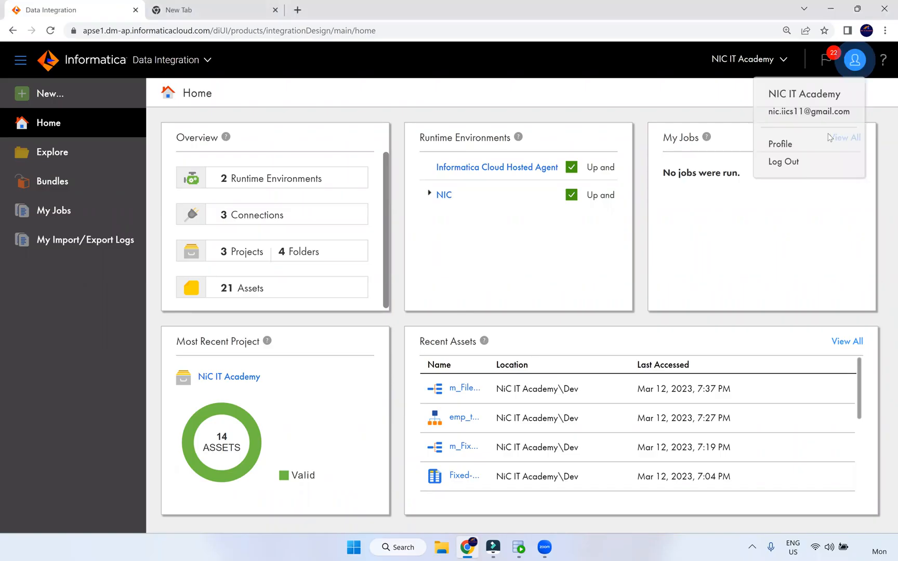
left_click(793, 162)
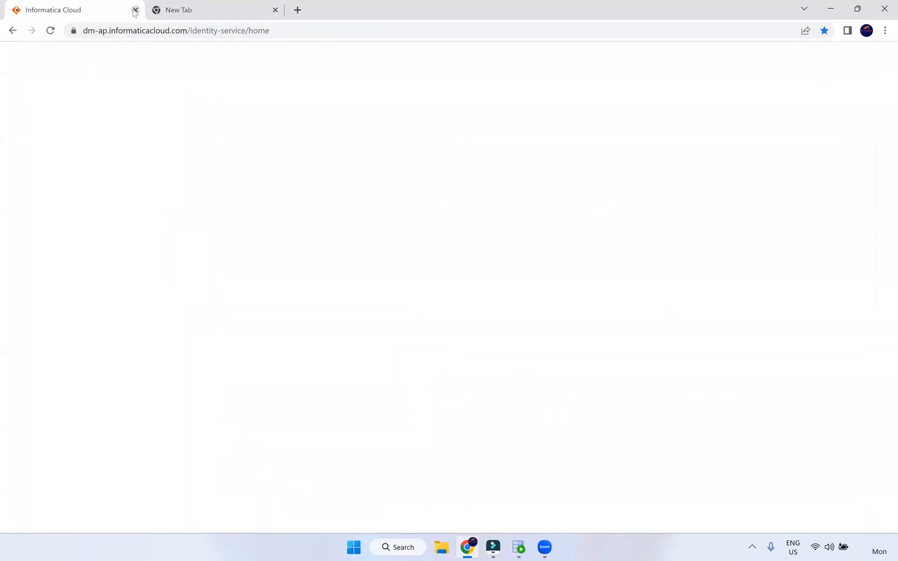
Close the Informatica Cloud tab and Chrome, and dismiss SQL Developer's save-changes prompt for the CORE worksheet
left_click(135, 10)
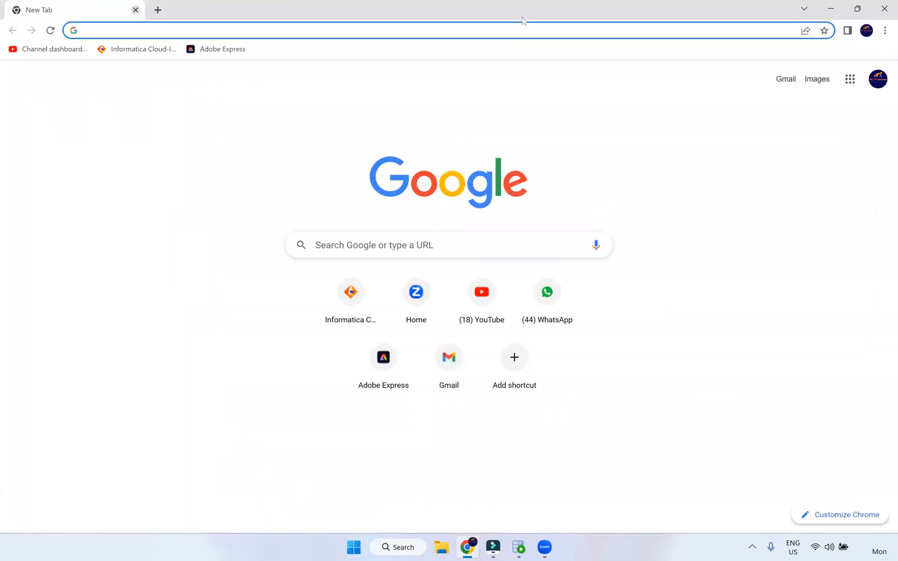
left_click(883, 8)
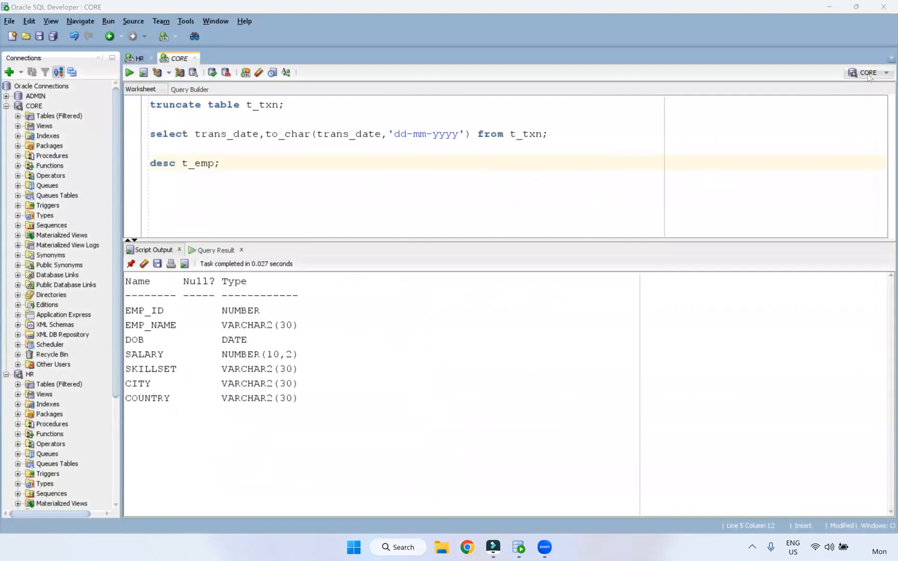
left_click(884, 6)
key("Escape")
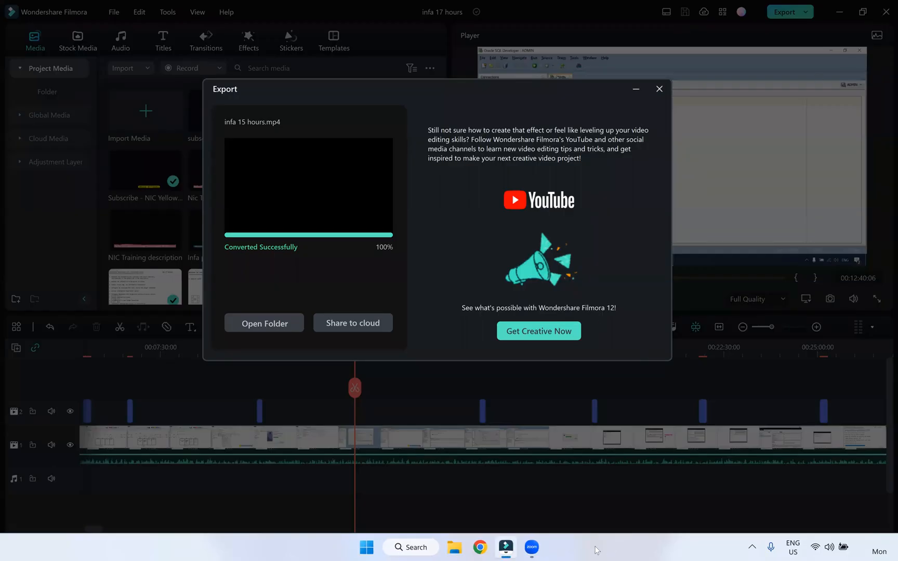
Open File Explorer at its Home view from the taskbar
left_click(455, 549)
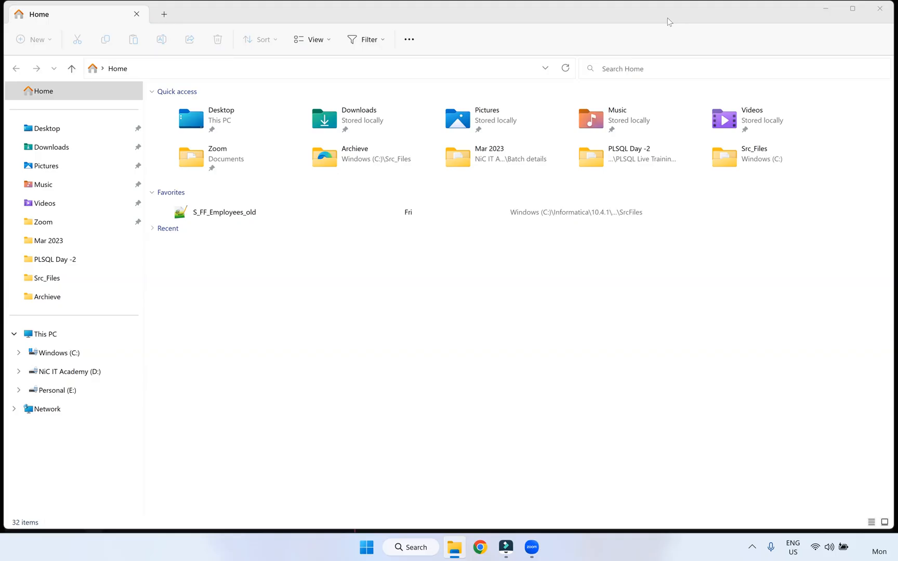
Open the Informatica Cloud login page in Chrome and try signing in with the account username and password
left_click(481, 547)
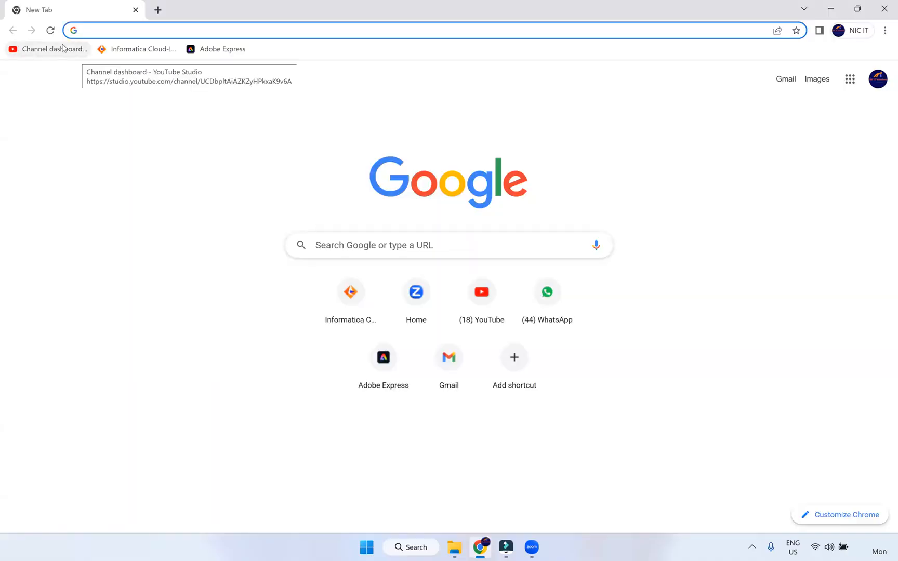
left_click(351, 307)
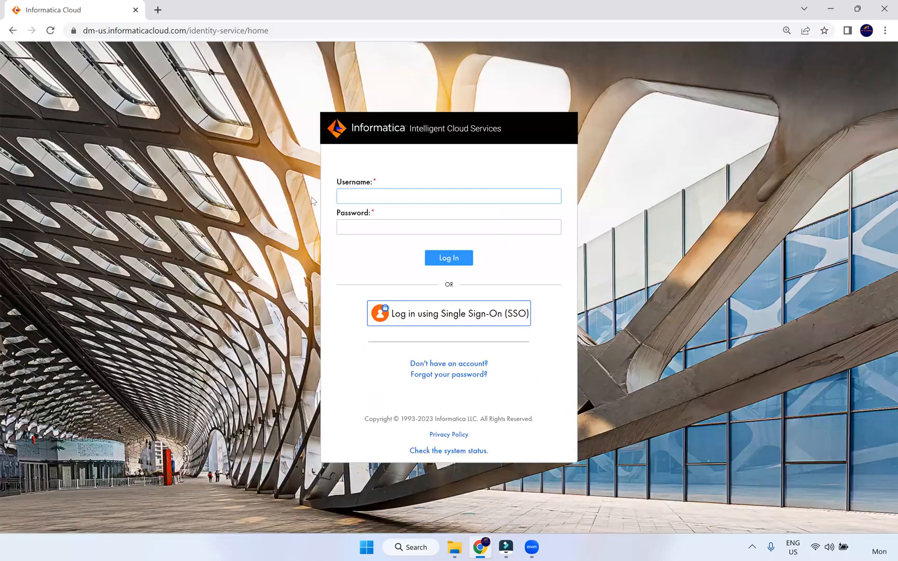
key("Tab")
type("**")
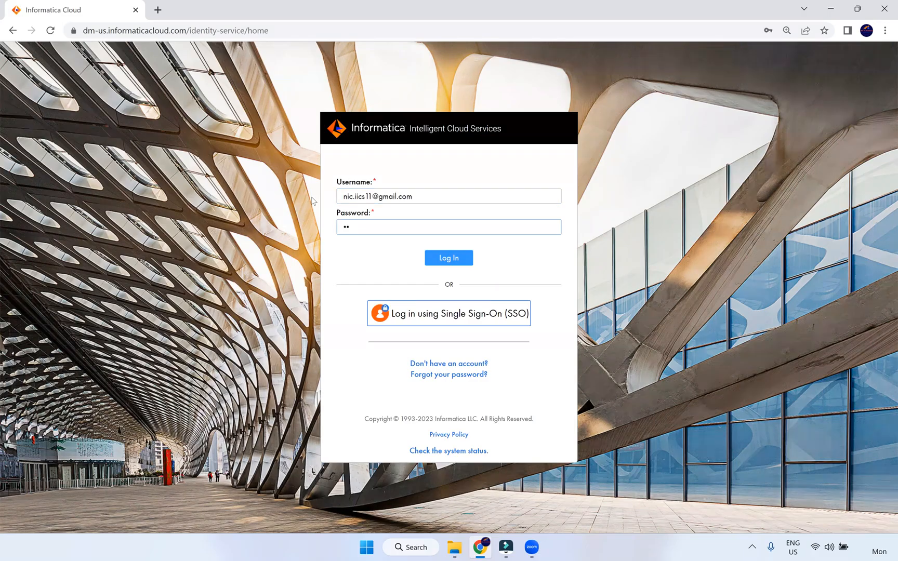
type("********")
key("Return")
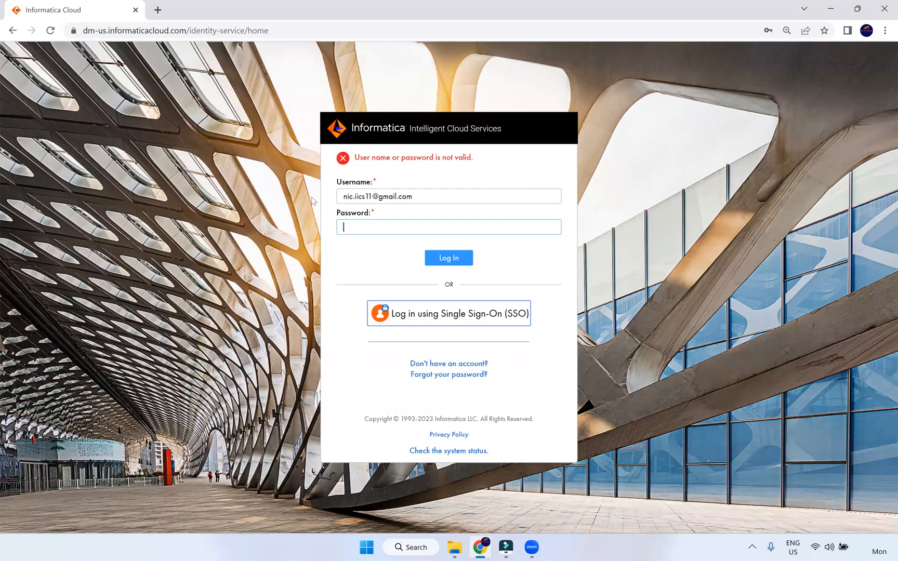
key("ctrl+v")
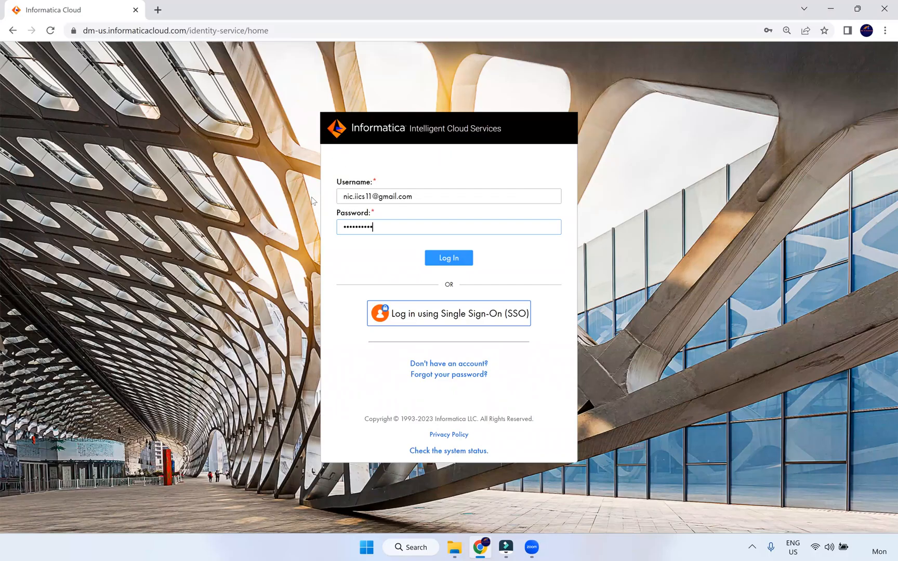
key("Return")
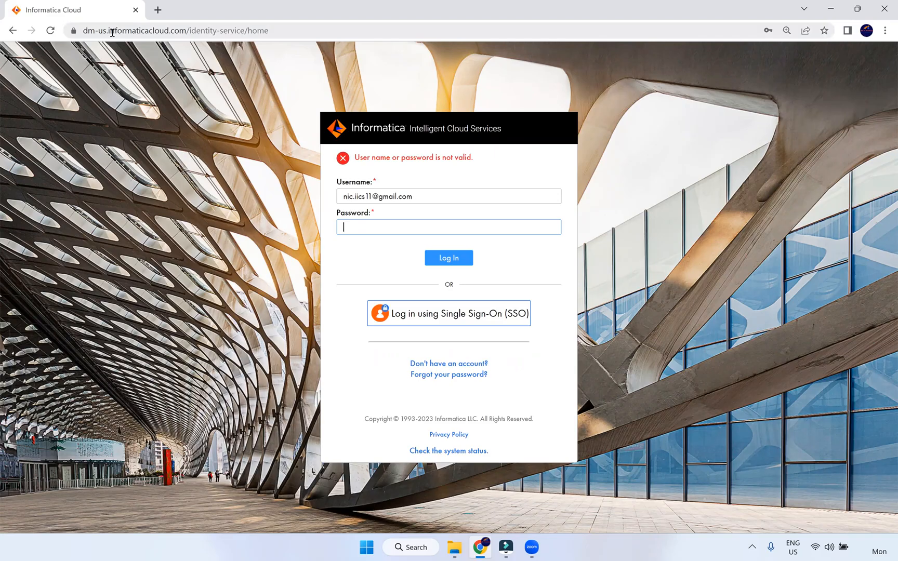
Change the login URL's region from us to ap and reload the sign-in page
key("ctrl+l")
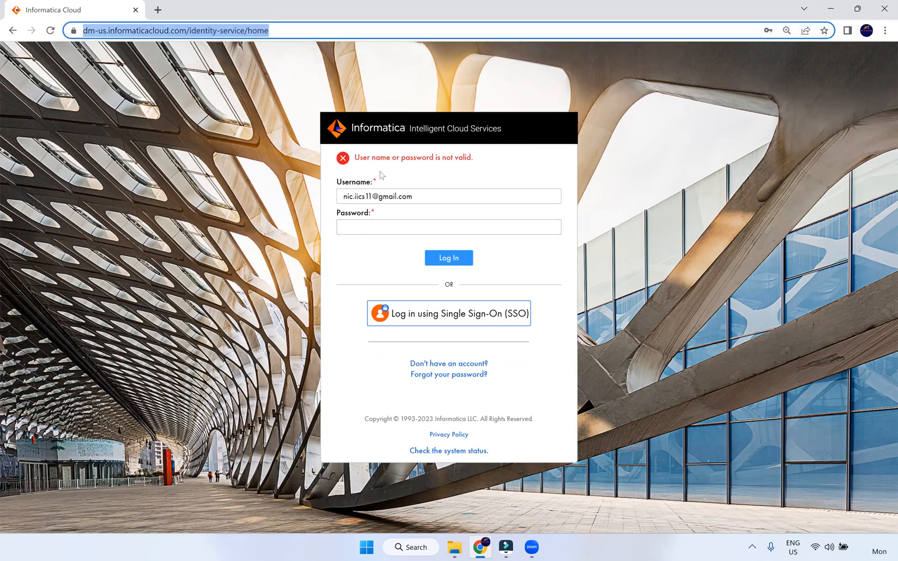
left_click(357, 231)
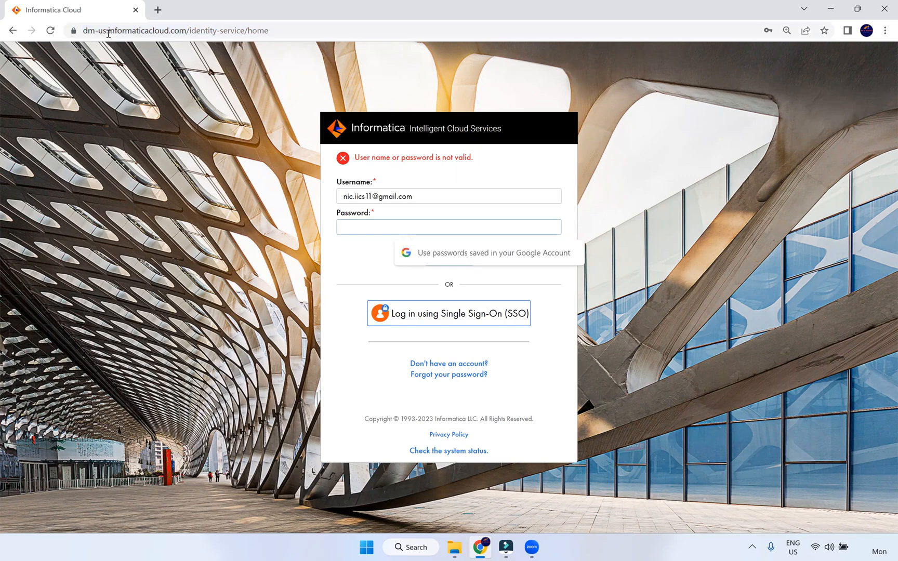
left_click(135, 31)
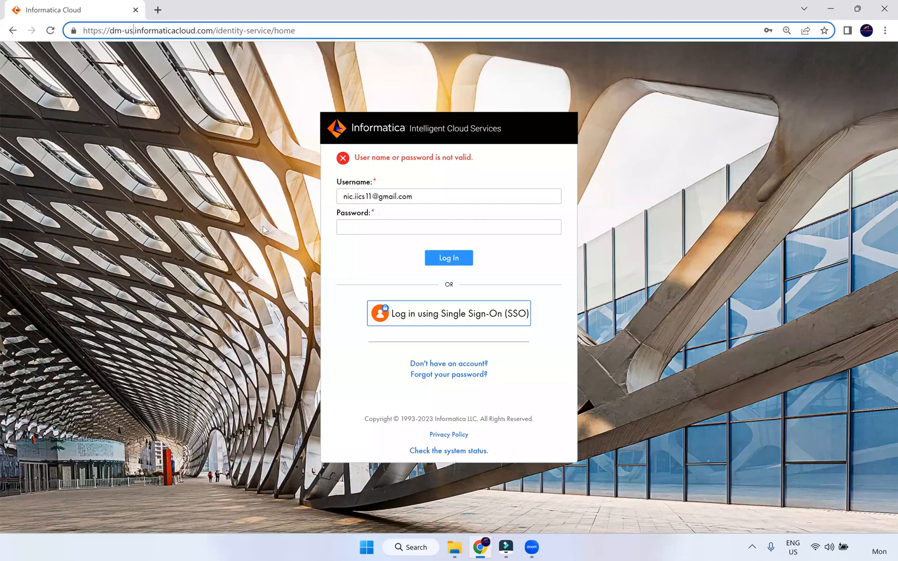
key("BackSpace")
key("BackSpace")
type("ap")
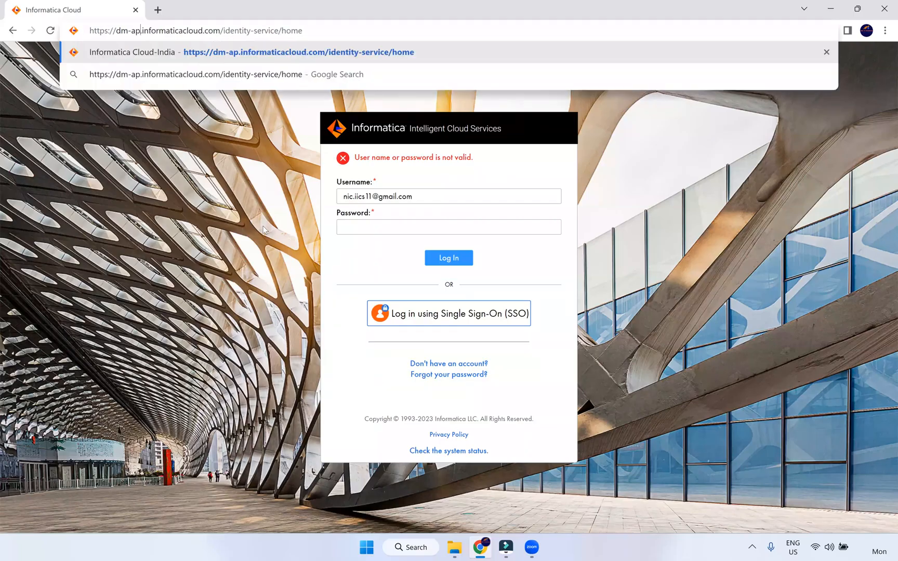
key("Return")
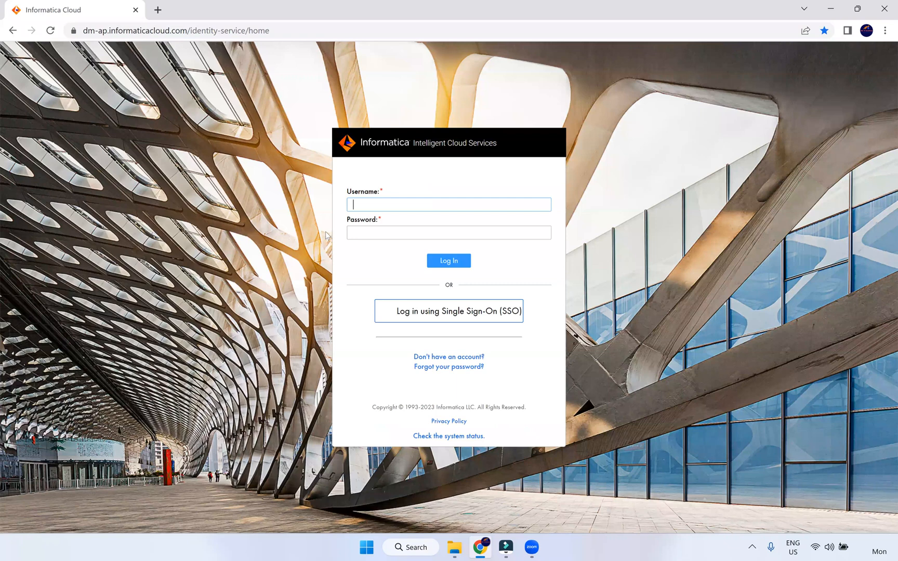
Enter the account username and password and submit the login
key("Tab")
type("••••••")
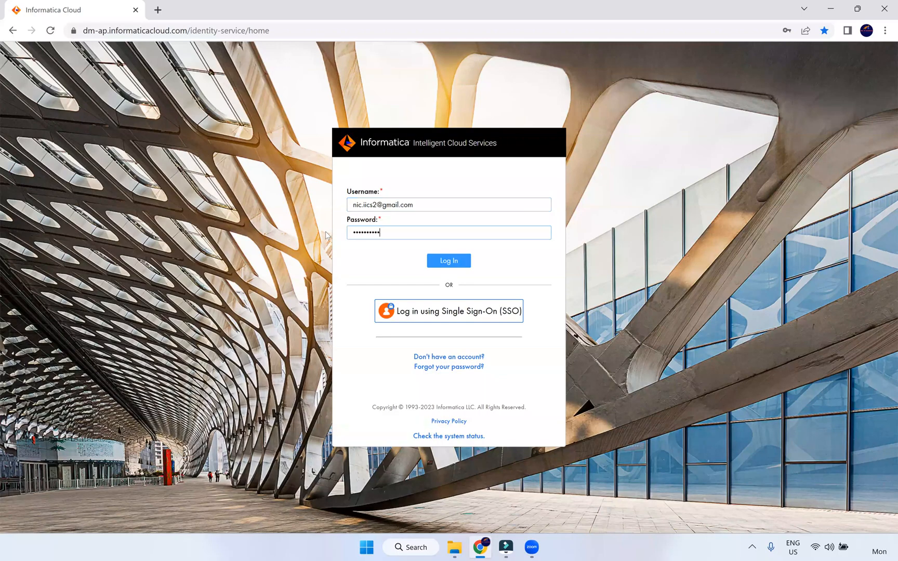
type("••••")
key("Return")
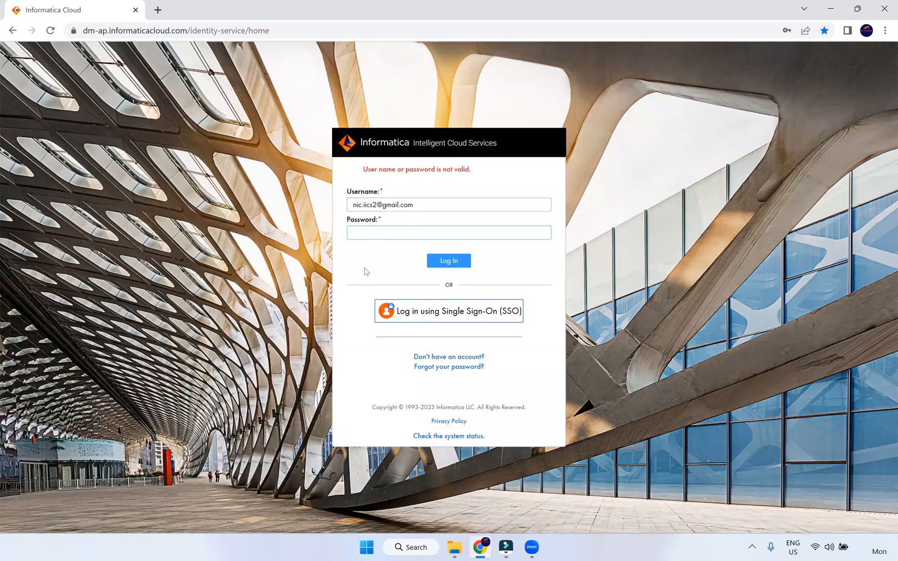
left_click(364, 232)
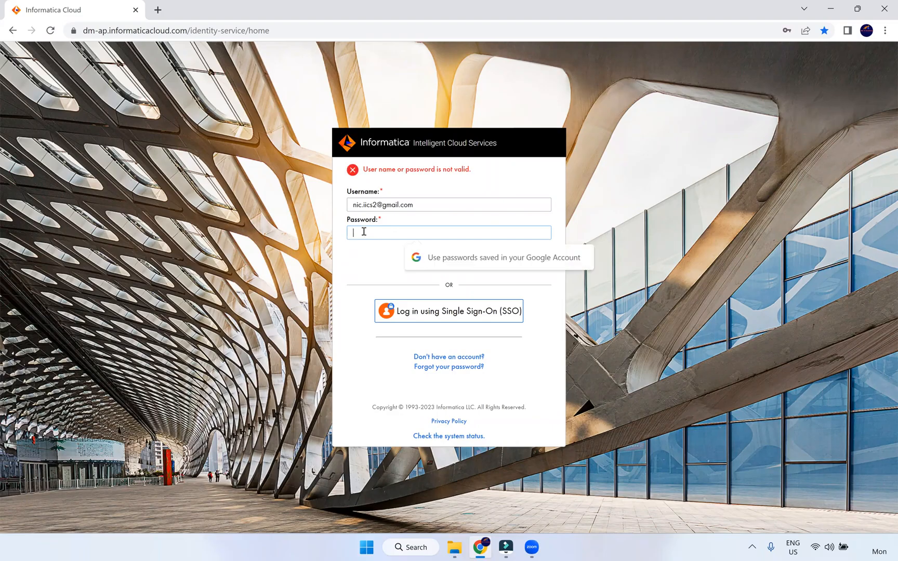
Correct the username after the invalid-login error, re-enter the password, and sign in
left_click(377, 206)
key("BackSpace")
type("11")
left_click(375, 228)
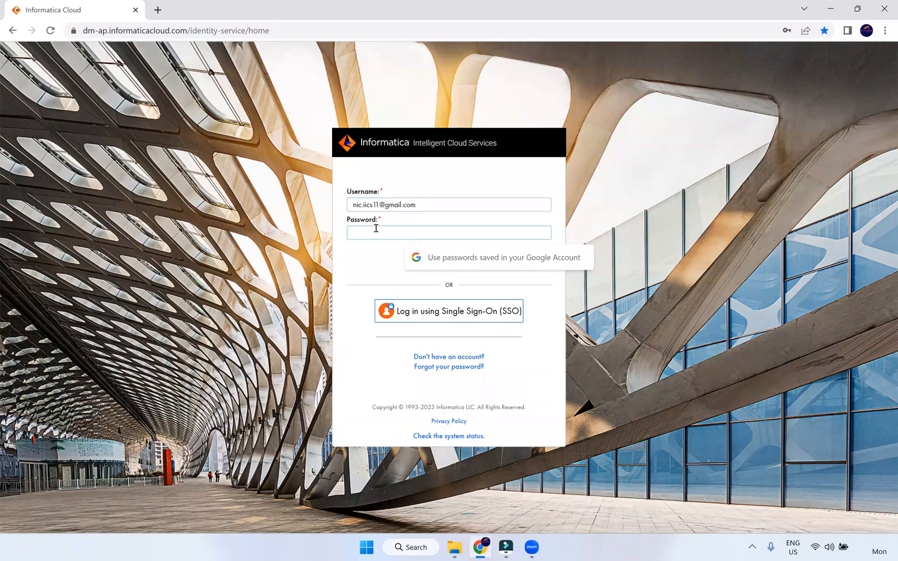
key("ctrl+v")
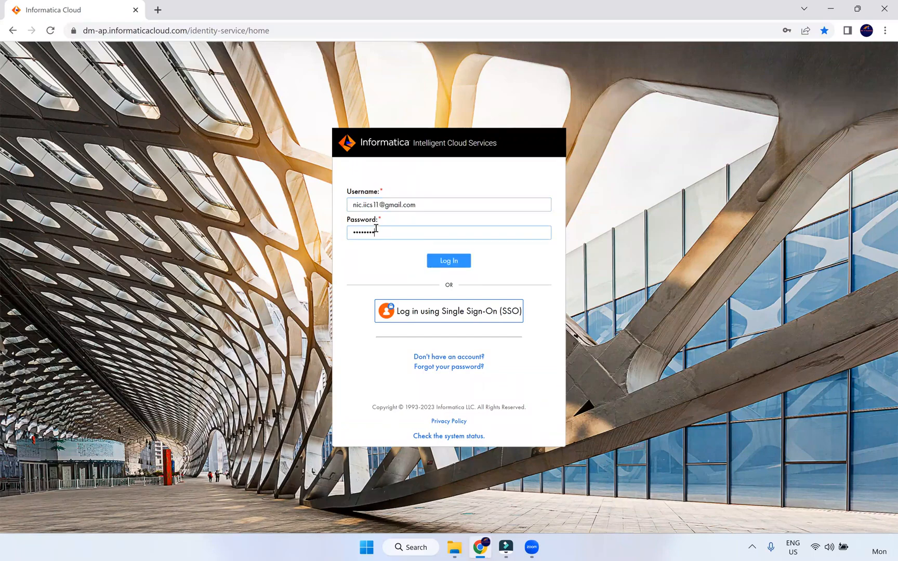
key("Return")
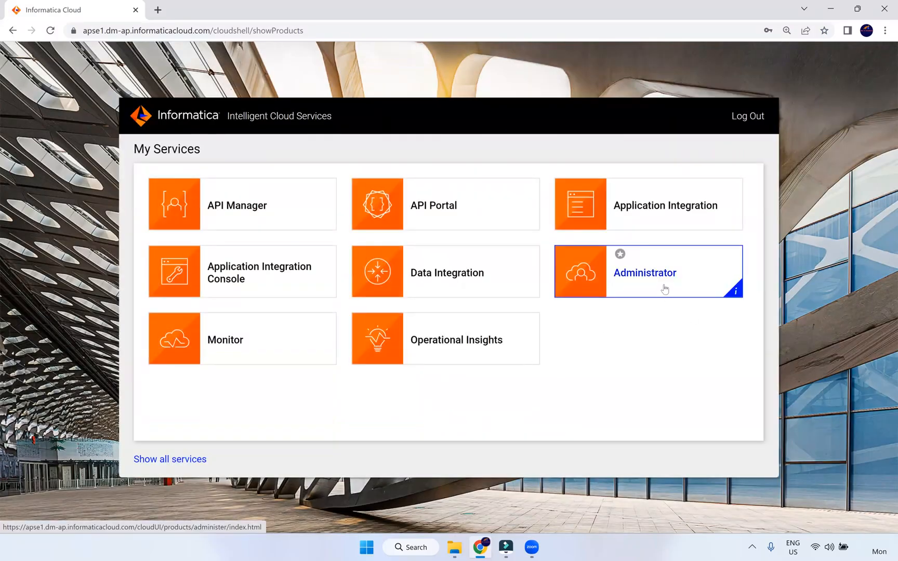
Open Data Integration, browse to the NiC IT Academy project, and show the Dev folder's actions
left_click(491, 290)
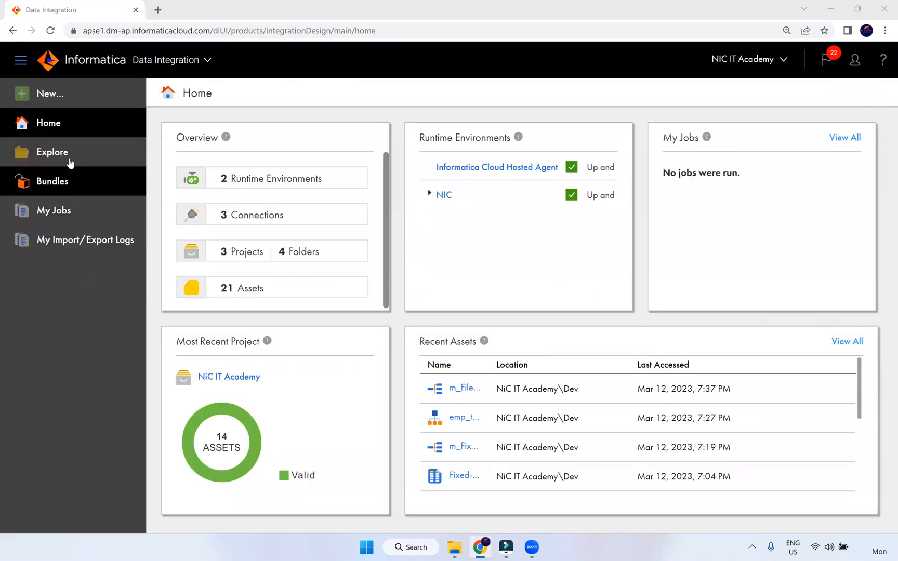
left_click(52, 152)
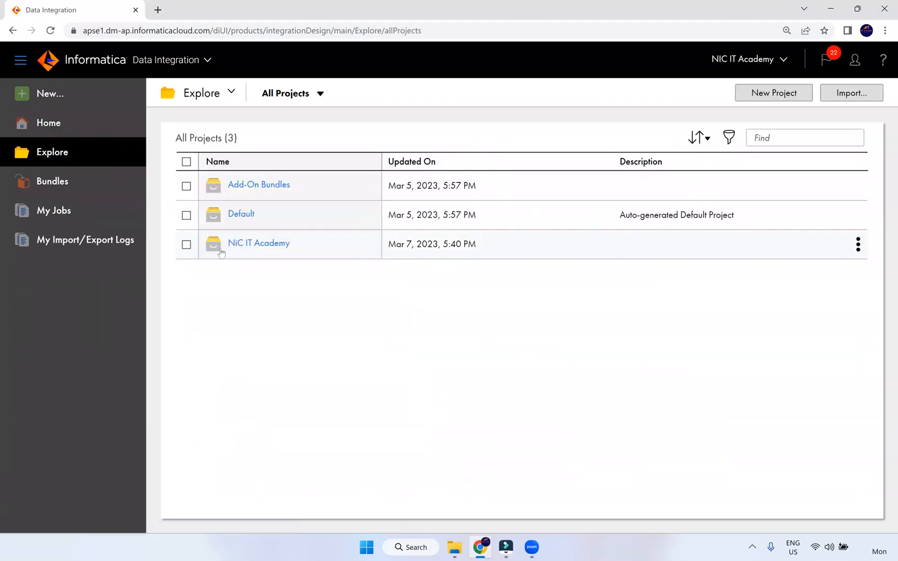
left_click(258, 244)
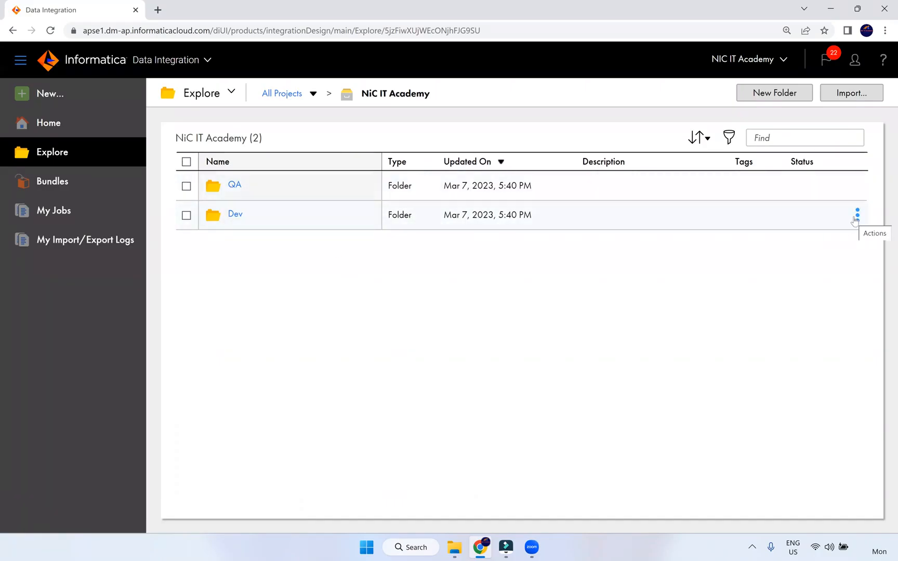
left_click(856, 216)
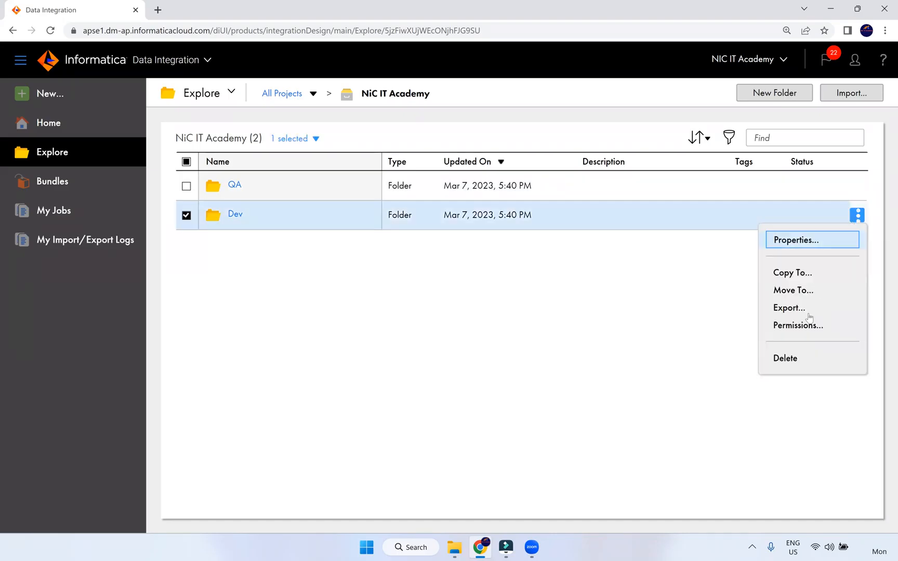
Export the Dev folder, download Dev-1678675231566.zip from the import/export logs, and return to Explore
left_click(790, 308)
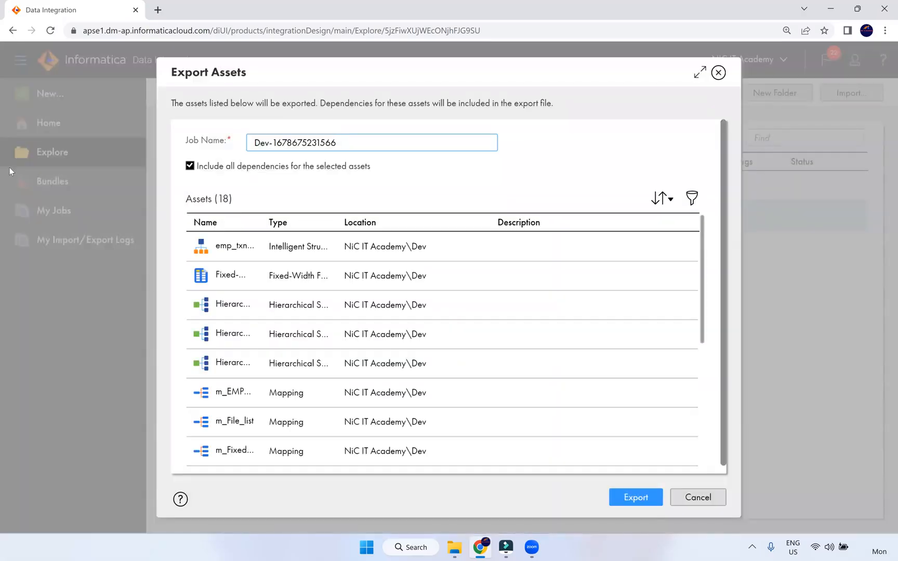
left_click(635, 498)
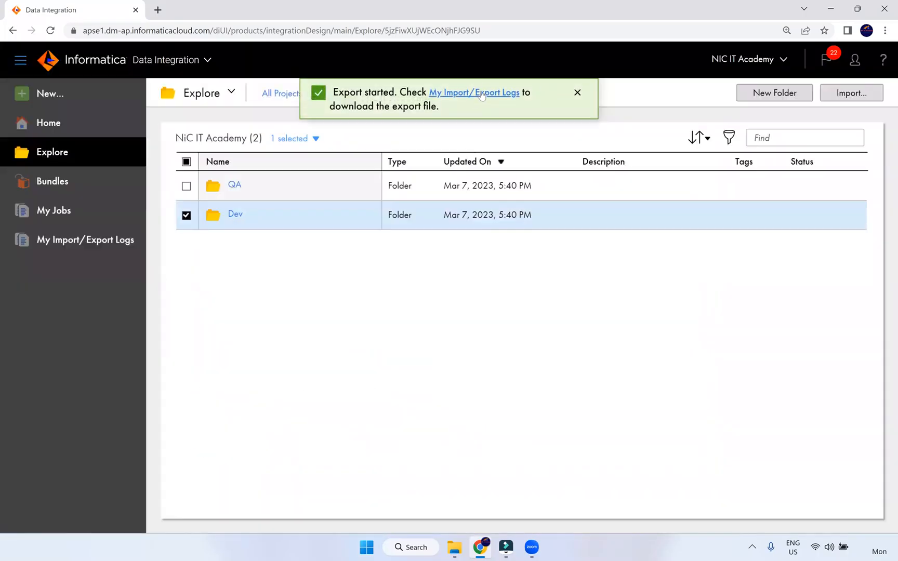
left_click(488, 92)
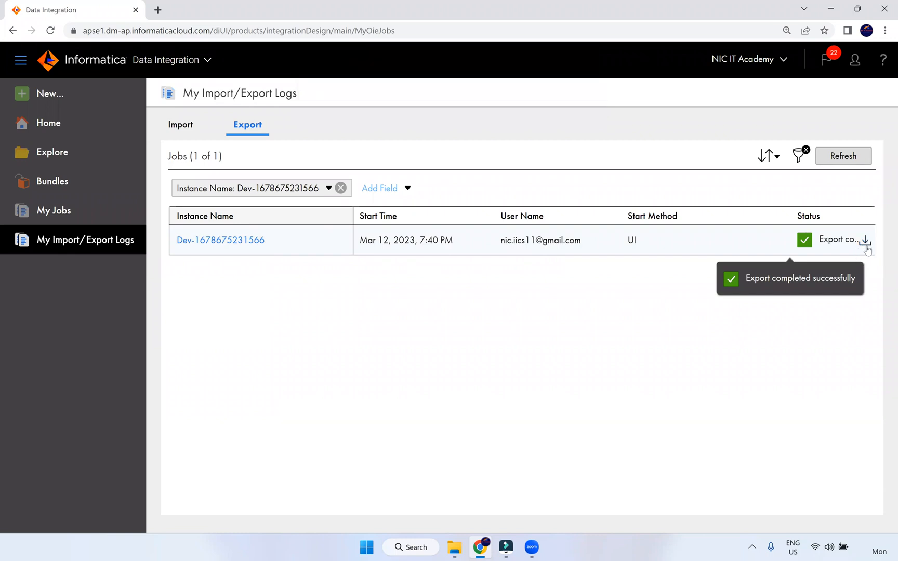
left_click(865, 243)
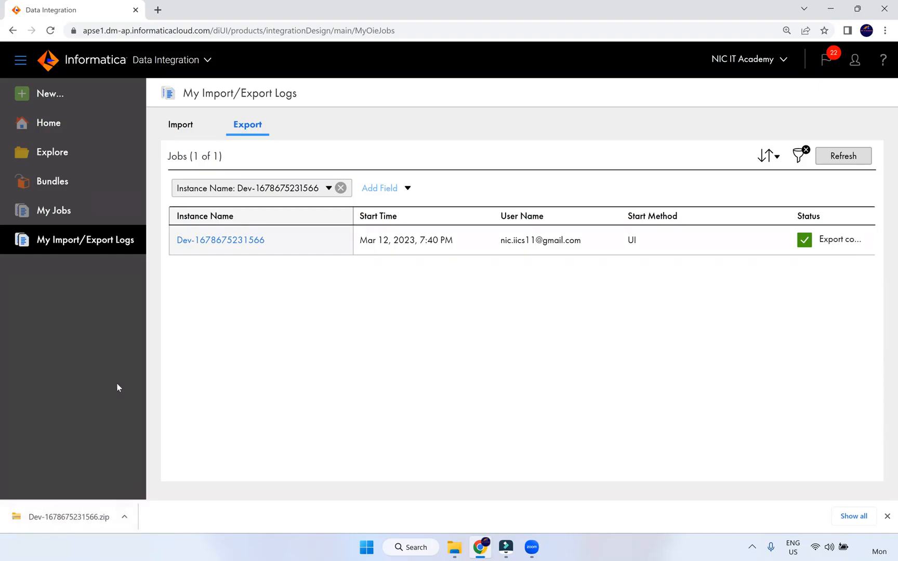
left_click(53, 165)
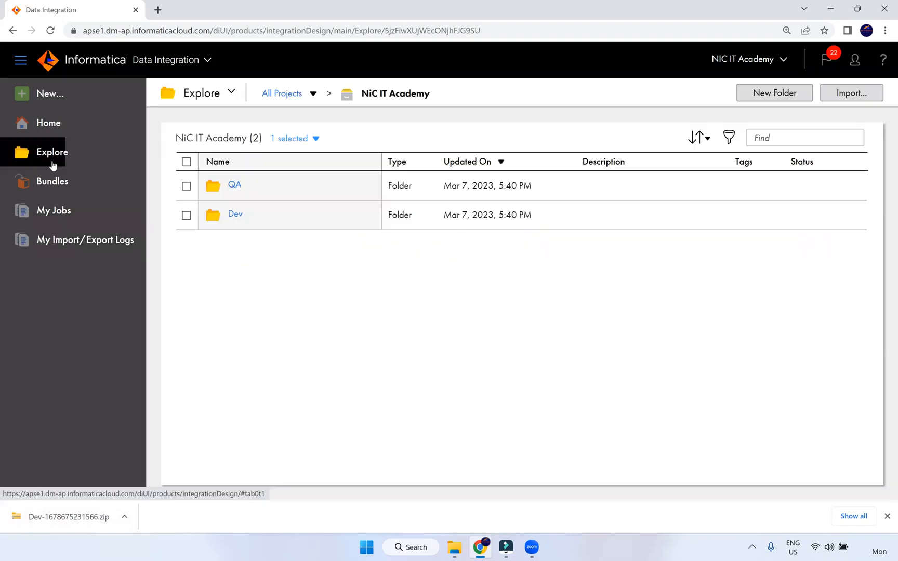
Choose Dev-1678675231566.zip from the Downloads folder as the file to import
left_click(852, 94)
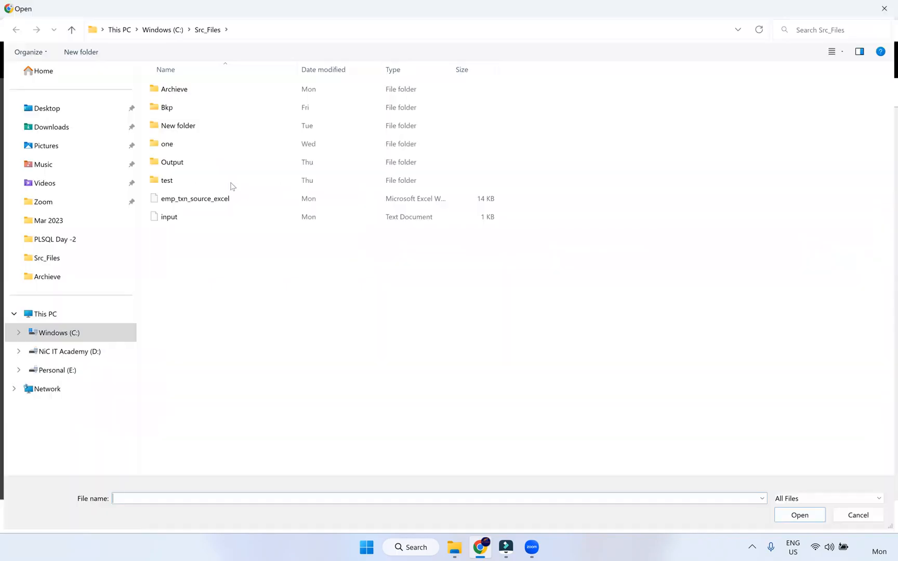
left_click(110, 126)
left_click(223, 104)
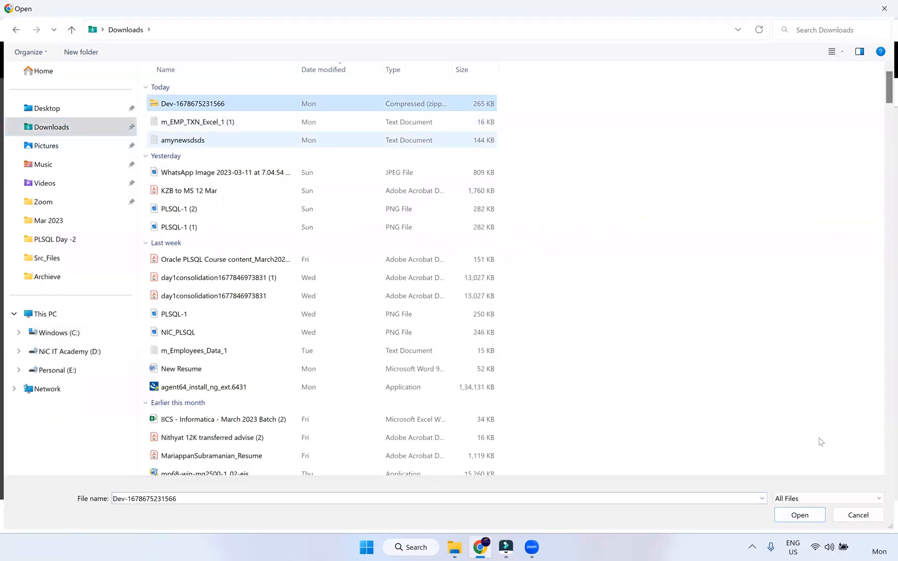
left_click(800, 515)
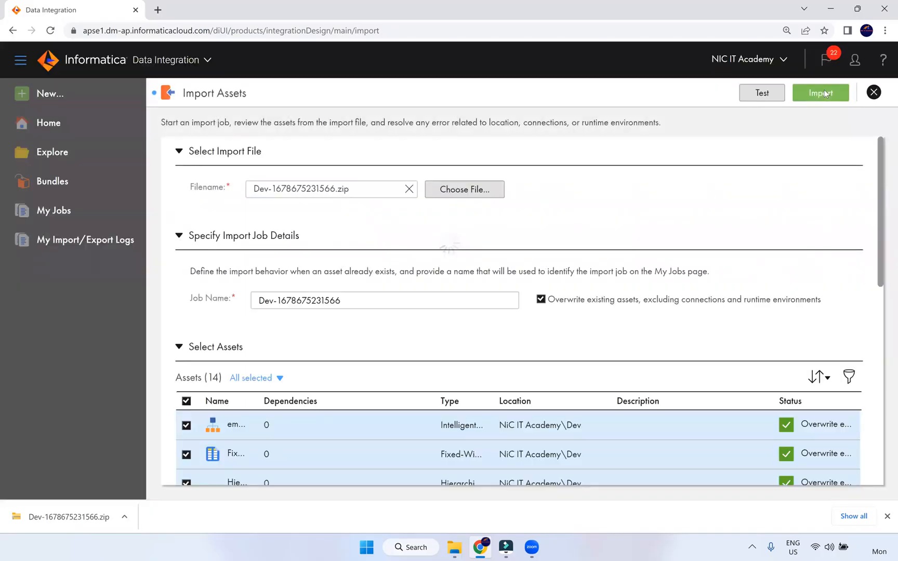
Start the 14-asset import job and check its In Progress status in the import logs
left_click(824, 93)
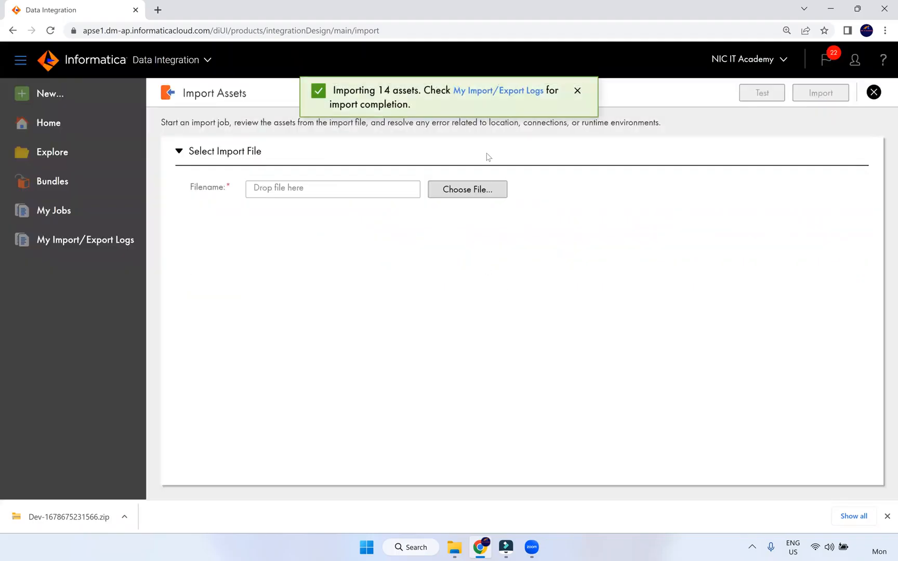
left_click(483, 94)
left_click(834, 157)
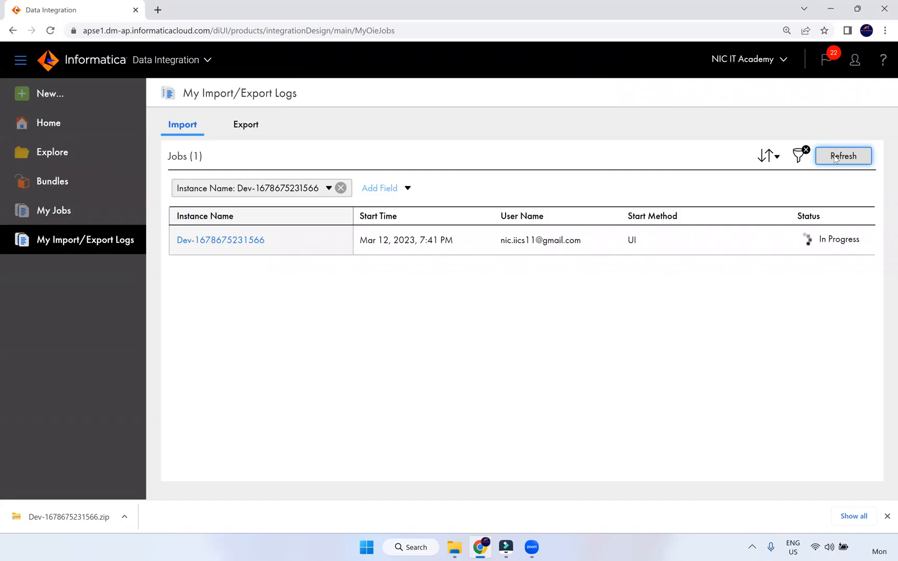
left_click(858, 159)
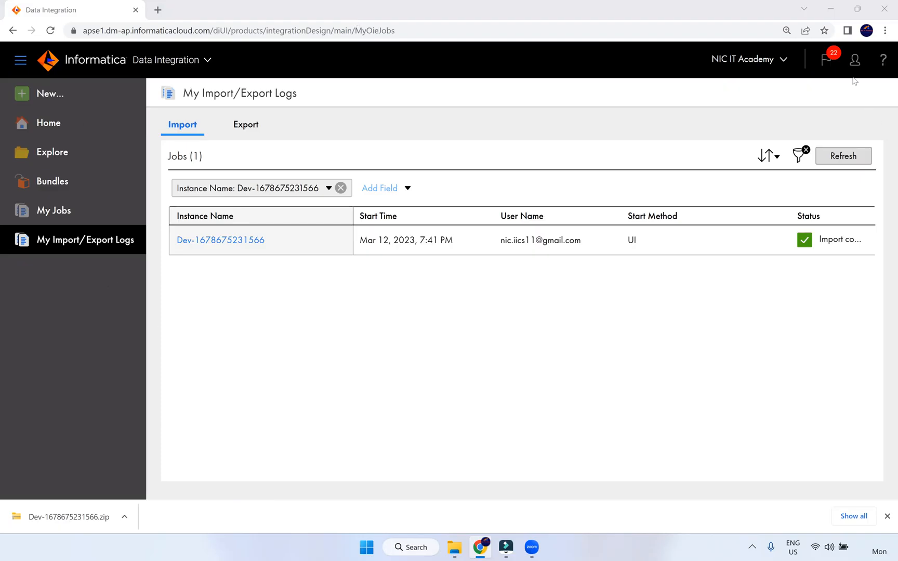
left_click(853, 61)
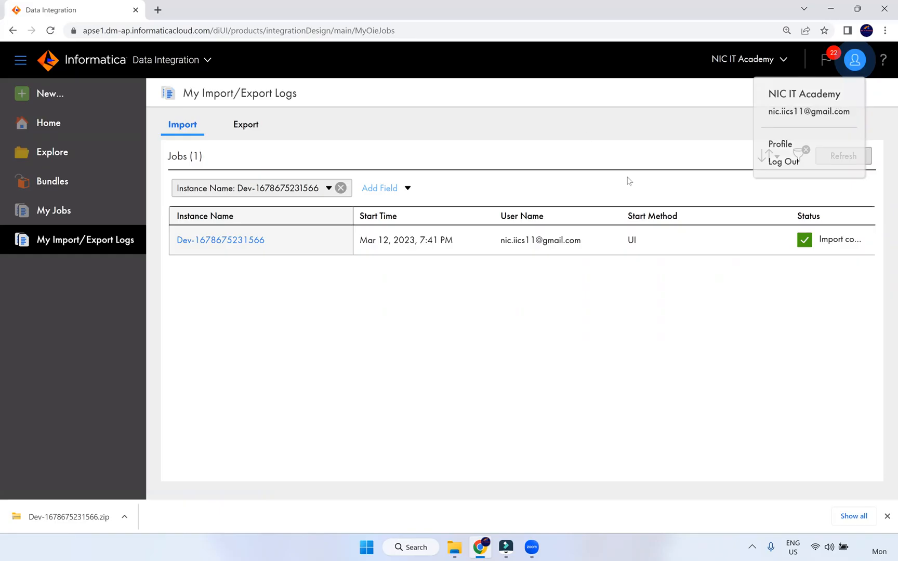
Log out of Informatica Cloud, then close the Chrome and File Explorer windows
left_click(792, 166)
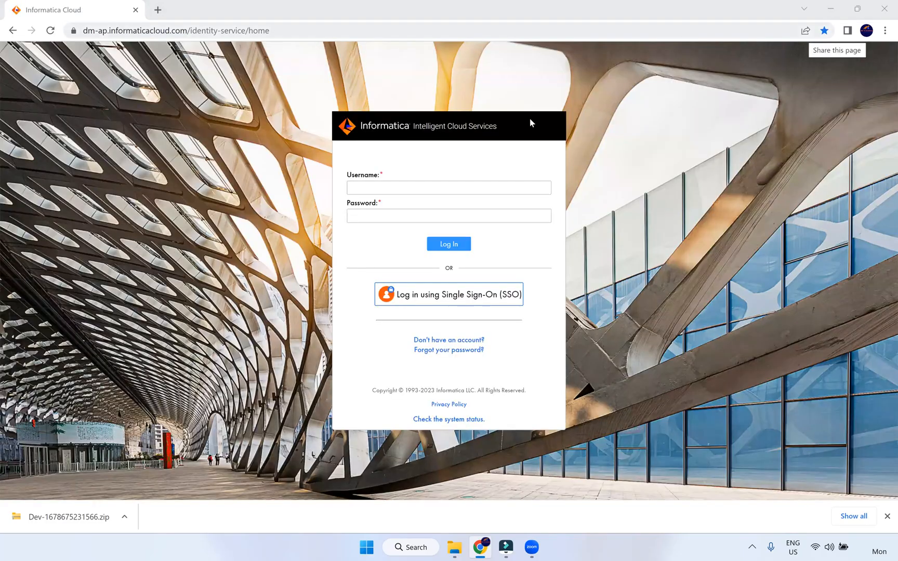
left_click(881, 12)
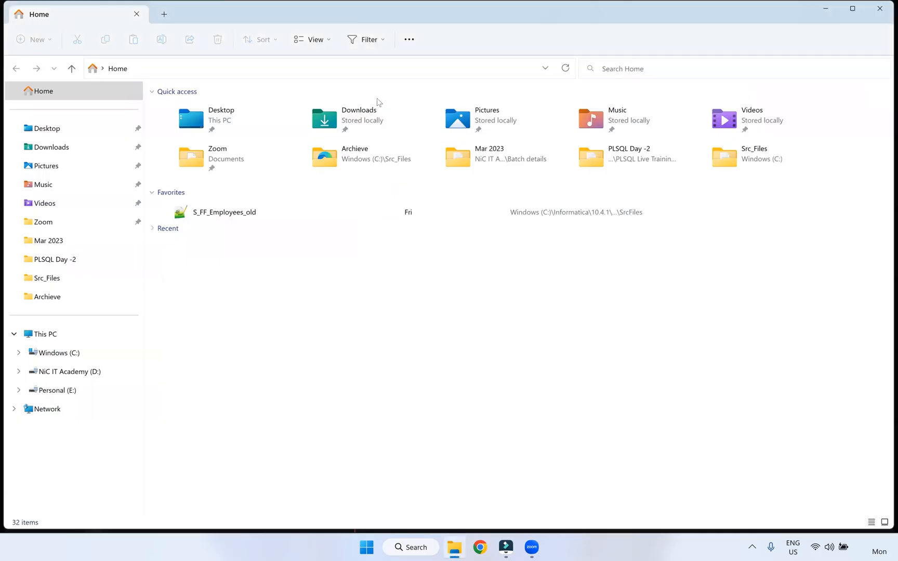
left_click(880, 11)
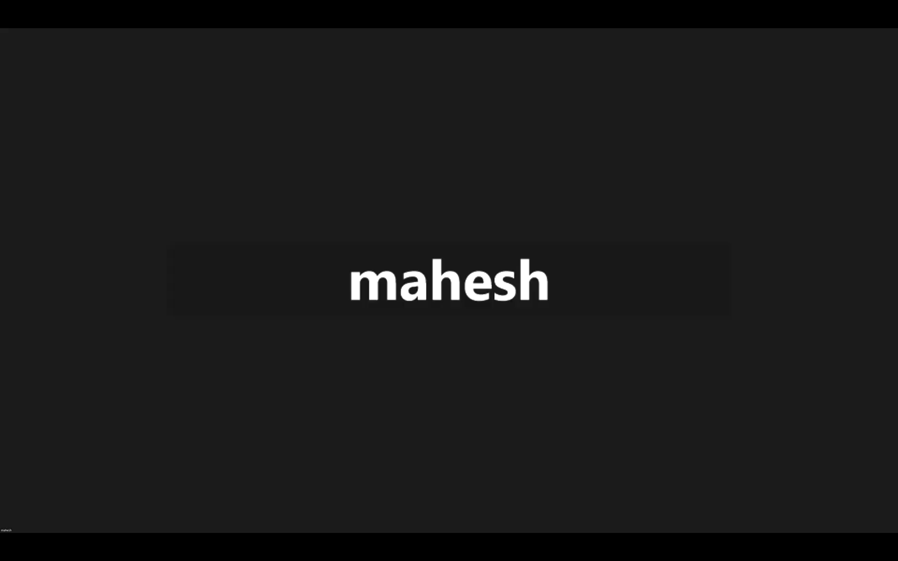